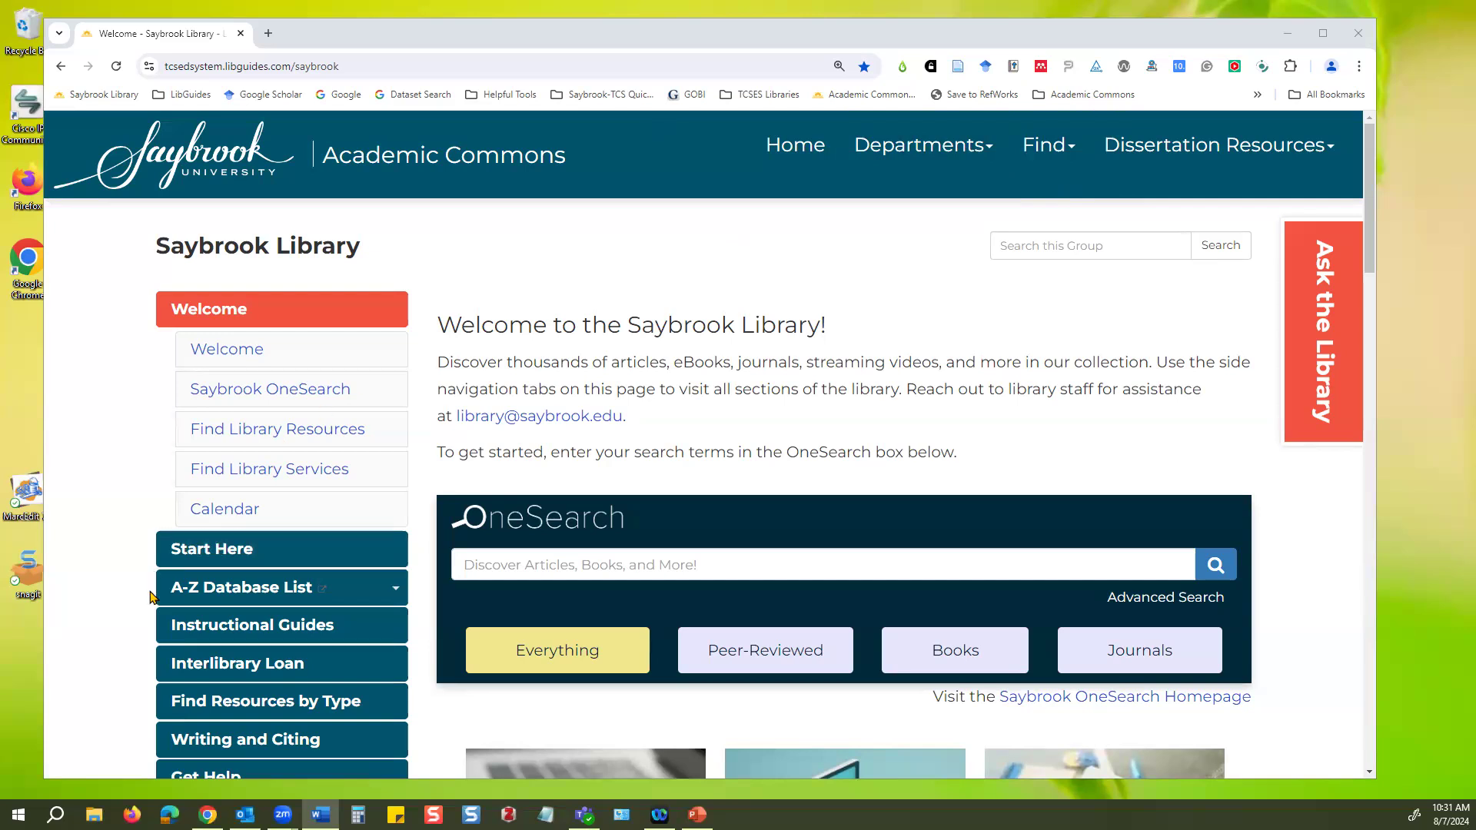
Open the A-Z Database List and view the options of its Subjects, Types and Vendors filters.
mouse_move(198, 600)
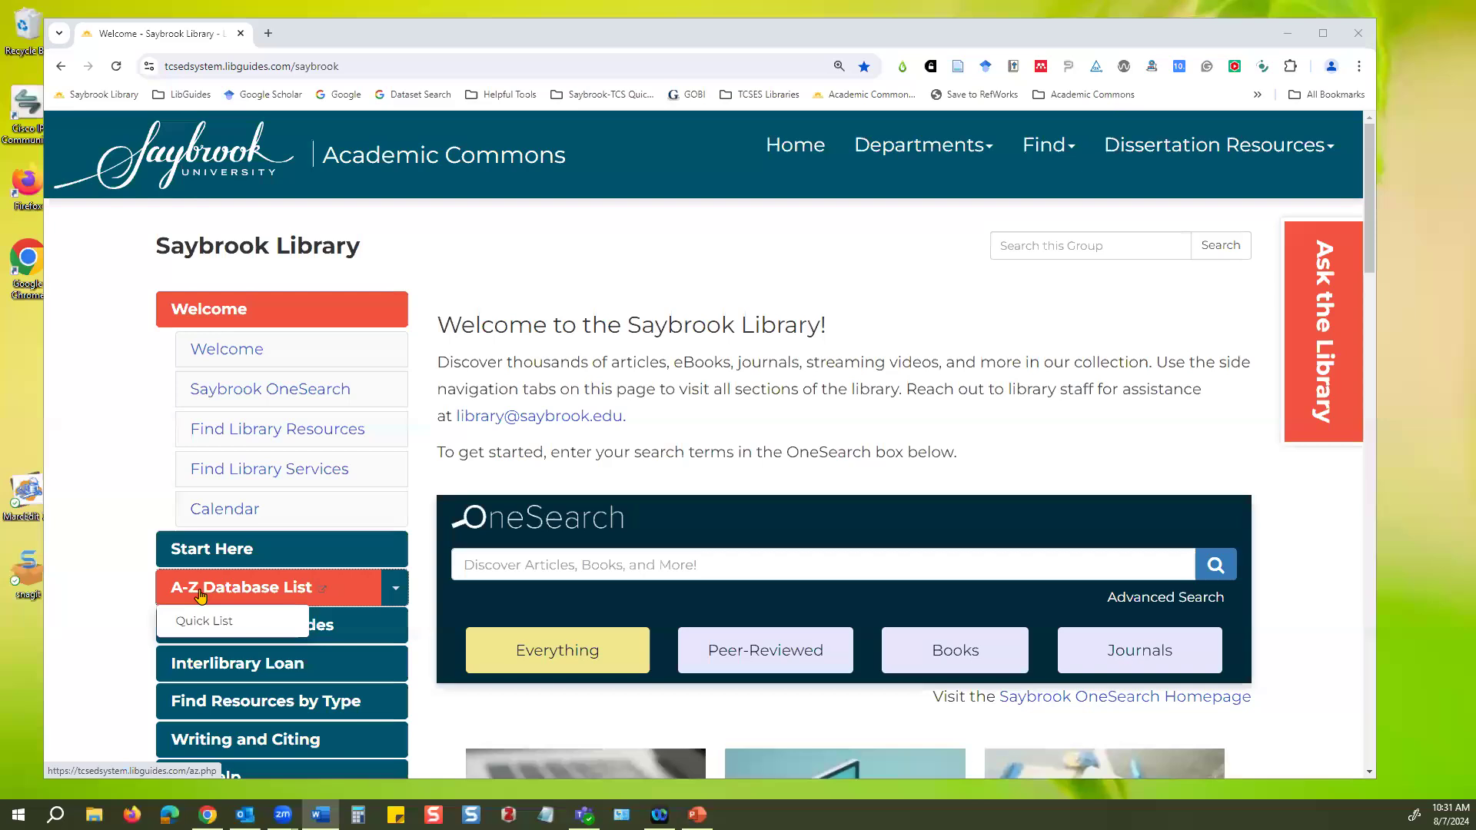
click(200, 596)
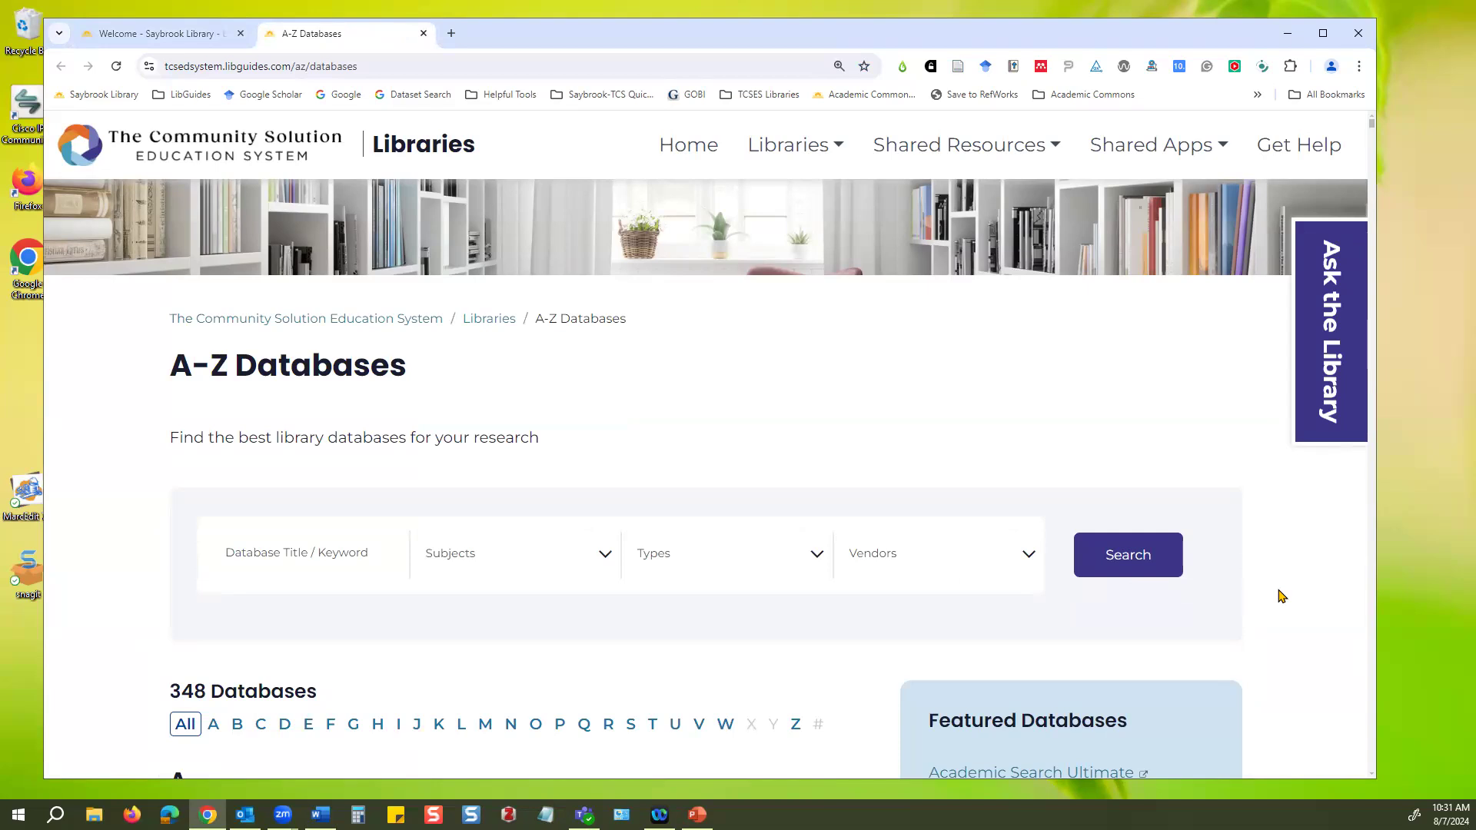
click(605, 557)
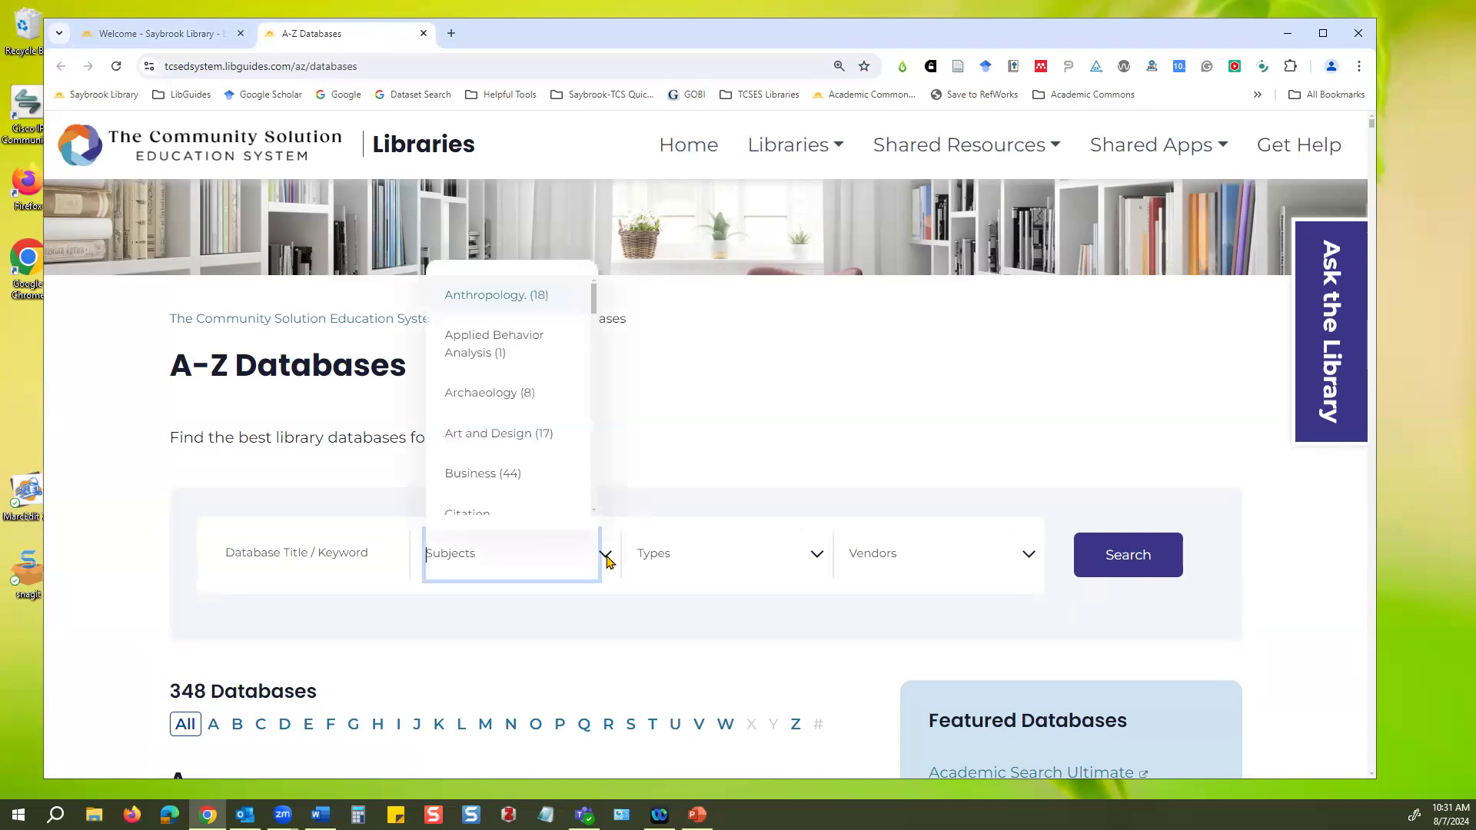
click(819, 563)
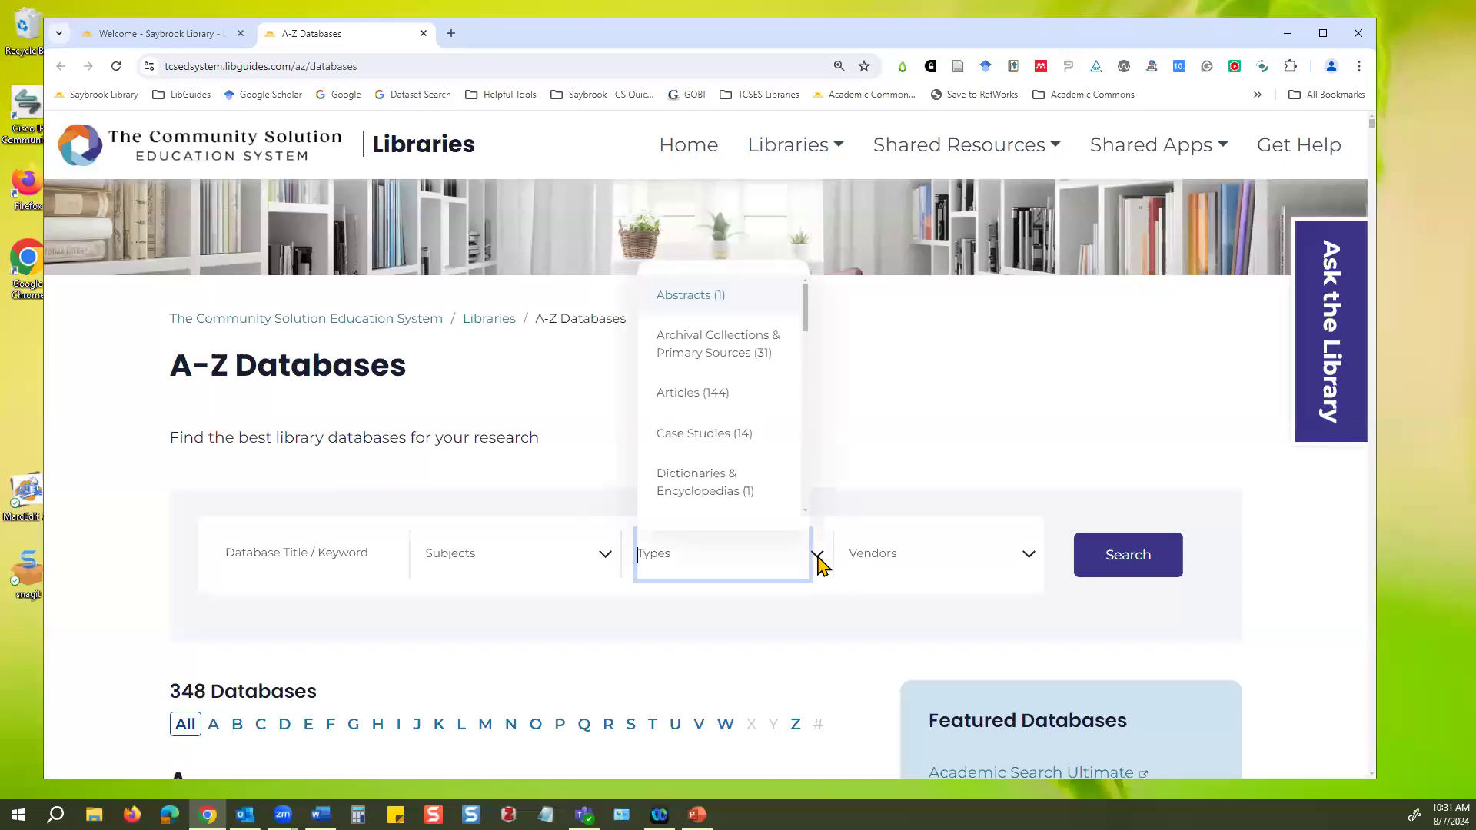
click(1027, 561)
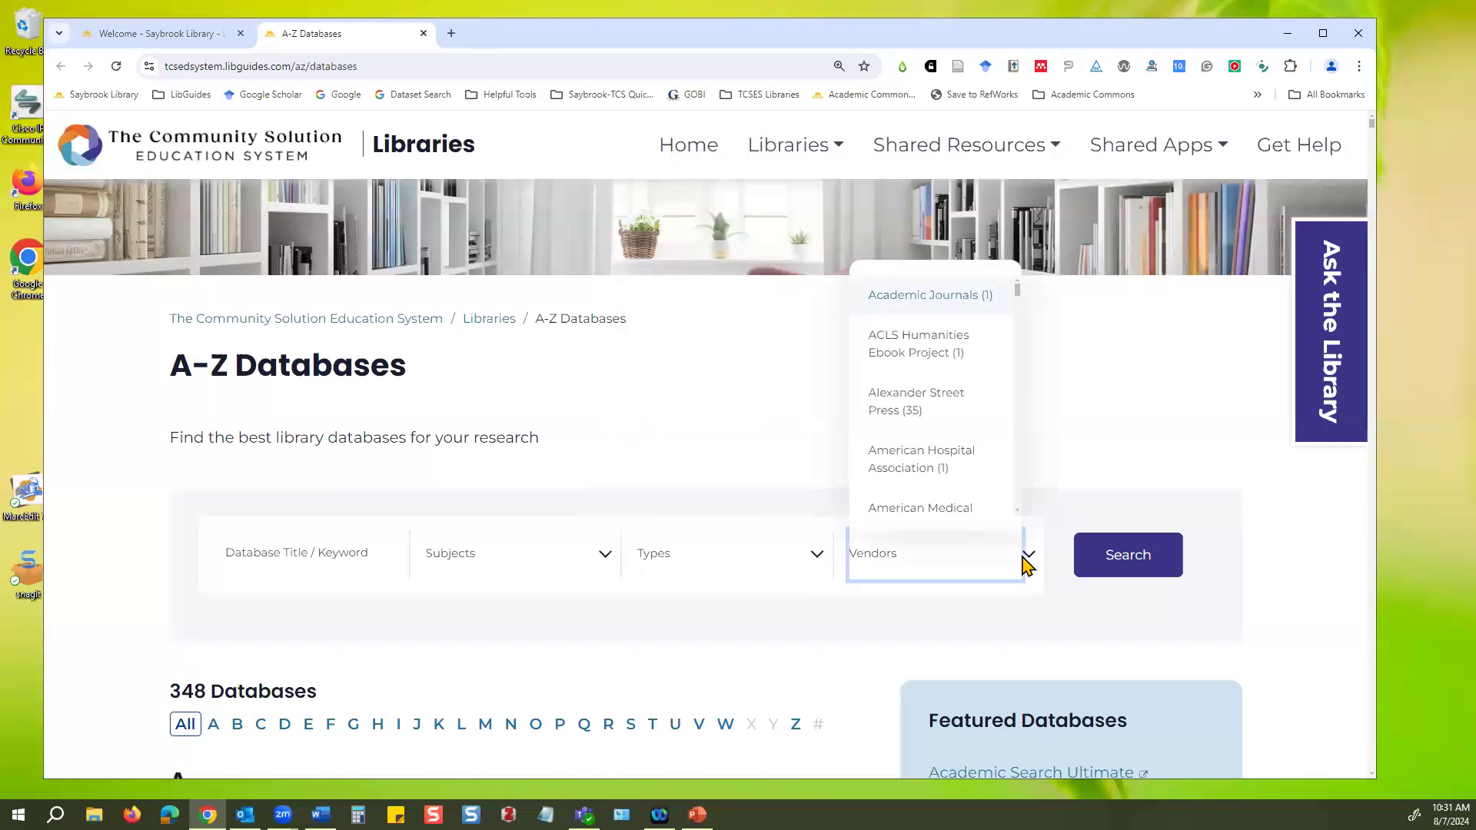
Search the A-Z databases for the keyword "psychology" and look over the matching databases.
click(259, 554)
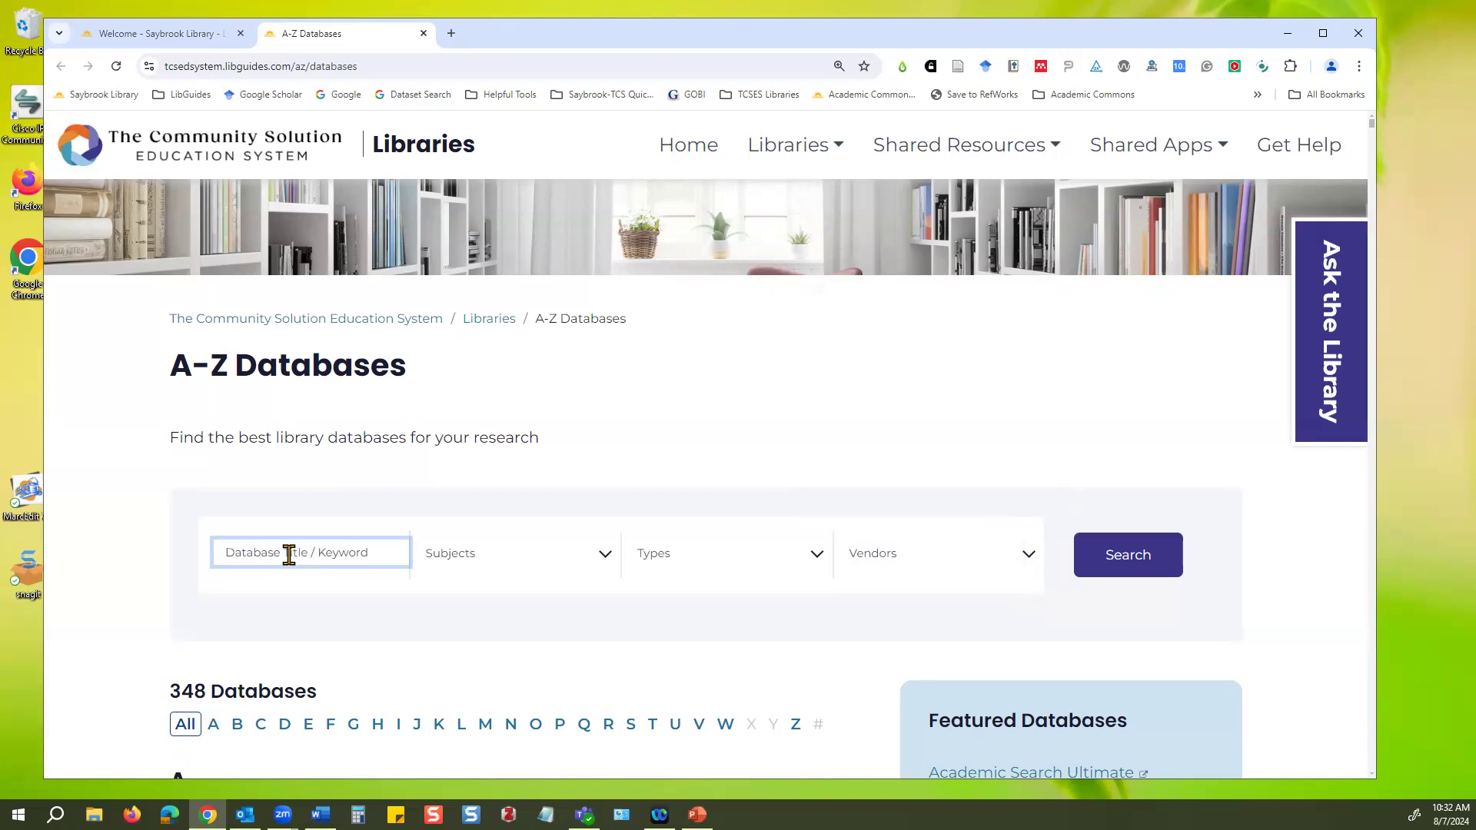
text(psychology)
click(1105, 555)
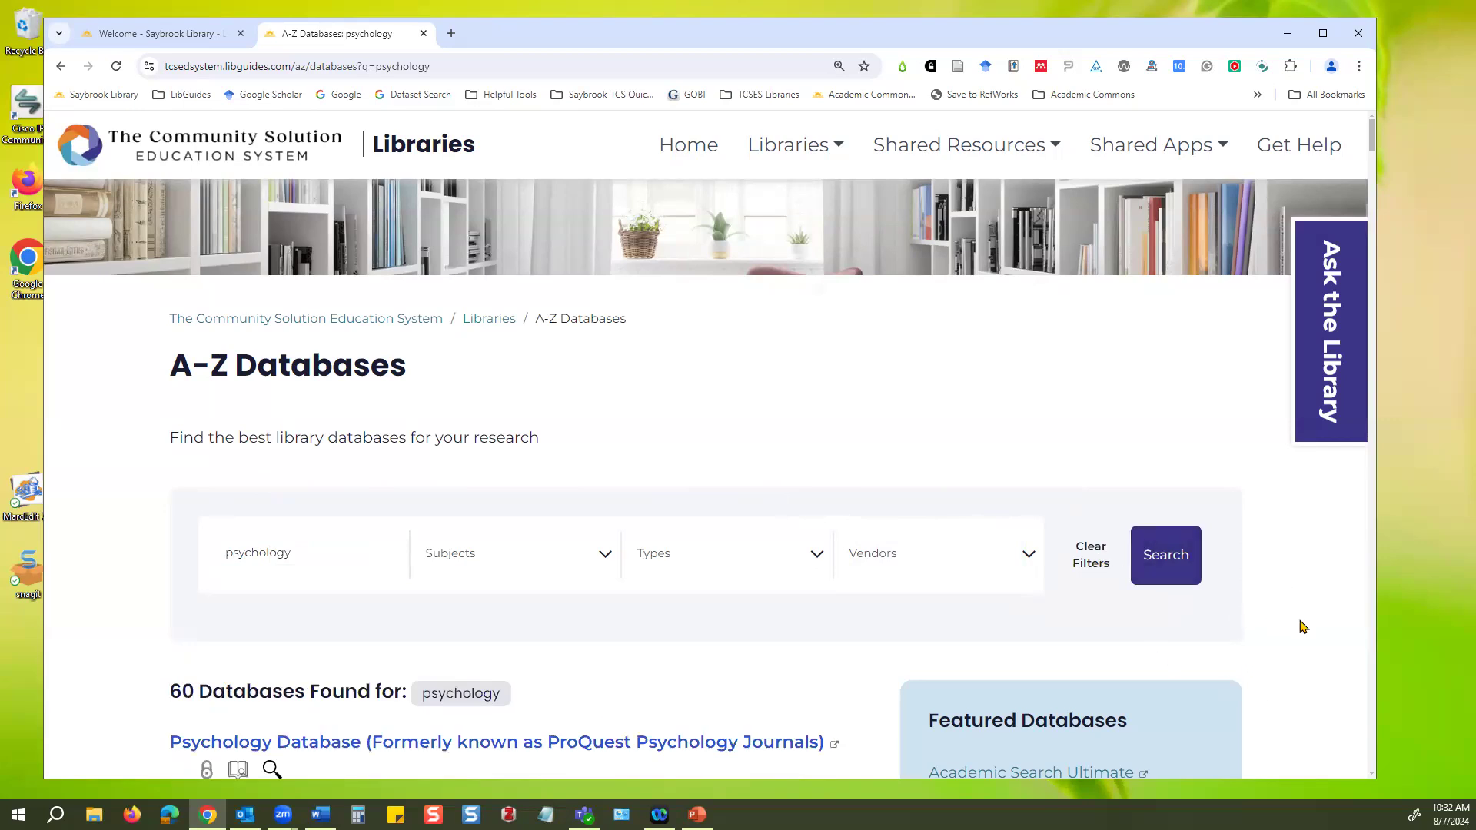
scroll(1304, 625, down, 3)
scroll(1303, 625, down, 1)
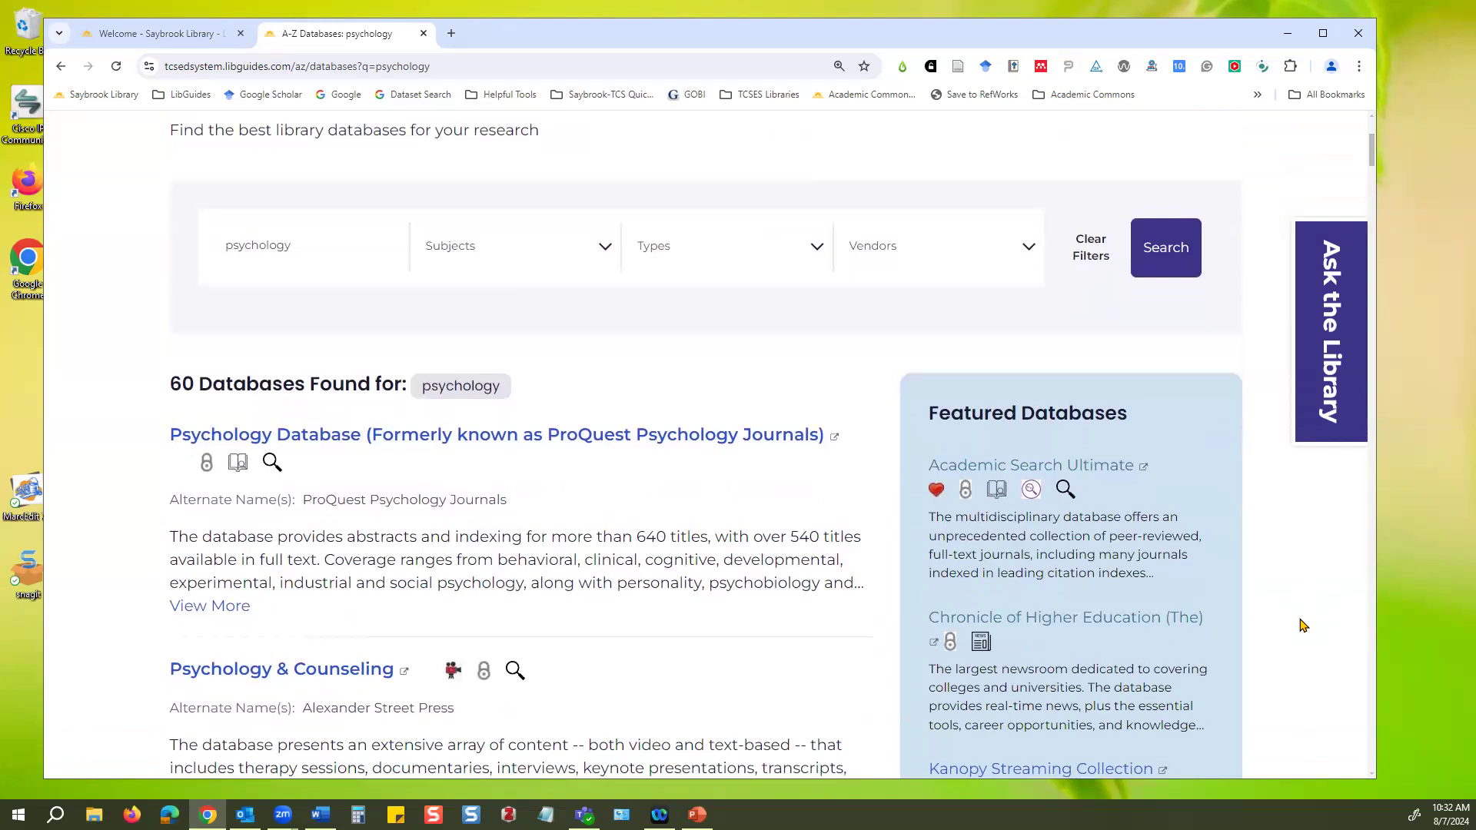
Clear the keyword filter and list only the databases starting with P.
click(1098, 252)
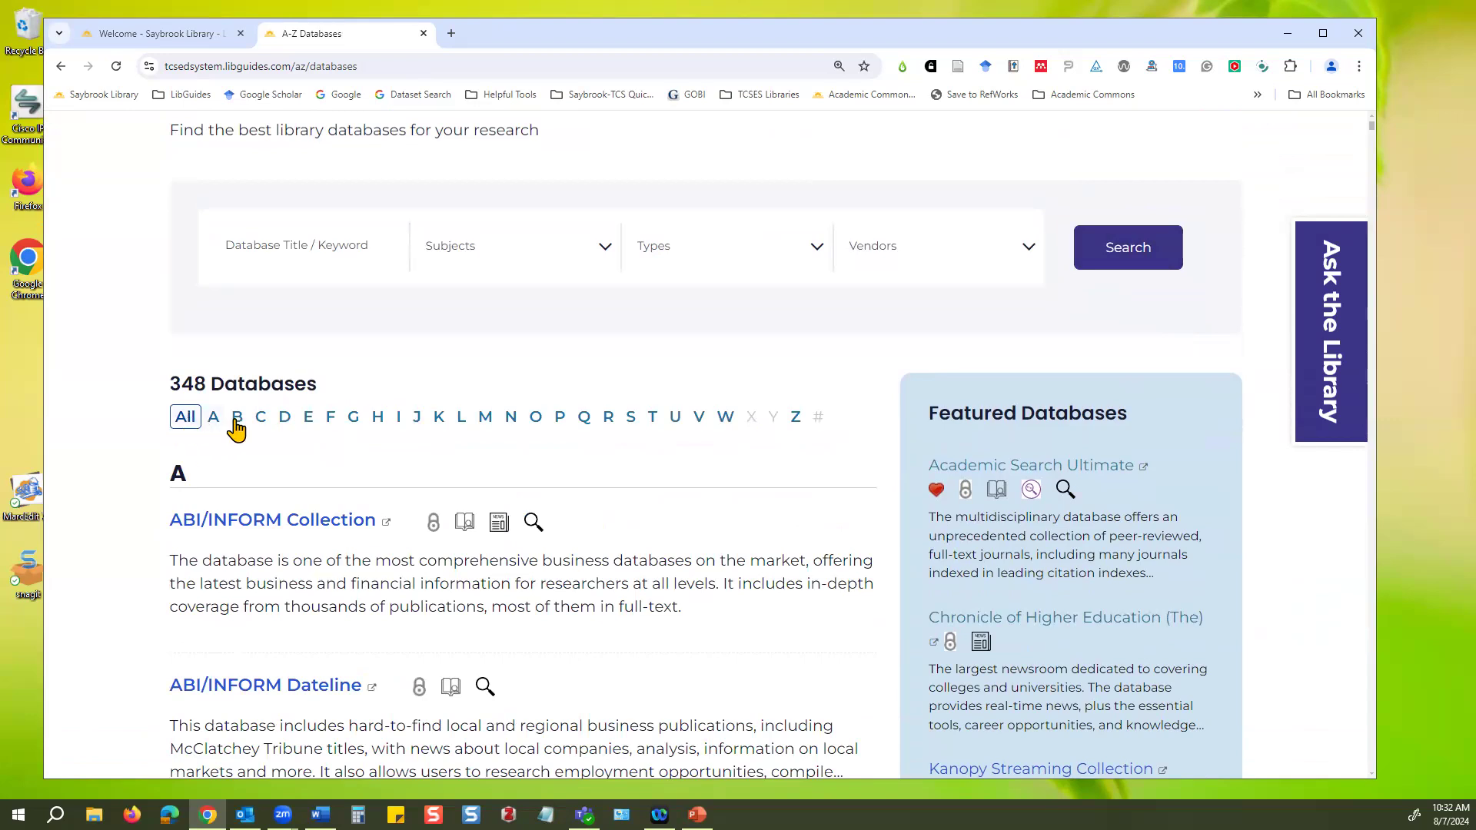
click(561, 417)
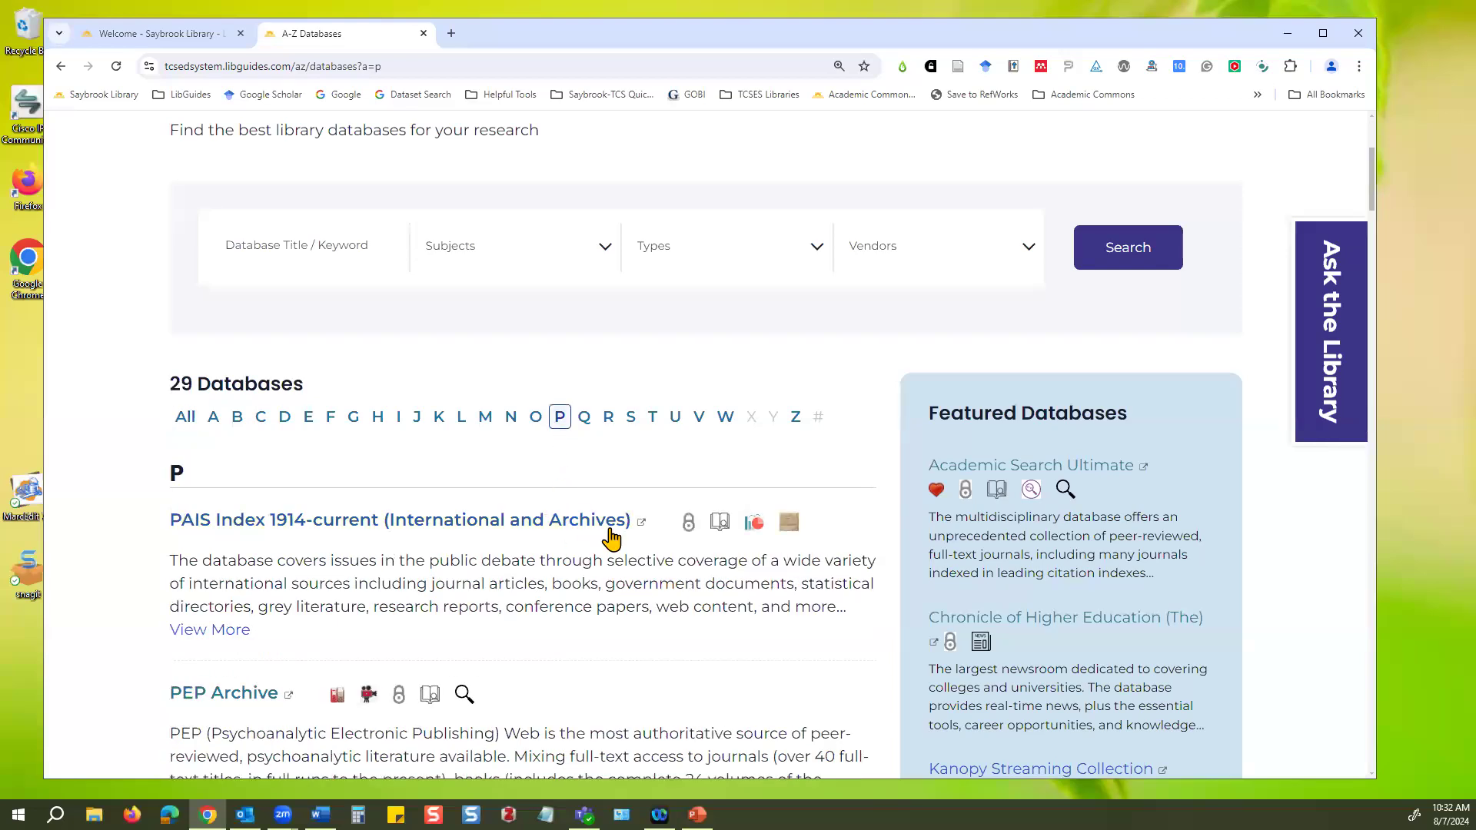
scroll(613, 533, down, 2)
scroll(613, 533, down, 1)
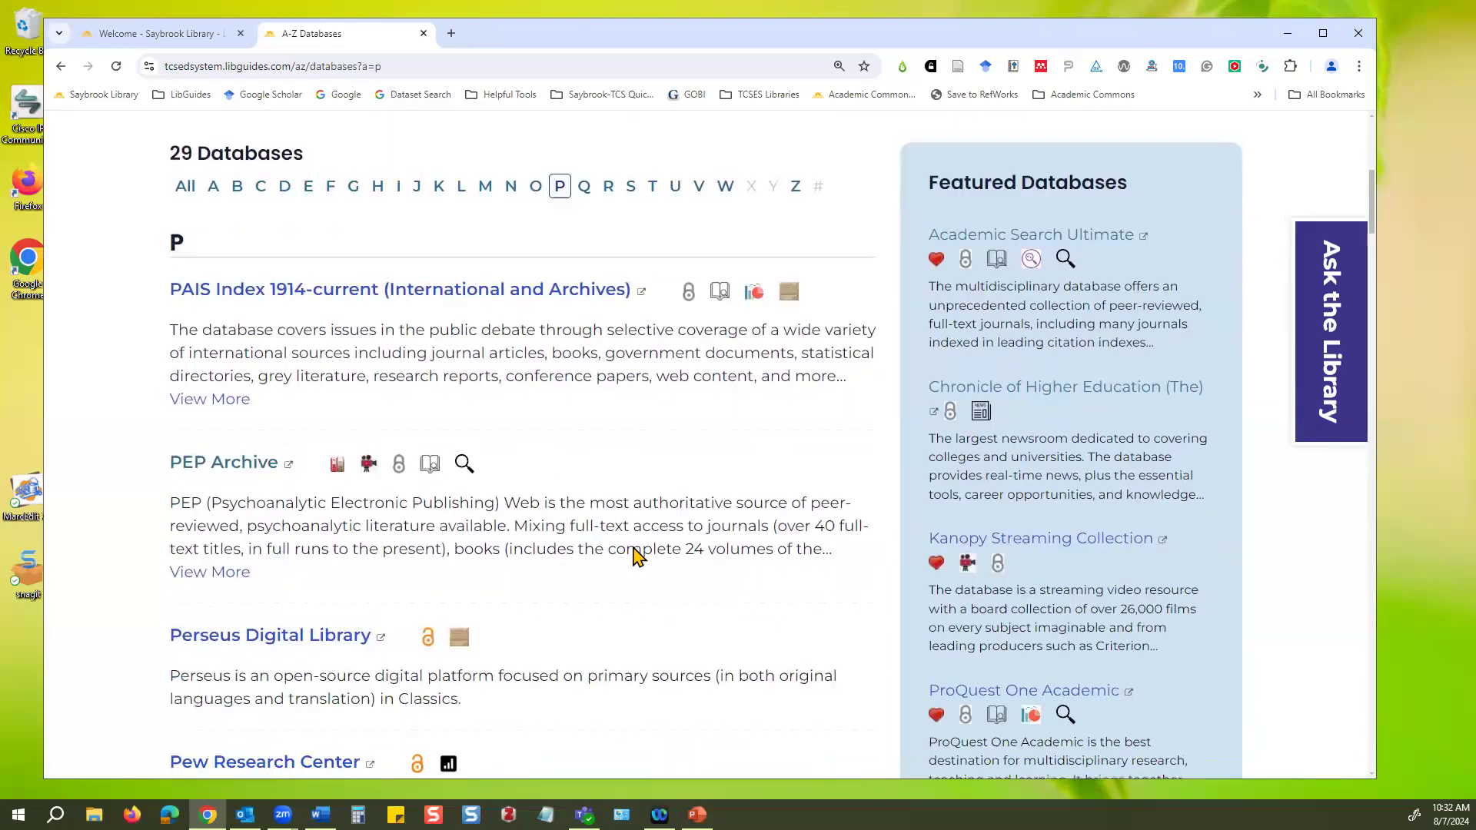
Reset the alphabetical filter to list all databases.
scroll(633, 552, up, 4)
click(185, 492)
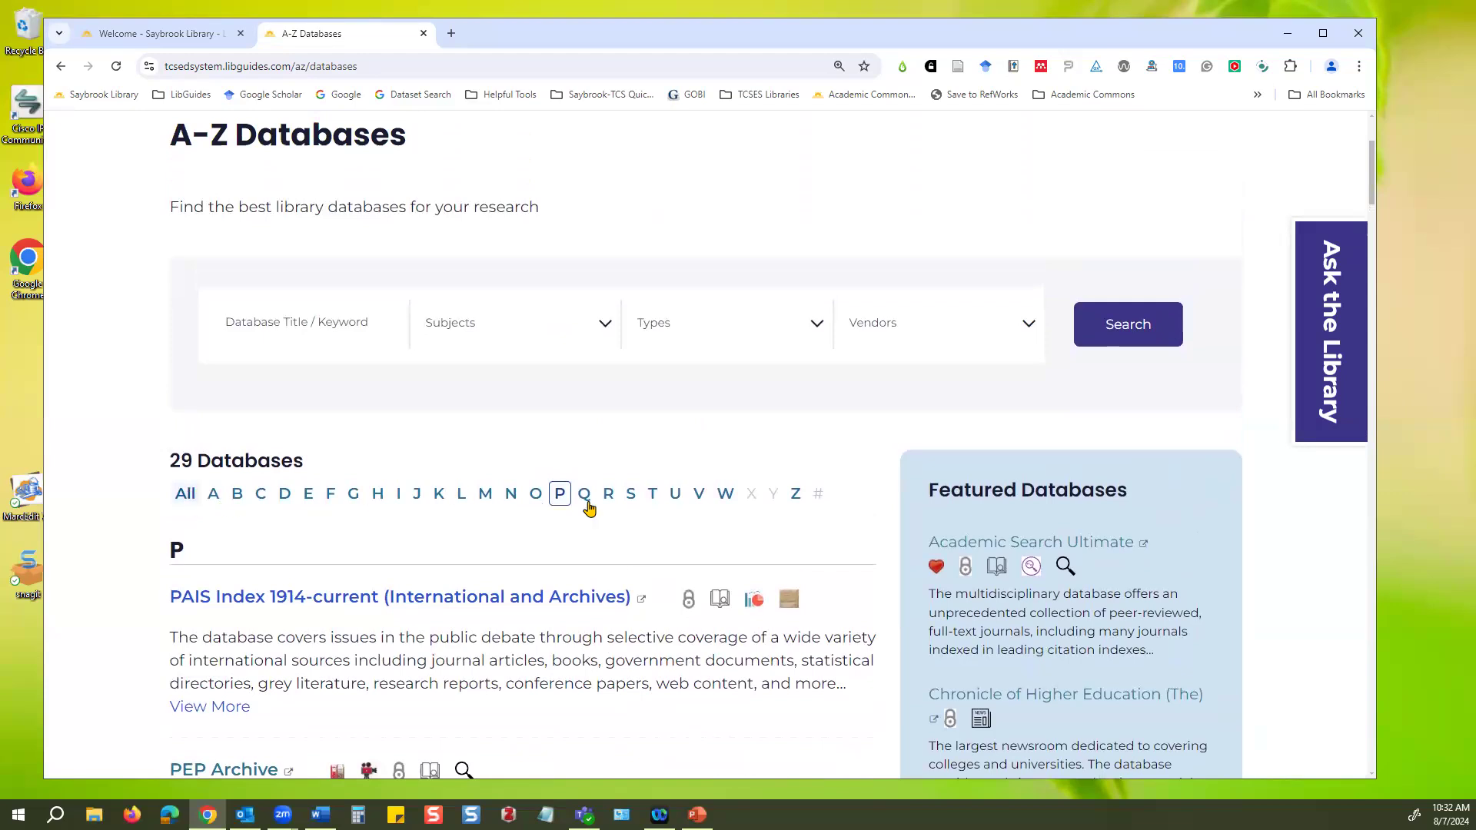
drag(422, 603, 585, 599)
click(587, 606)
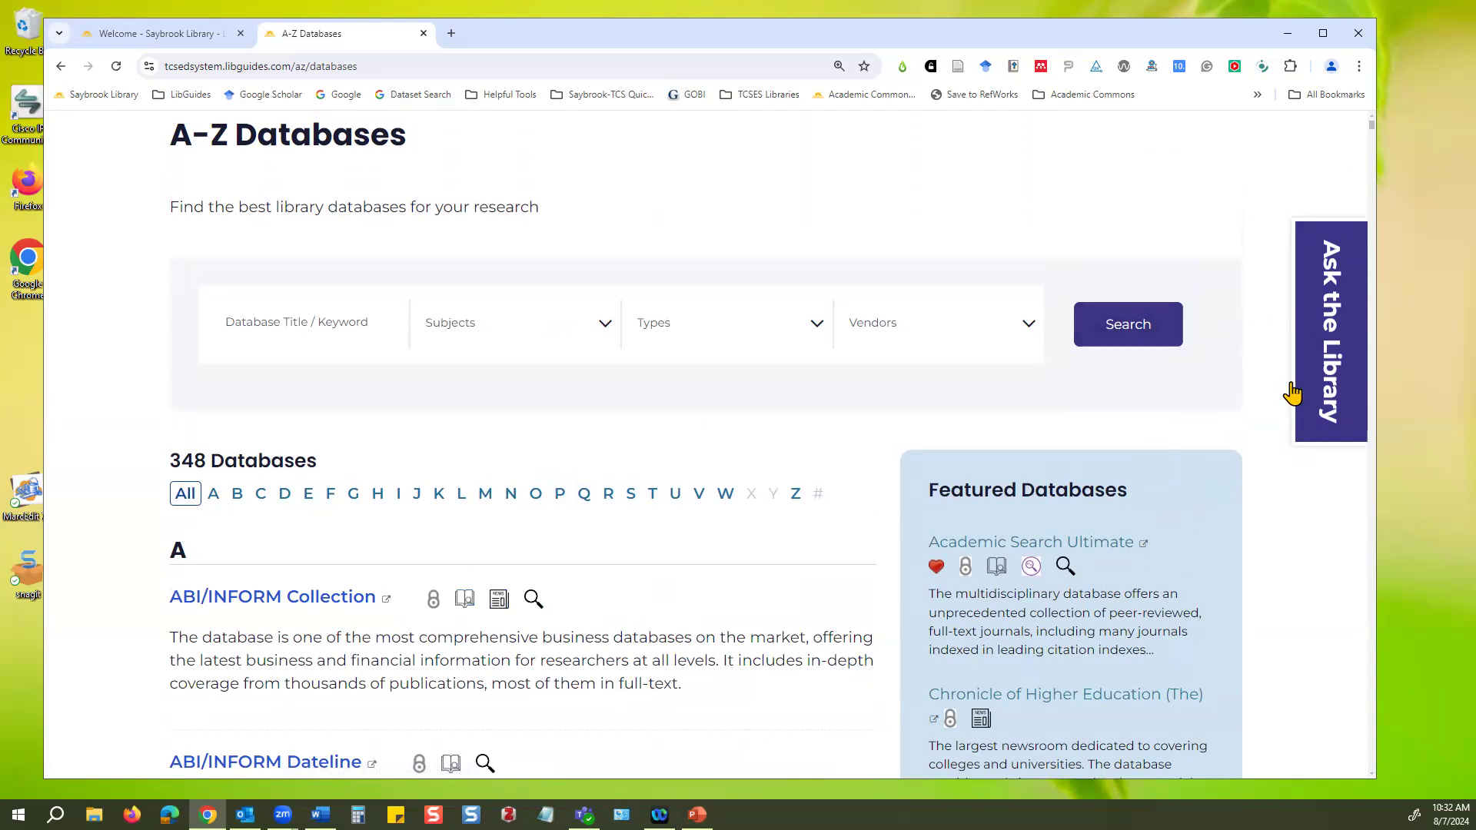
Examine the Icon Legend beside the database list and highlight its "Indexed in One Search" entry.
scroll(1301, 659, down, 3)
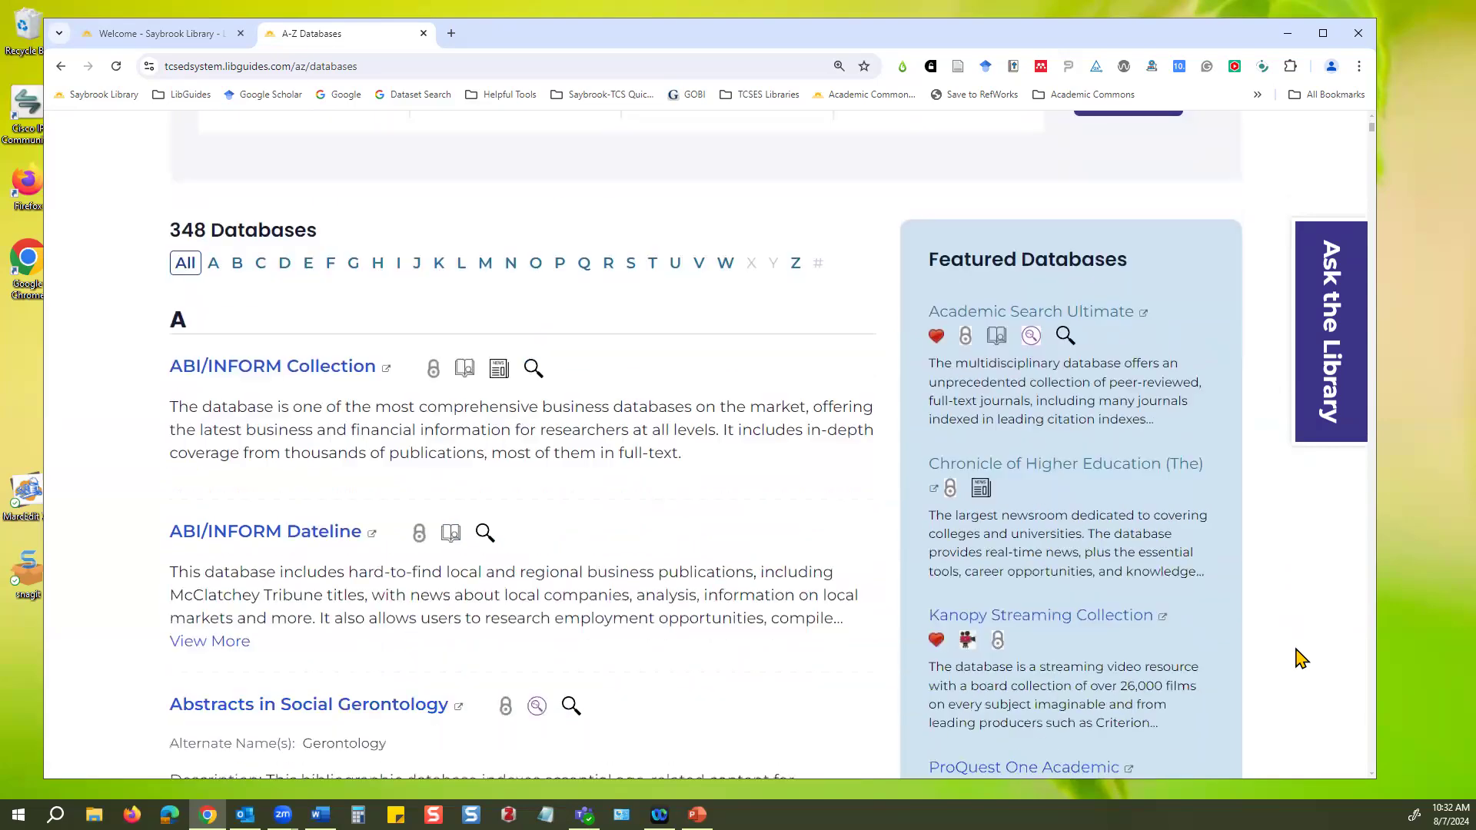
scroll(1301, 658, down, 12)
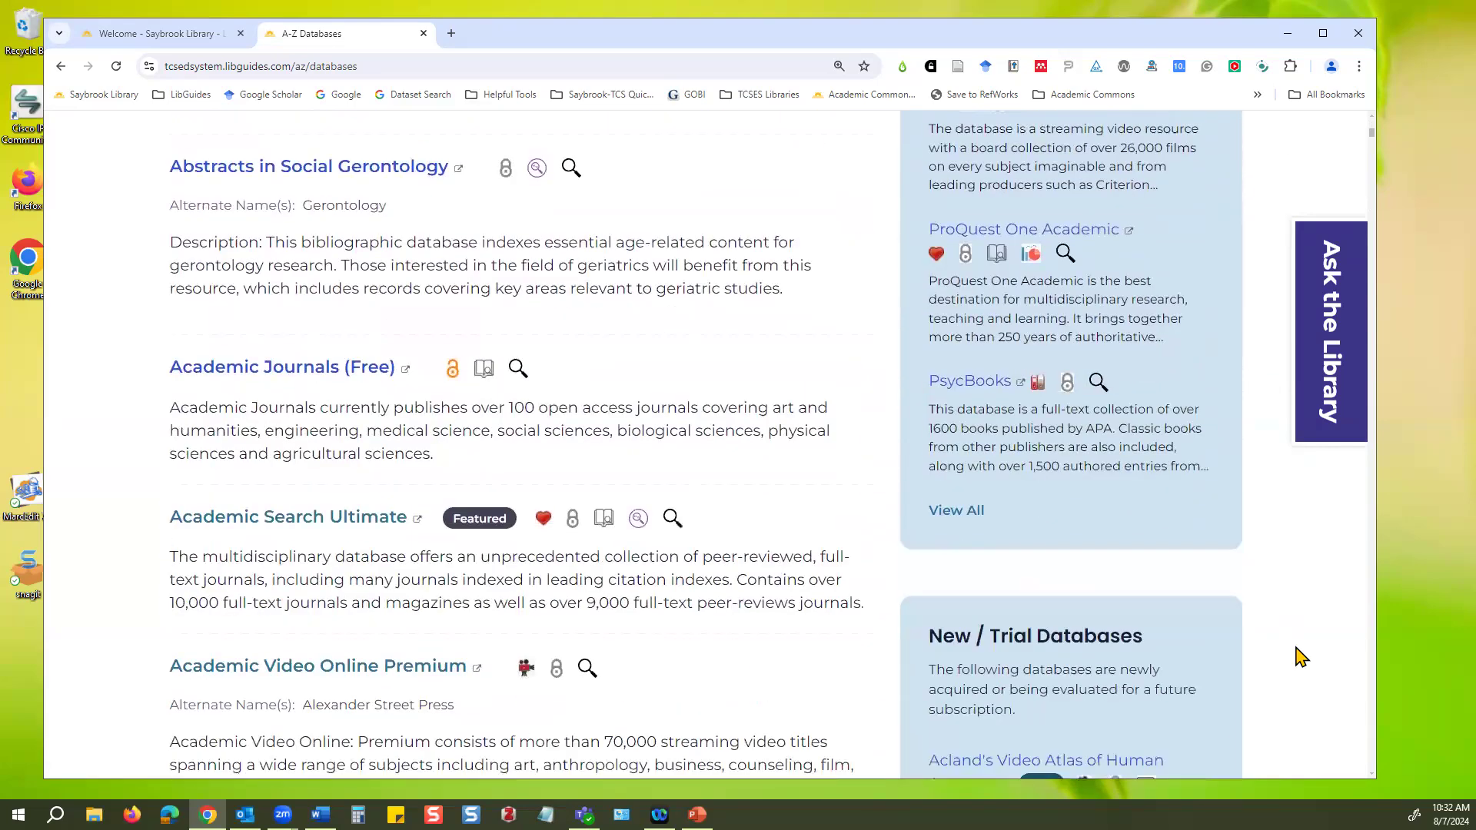
scroll(1301, 659, down, 14)
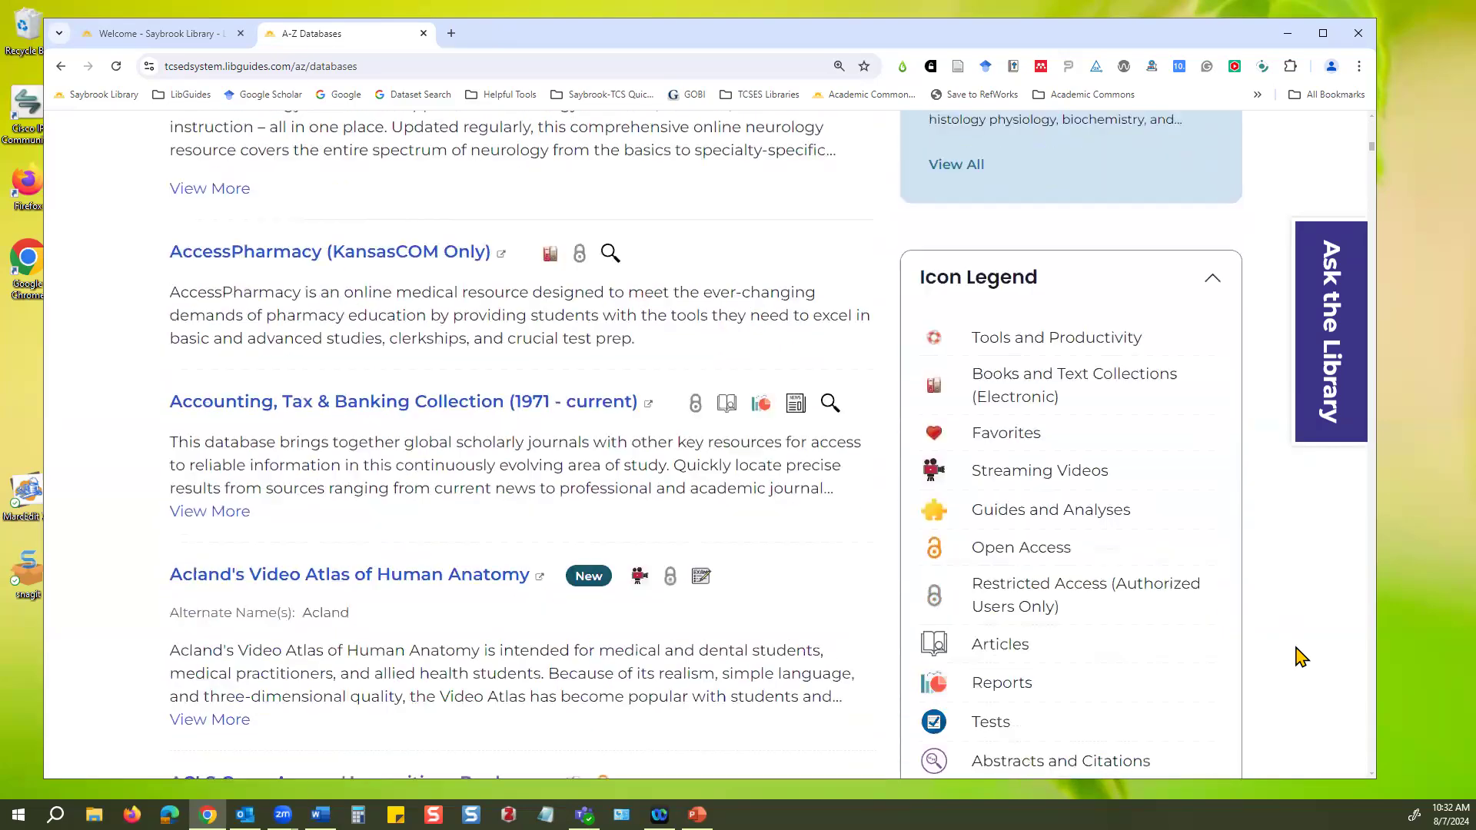
scroll(1300, 657, down, 1)
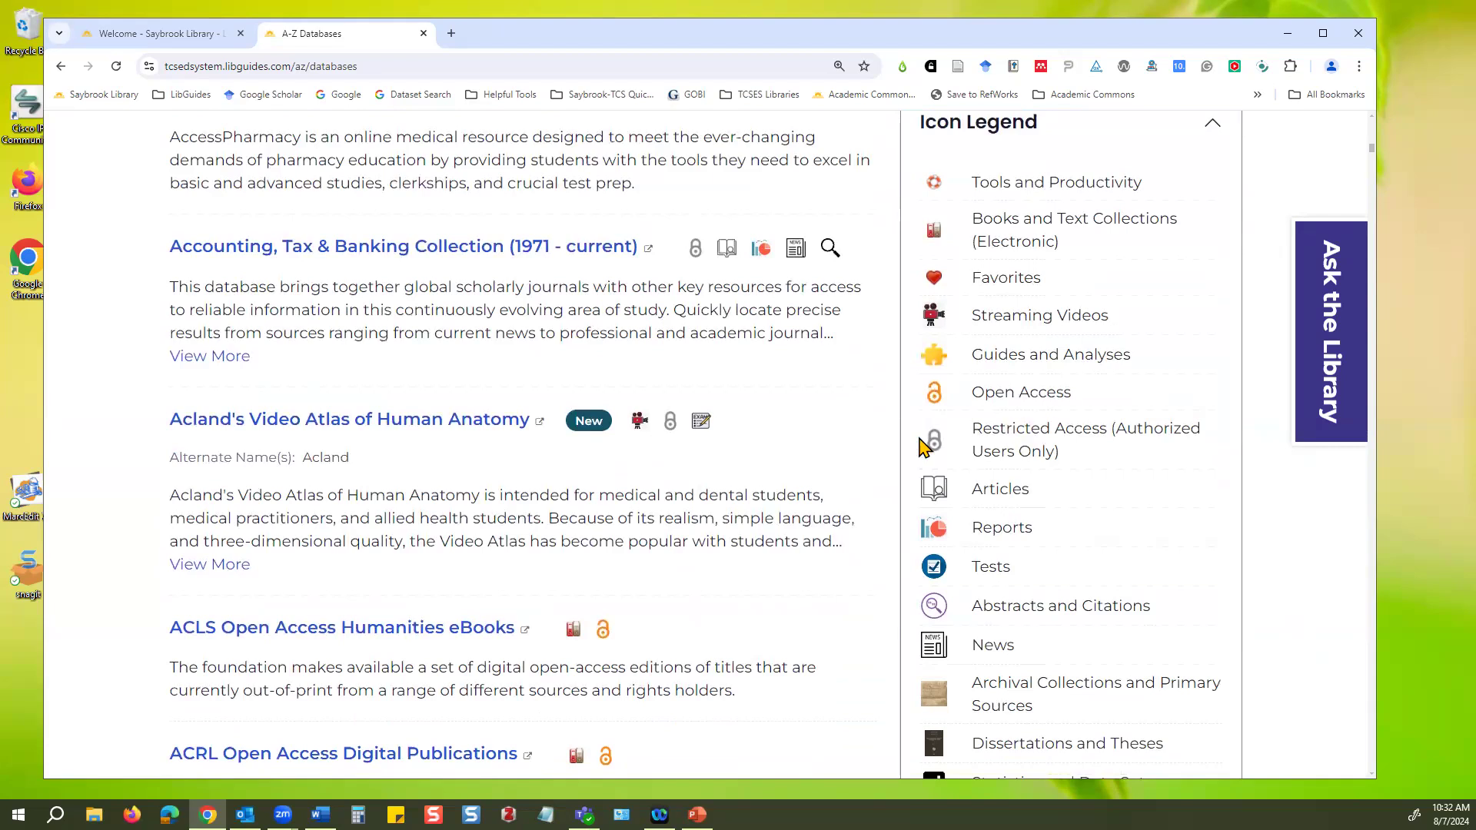
scroll(1281, 548, down, 2)
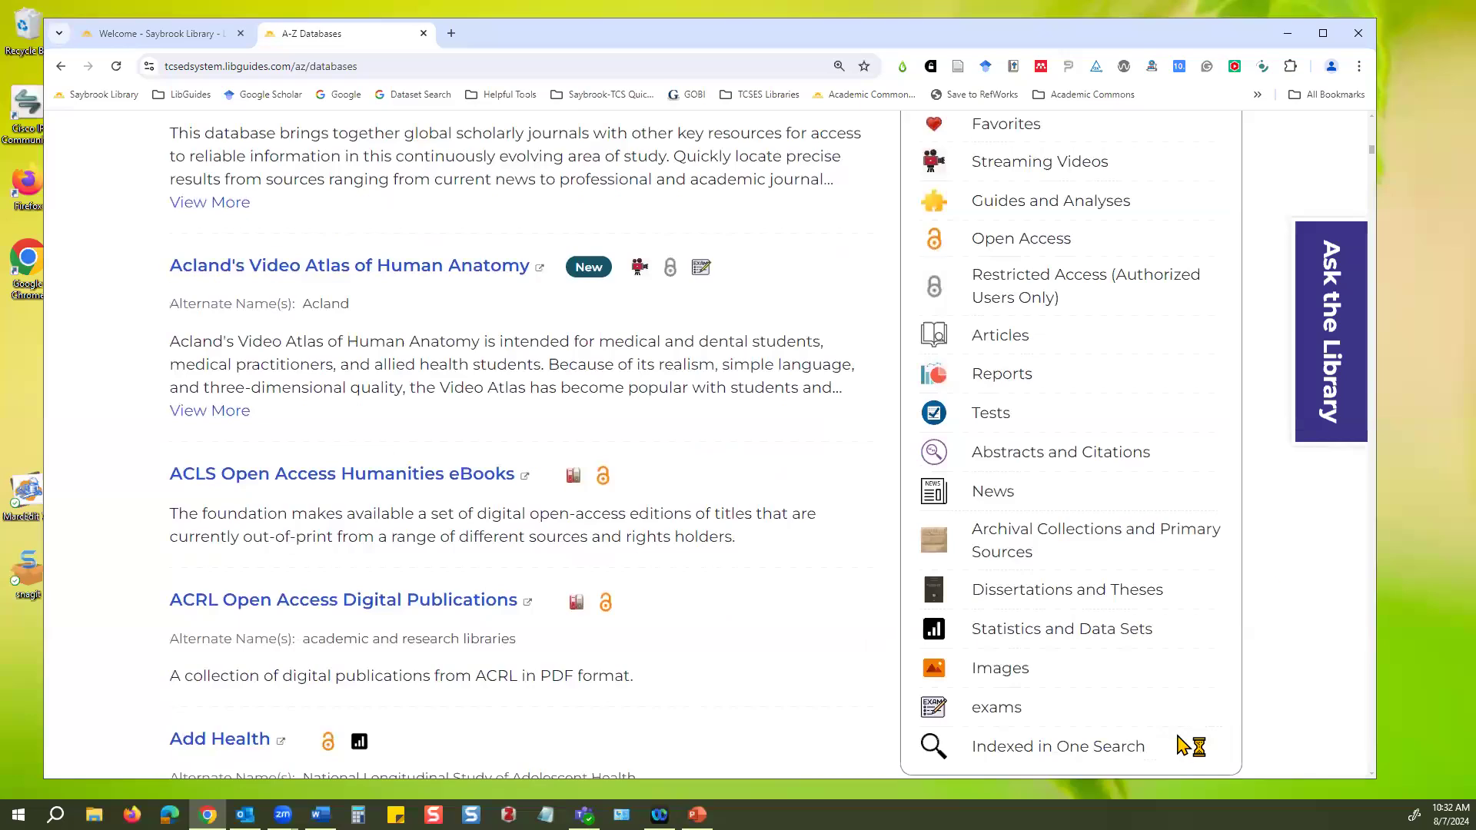
triple_click(925, 740)
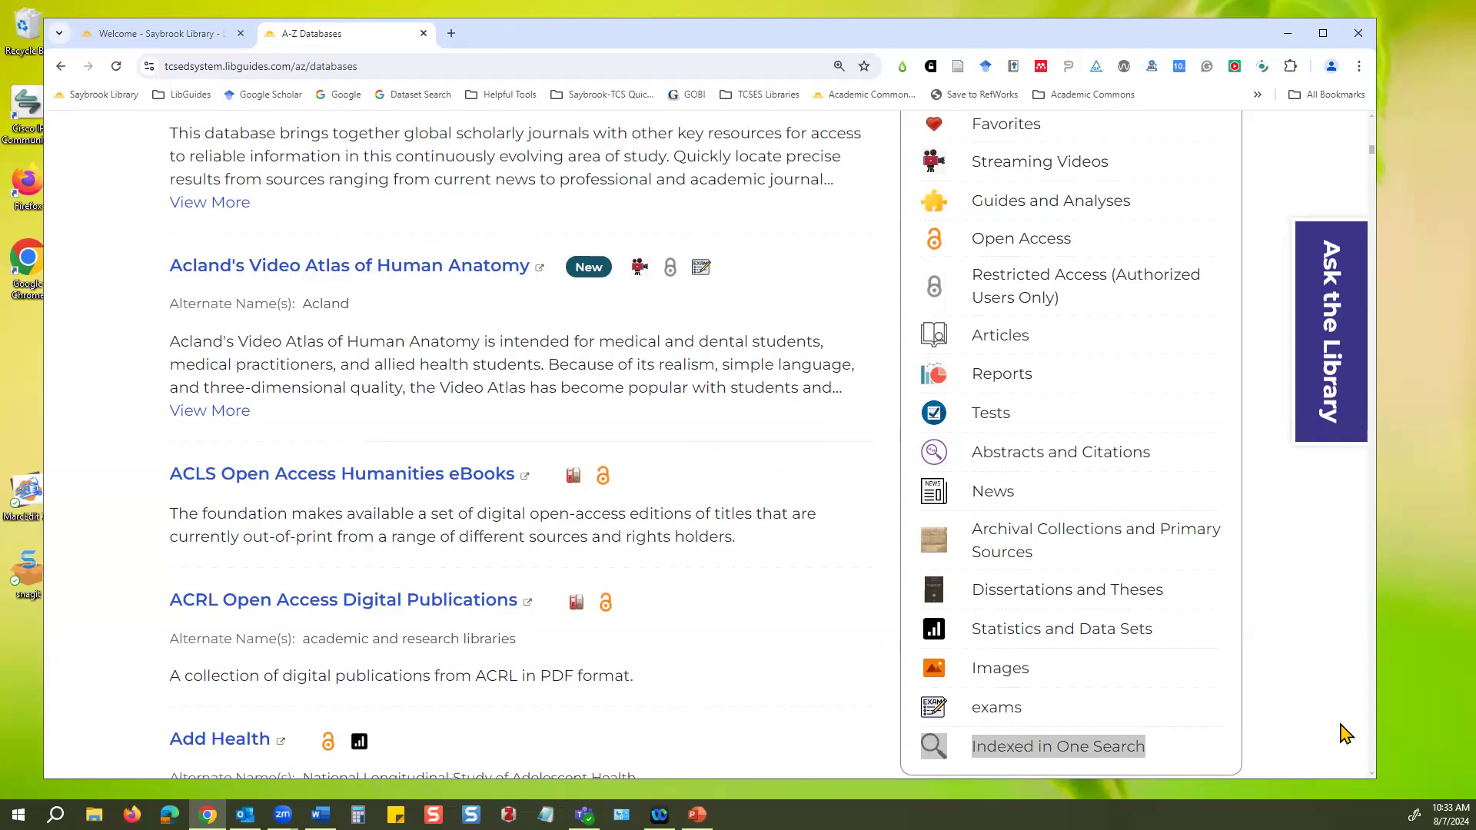
Compare the icons of the AccessMedicine and AccessNeurology entries to check whether each is indexed in OneSearch.
scroll(1312, 665, up, 15)
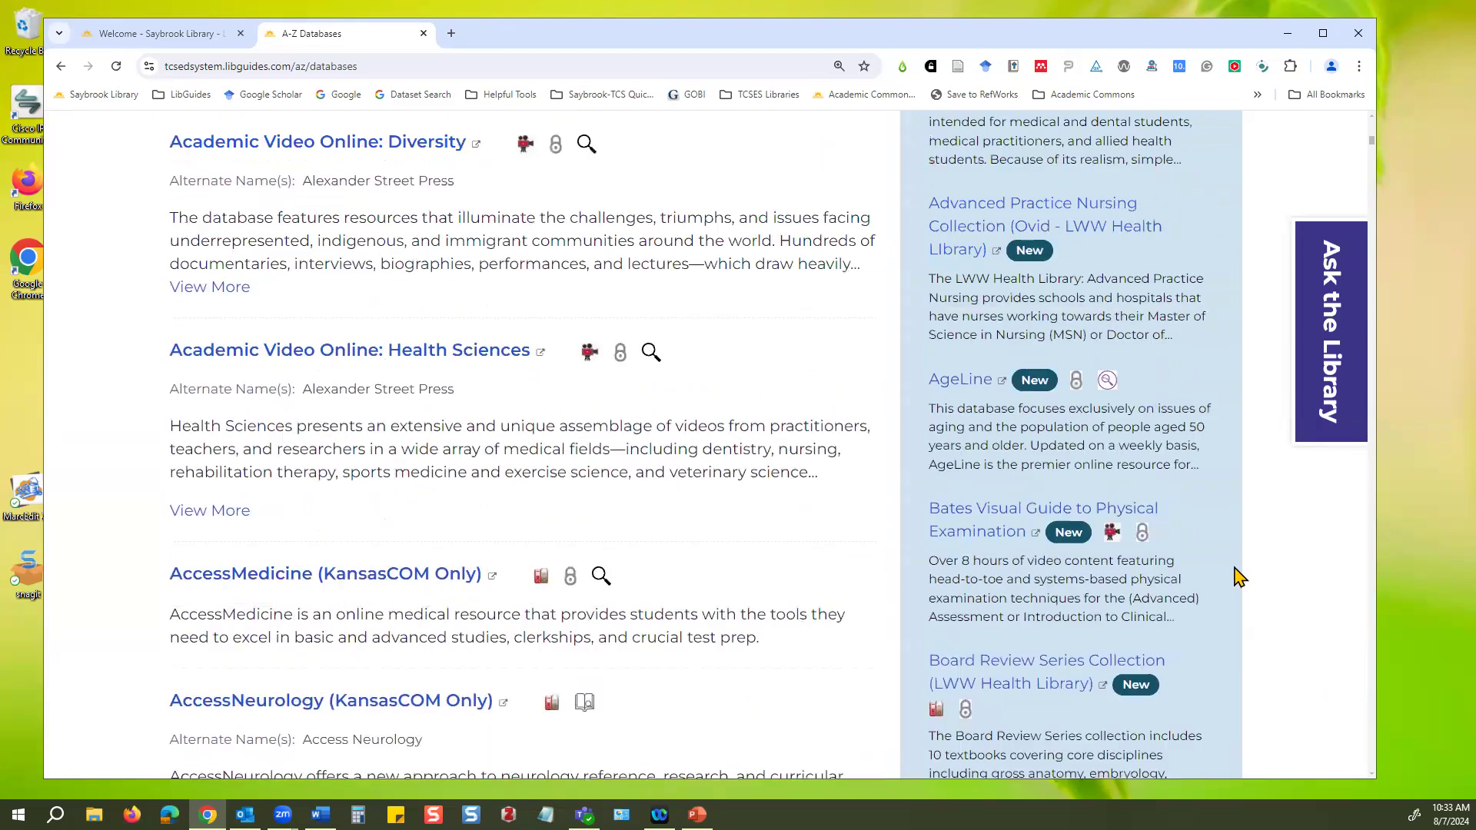
scroll(752, 569, down, 3)
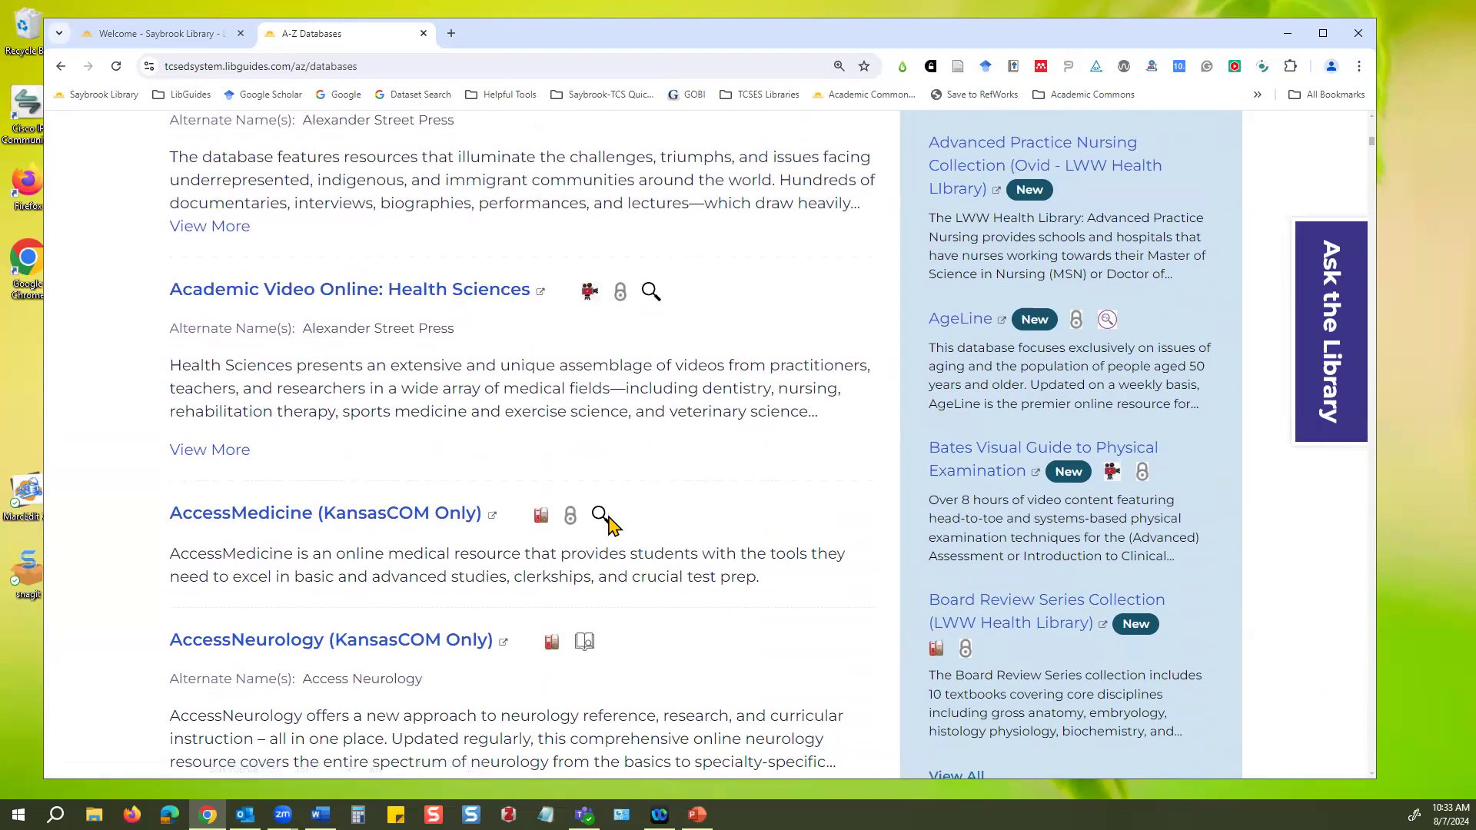
scroll(613, 526, down, 2)
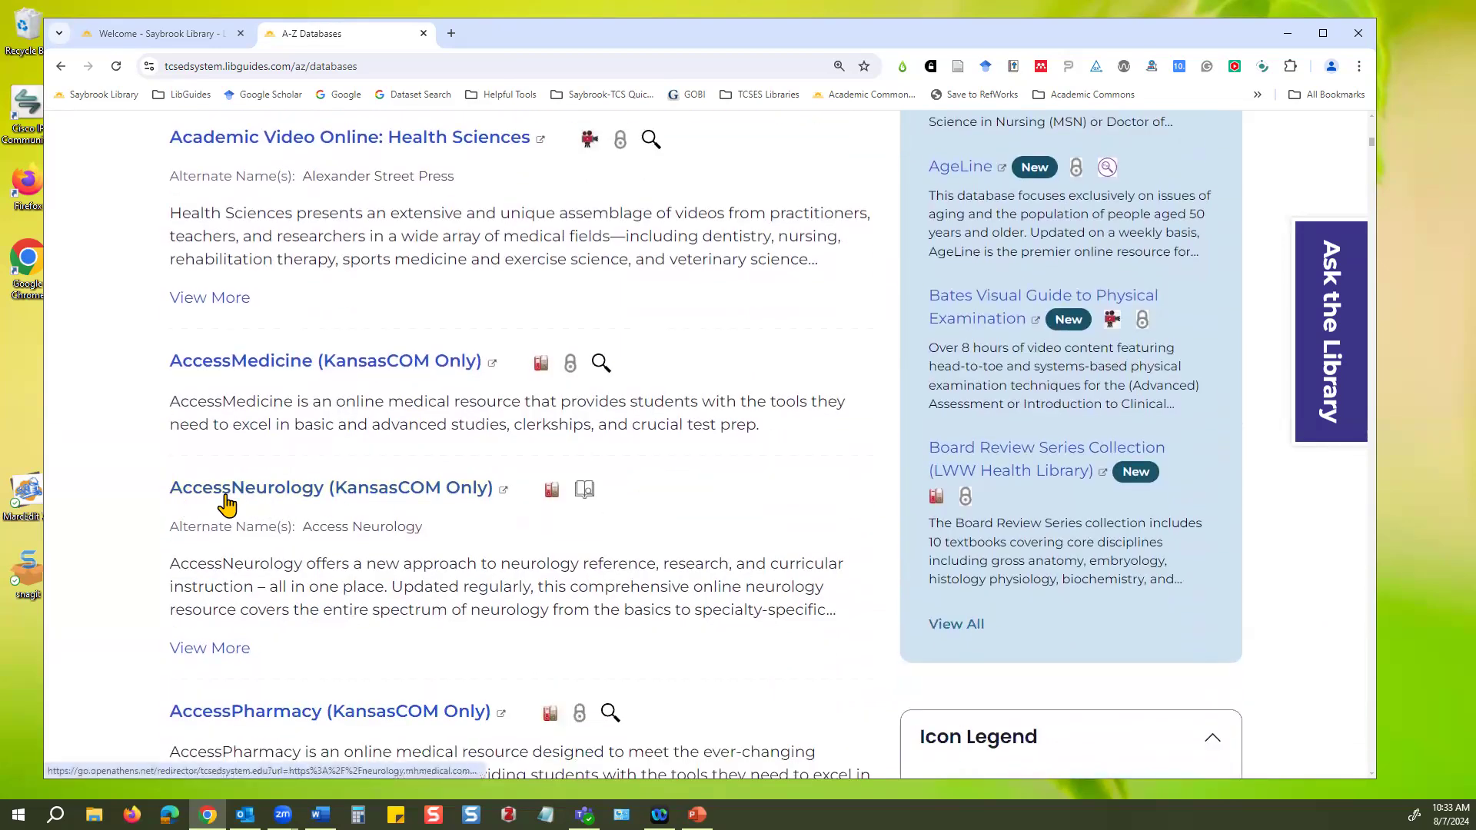
scroll(616, 509, down, 3)
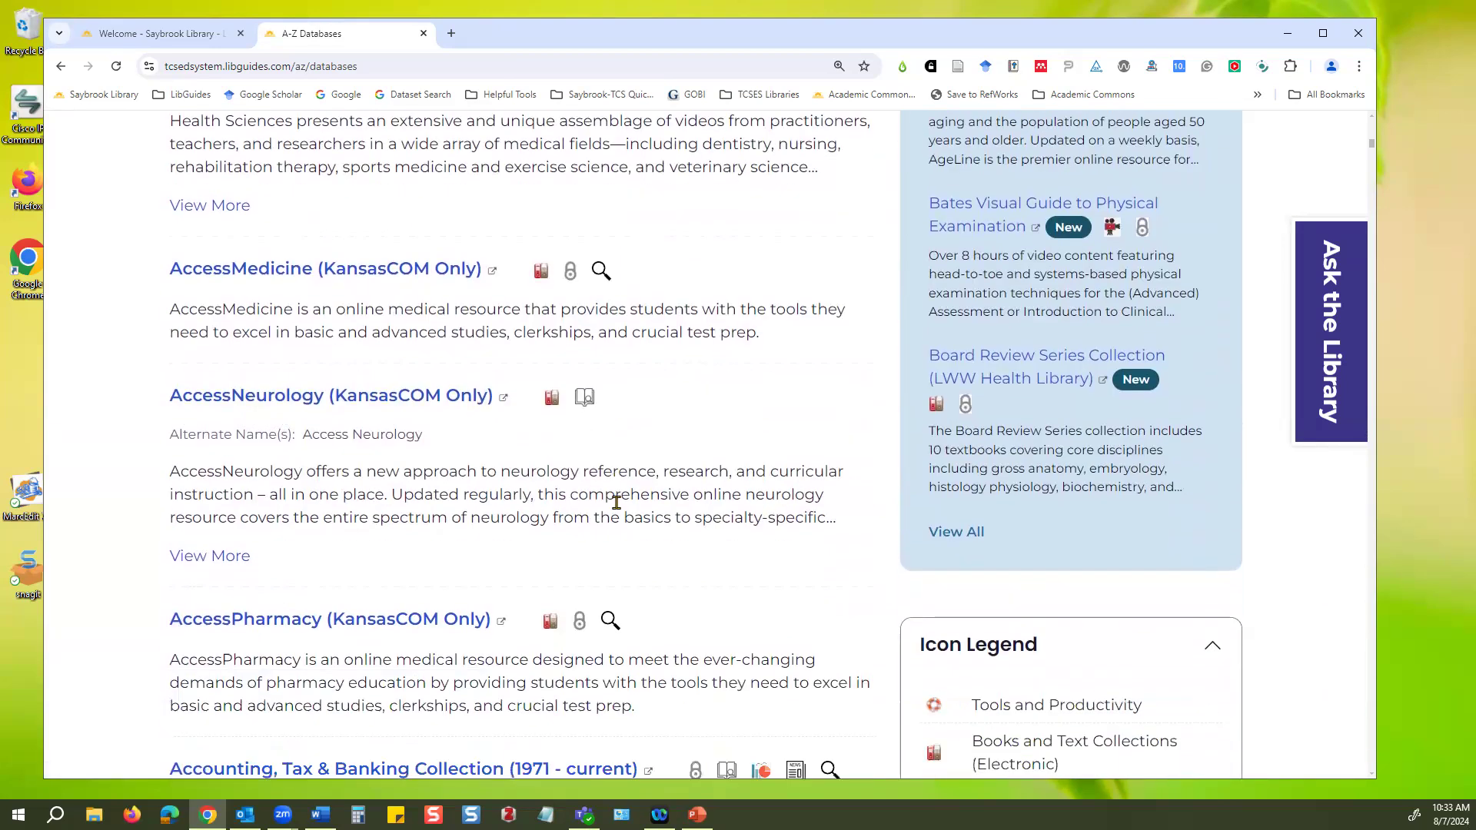
scroll(616, 509, down, 4)
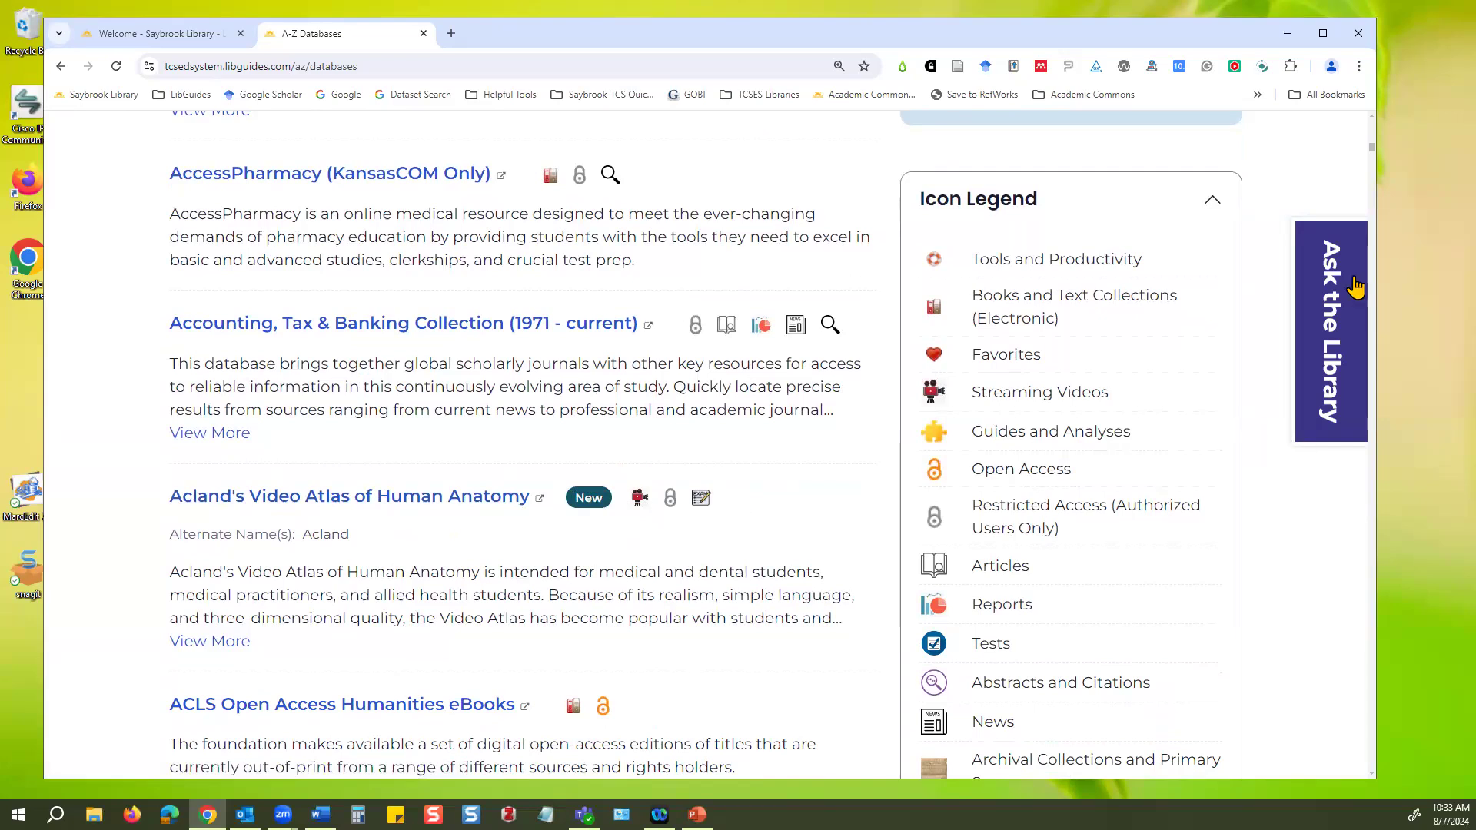
Go back to the Saybrook Library welcome page and run a OneSearch query for "insomnia".
scroll(1286, 574, up, 20)
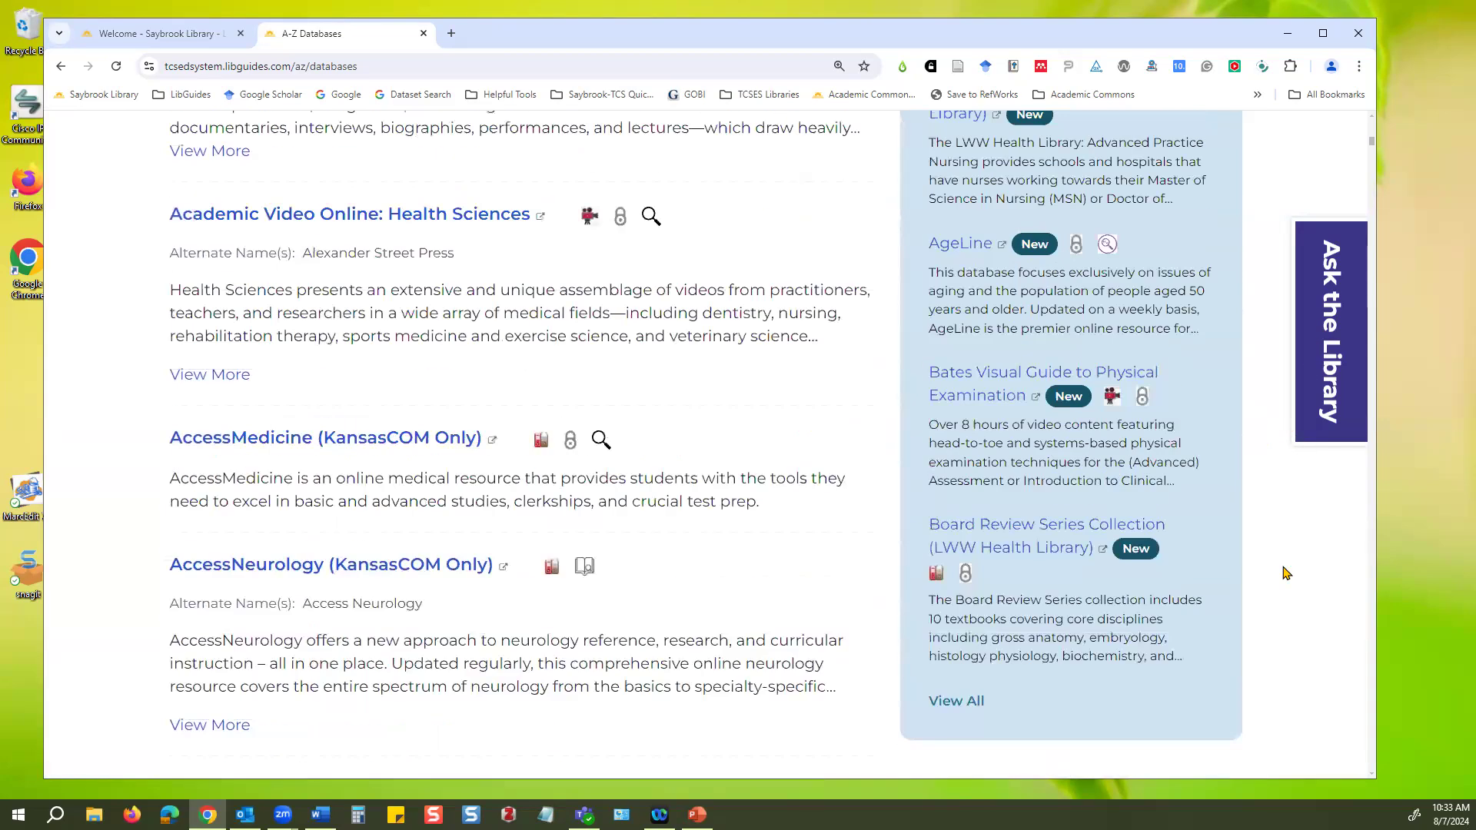
scroll(1287, 574, up, 10)
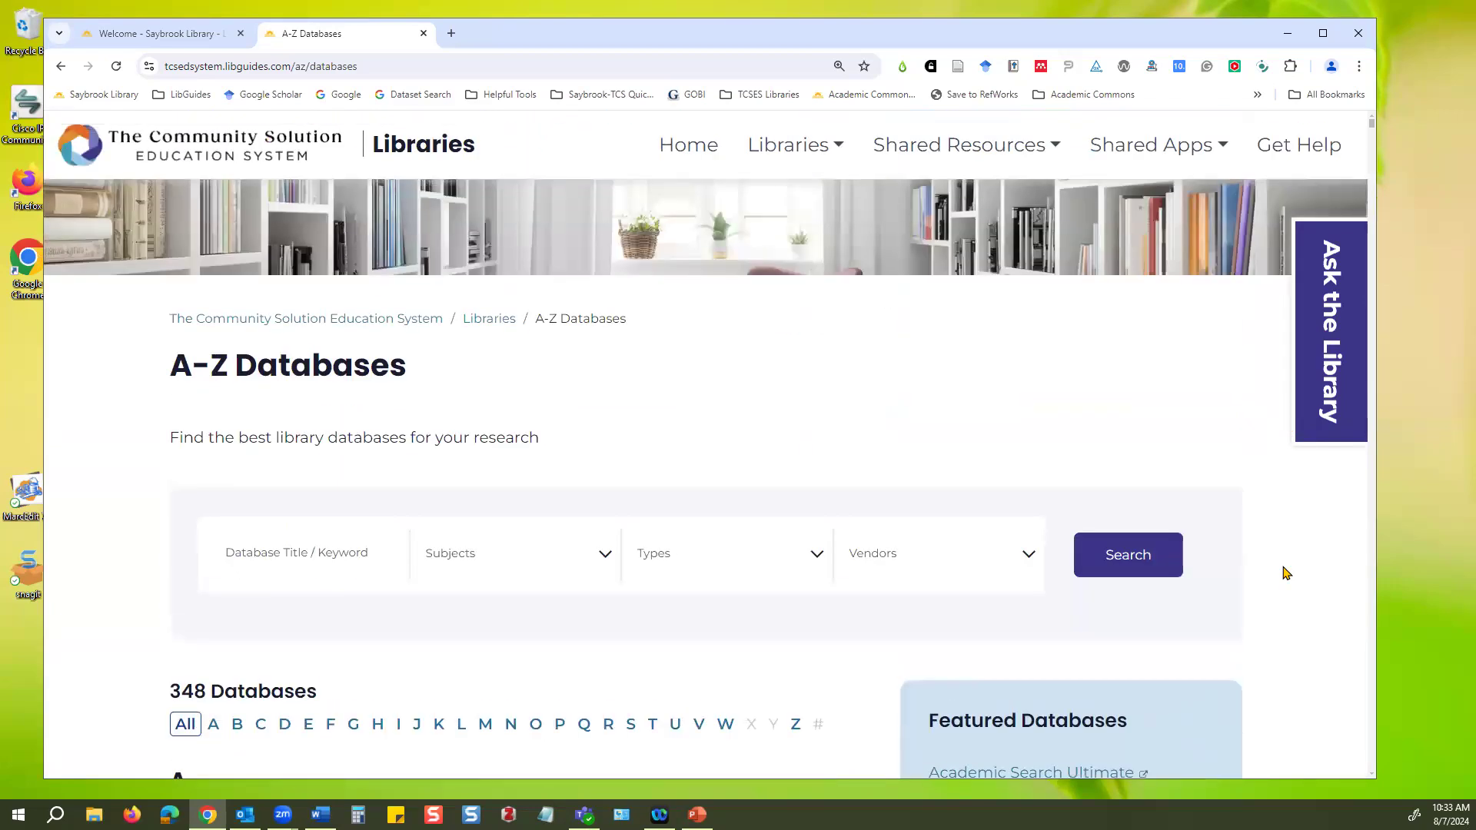
click(154, 33)
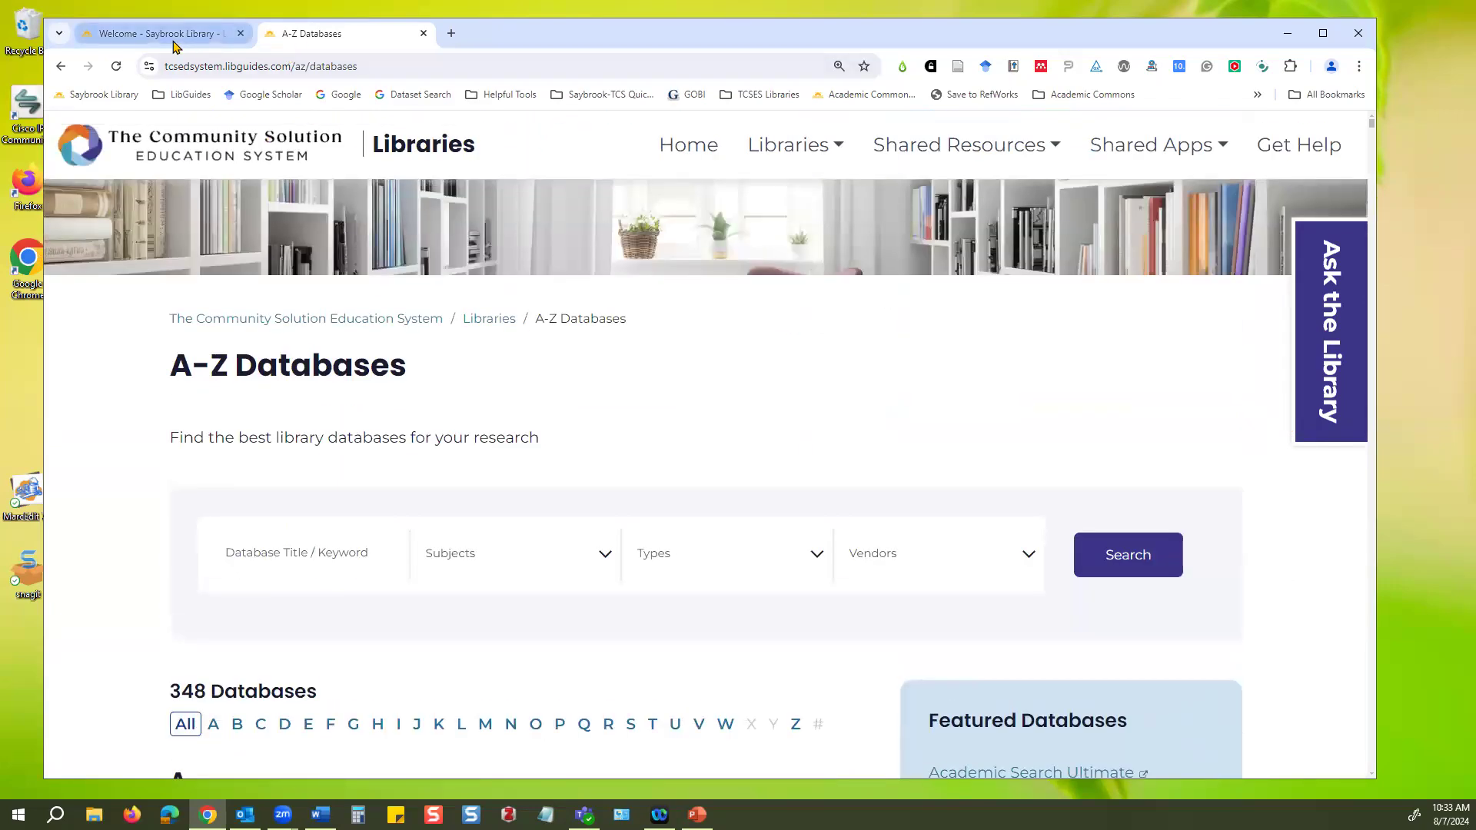
click(543, 566)
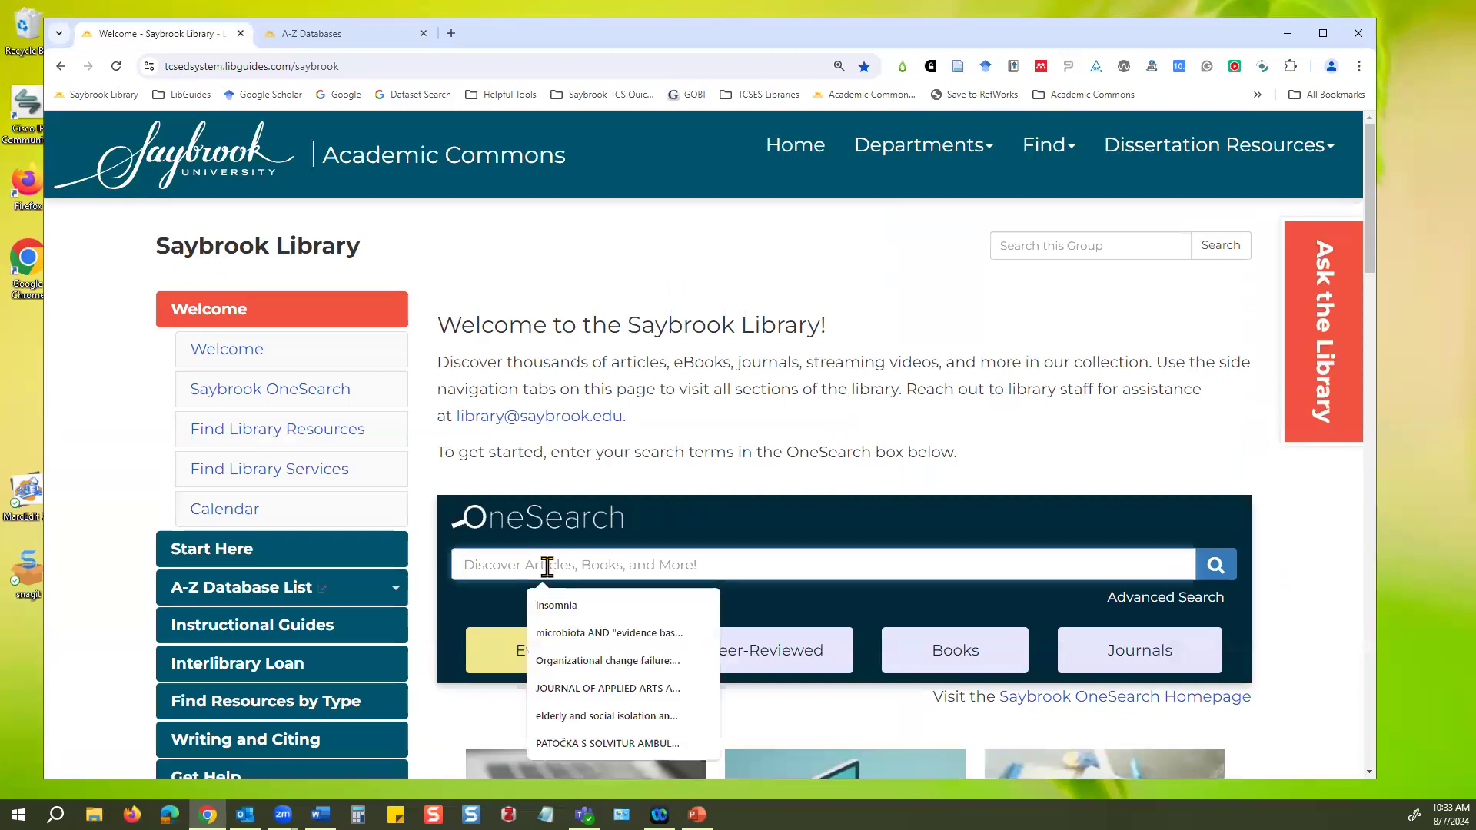
click(592, 609)
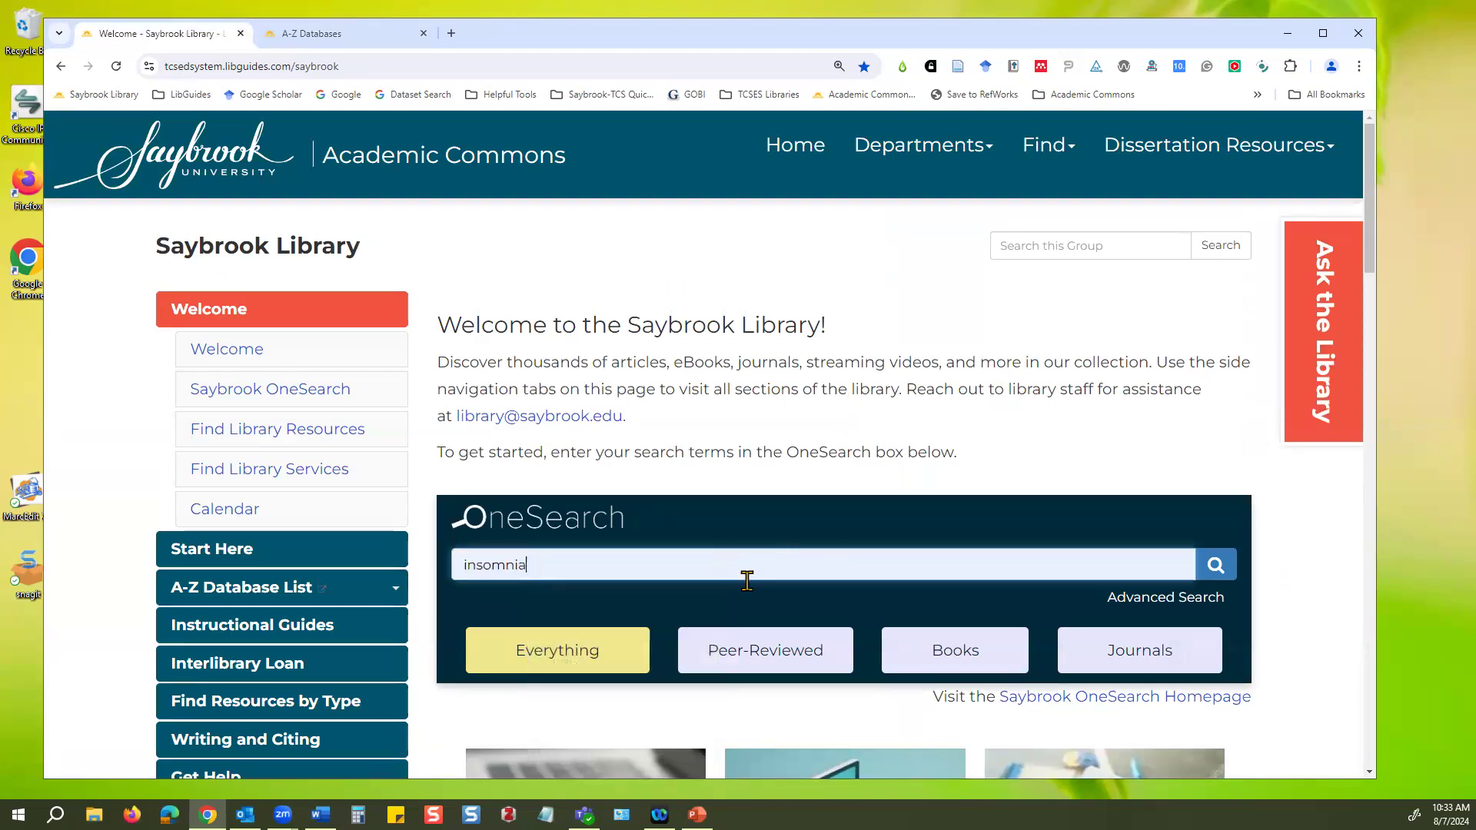
click(1218, 569)
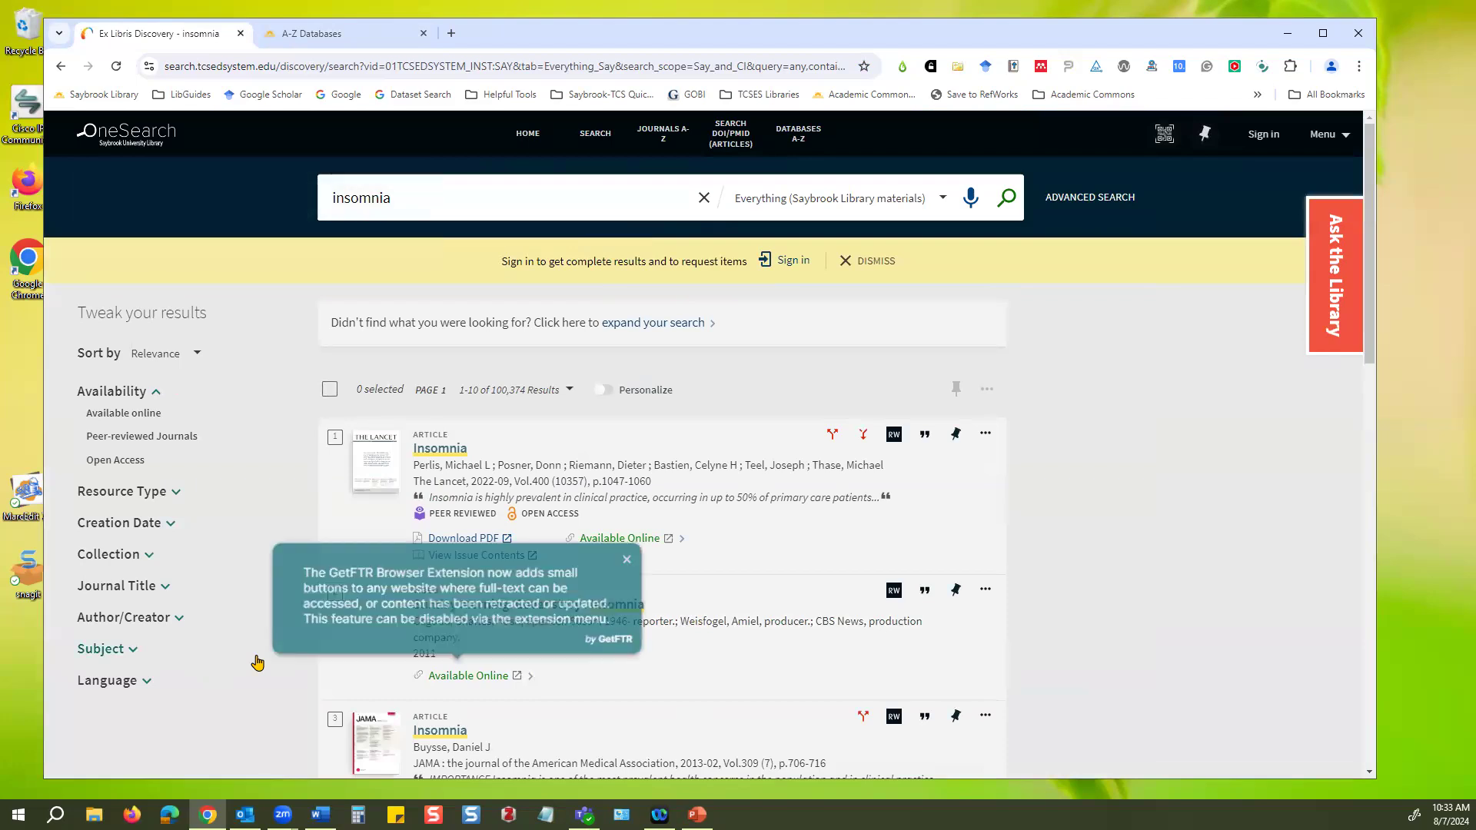
Expand the Collection filter of the search results to view the source databases, and decline the library chat offer.
click(142, 565)
scroll(142, 565, down, 3)
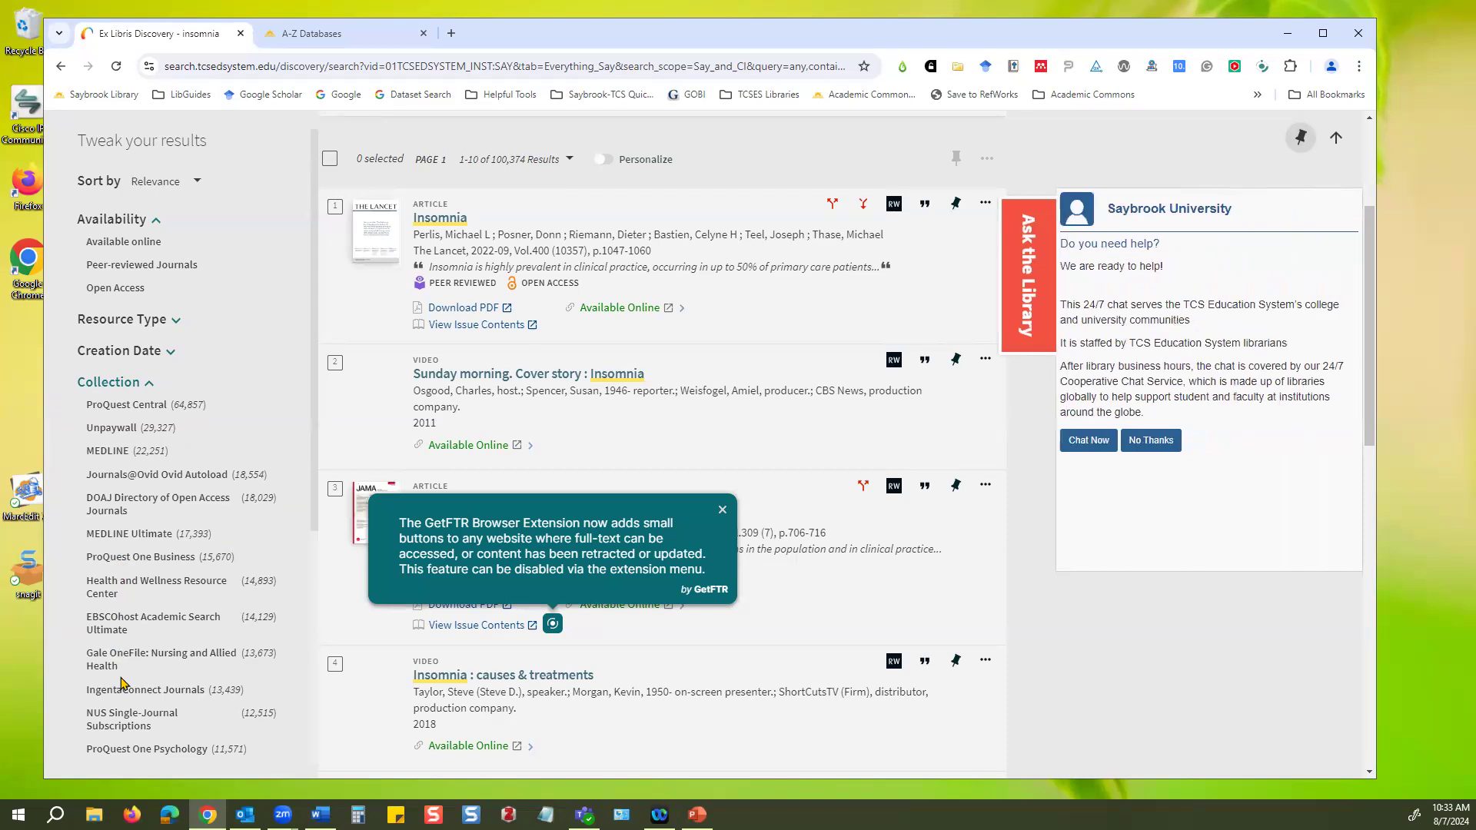
click(1135, 445)
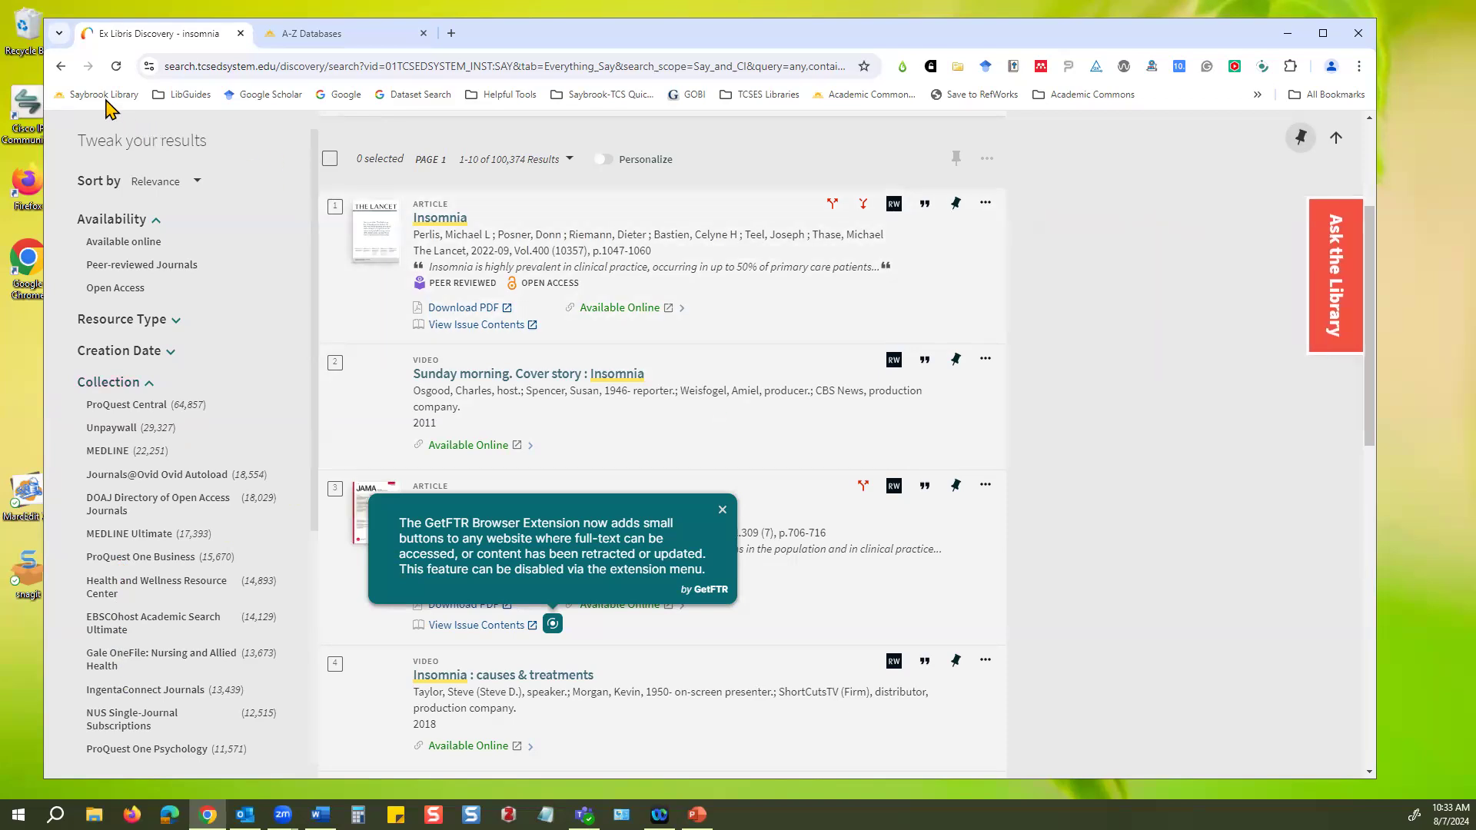
Return the OneSearch tab to the Saybrook Library home page and filter the A-Z Databases list to the letter P.
click(100, 94)
click(332, 34)
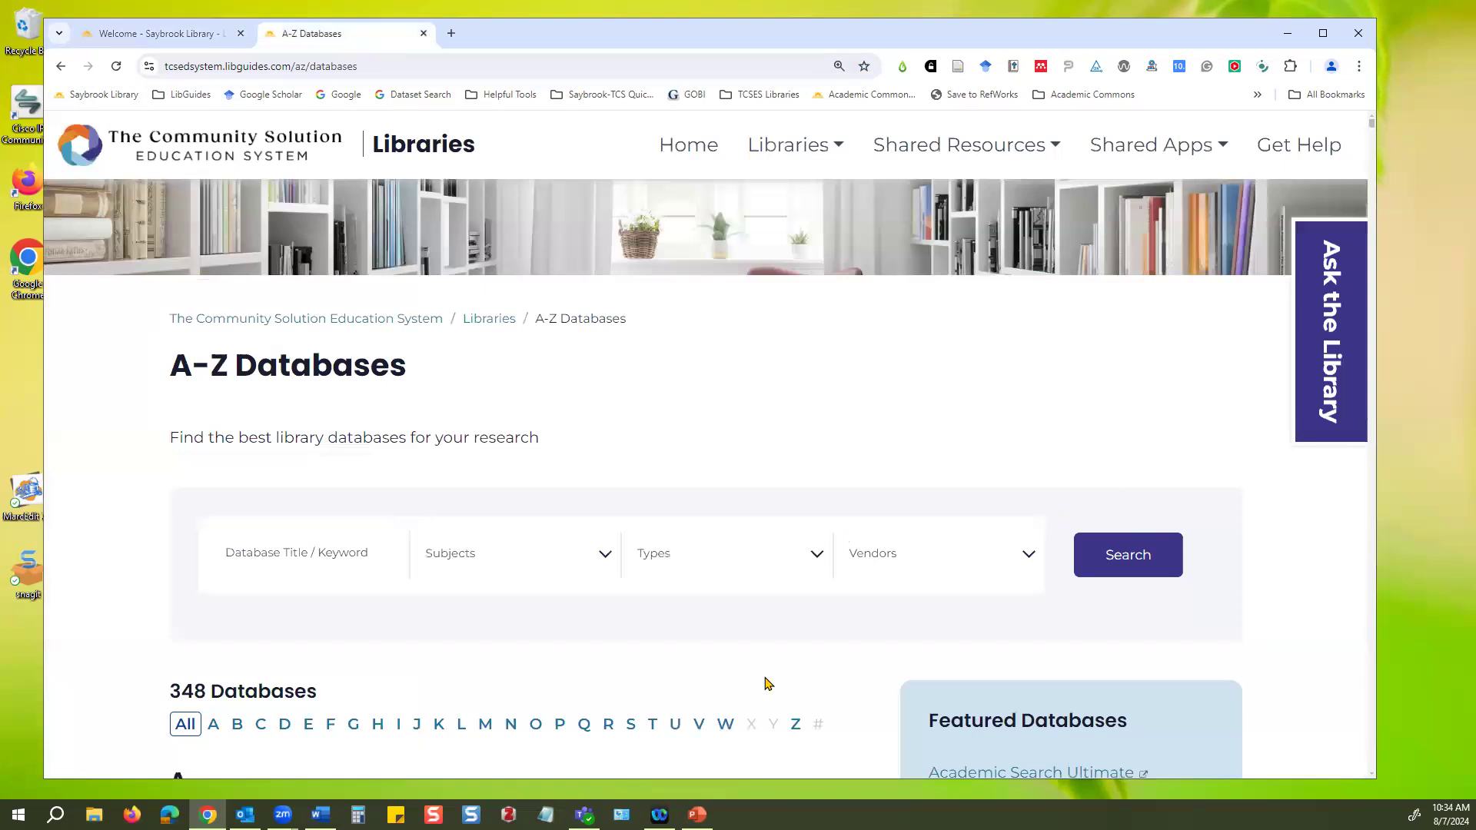
click(560, 724)
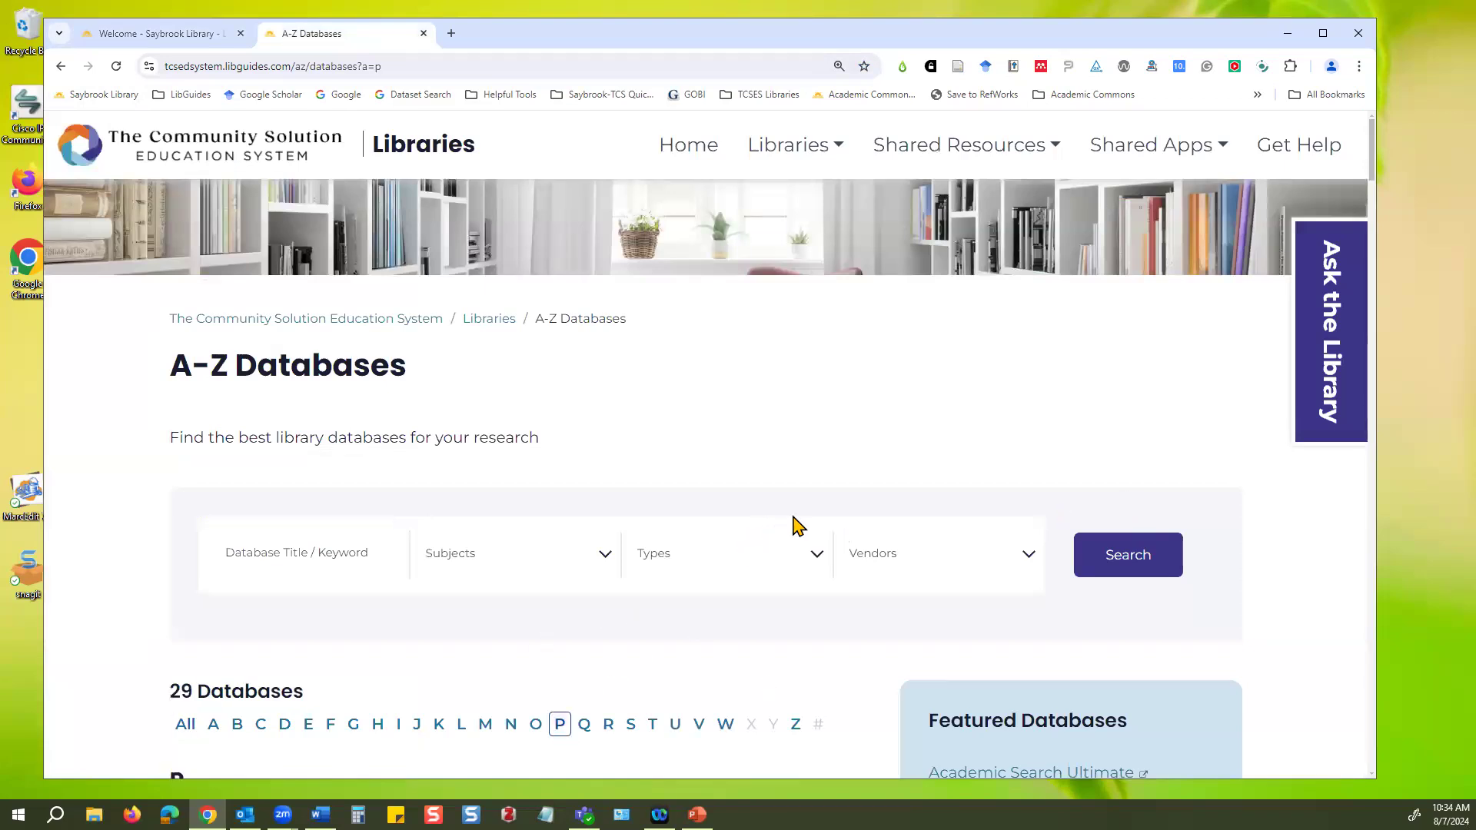
Find PsycInfo among the P databases, open it, and sign in with the listed Saybrook account.
scroll(798, 526, down, 10)
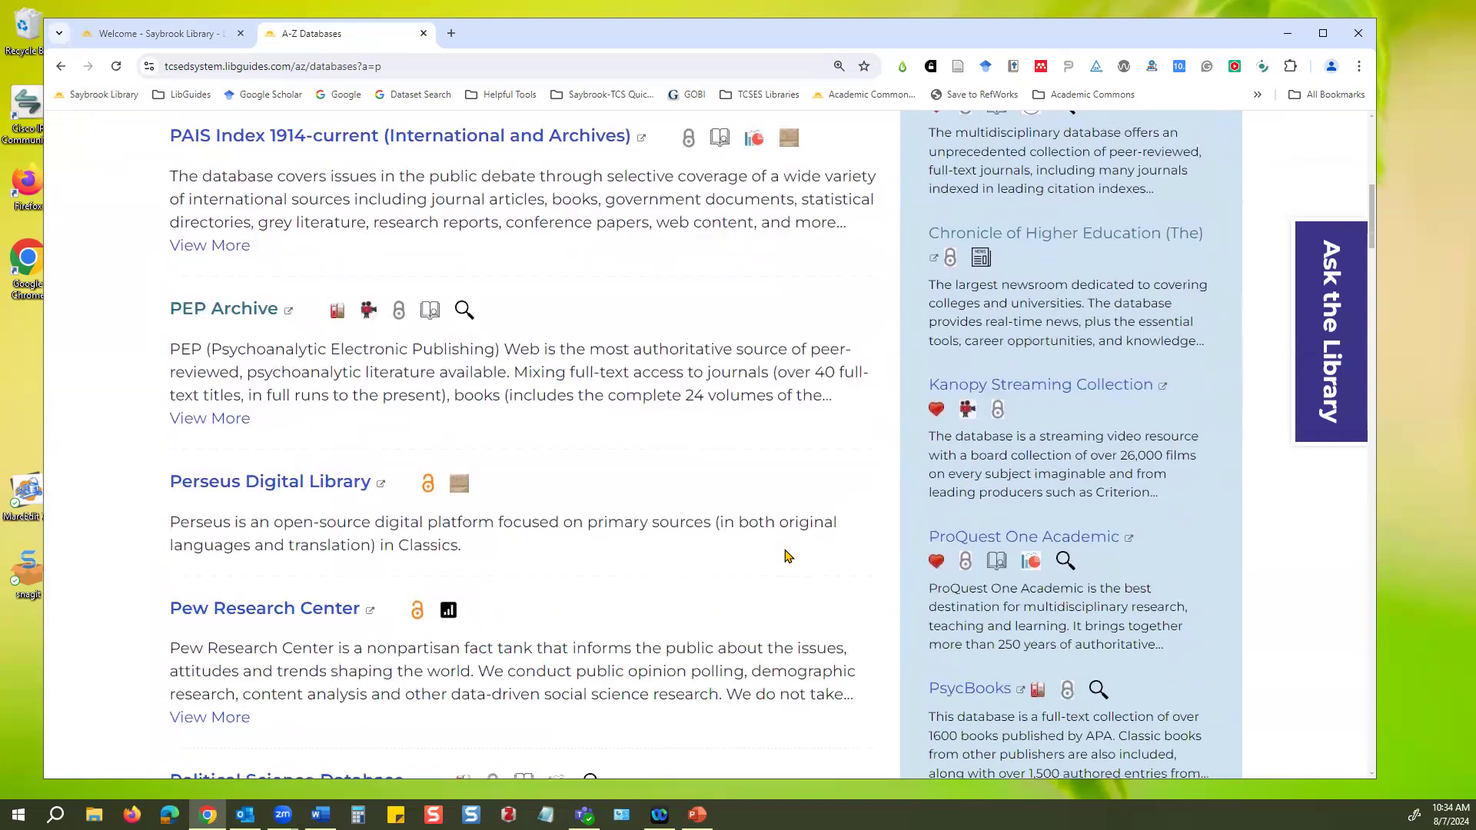
scroll(786, 552, down, 5)
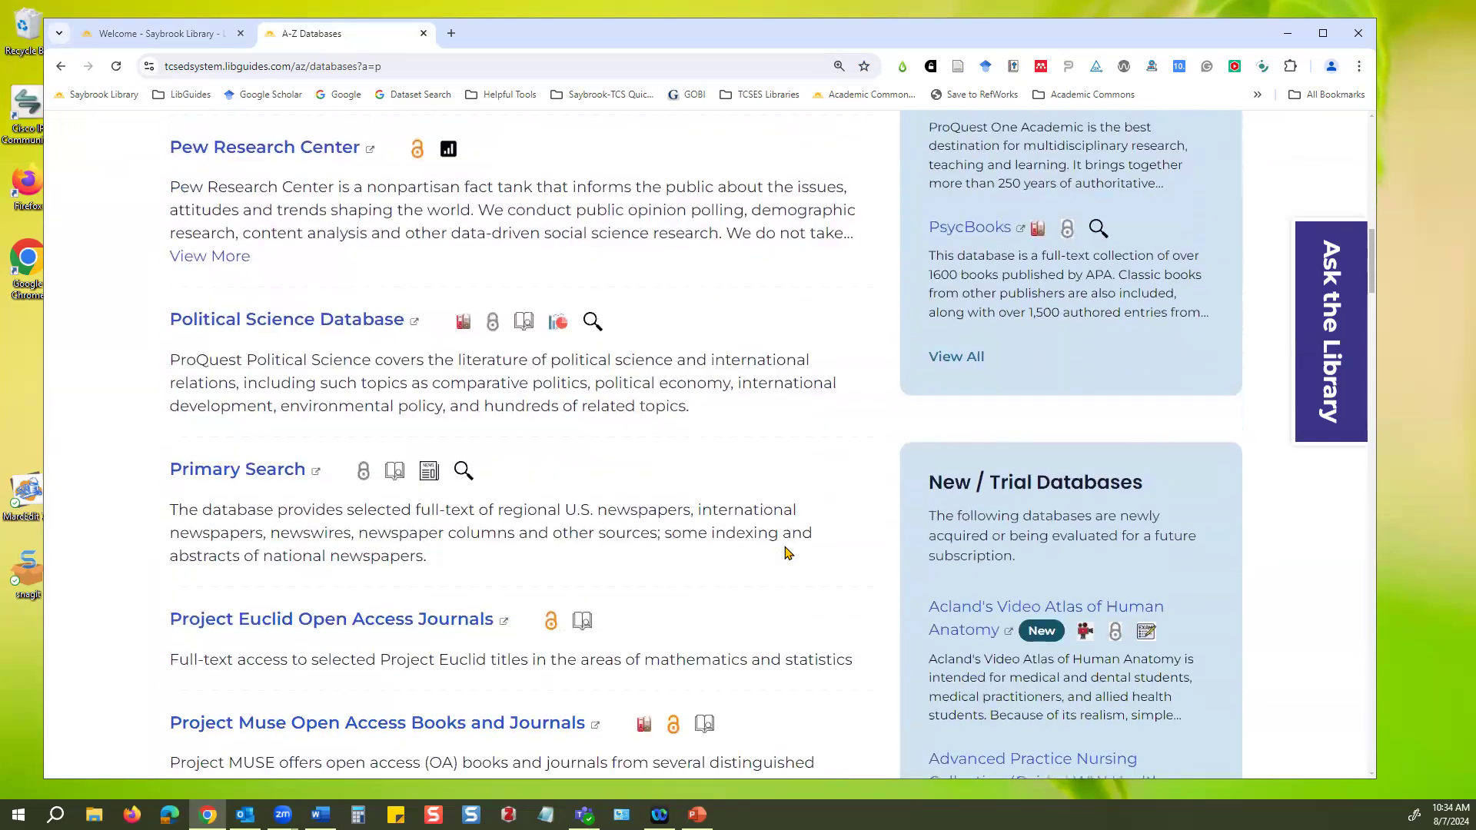
scroll(786, 552, down, 7)
scroll(784, 554, down, 9)
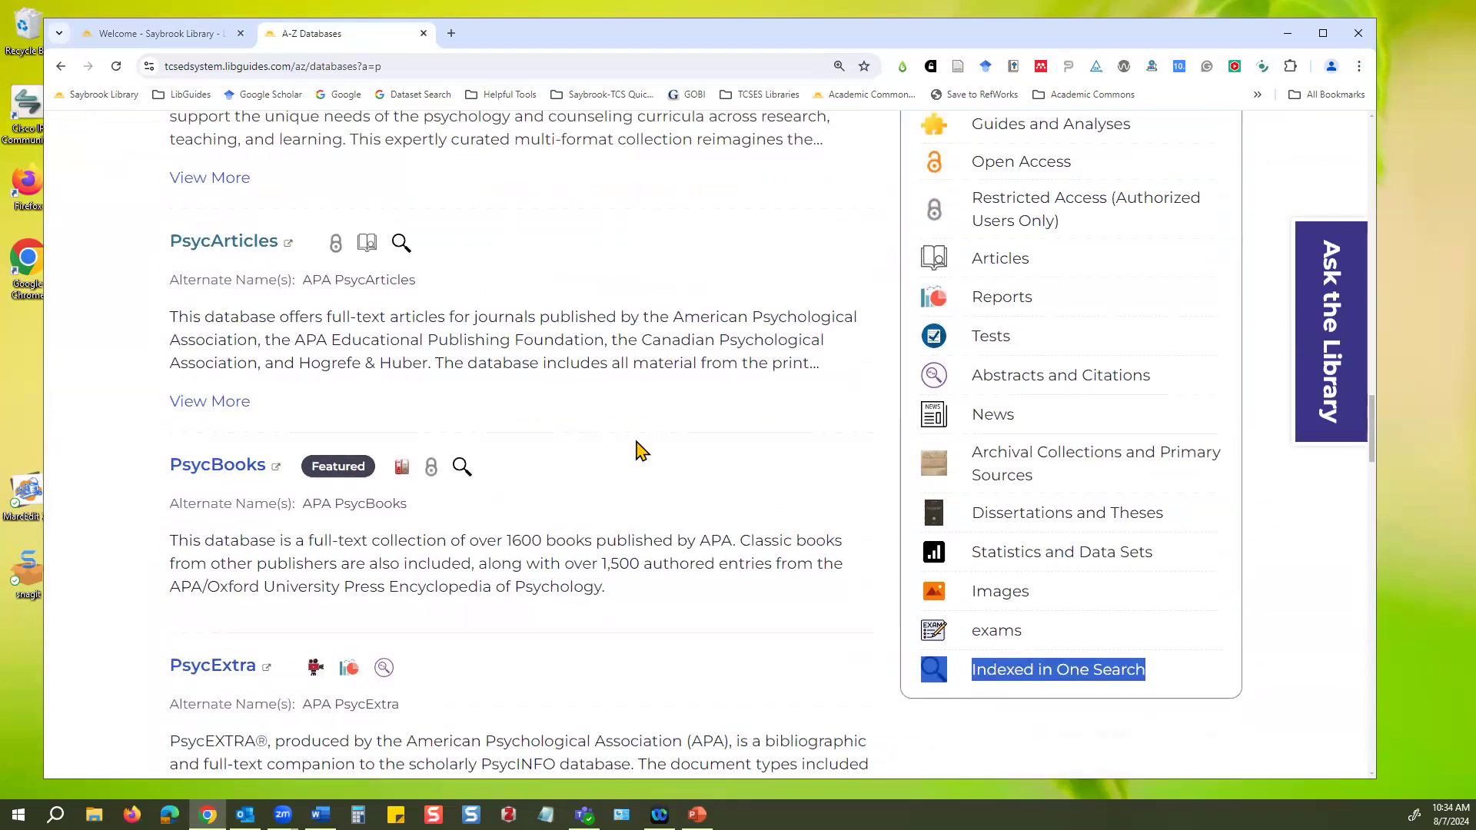
scroll(645, 457, down, 7)
scroll(644, 458, down, 7)
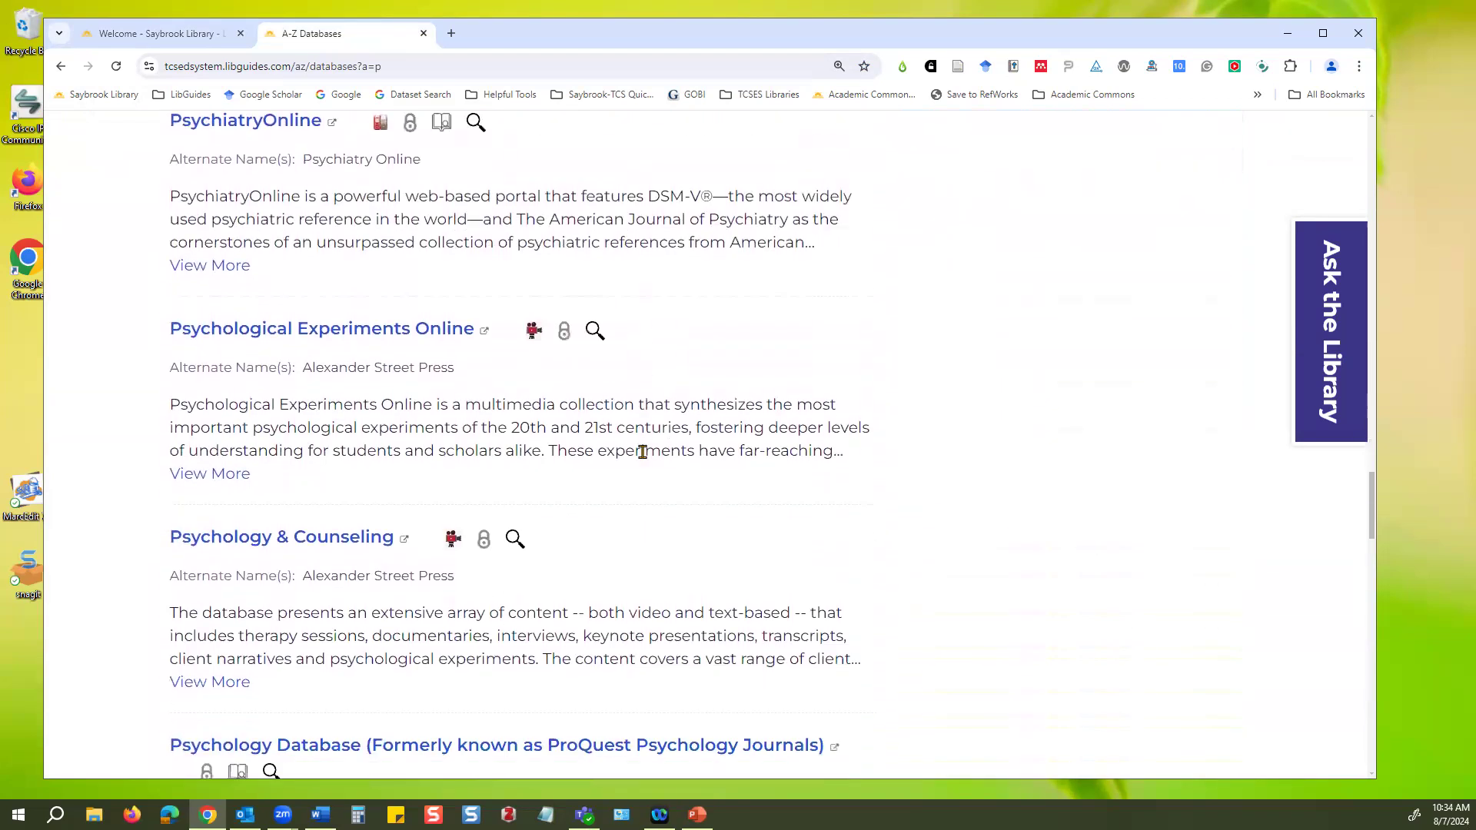
scroll(649, 473, down, 3)
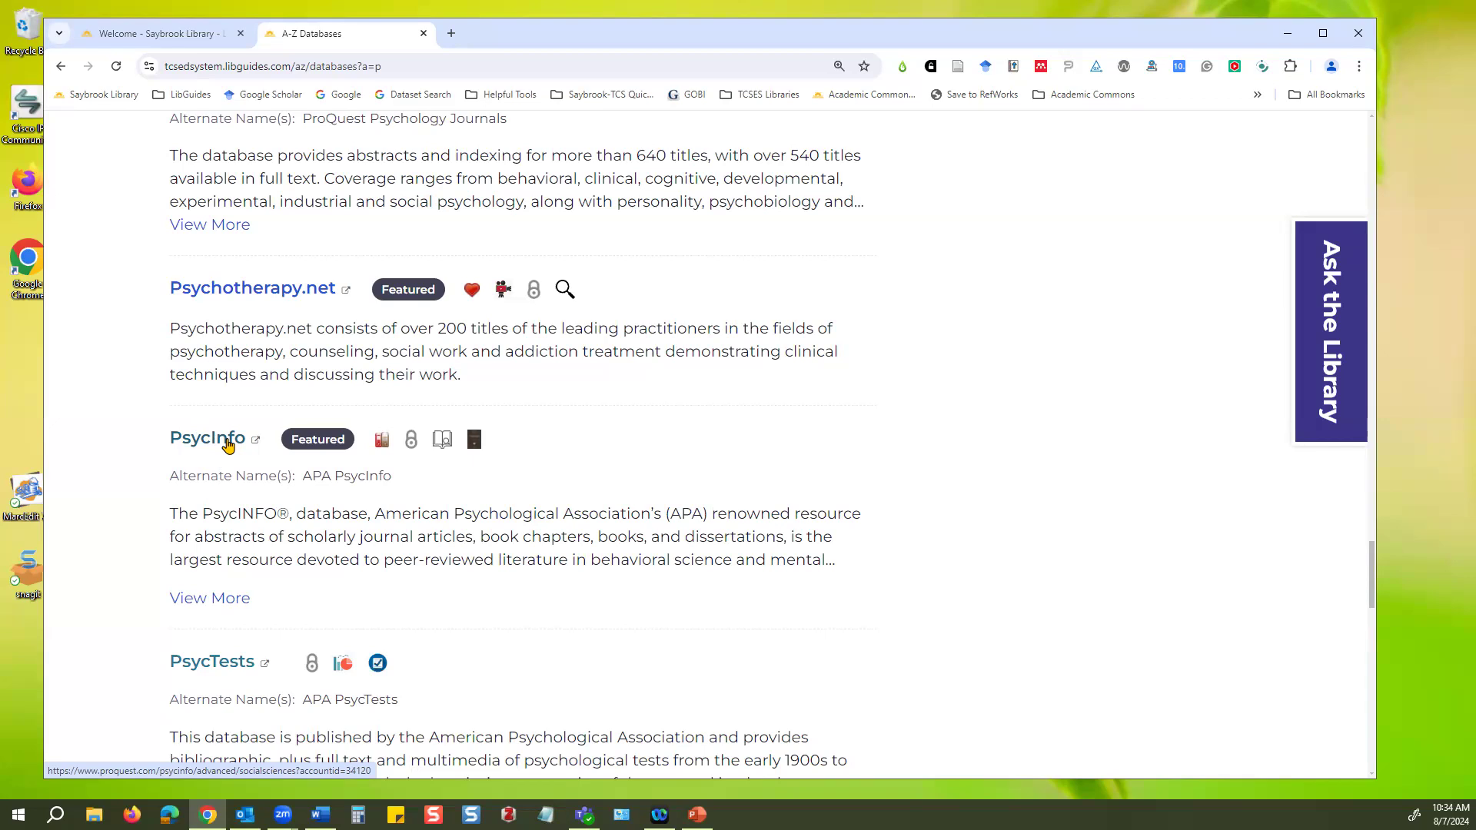
click(228, 445)
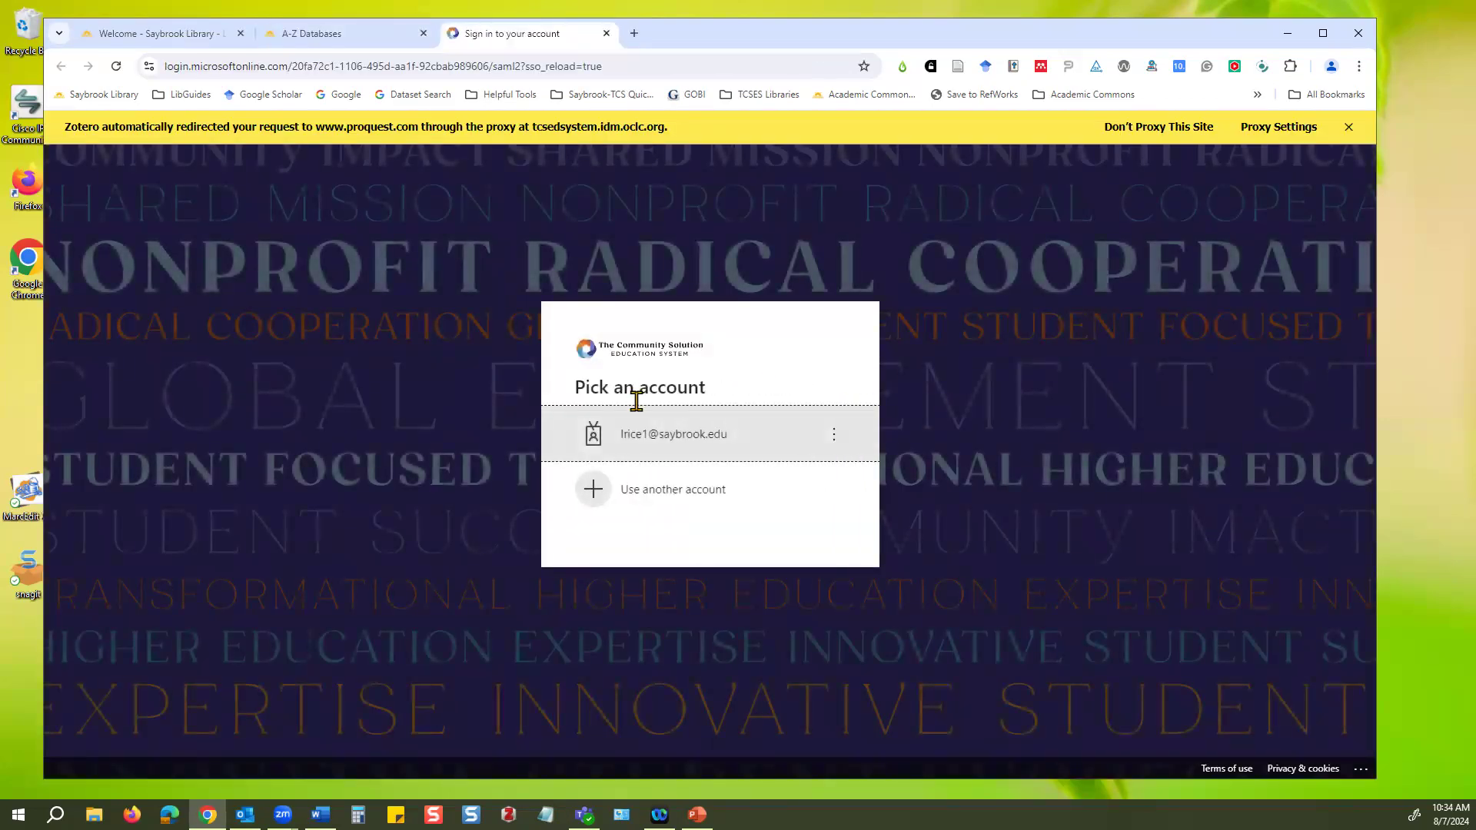
click(662, 436)
click(785, 467)
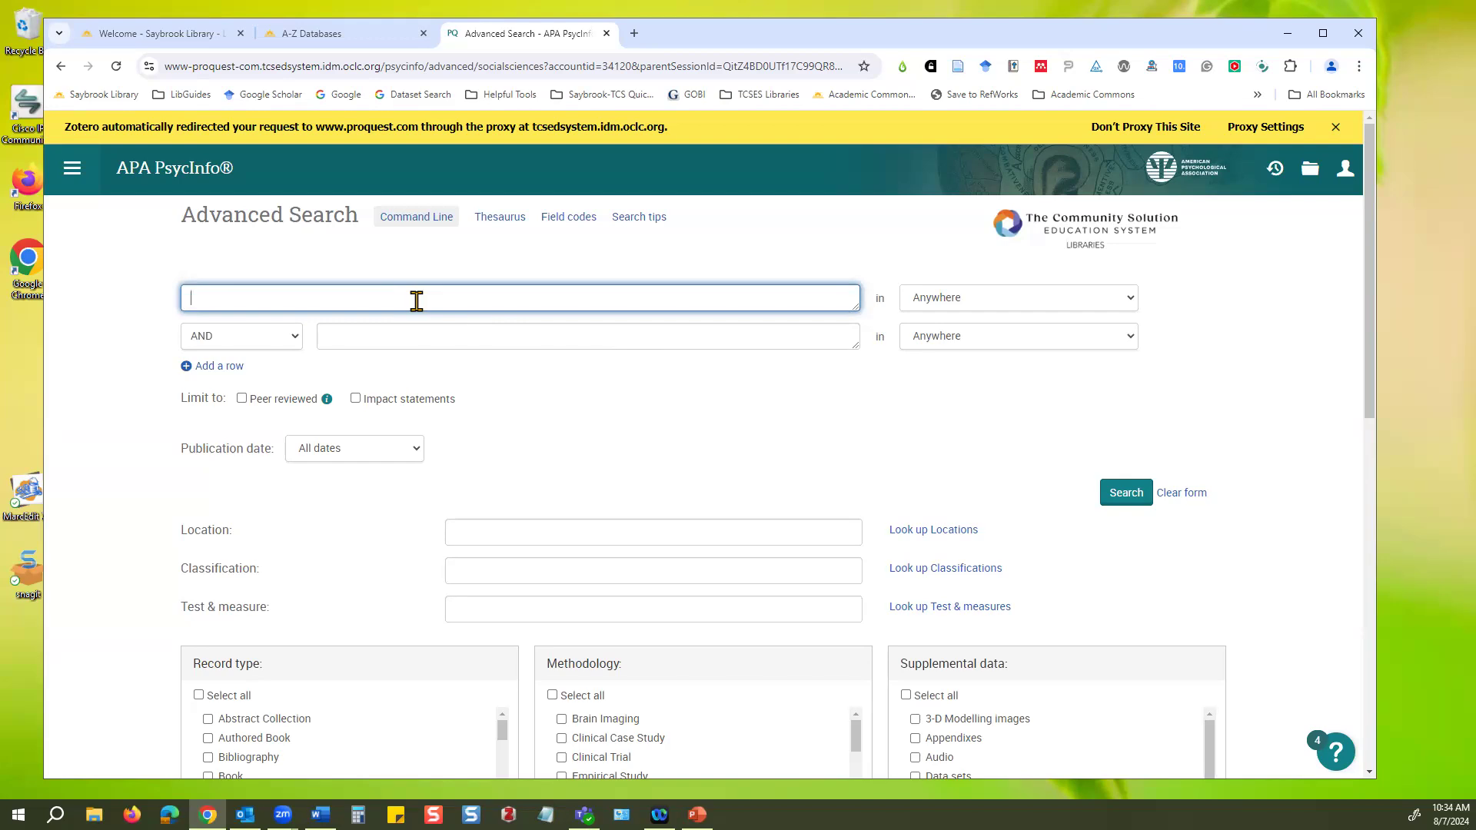
Run an APA PsycInfo advanced search for "chronic pain and mindfulness" without any additional limits.
text(chronic pa)
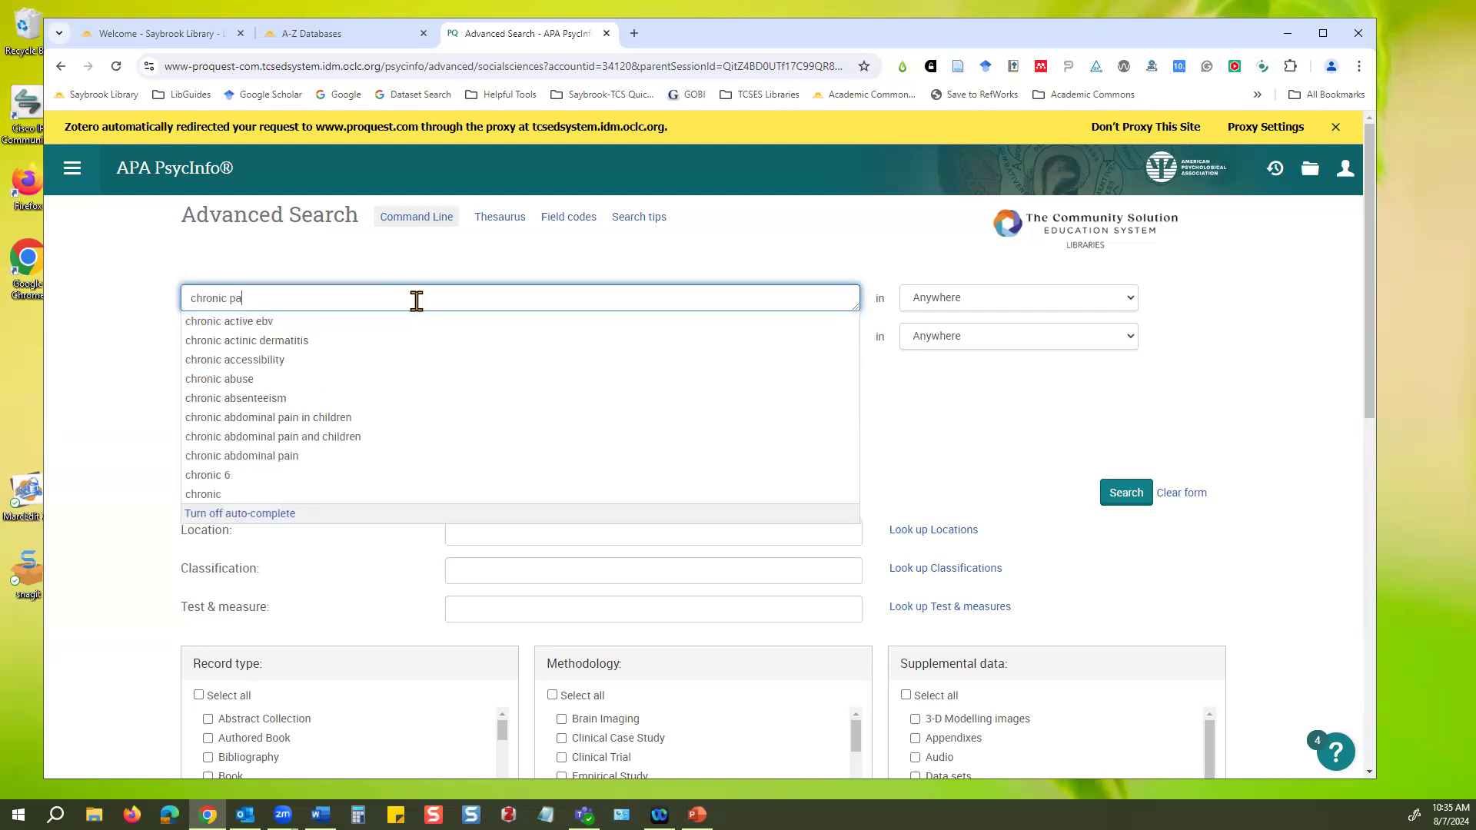
text(in and)
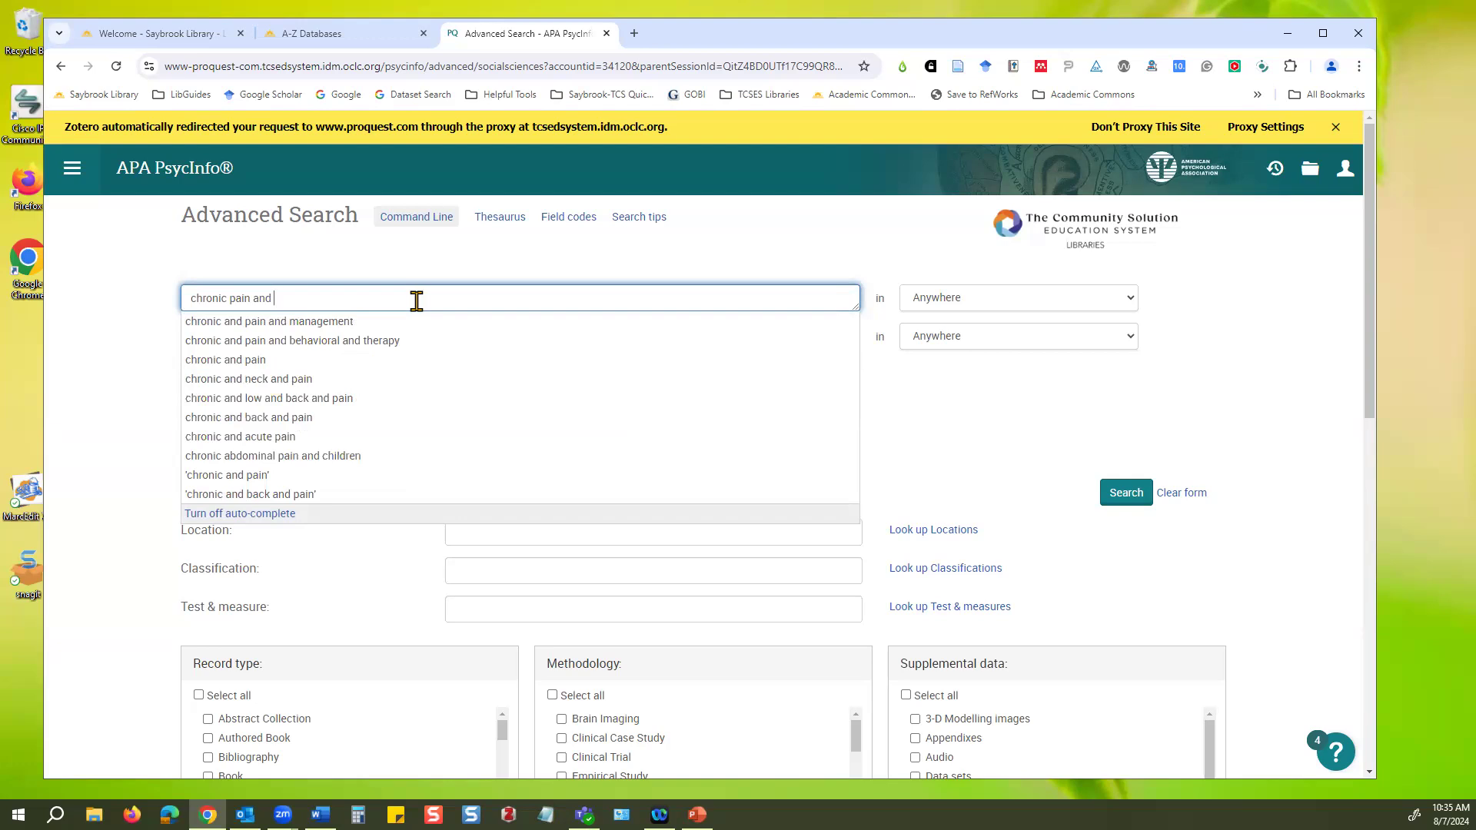
text(mindfulness)
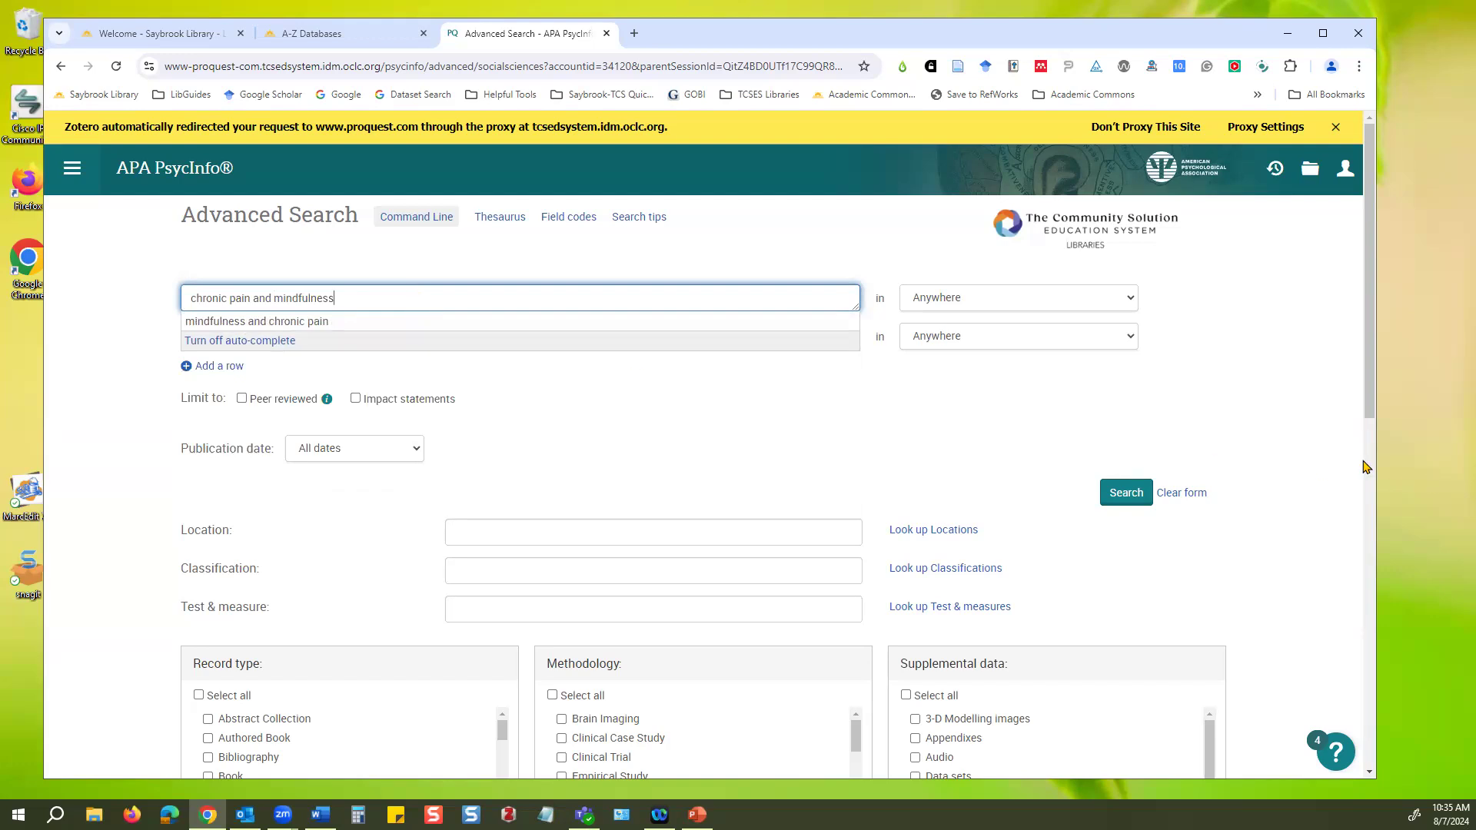
click(860, 413)
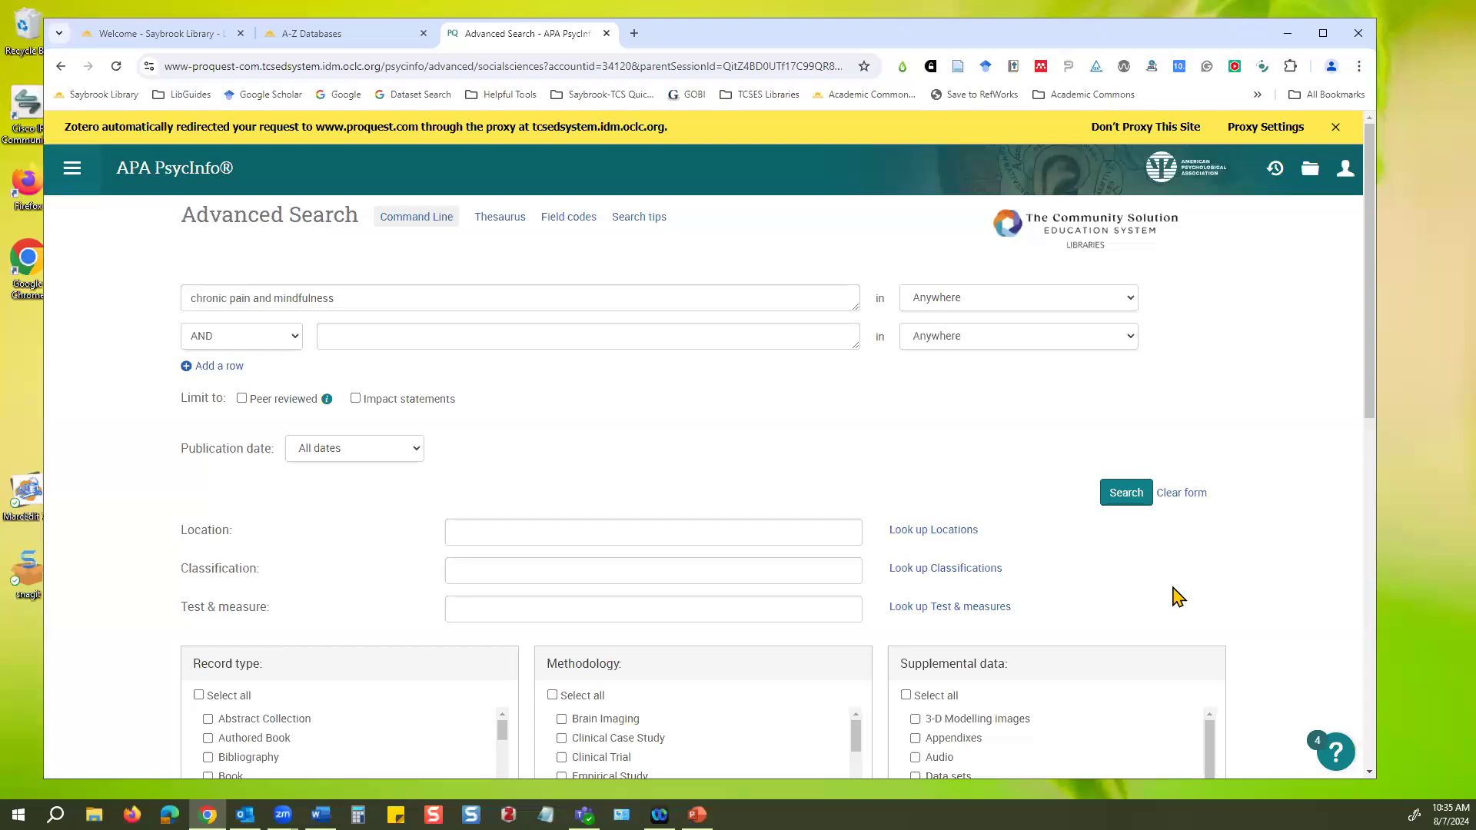
scroll(1245, 561, down, 5)
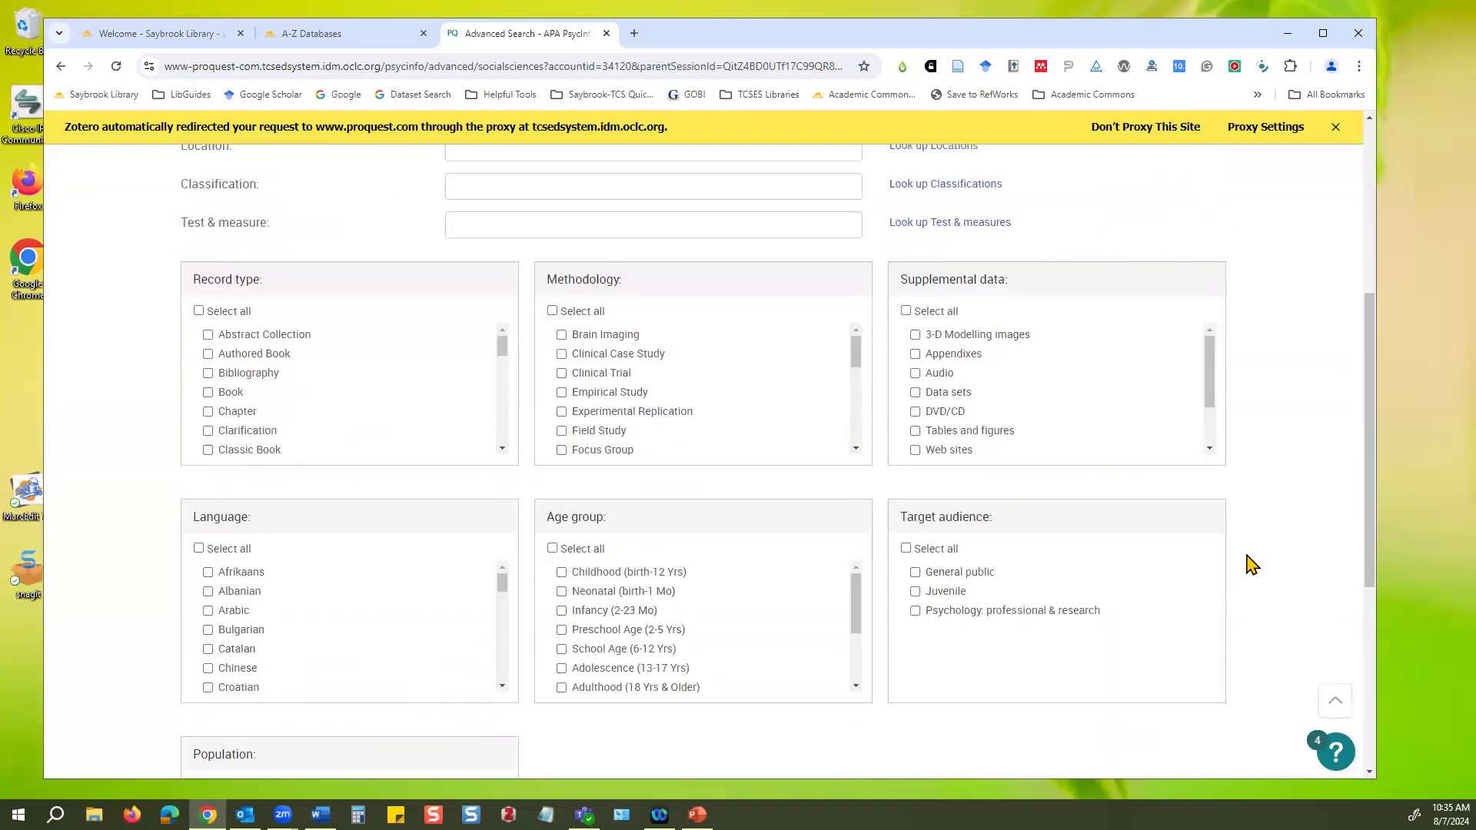
scroll(1245, 563, up, 5)
click(1126, 493)
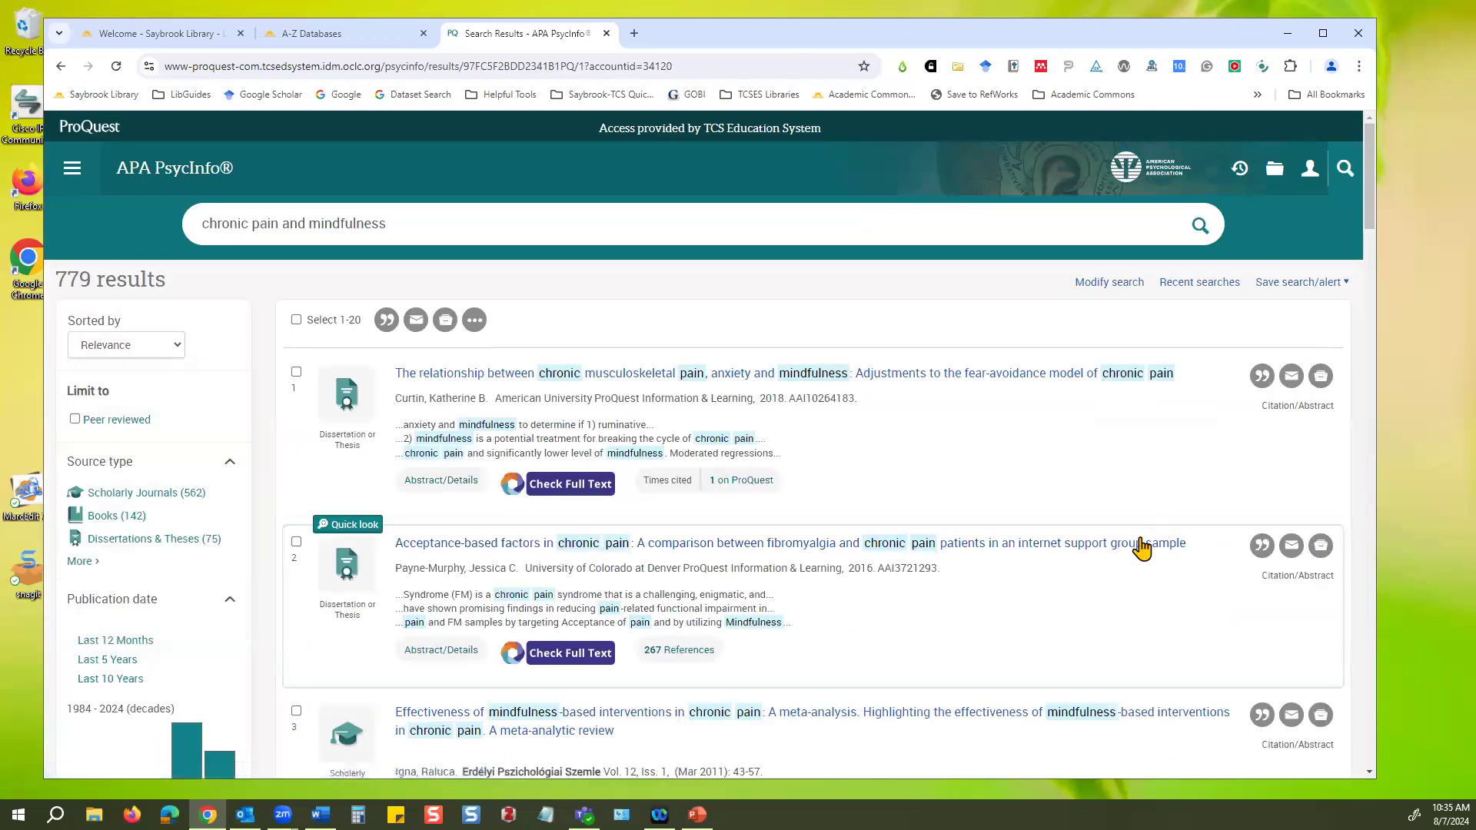
Examine the result count and the source types of the listed items, highlighting the dissertation and scholarly journal labels.
drag(56, 281, 98, 281)
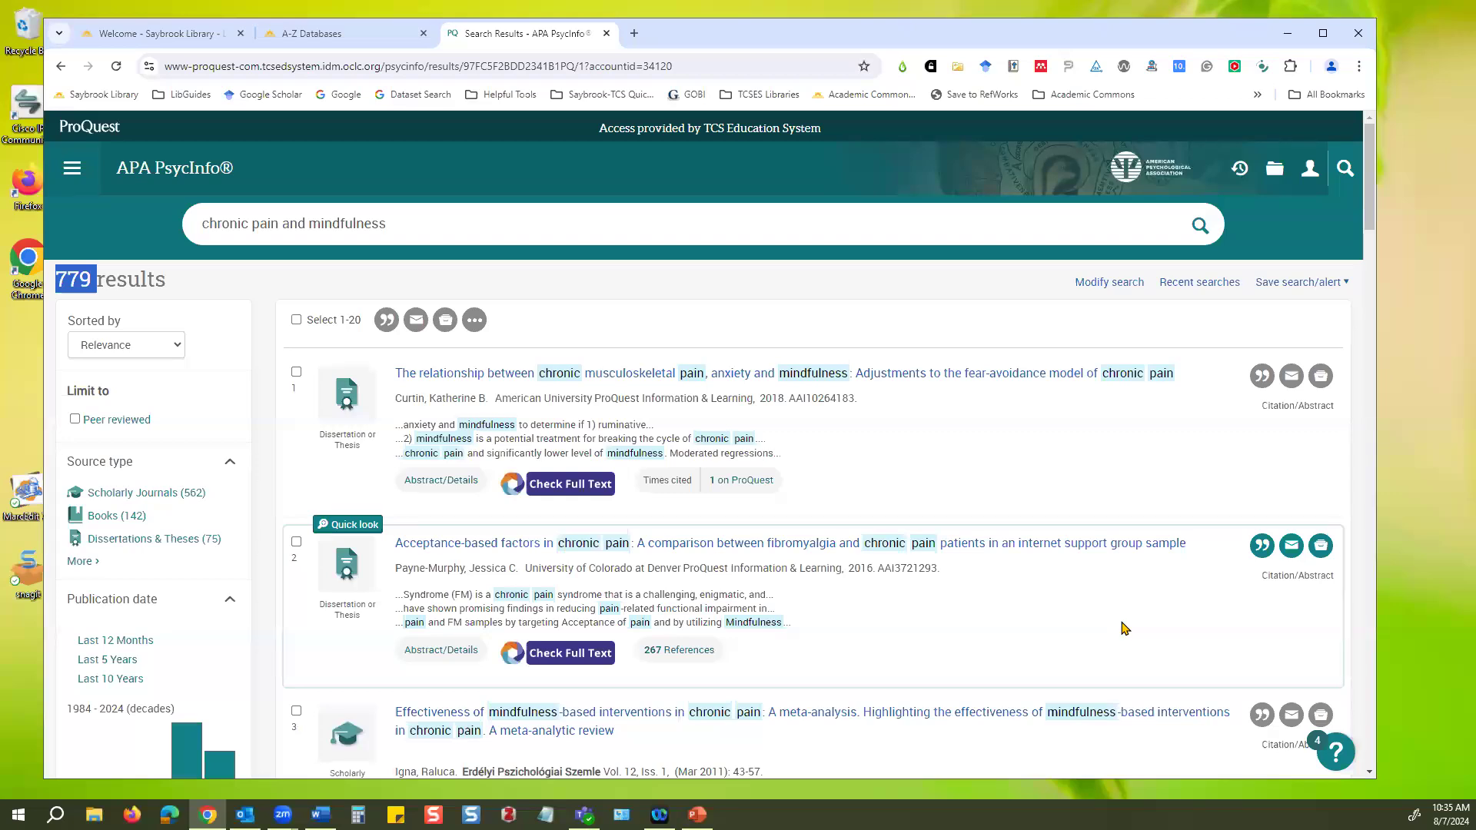
scroll(1119, 632, down, 3)
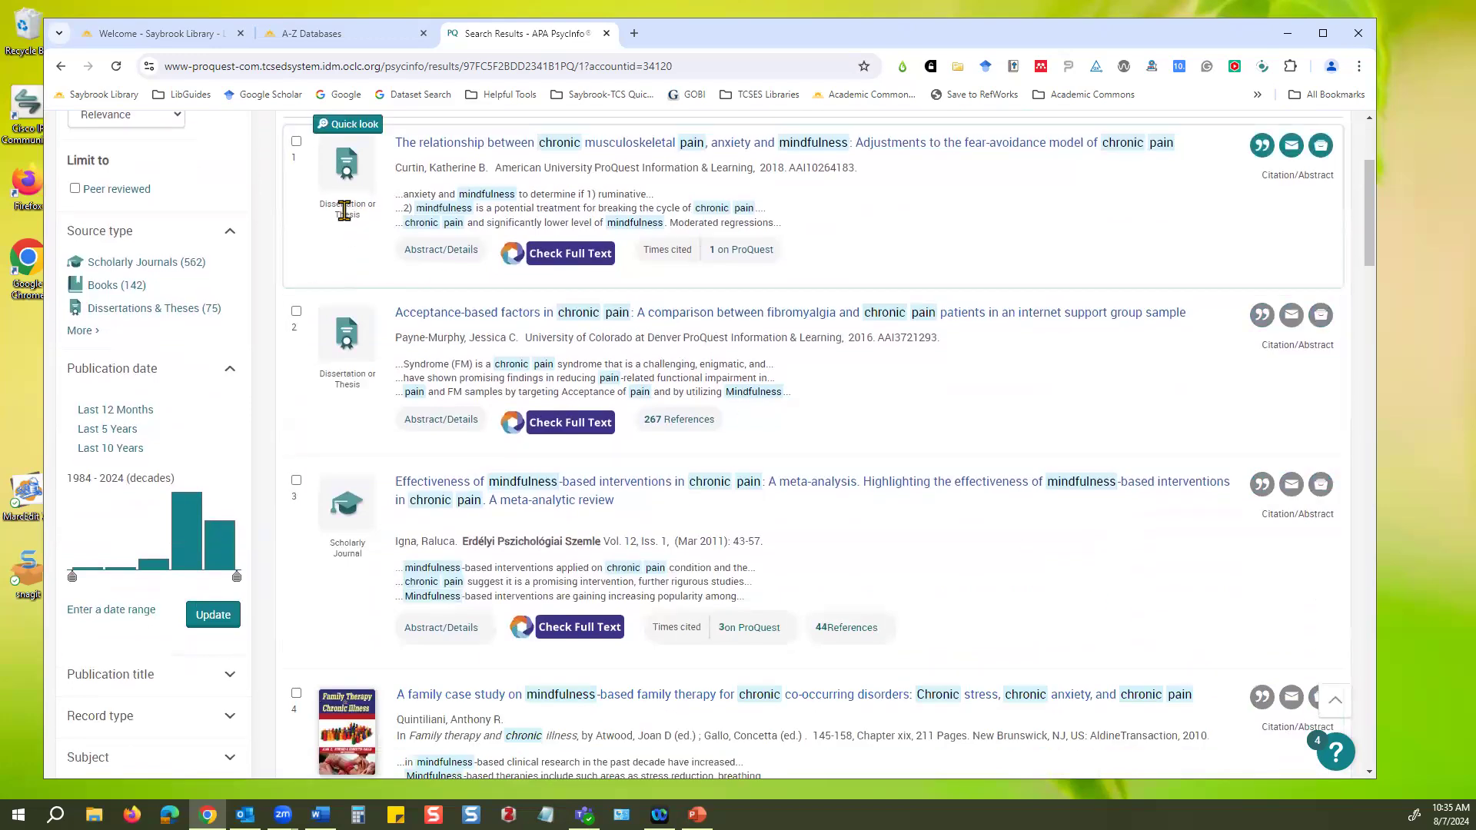
drag(314, 201, 382, 224)
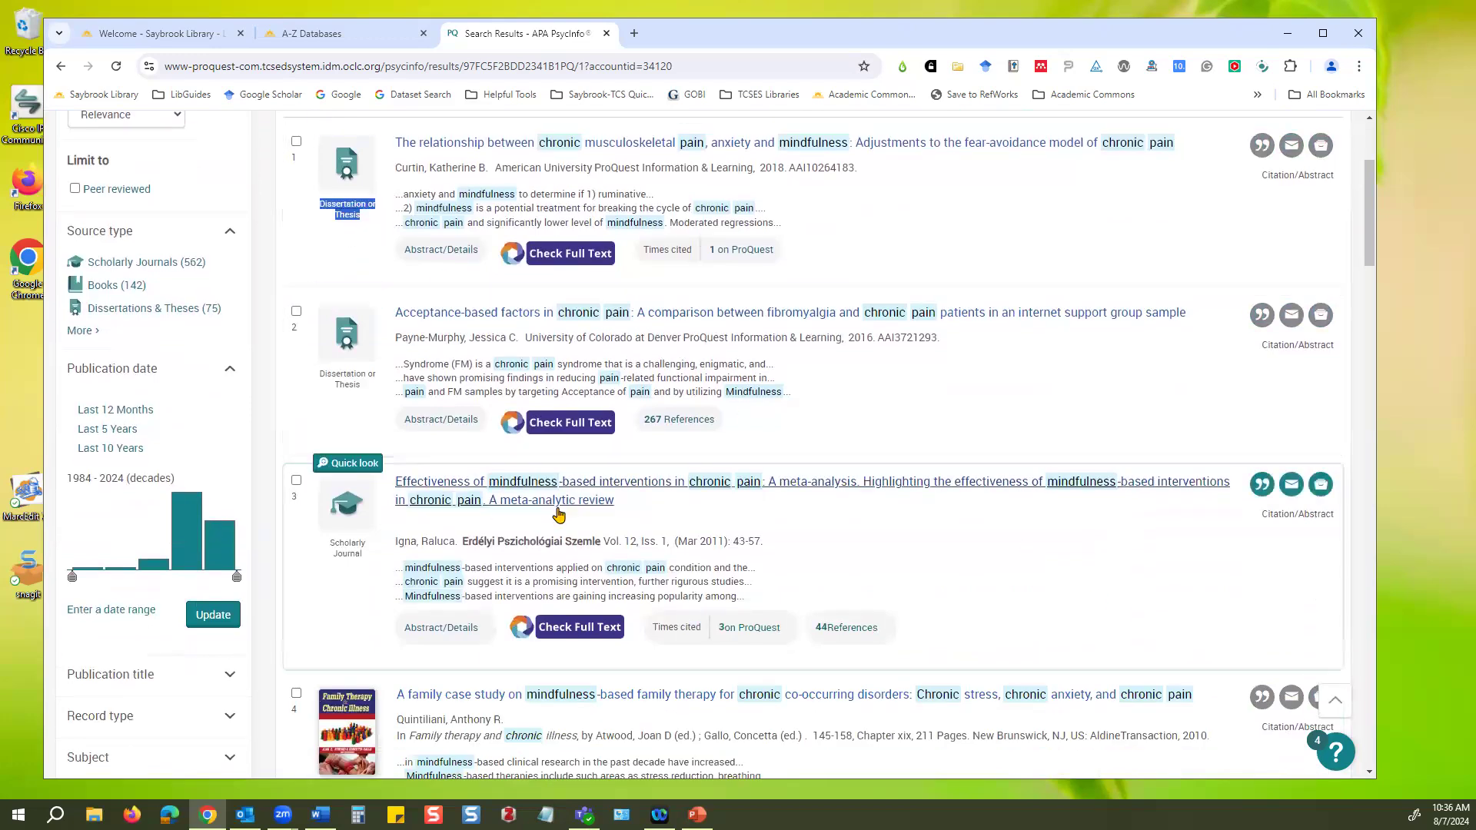
drag(323, 541, 385, 564)
scroll(638, 565, down, 5)
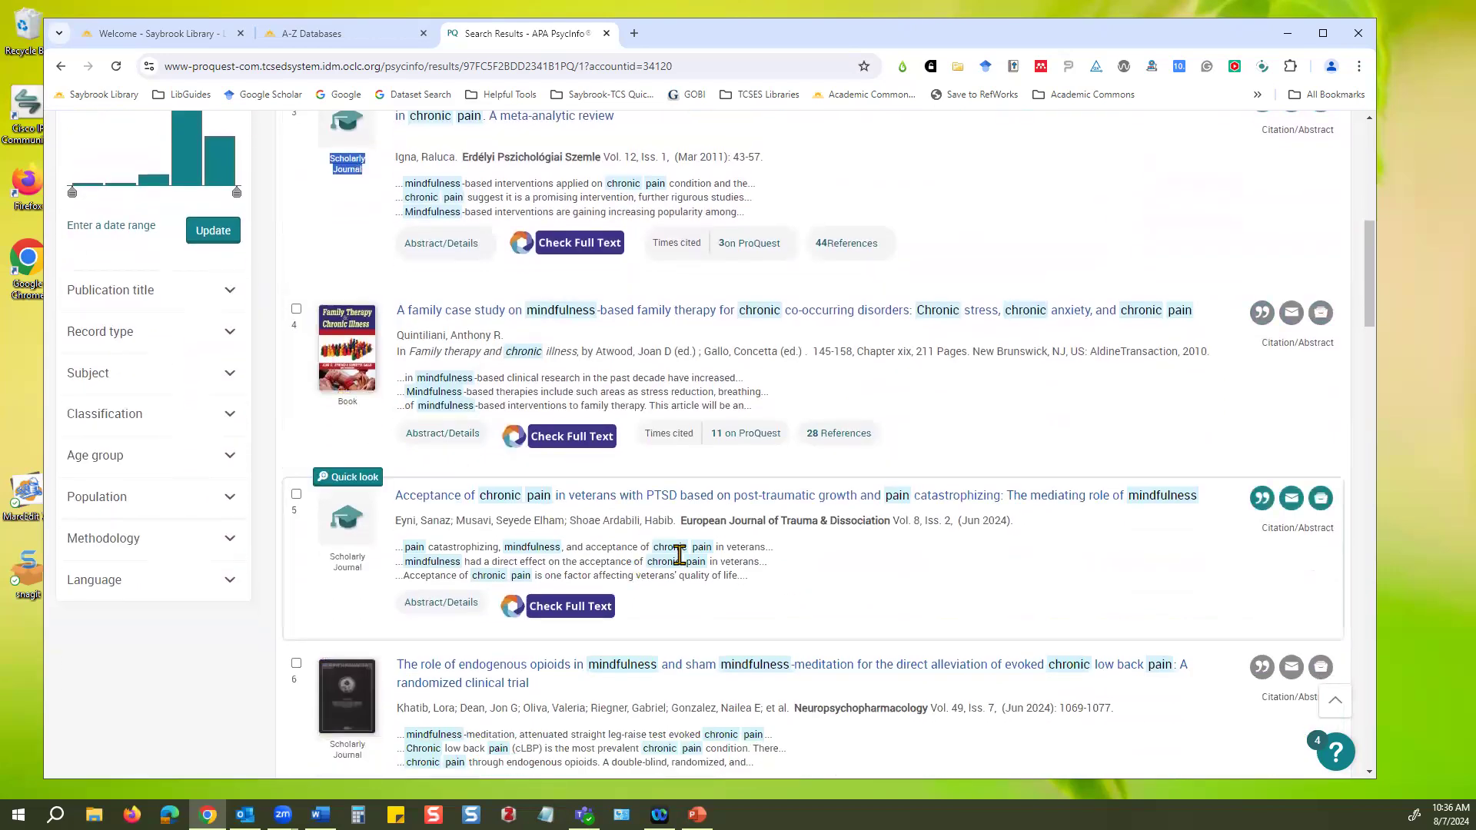
scroll(369, 538, down, 3)
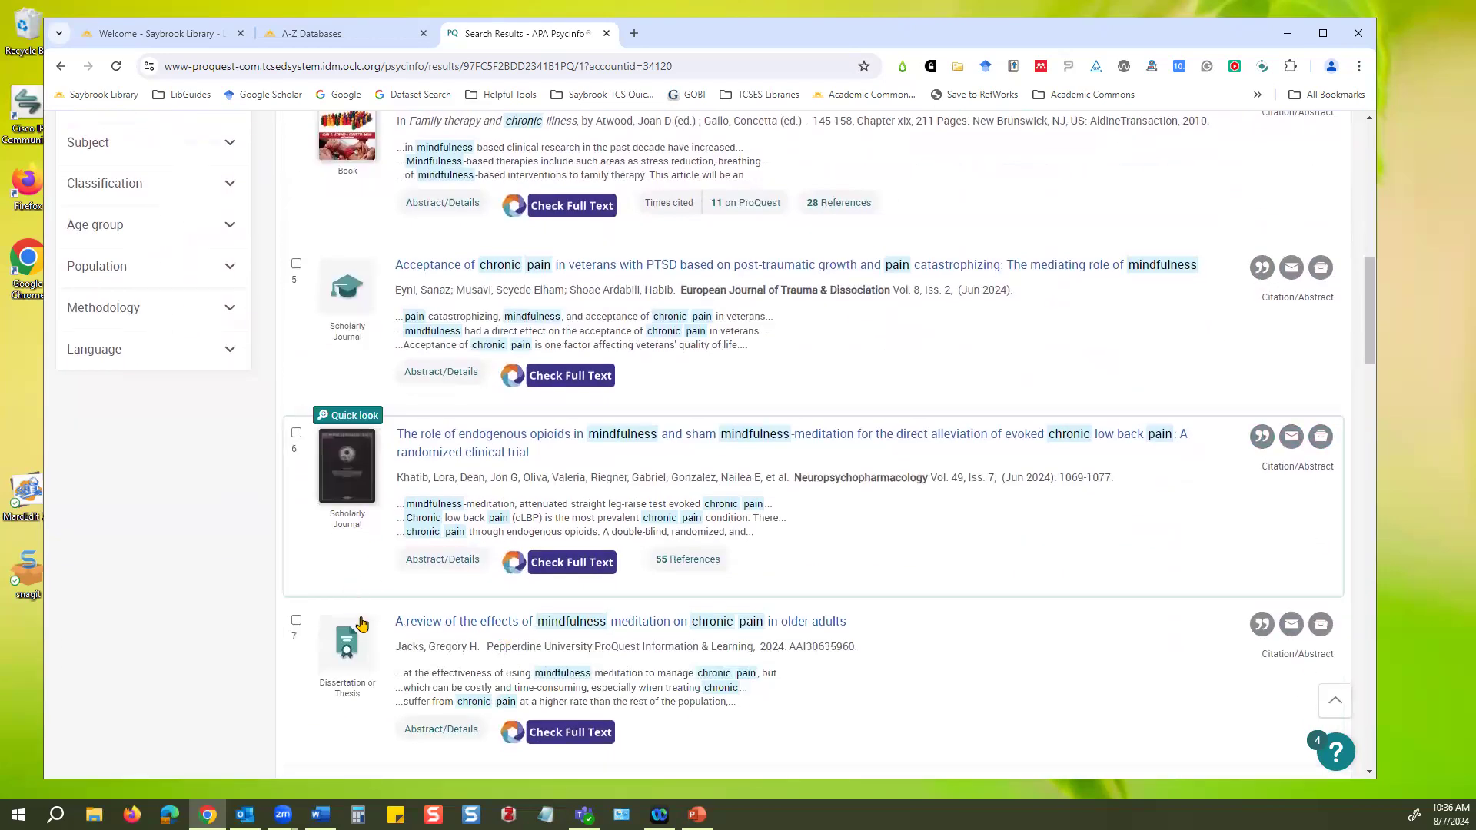
scroll(354, 554, down, 4)
scroll(611, 631, up, 15)
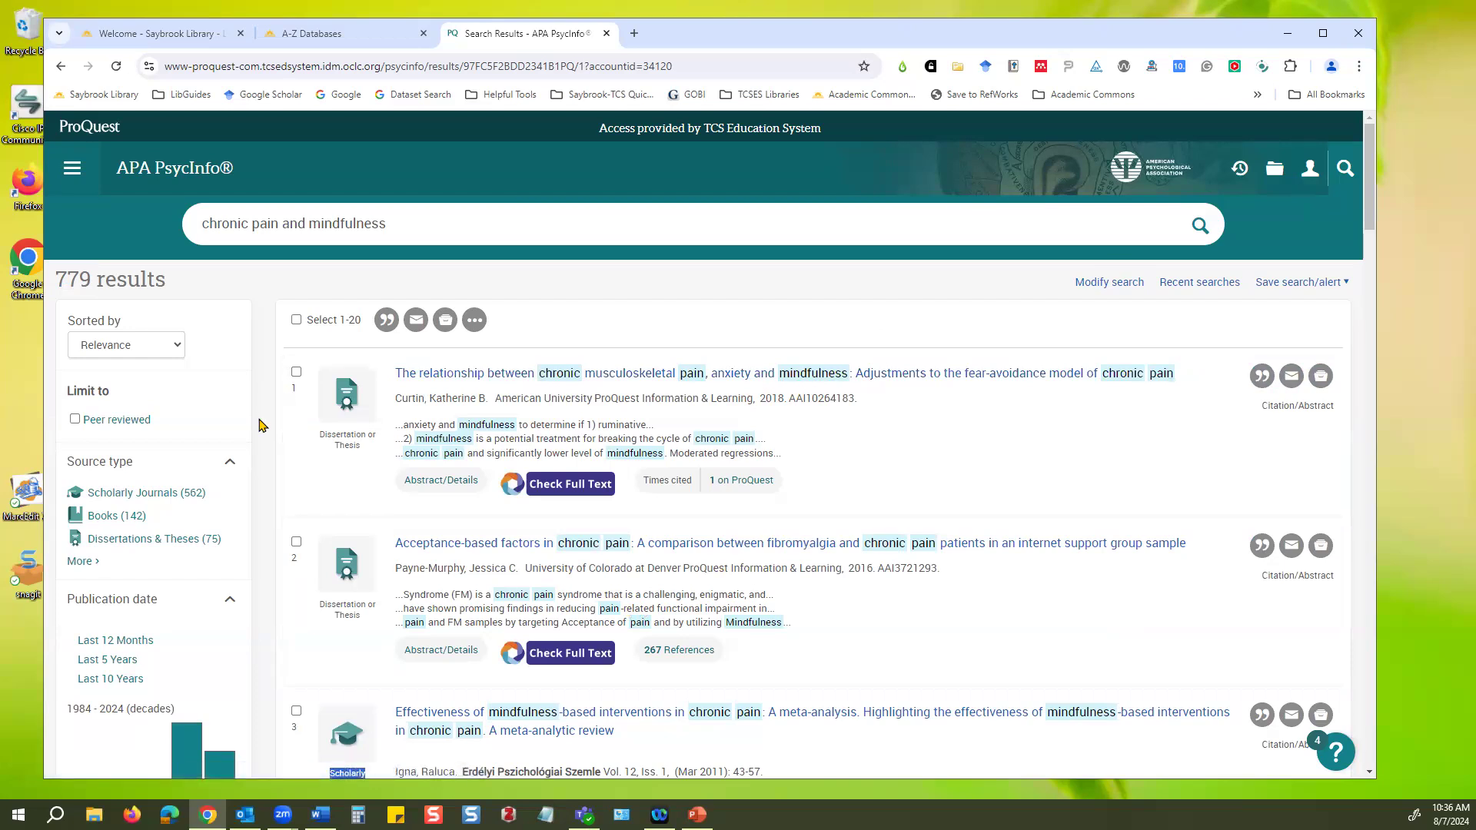
Limit the search results to peer-reviewed items published in the last 10 years.
click(75, 420)
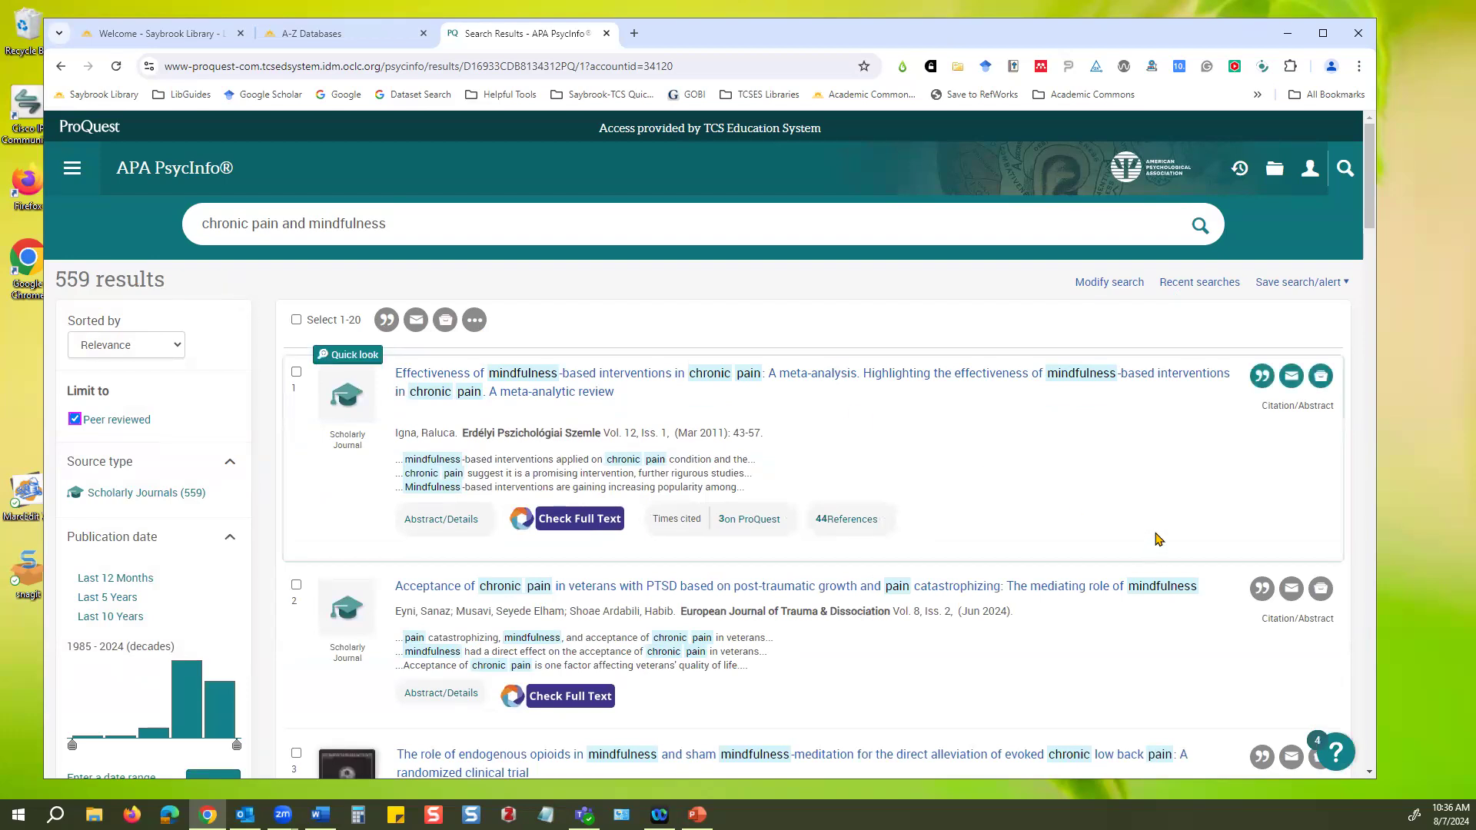
scroll(1151, 514, down, 5)
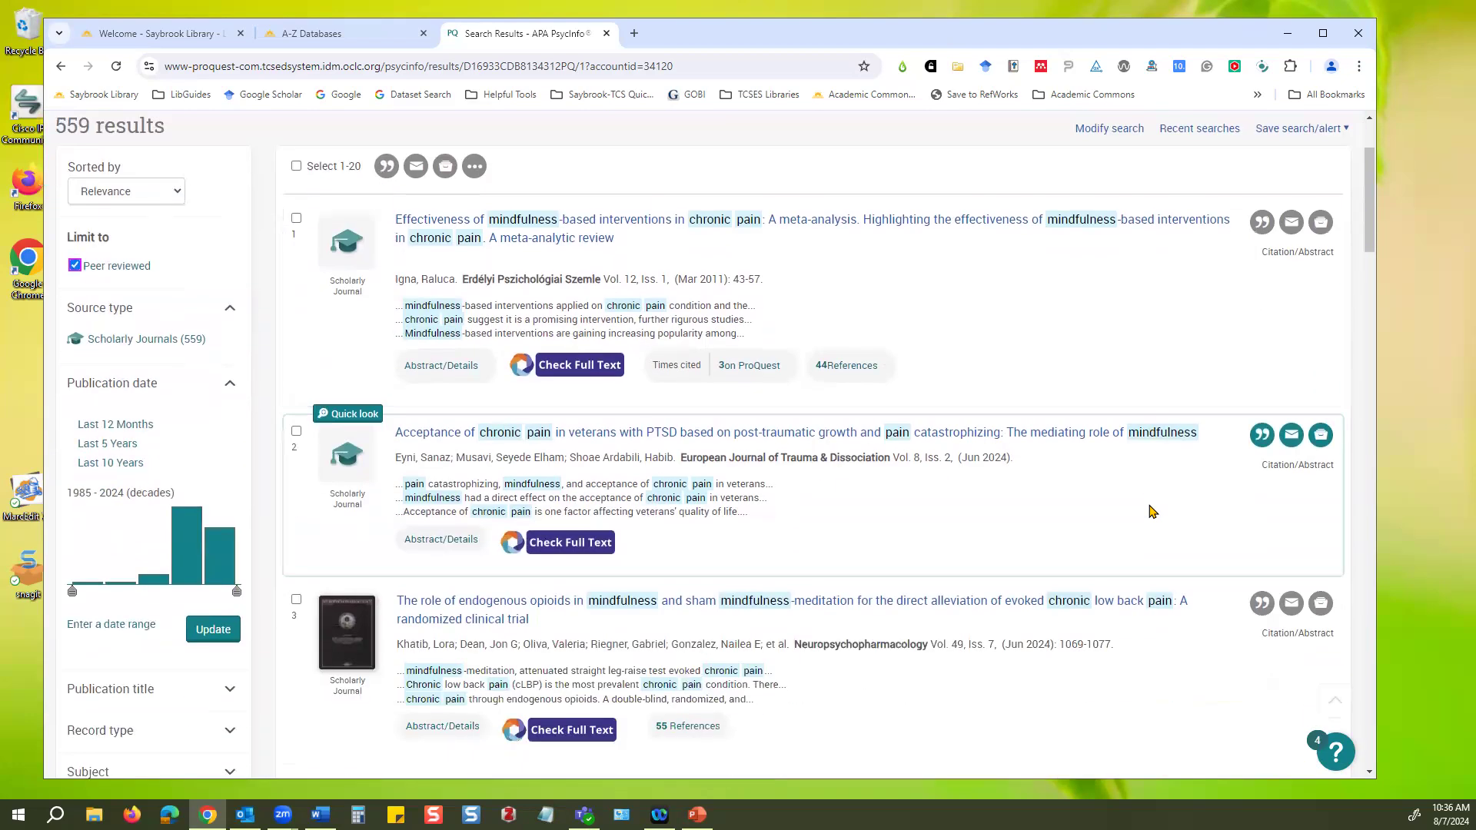
scroll(1150, 513, down, 4)
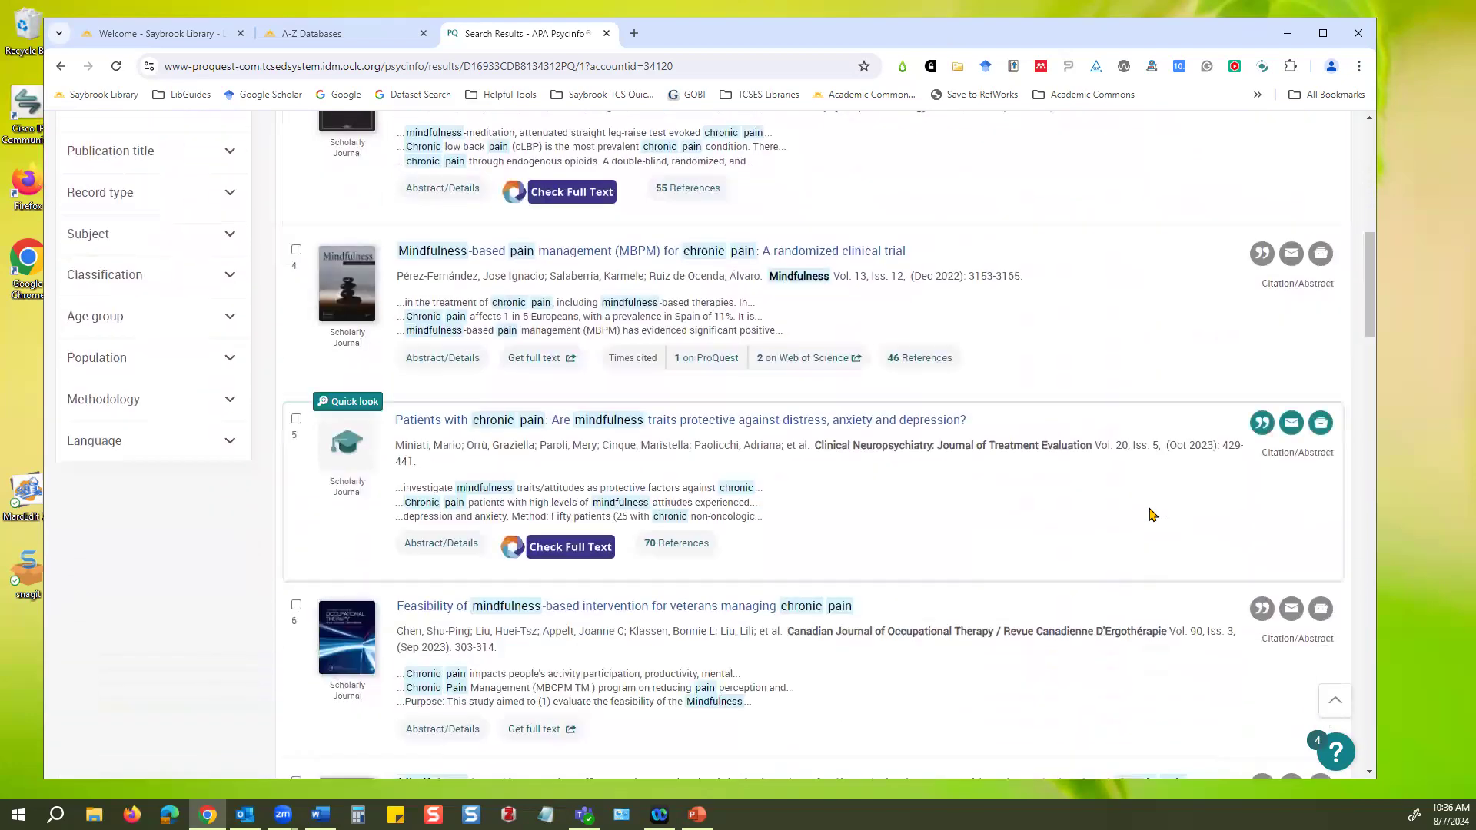
scroll(1151, 514, down, 1)
scroll(1151, 514, down, 5)
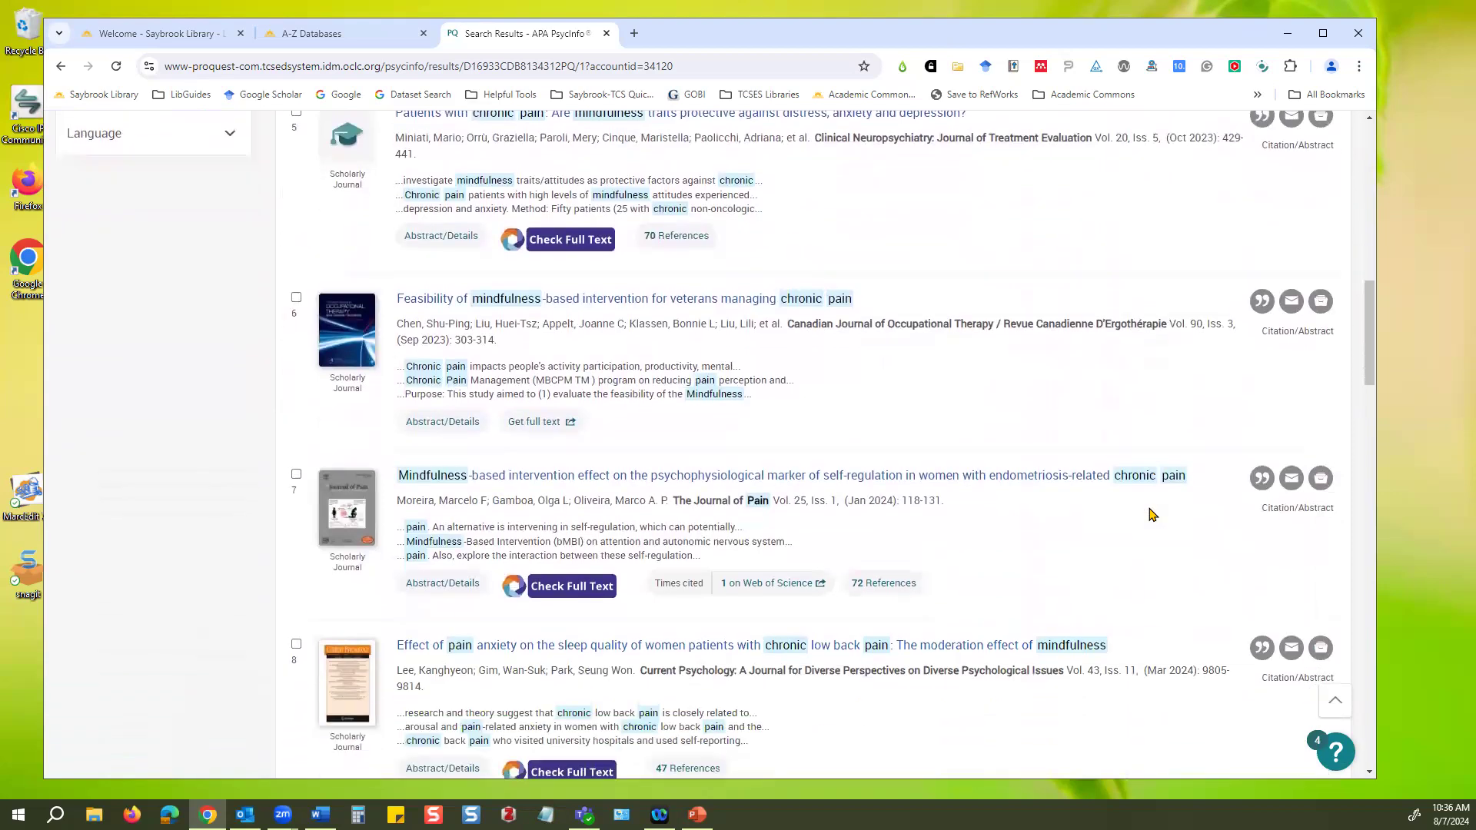
scroll(1161, 536, up, 12)
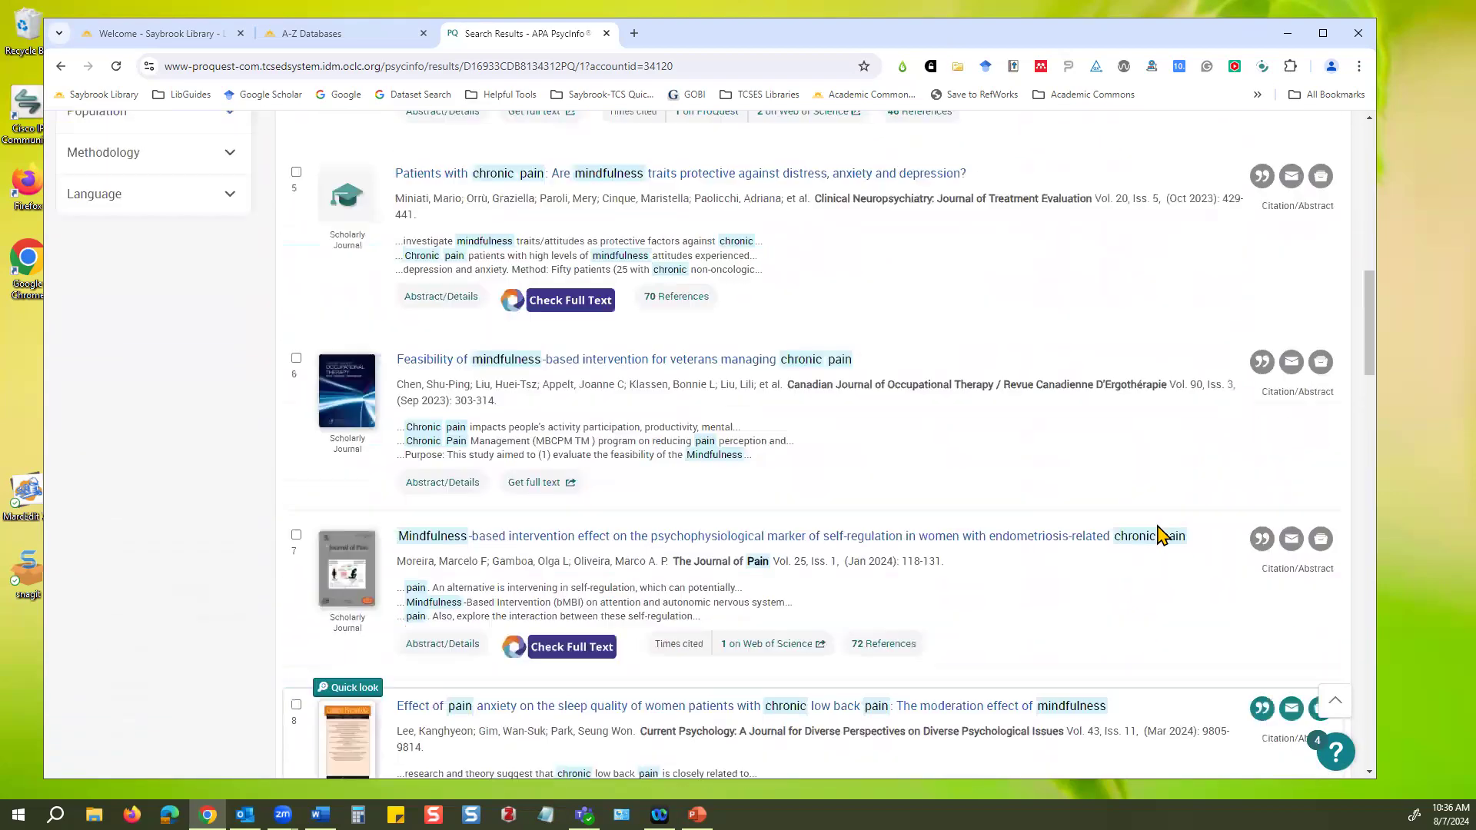
scroll(1161, 539, up, 2)
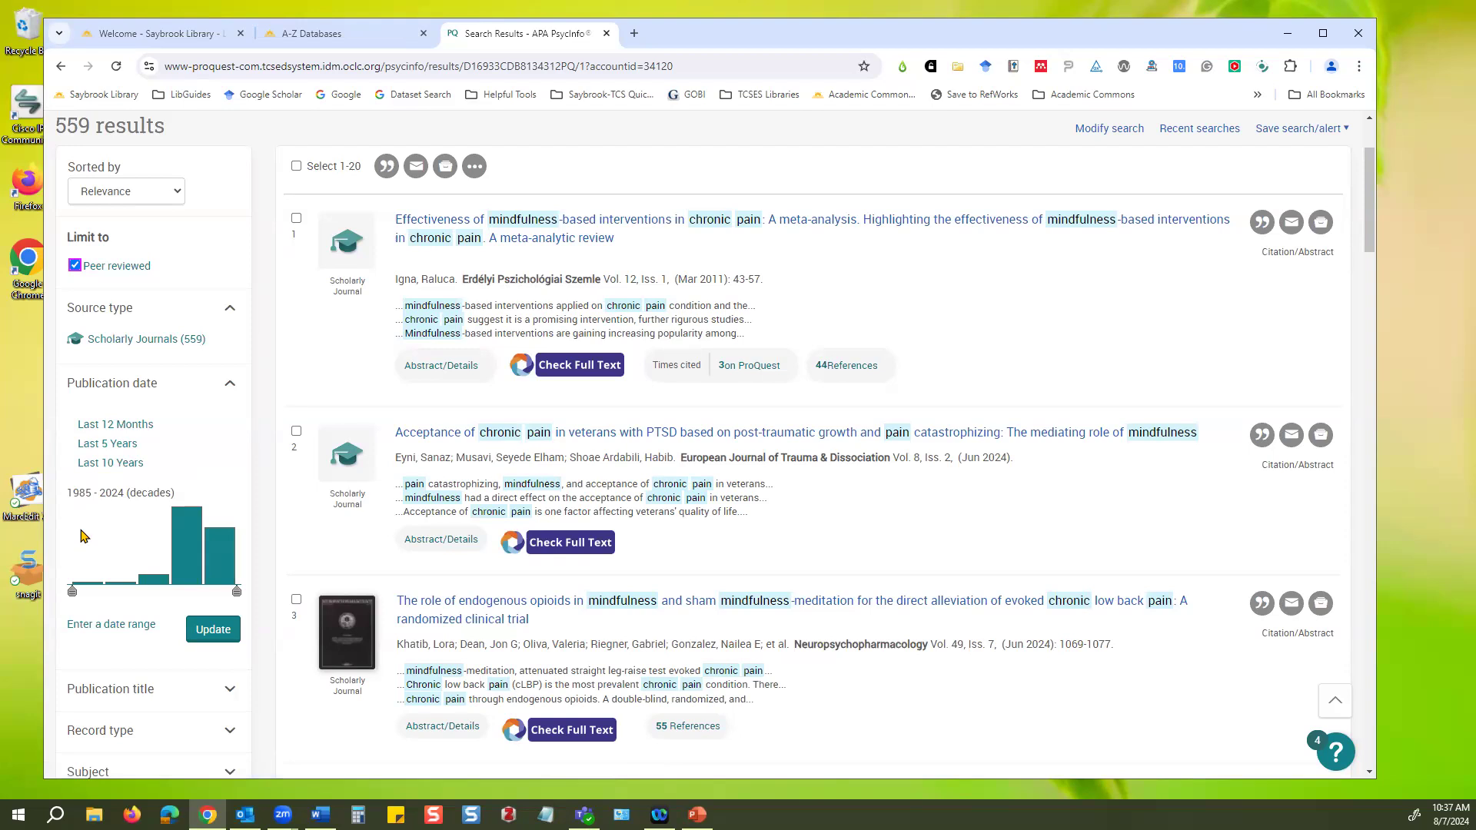
click(100, 464)
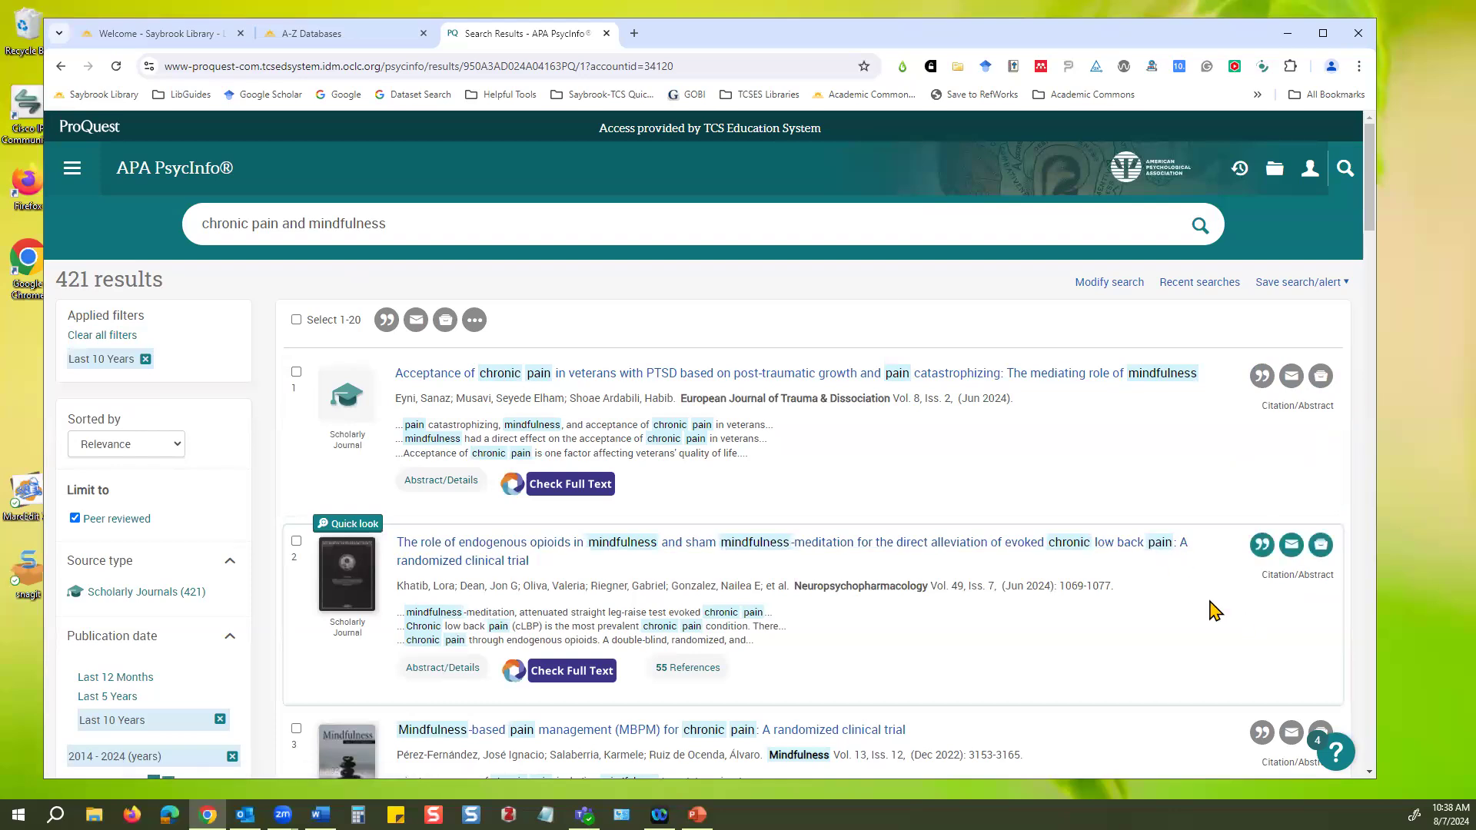
Highlight the first result's journal title, volume and date, and open its abstract and details.
scroll(1204, 589, down, 1)
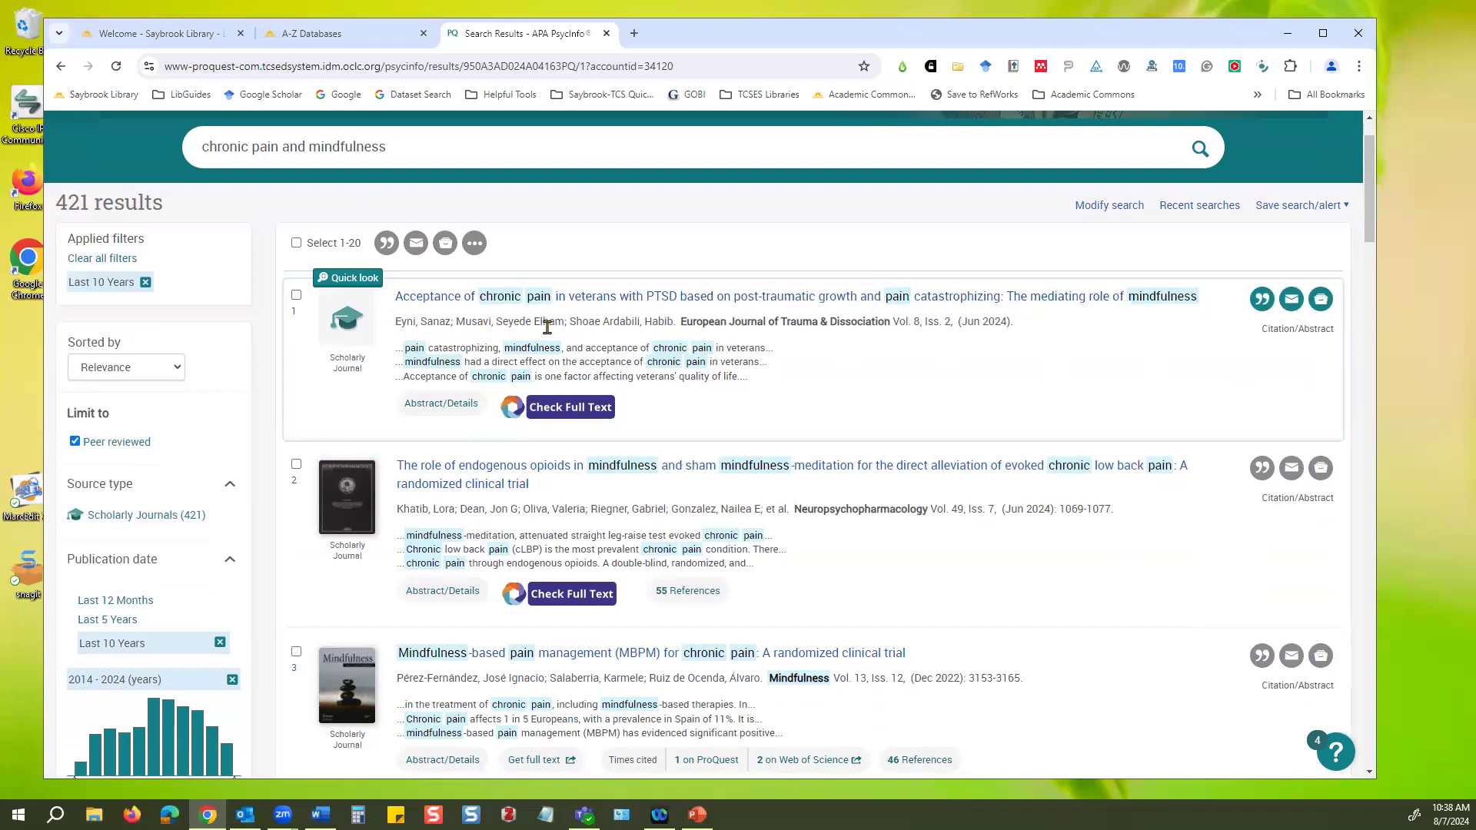
drag(681, 322, 1008, 320)
click(450, 408)
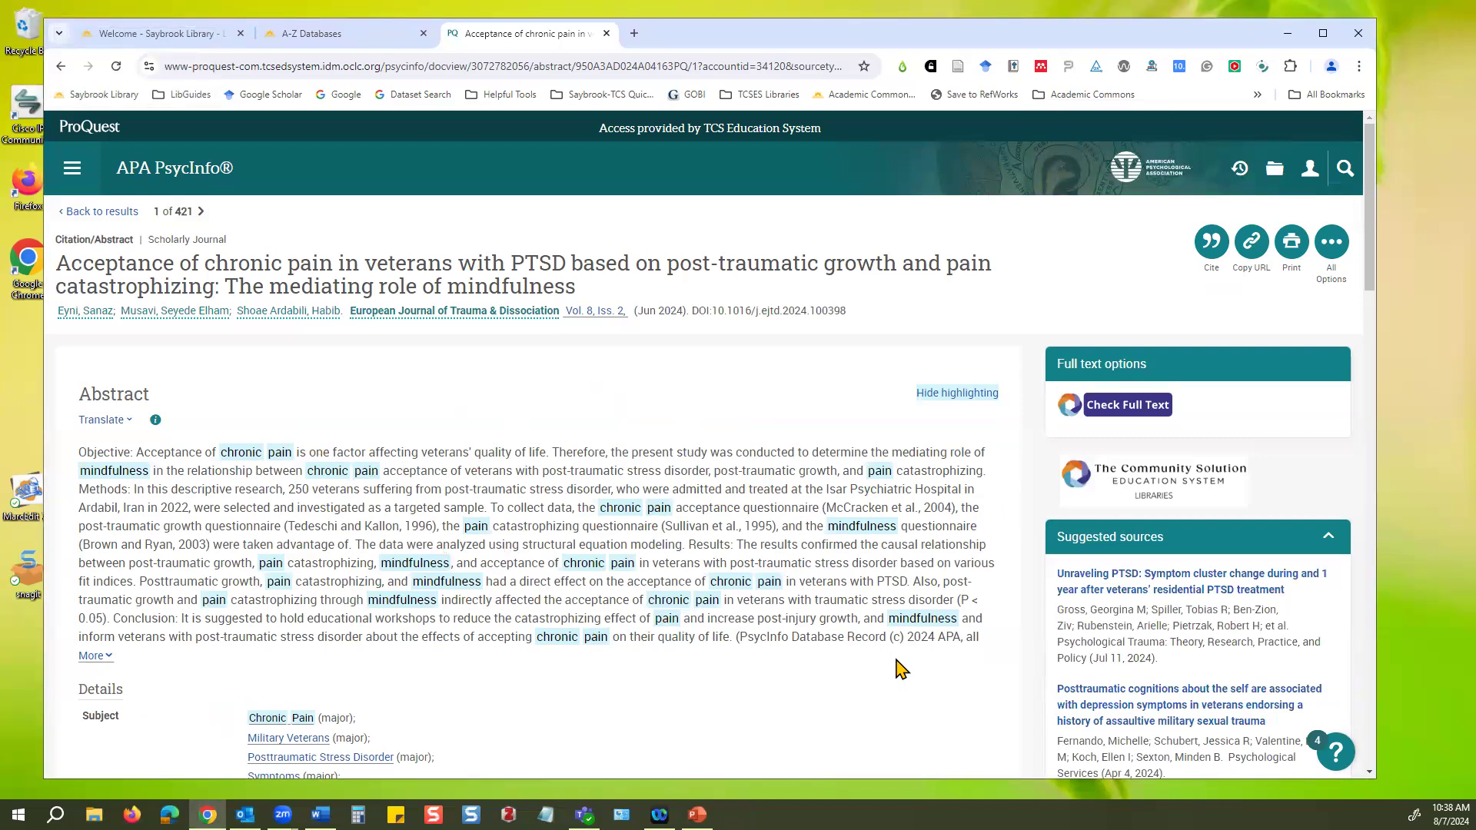
Examine the article record's abstract and indexing details, including its subject terms, test and measure entries, and methodology.
scroll(901, 667, down, 3)
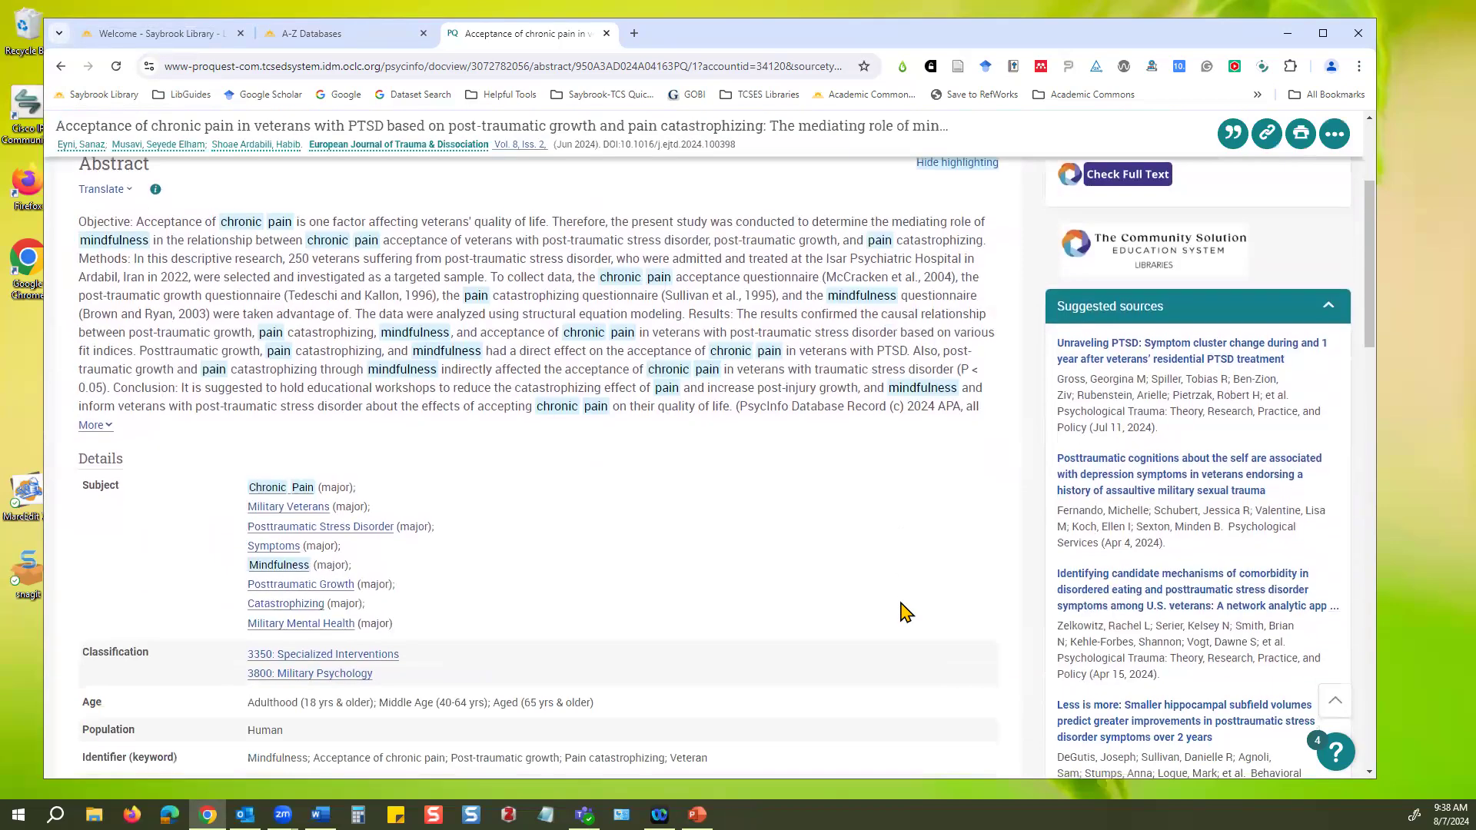
scroll(905, 613, down, 1)
scroll(900, 592, down, 1)
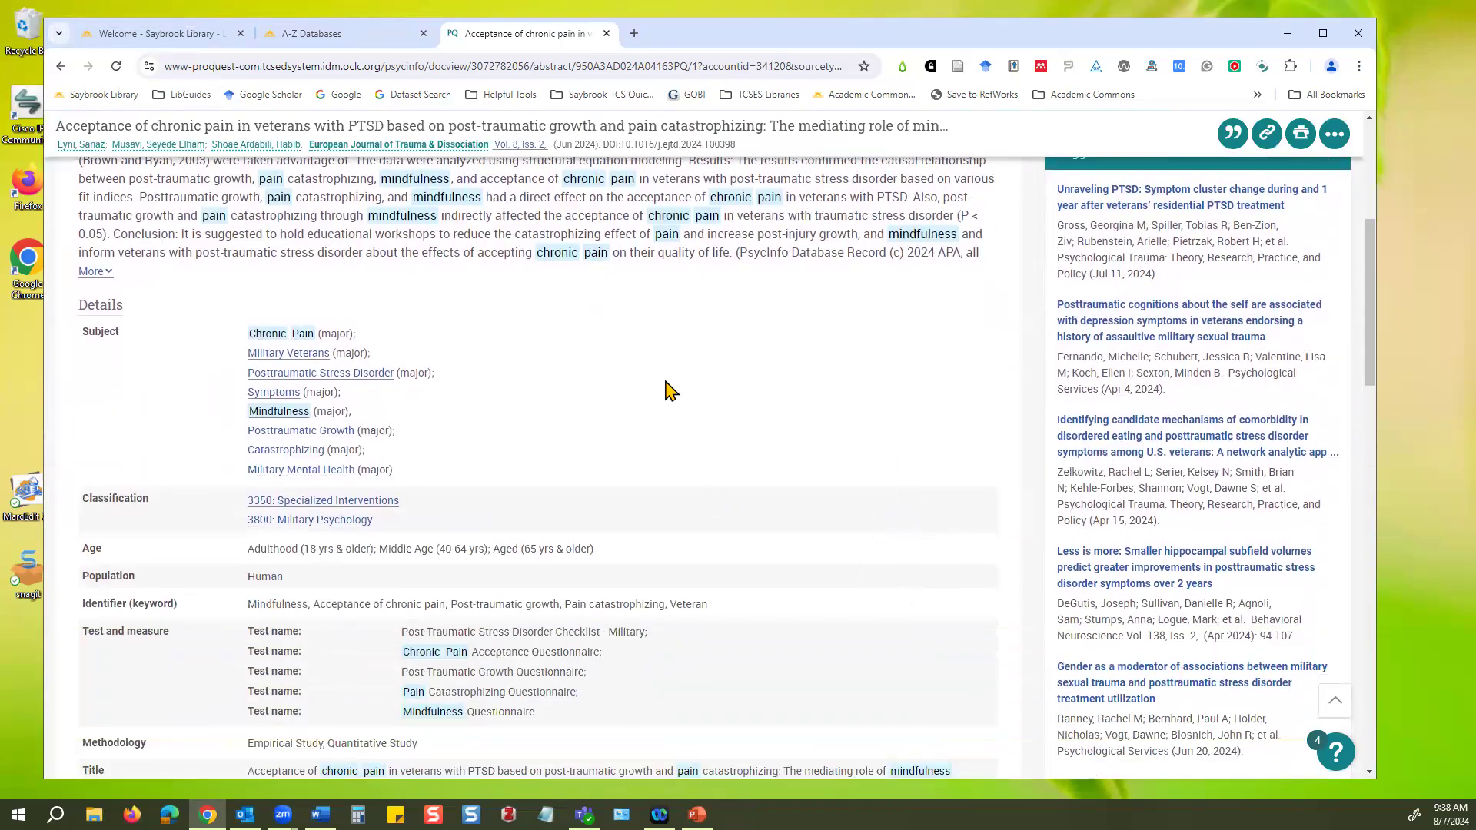
drag(135, 339, 85, 332)
scroll(708, 442, down, 2)
drag(80, 477, 192, 486)
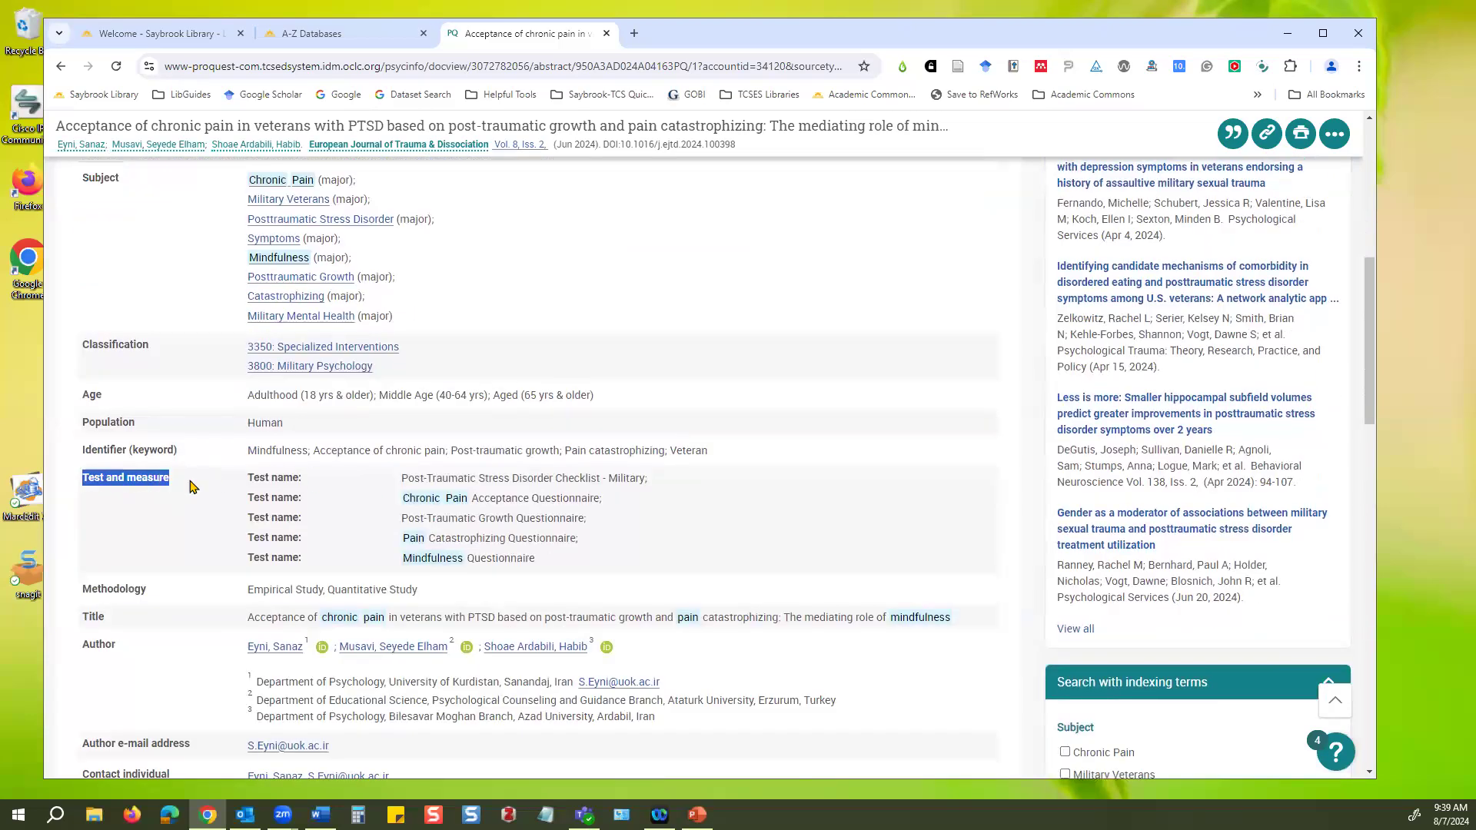
scroll(627, 544, down, 2)
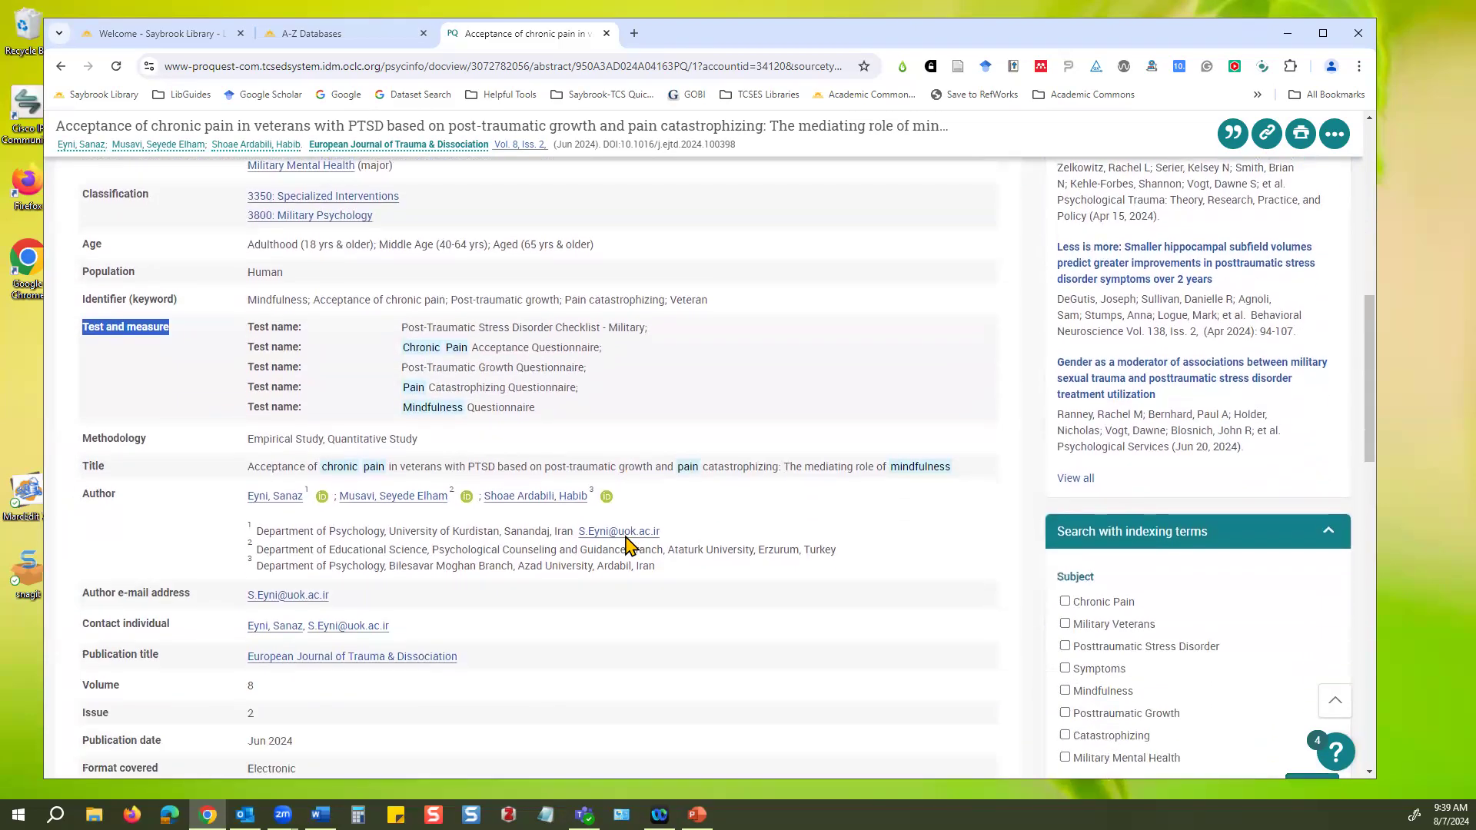
scroll(627, 544, down, 1)
click(262, 360)
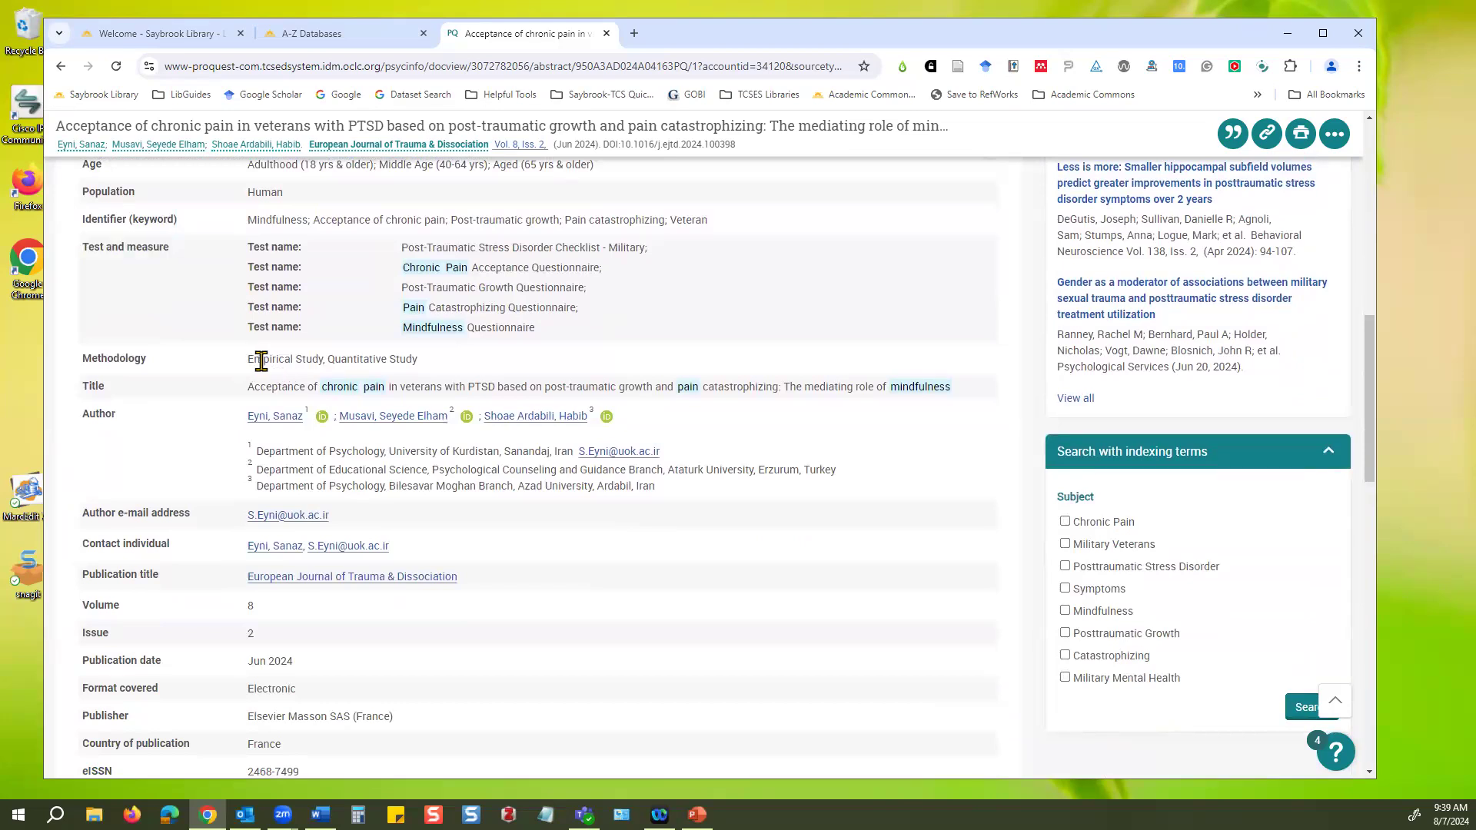
Highlight the record's methodology entry and examine the remaining publication details down to the suggested sources.
drag(262, 360, 433, 373)
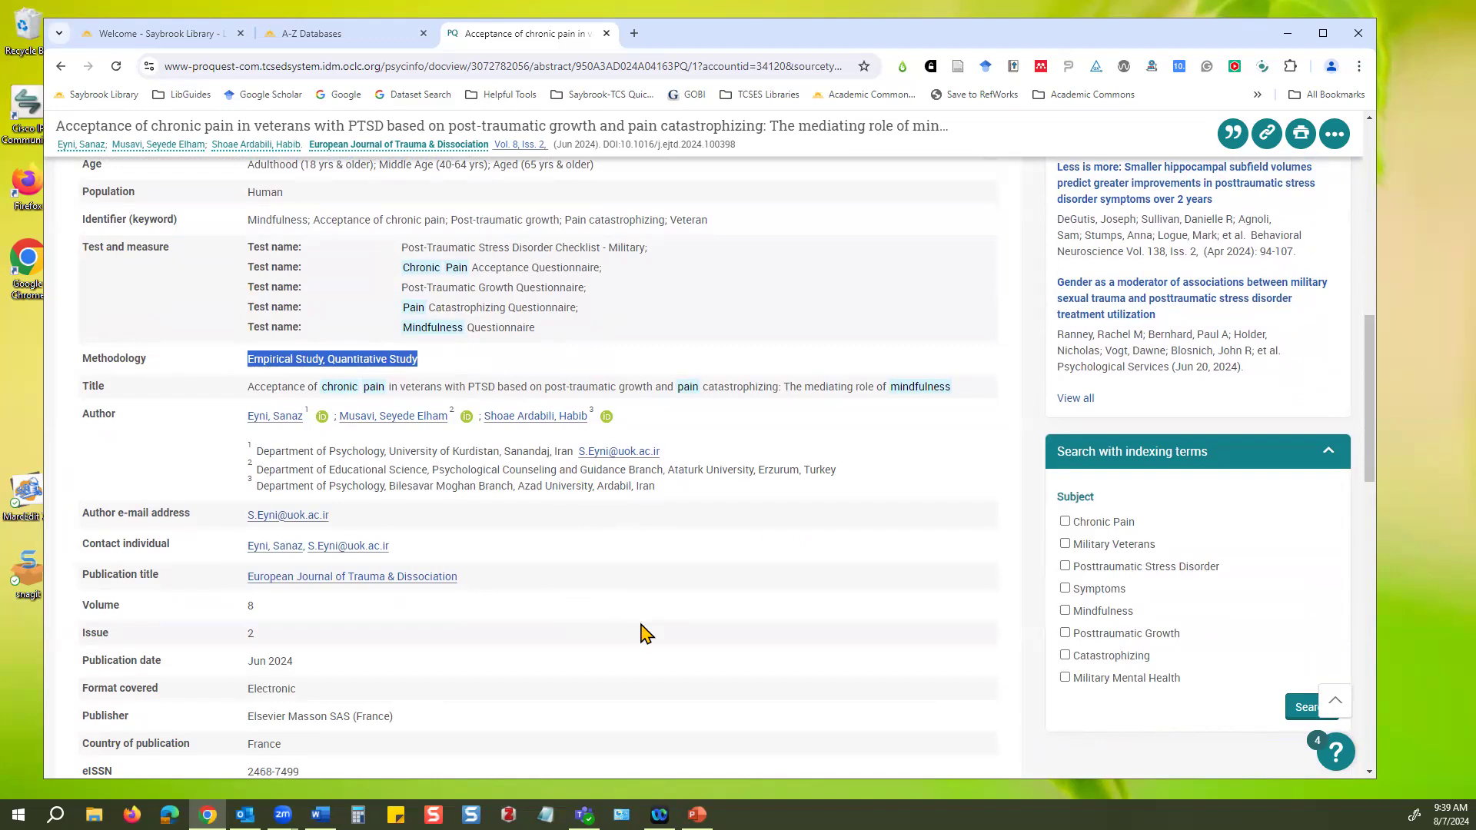
scroll(642, 630, down, 1)
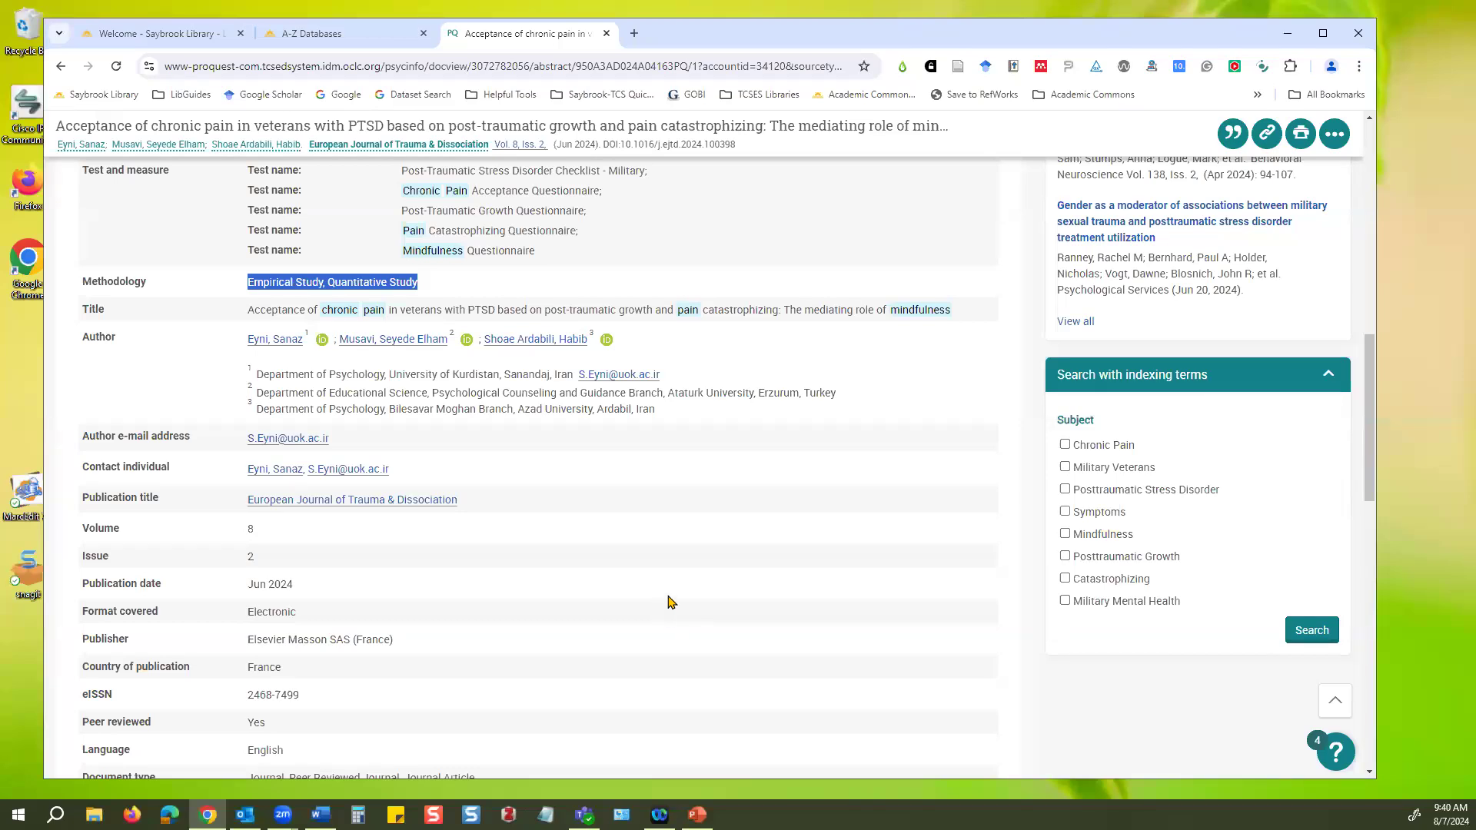
scroll(668, 601, down, 4)
scroll(668, 601, down, 5)
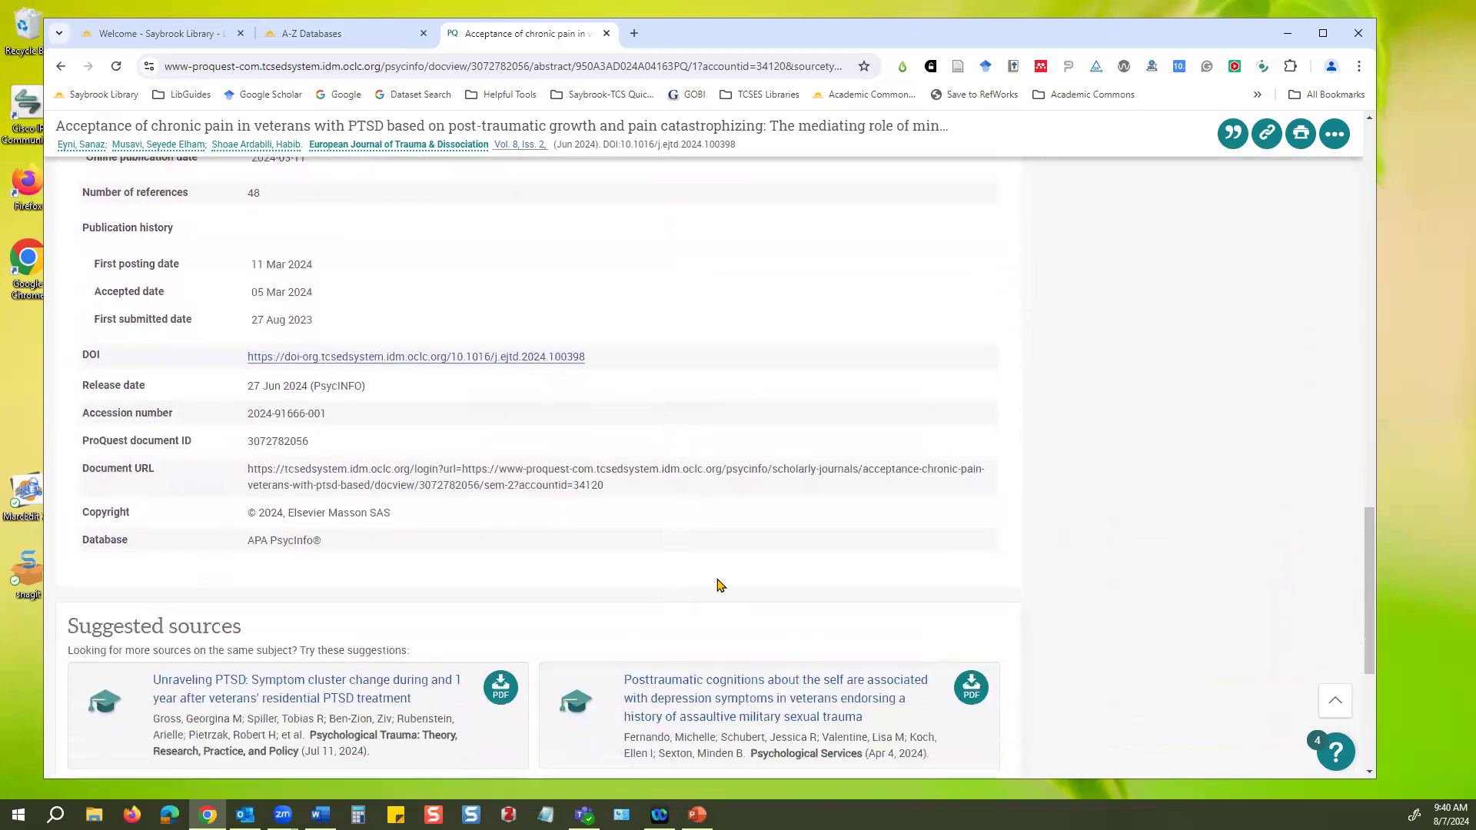
scroll(714, 595, up, 15)
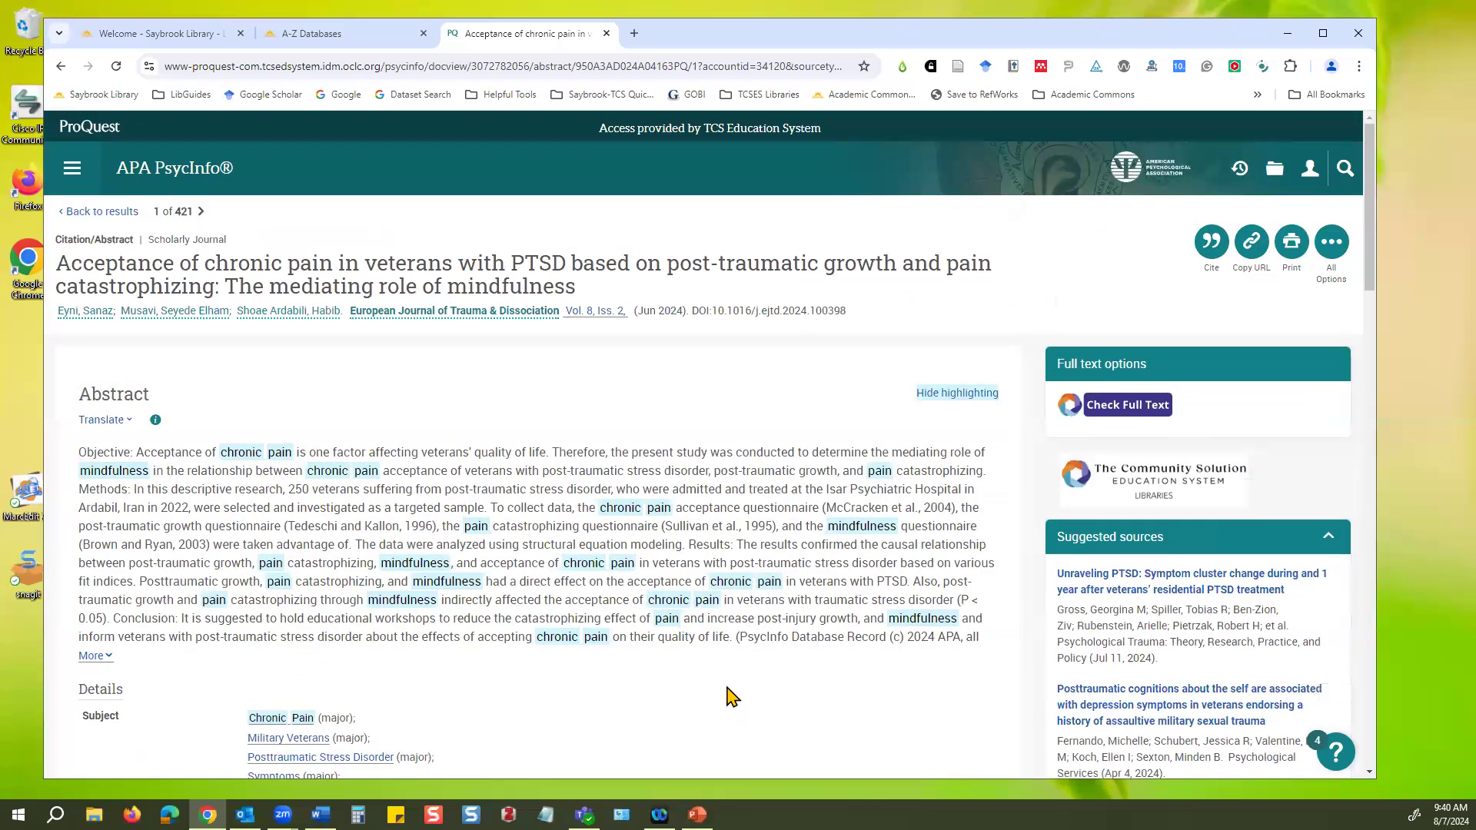
Return to the search results and open the first result's full text, completing the ScienceDirect verification.
click(100, 221)
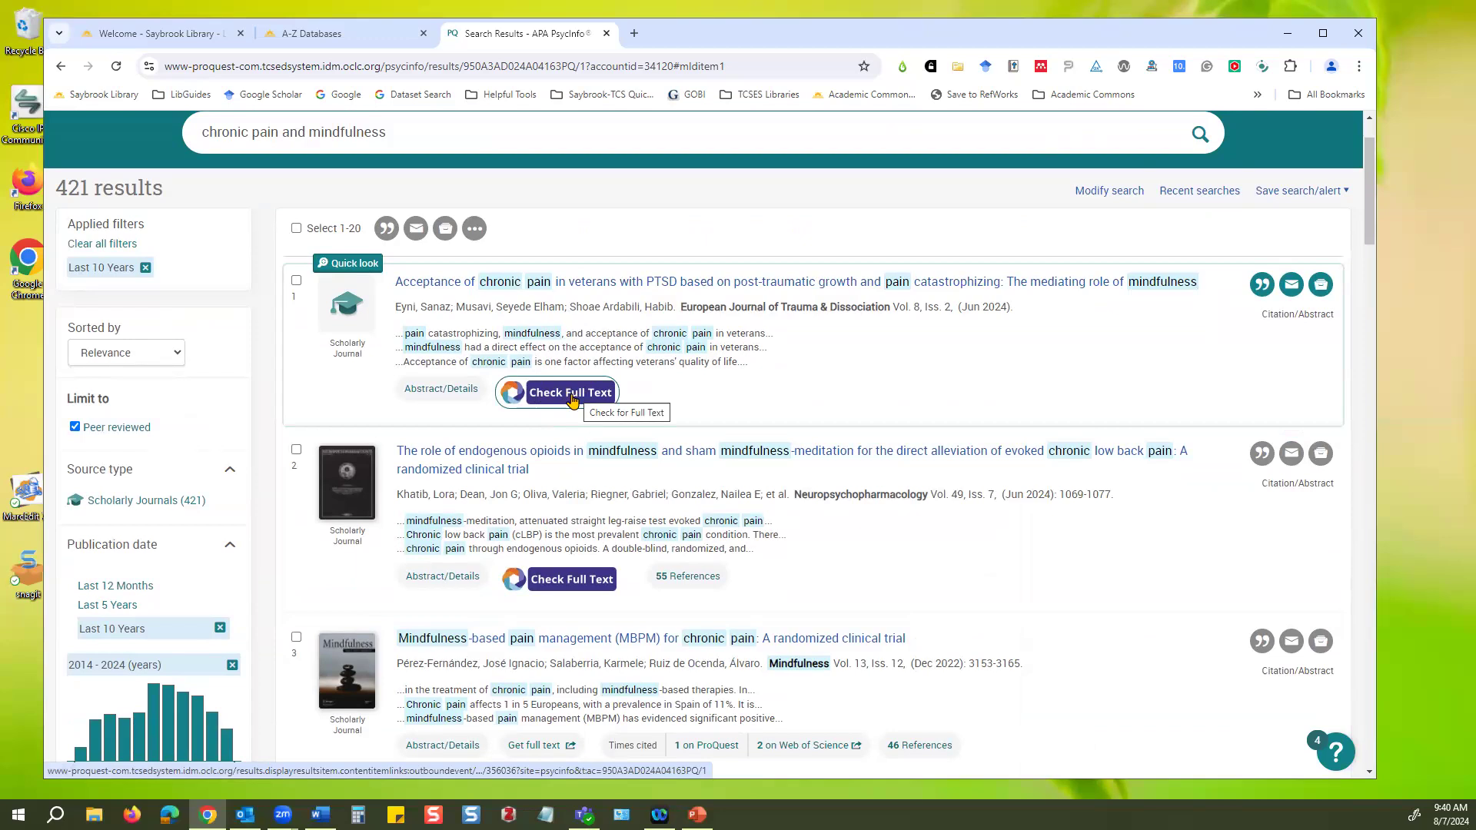
click(572, 396)
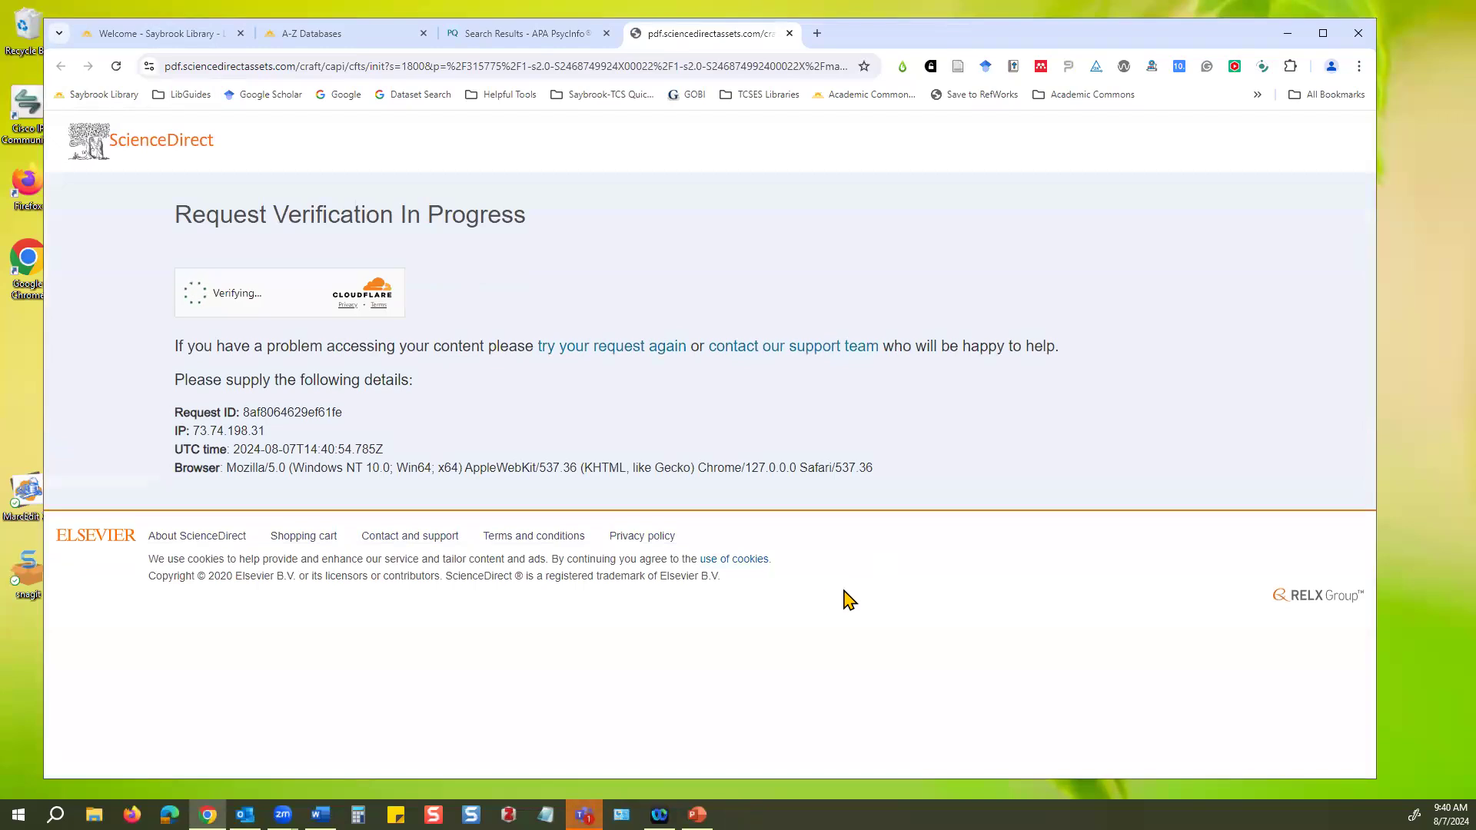
click(196, 295)
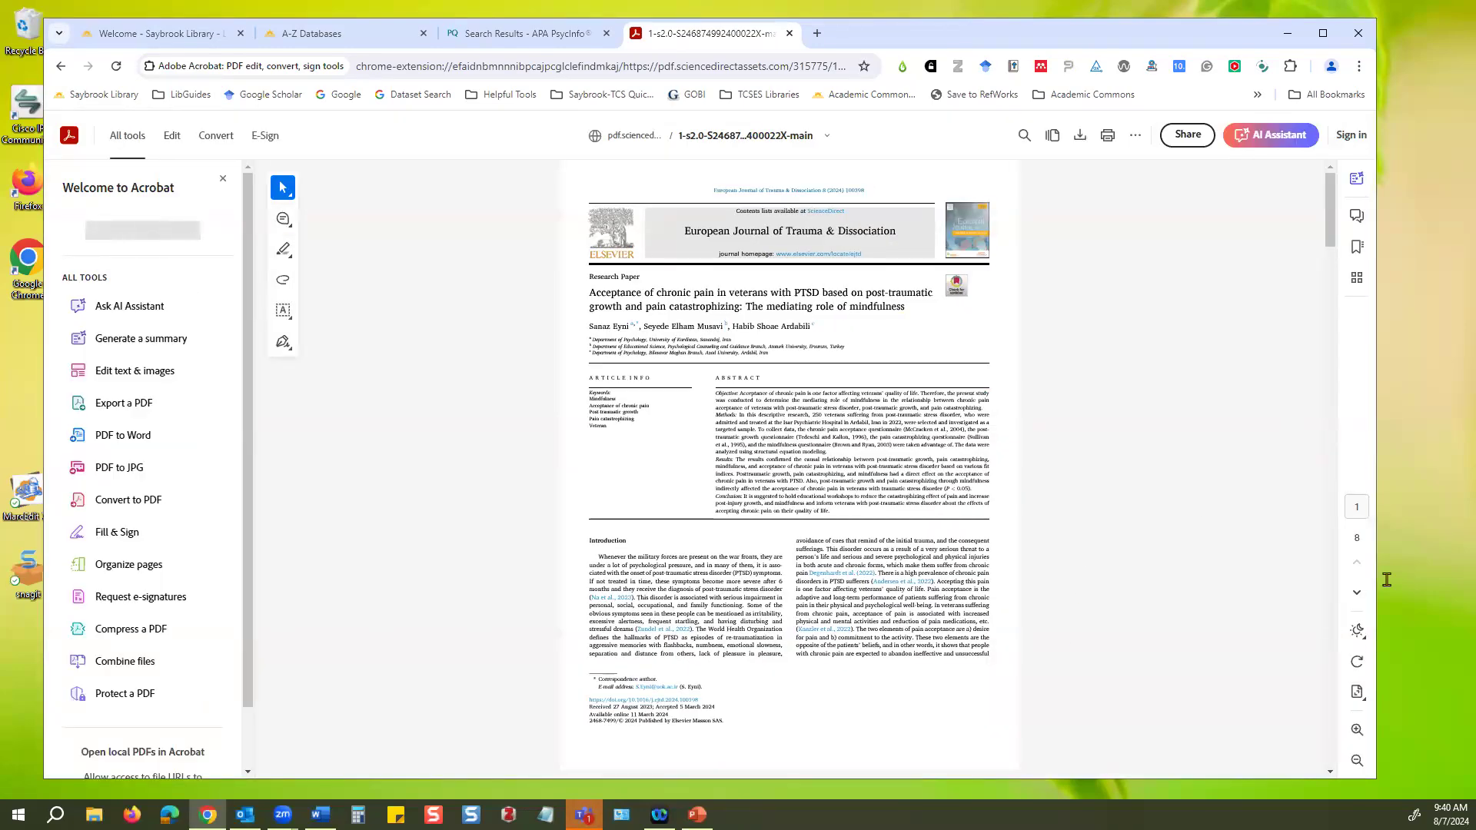
Enlarge the article PDF and skim through its pages to the results and discussion.
click(1355, 729)
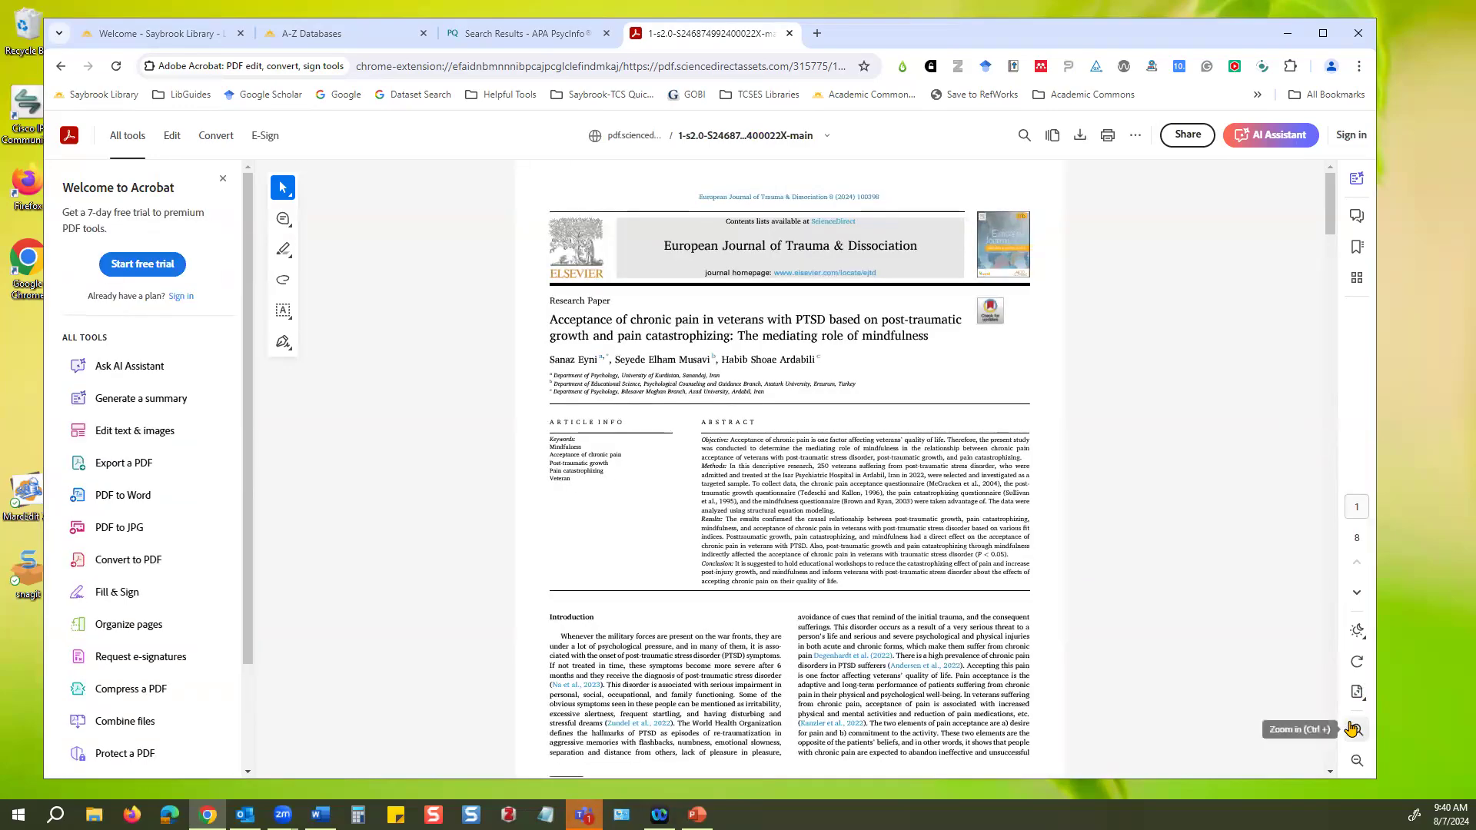
scroll(1203, 593, down, 10)
scroll(1202, 592, down, 15)
scroll(1203, 593, down, 8)
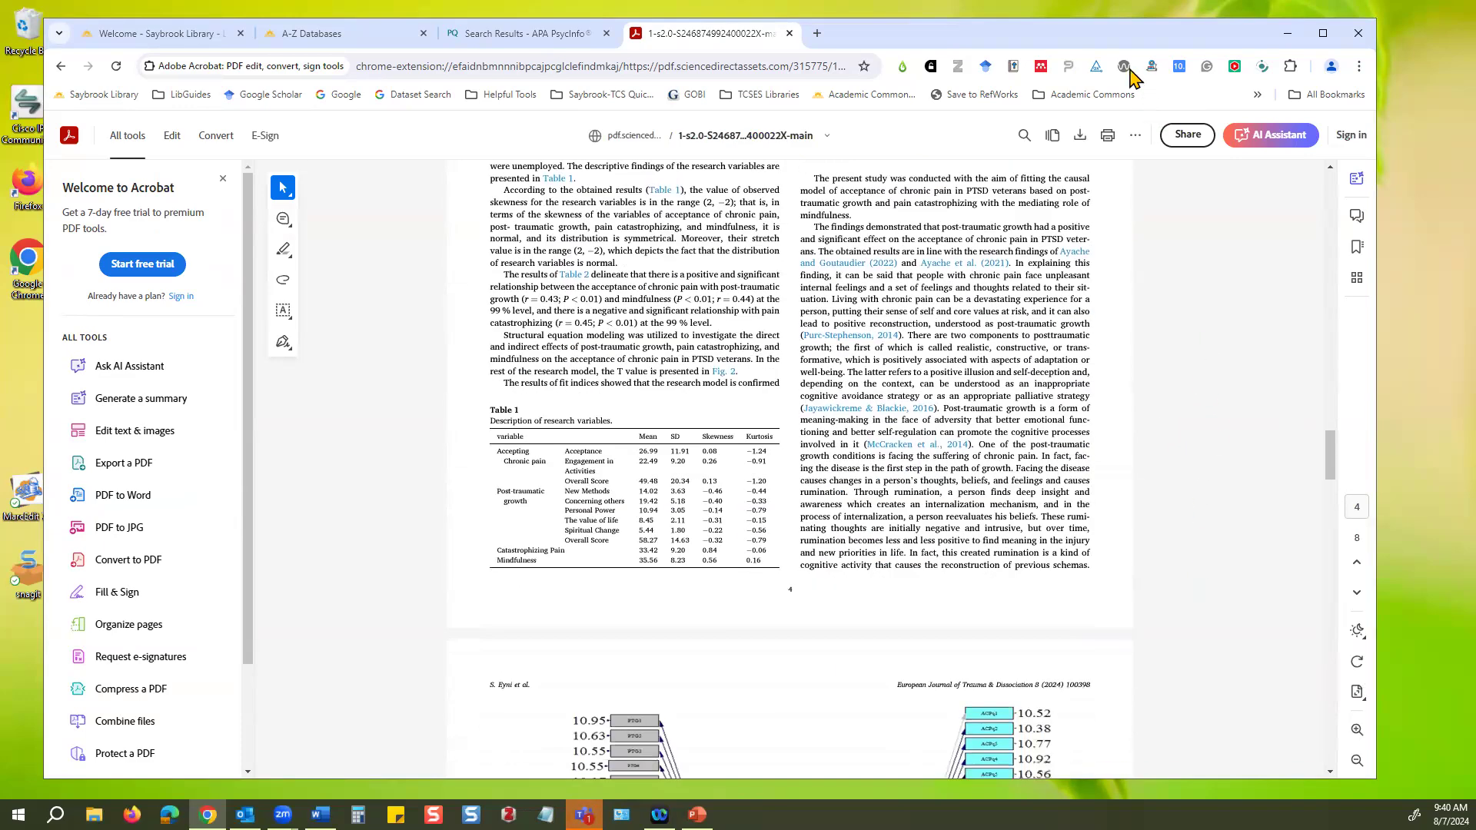
drag(1115, 43, 1115, 67)
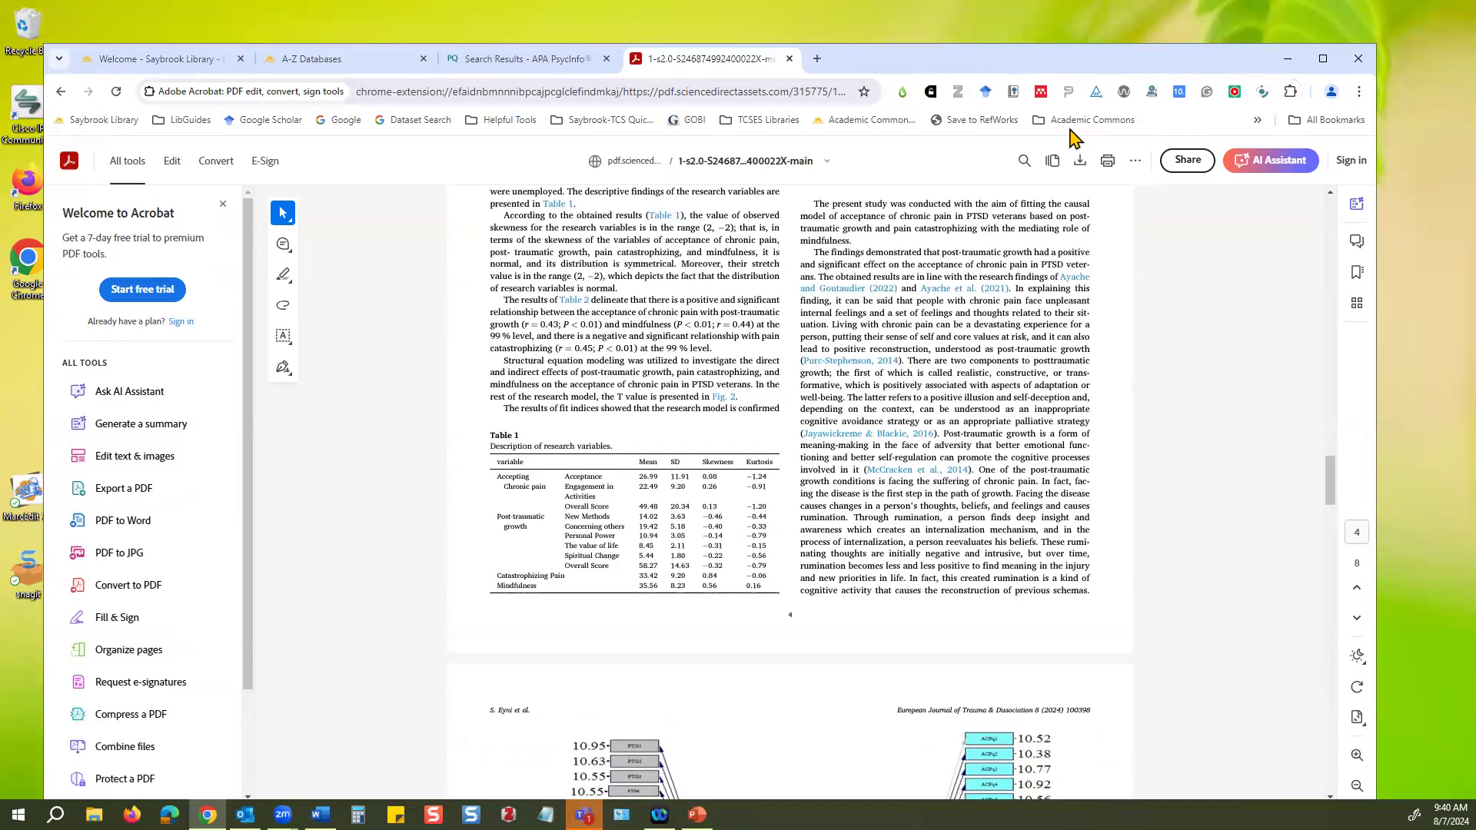
Go back to the search results, open the full text of the third result on Mindfulness-based pain management, and skim it.
key(ctrl+shift+Tab)
drag(1068, 36, 1069, 13)
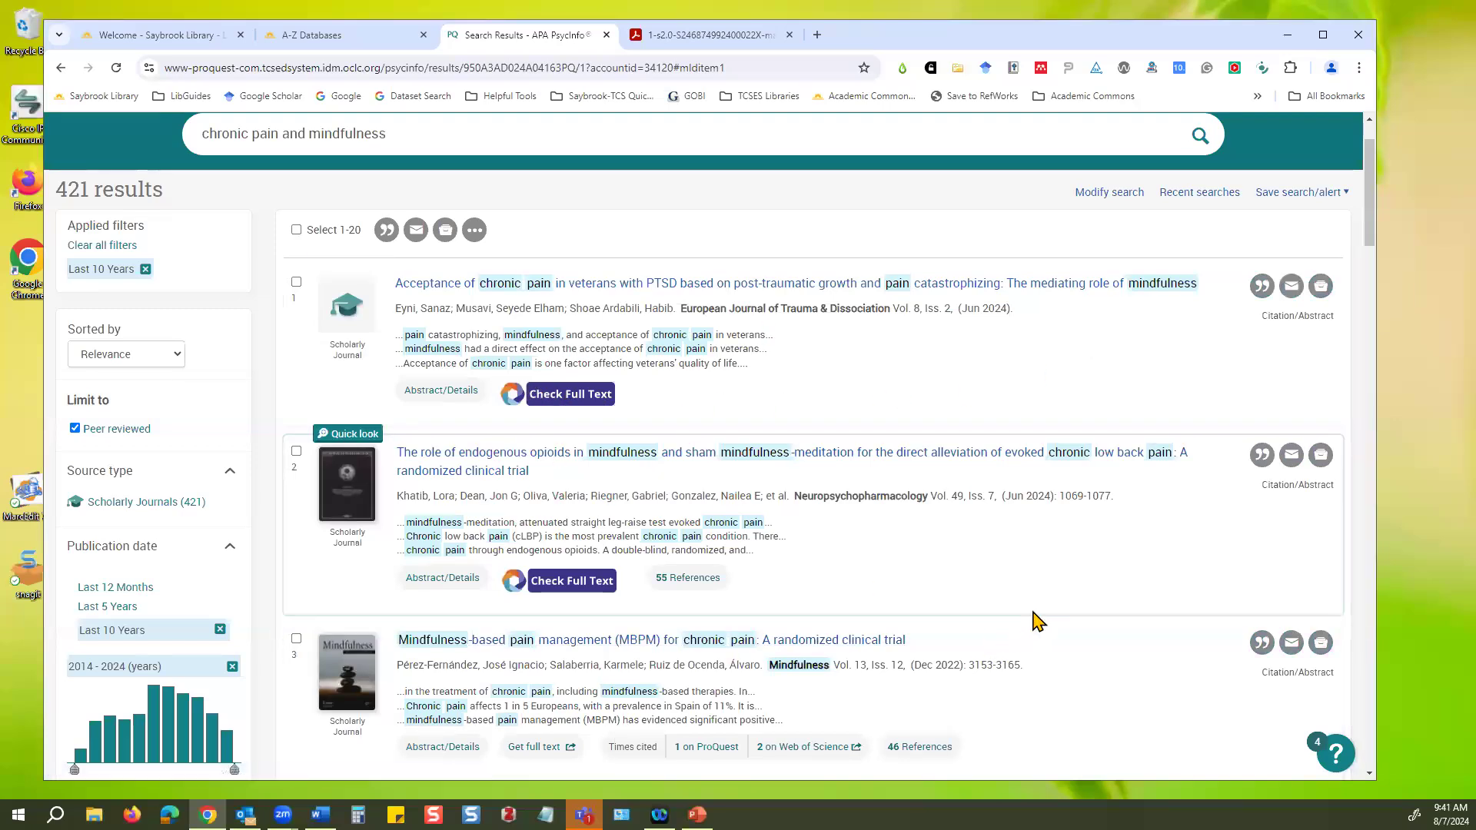
scroll(1038, 623, down, 2)
scroll(1038, 646, down, 1)
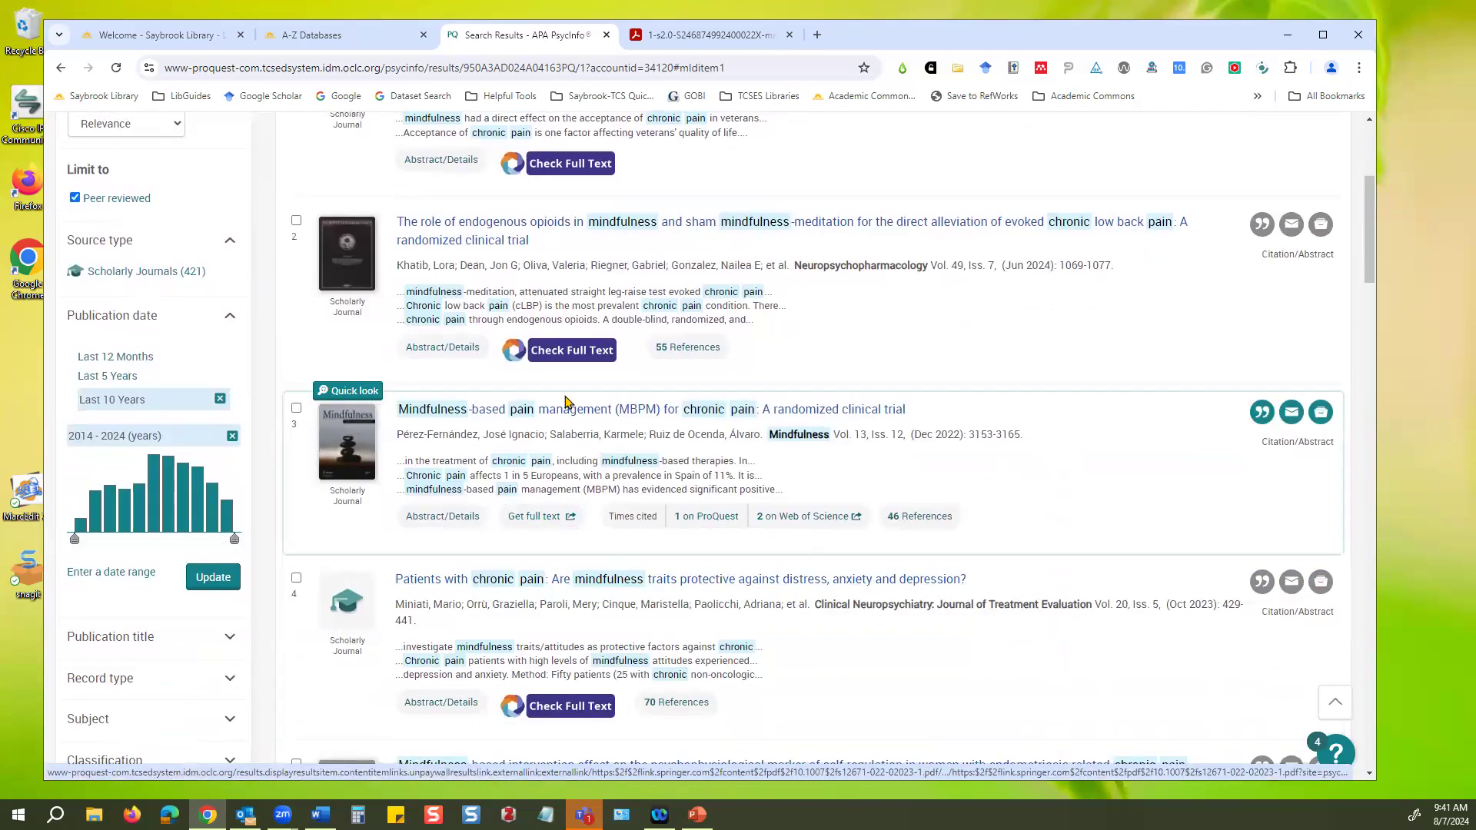
click(543, 523)
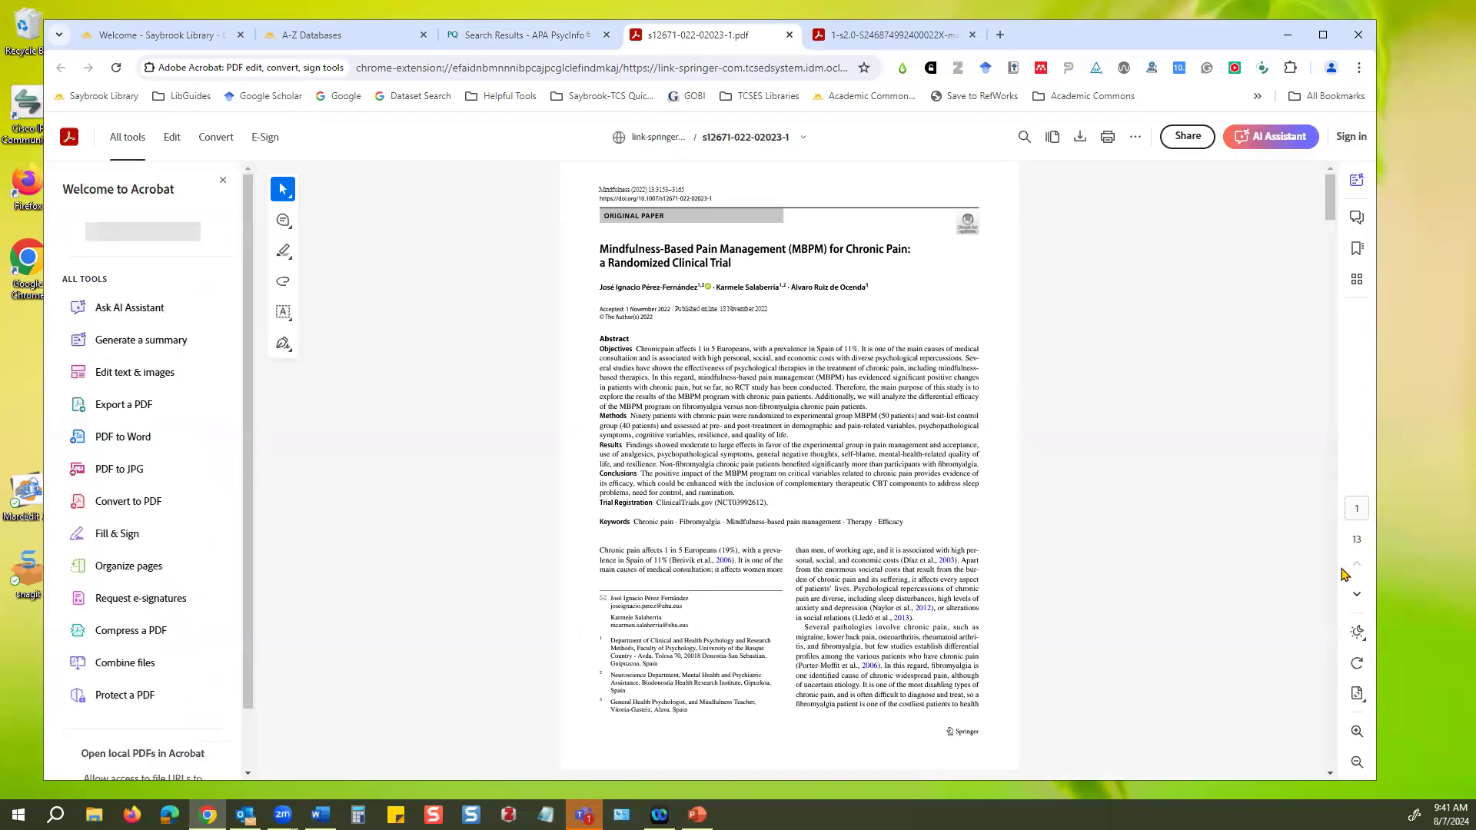
scroll(1285, 586, down, 8)
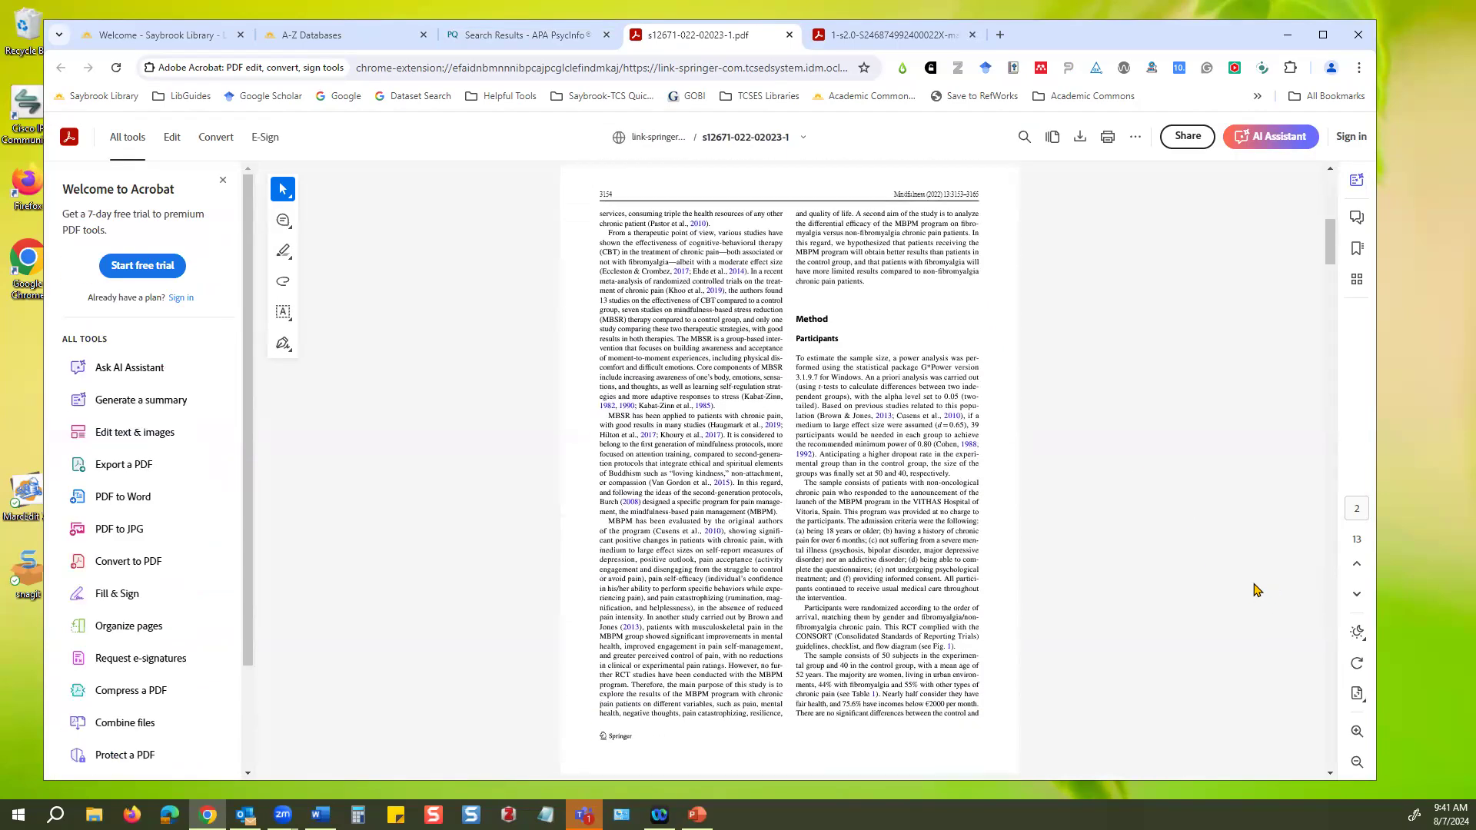
Return to the search results and look over the full-text links offered for the listed articles.
click(505, 34)
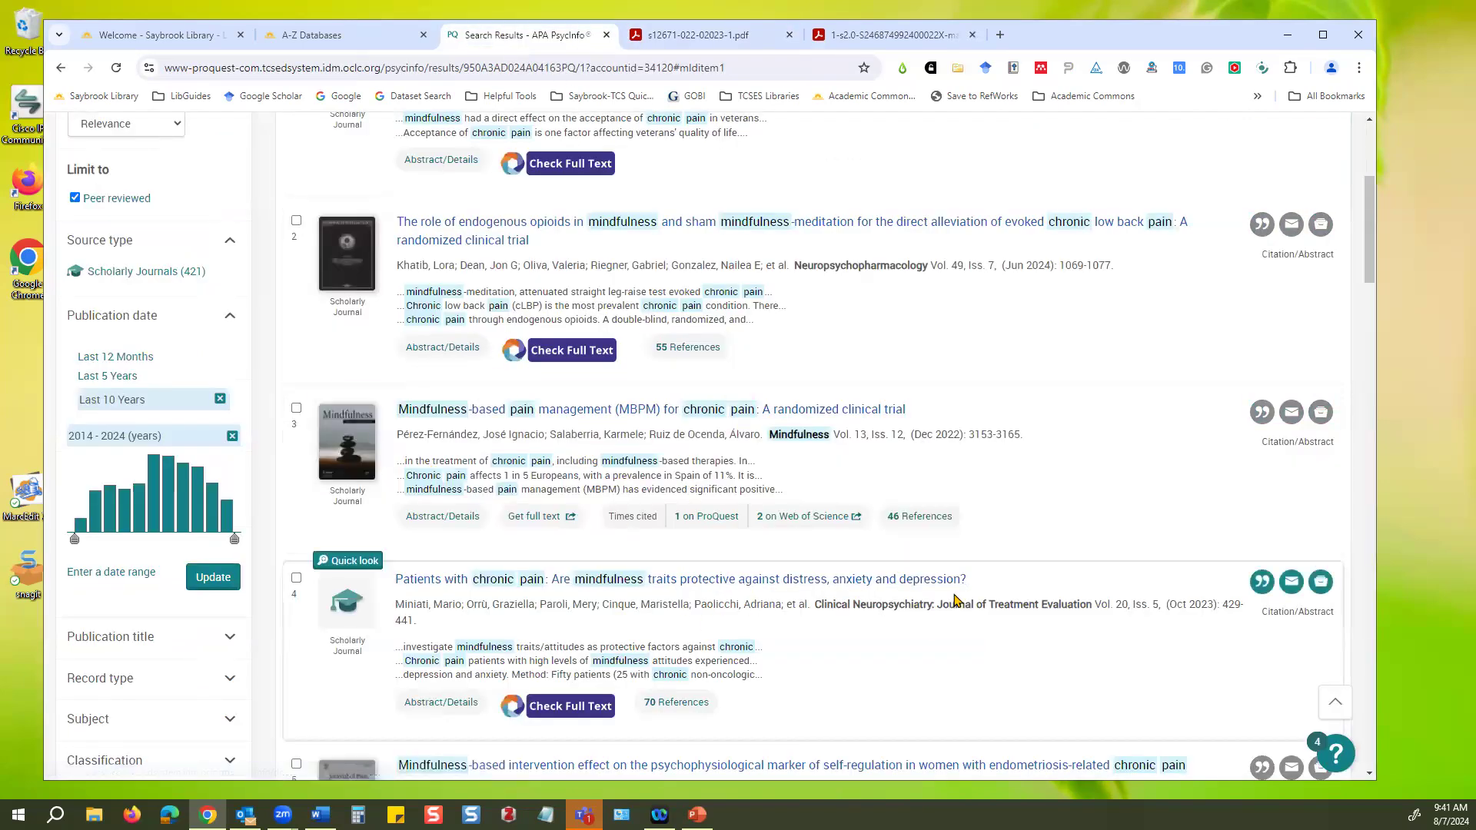
scroll(1005, 635, down, 2)
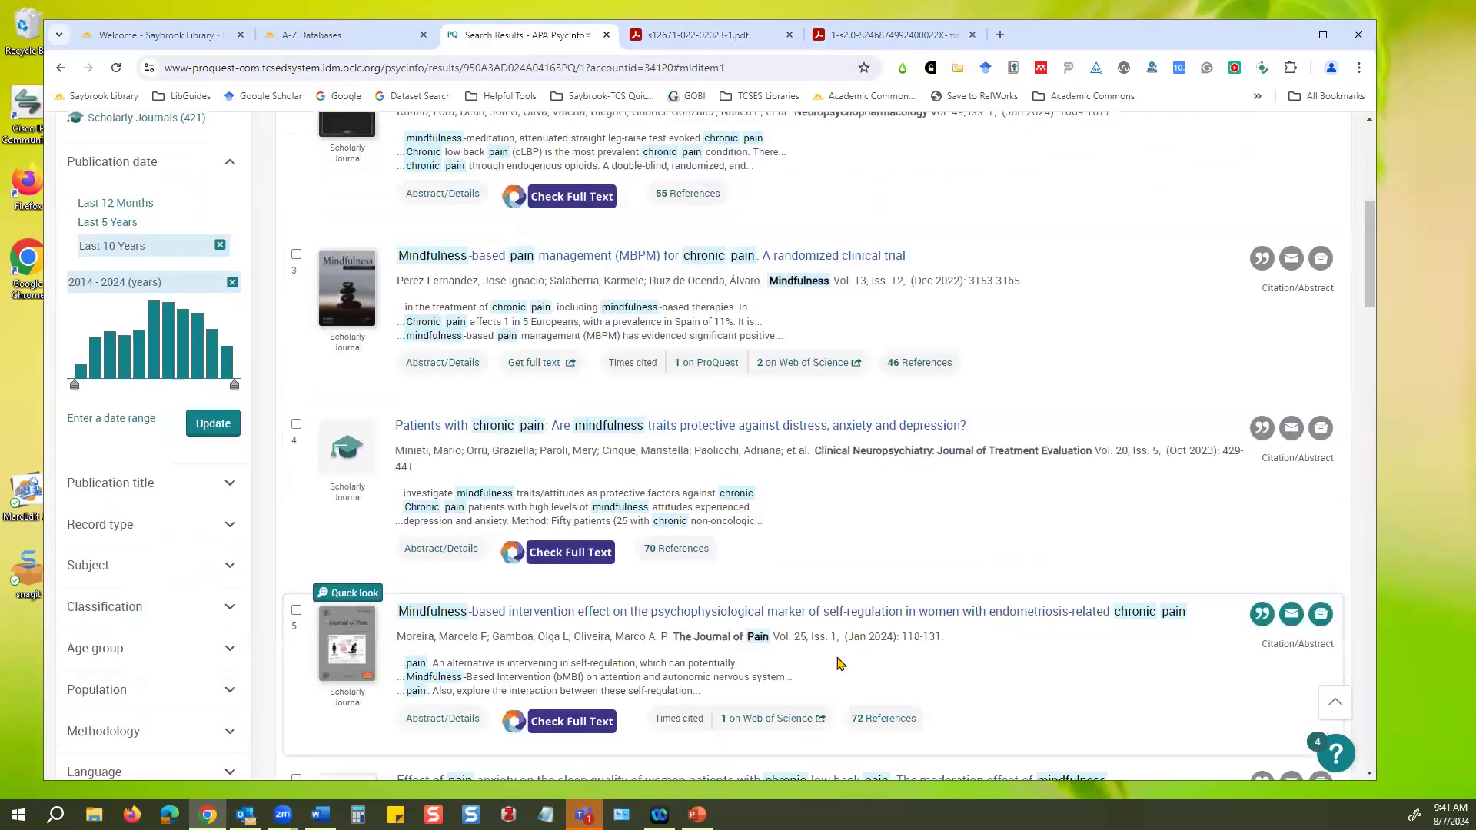
scroll(838, 653, down, 2)
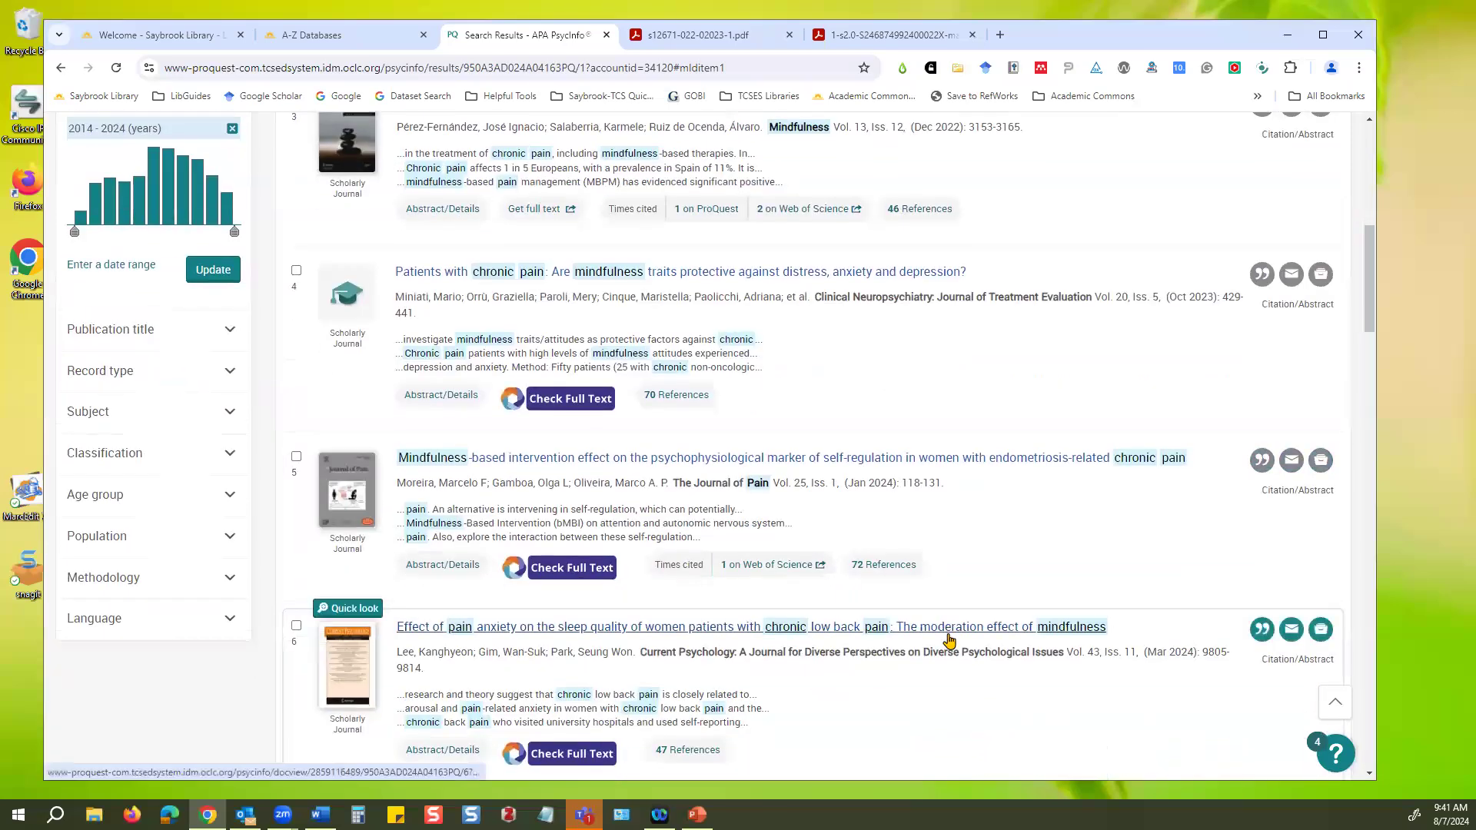
scroll(954, 636, up, 8)
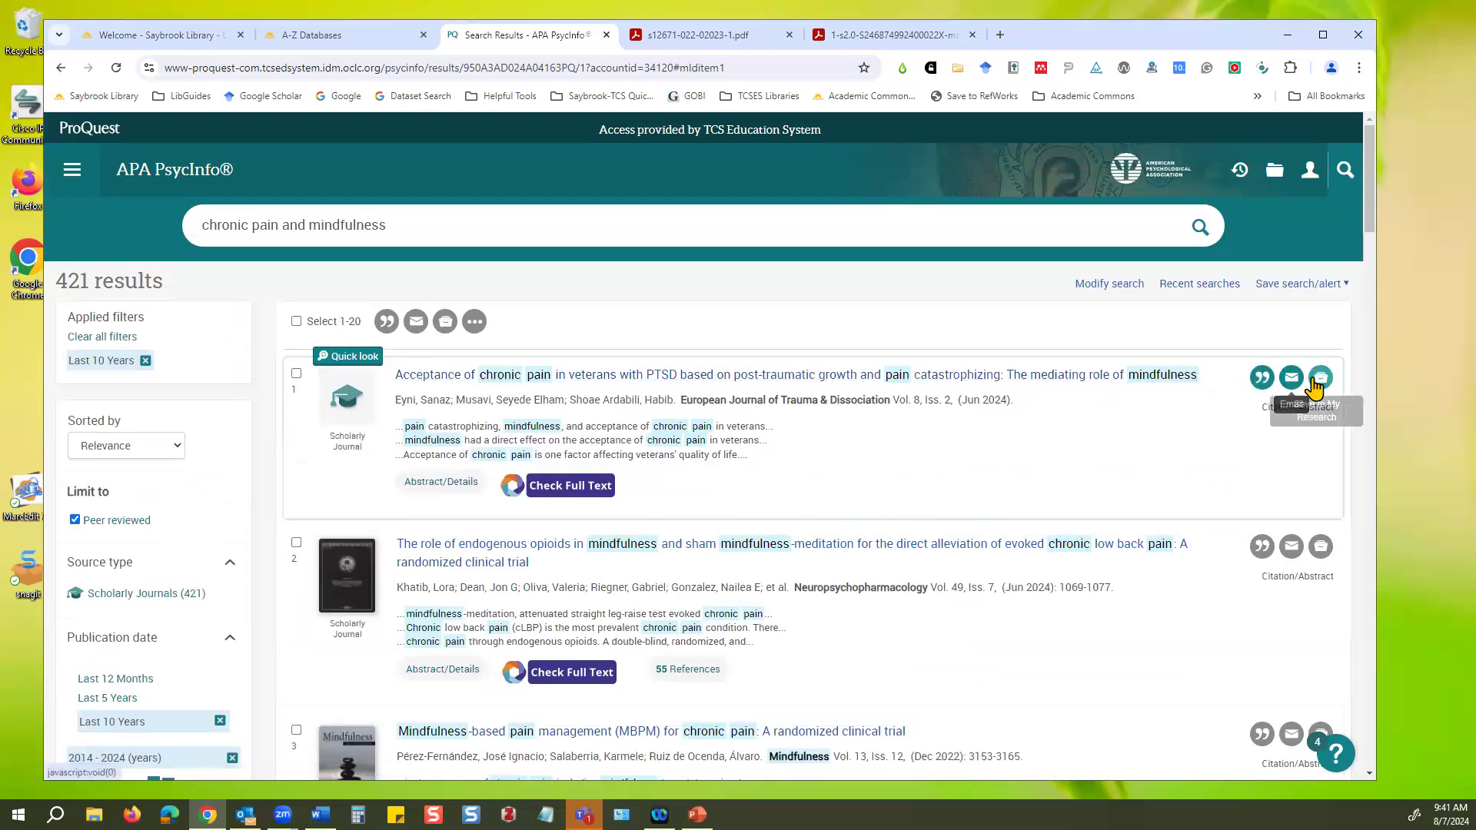
Open the record of the first result, on chronic pain in veterans with PTSD, and look over its abstract and subjects.
click(849, 378)
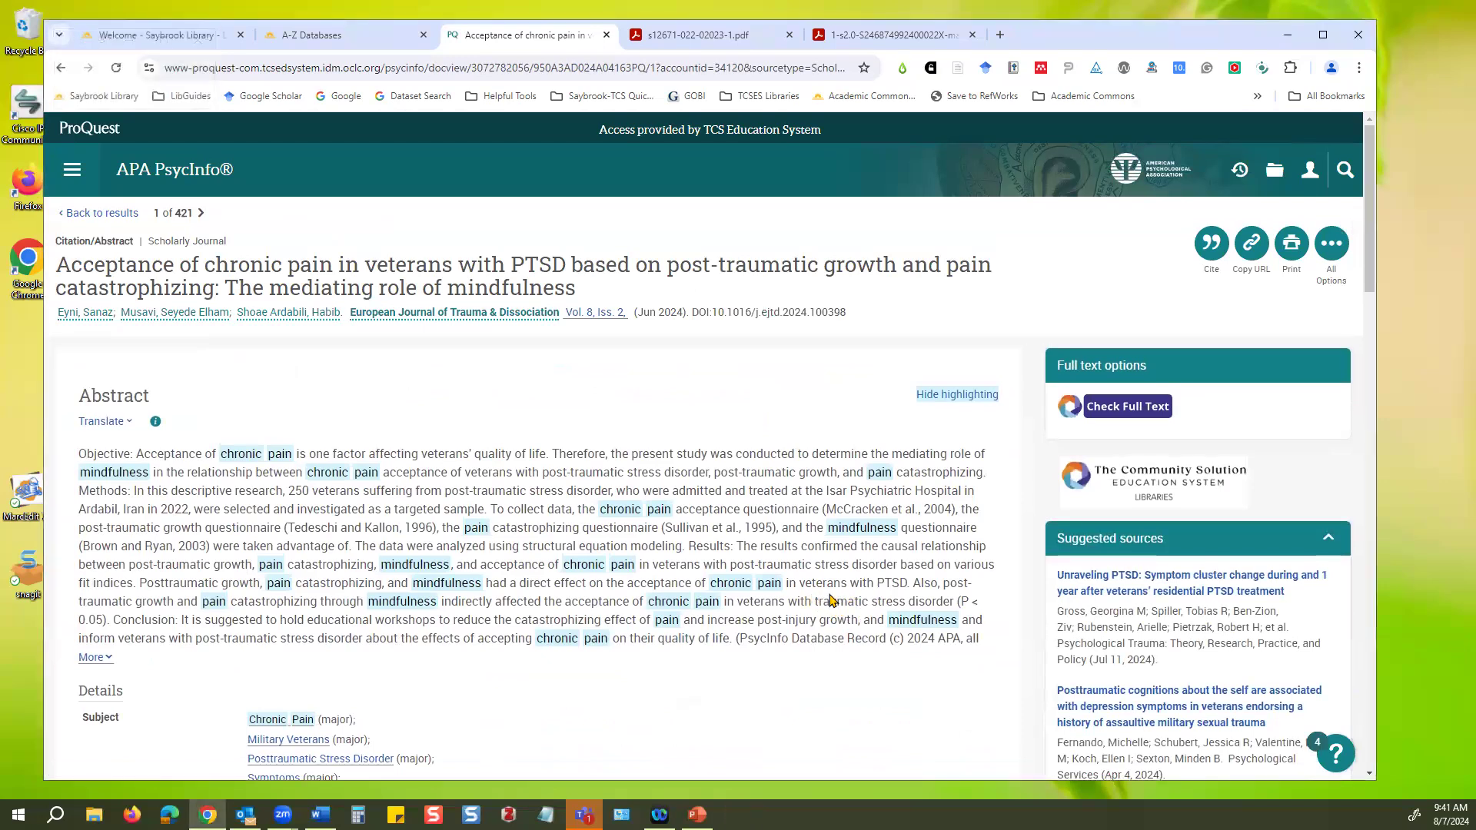
scroll(831, 605, down, 4)
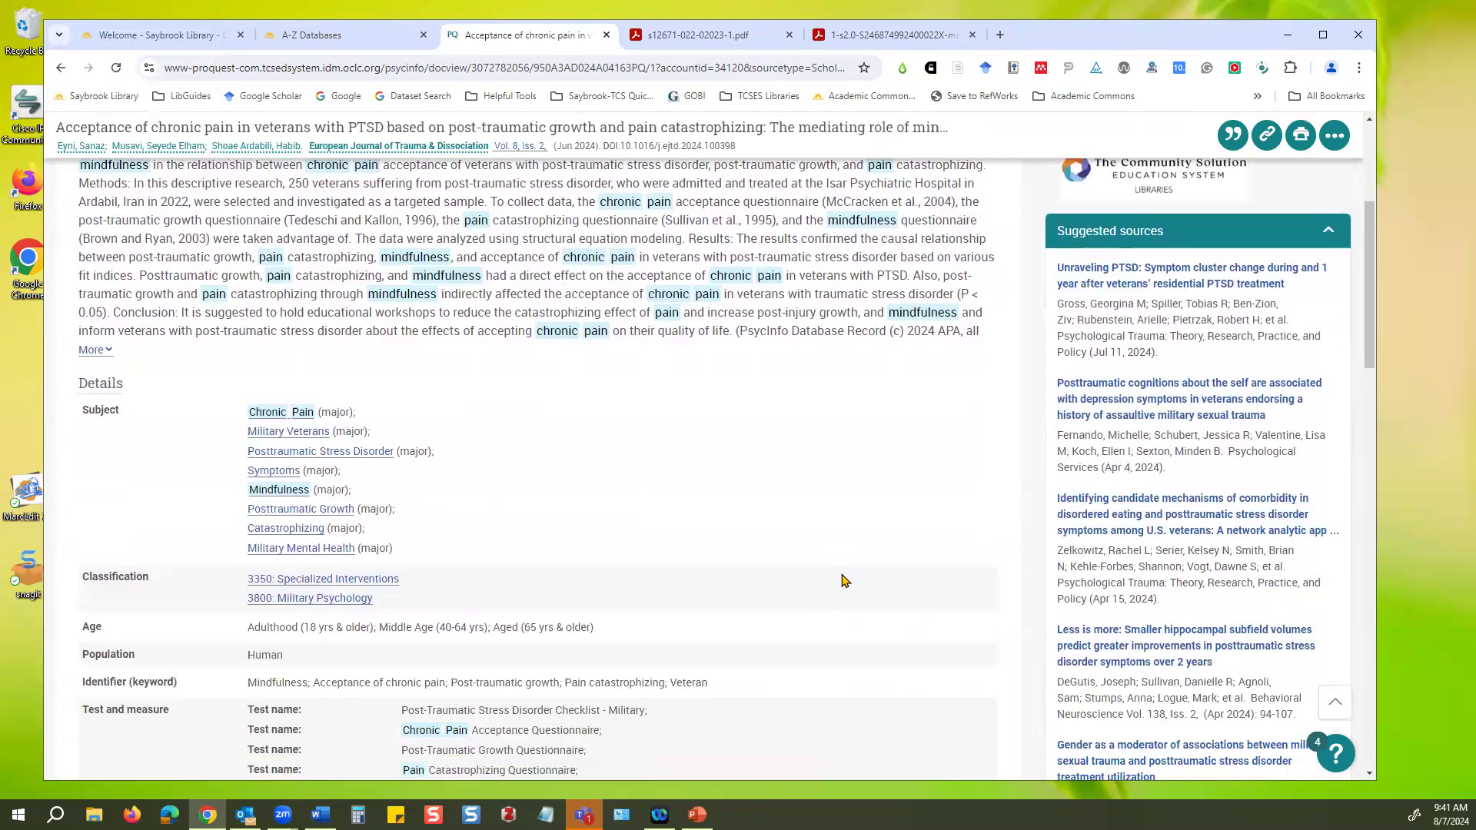
scroll(841, 589, up, 3)
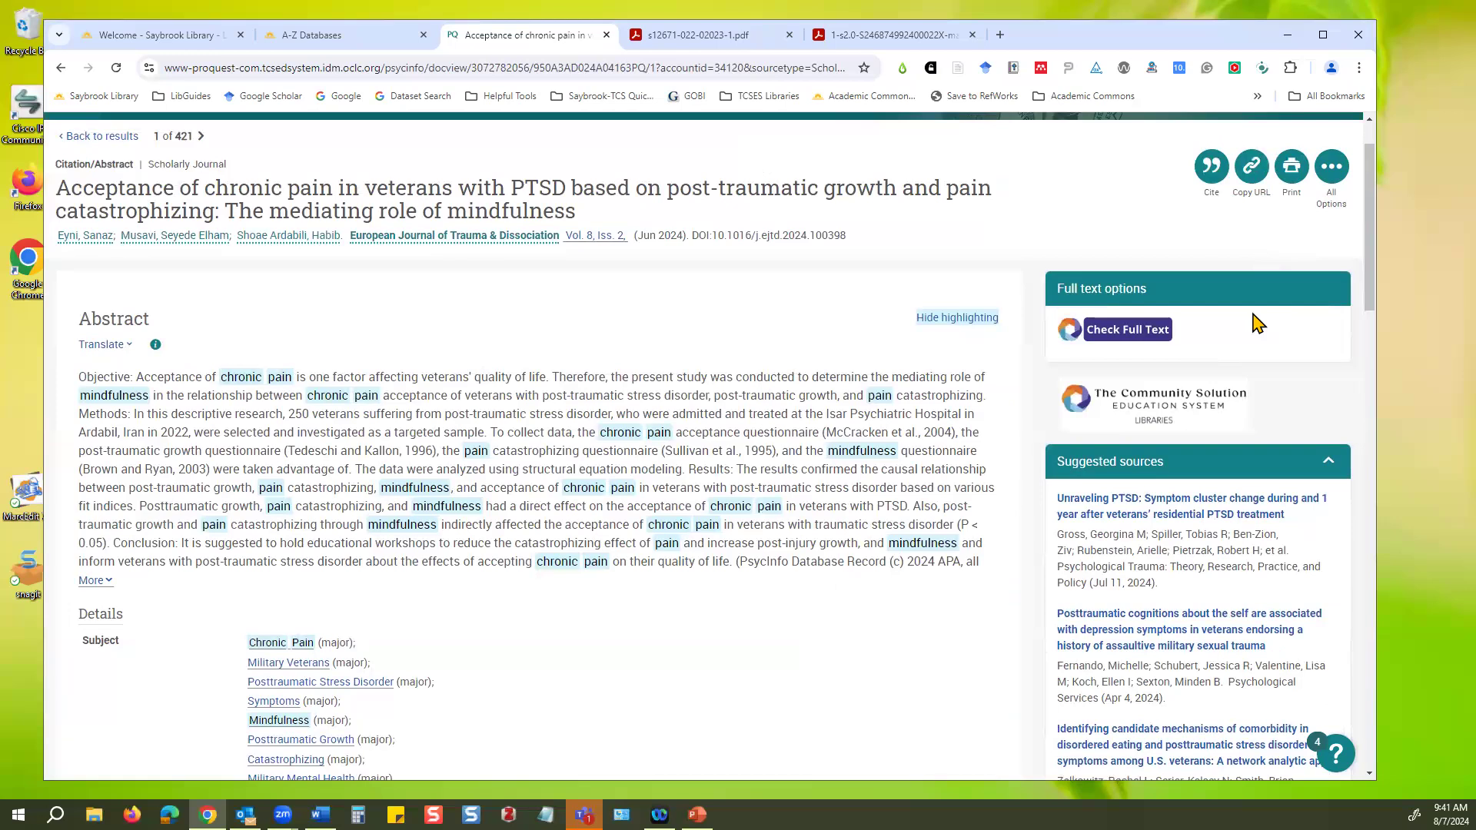
Export the article record to RefWorks and import the reference there with its database tags, not in a folder.
click(1333, 185)
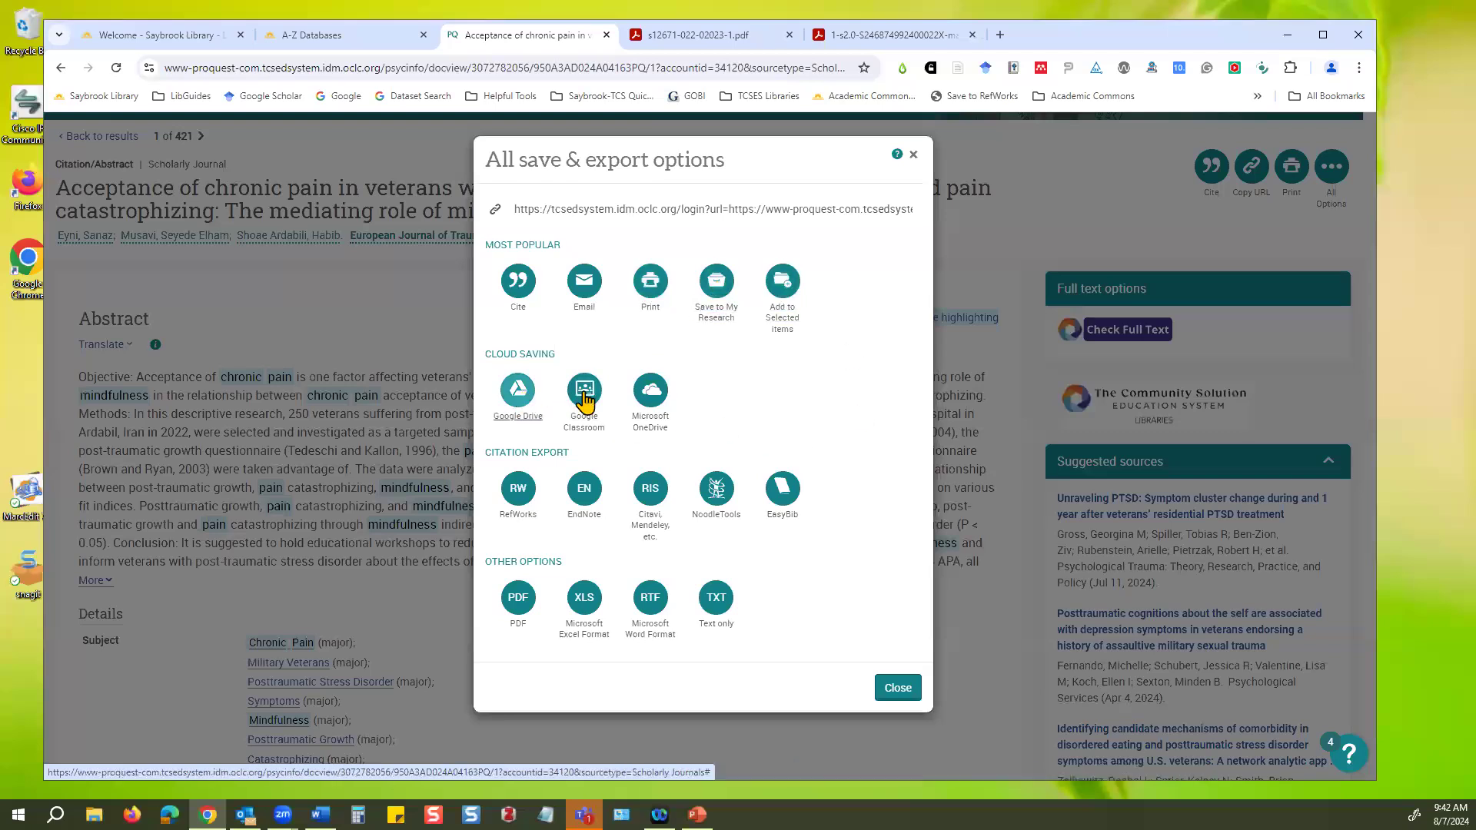
click(518, 490)
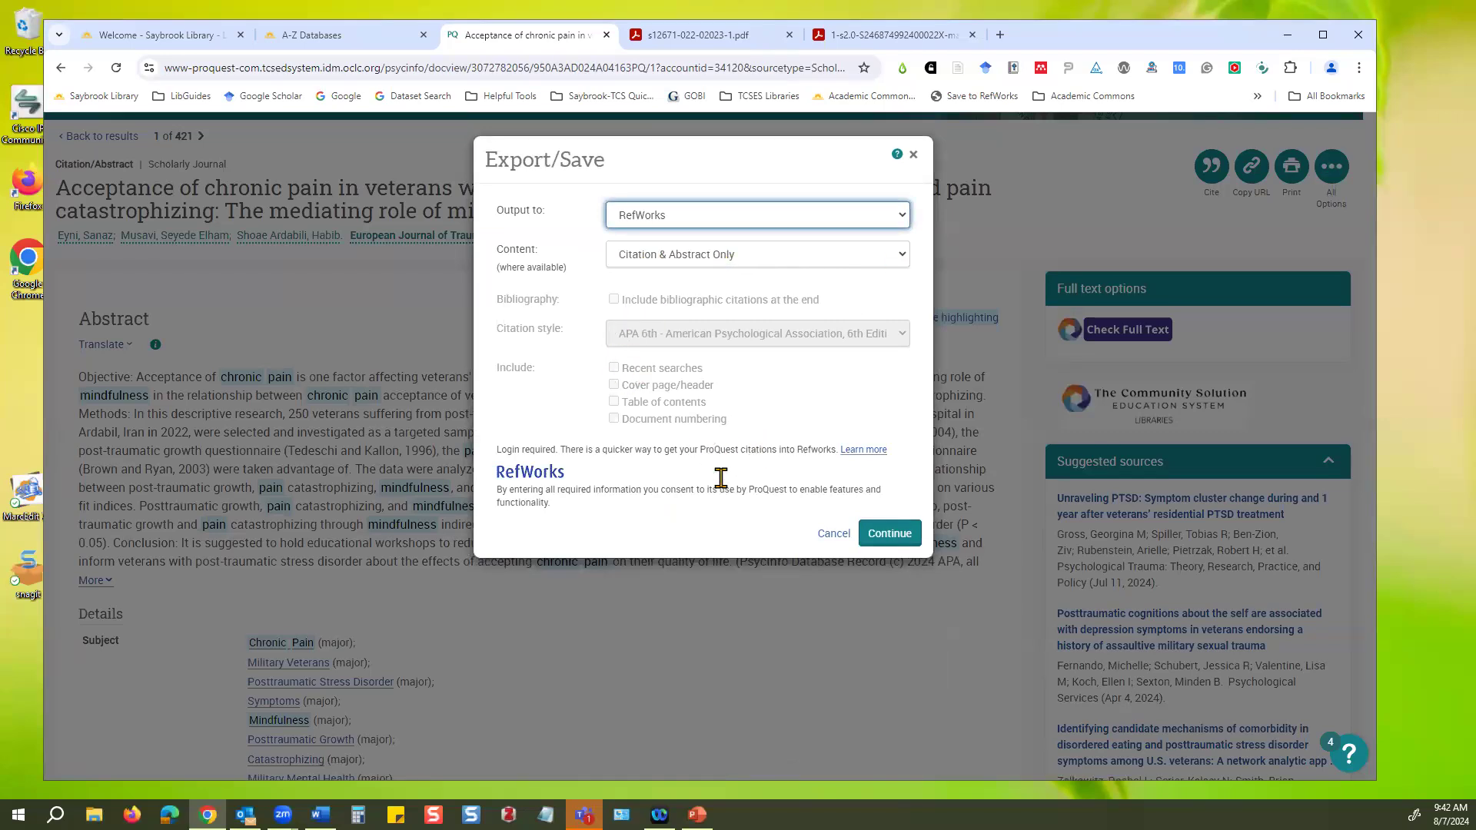
click(763, 264)
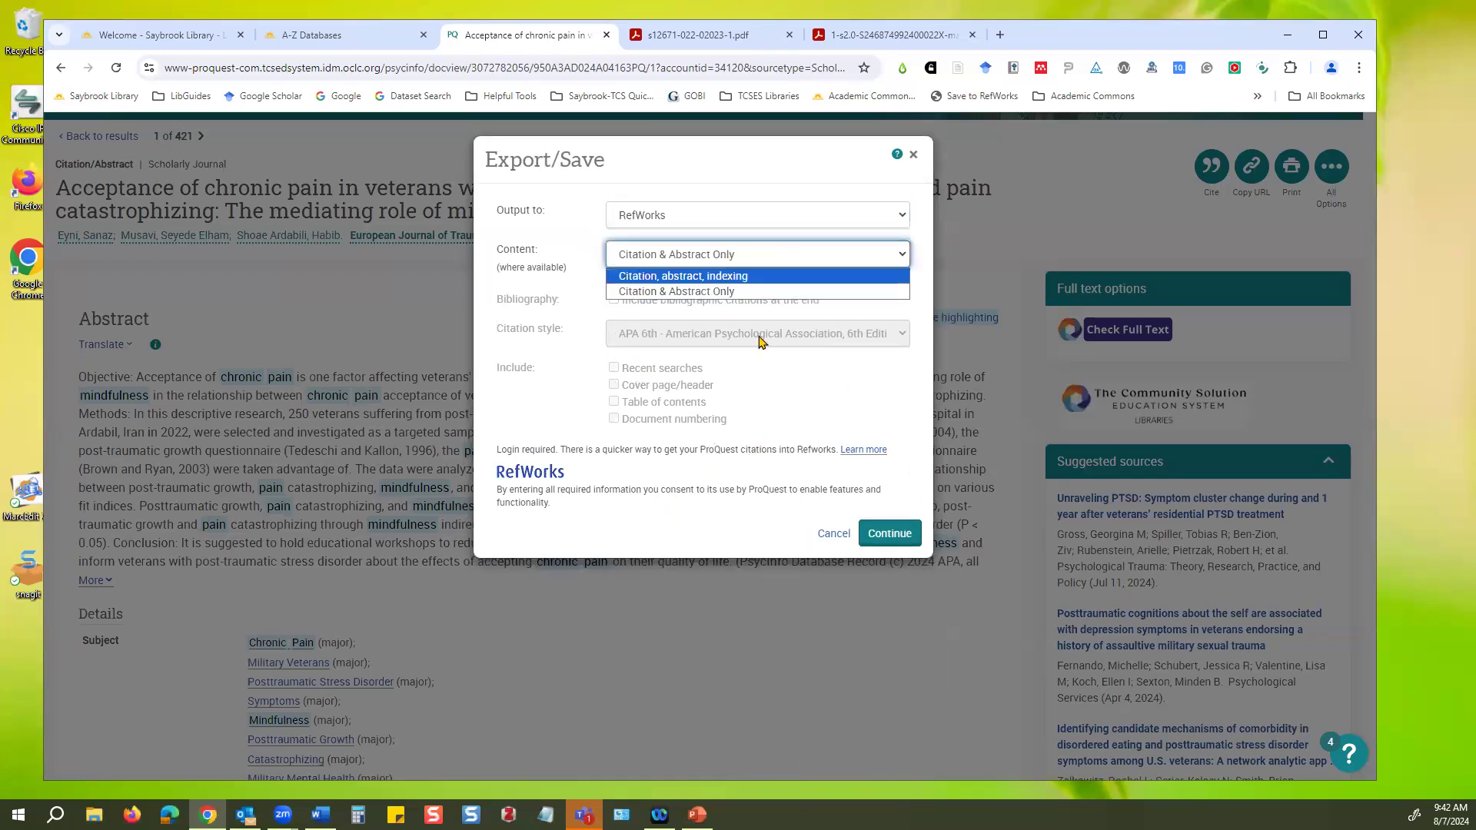
click(889, 539)
click(890, 533)
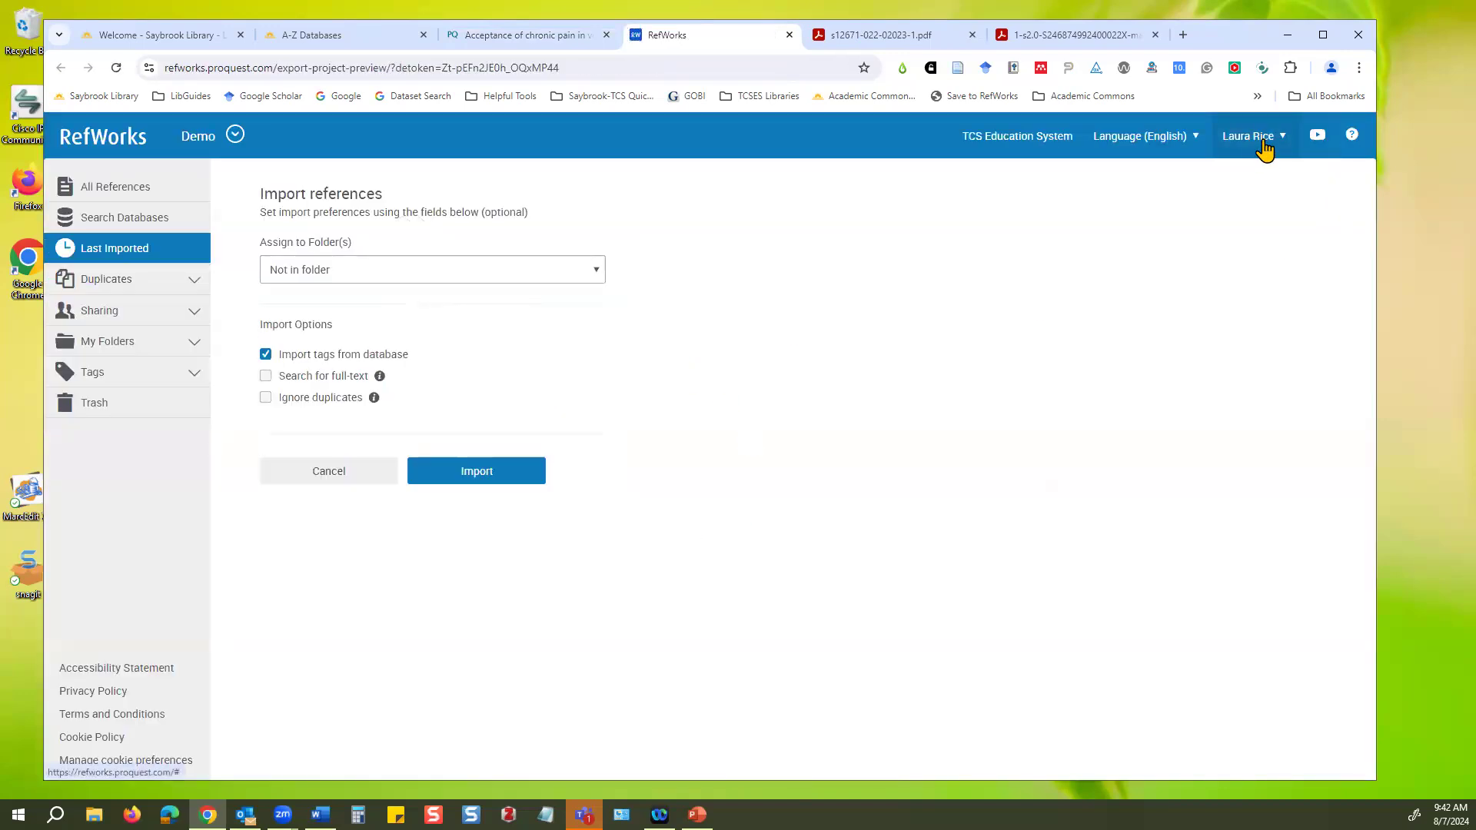
click(482, 480)
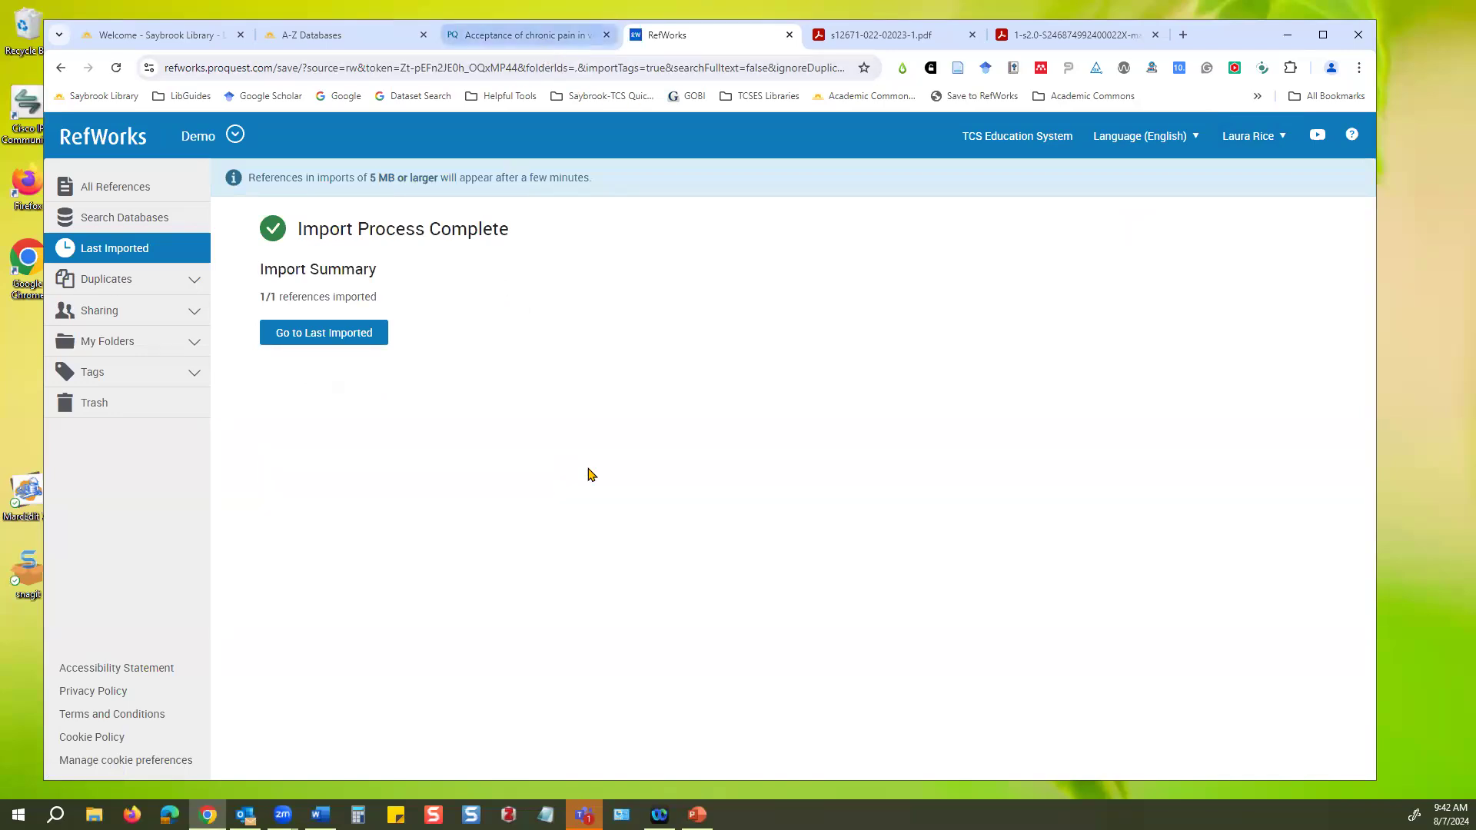
Return to the article record and export it as an RIS file with citation, abstract and indexing.
key(ctrl+shift+Tab)
key(Return)
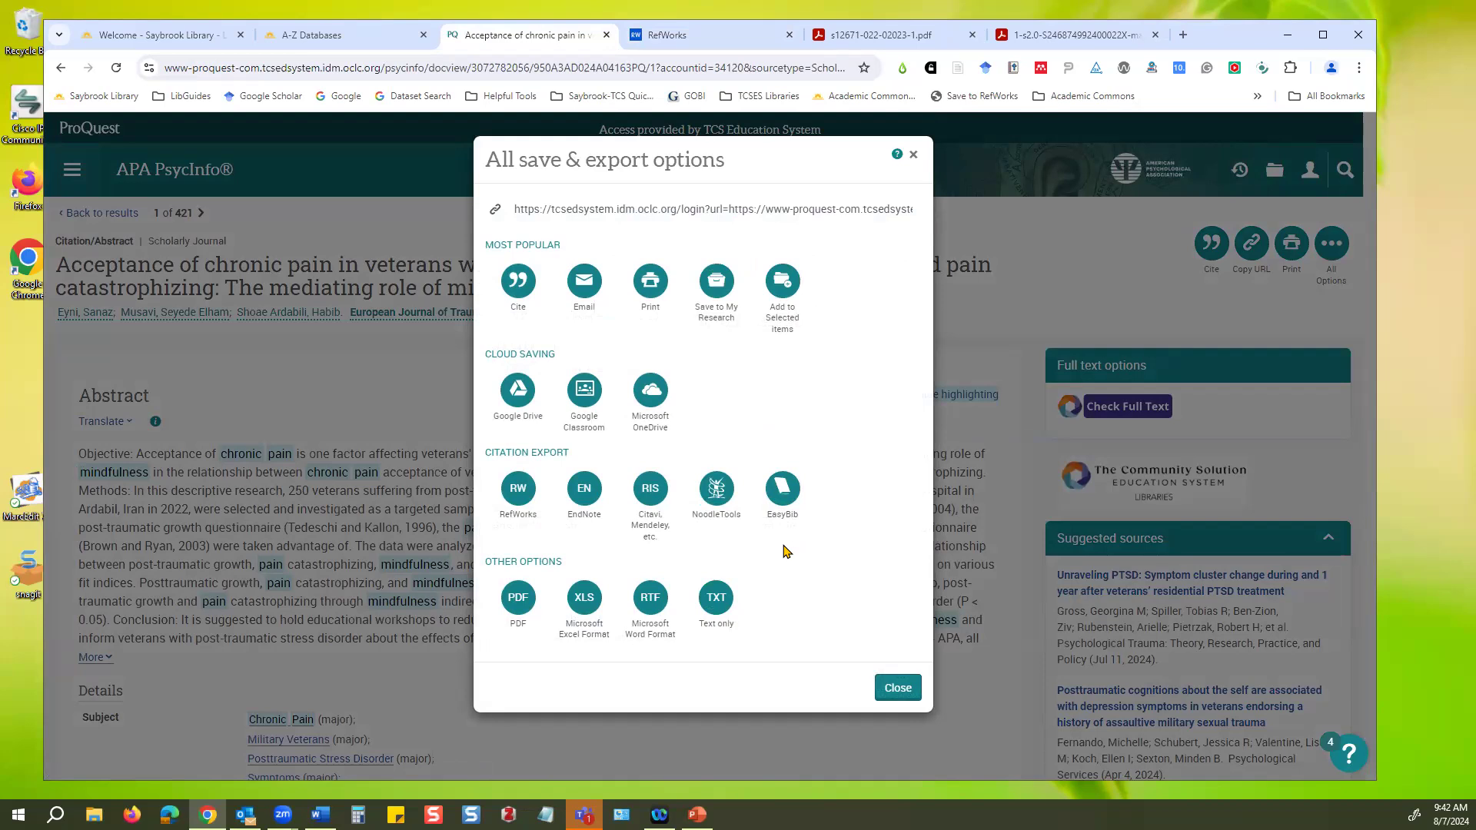
click(650, 499)
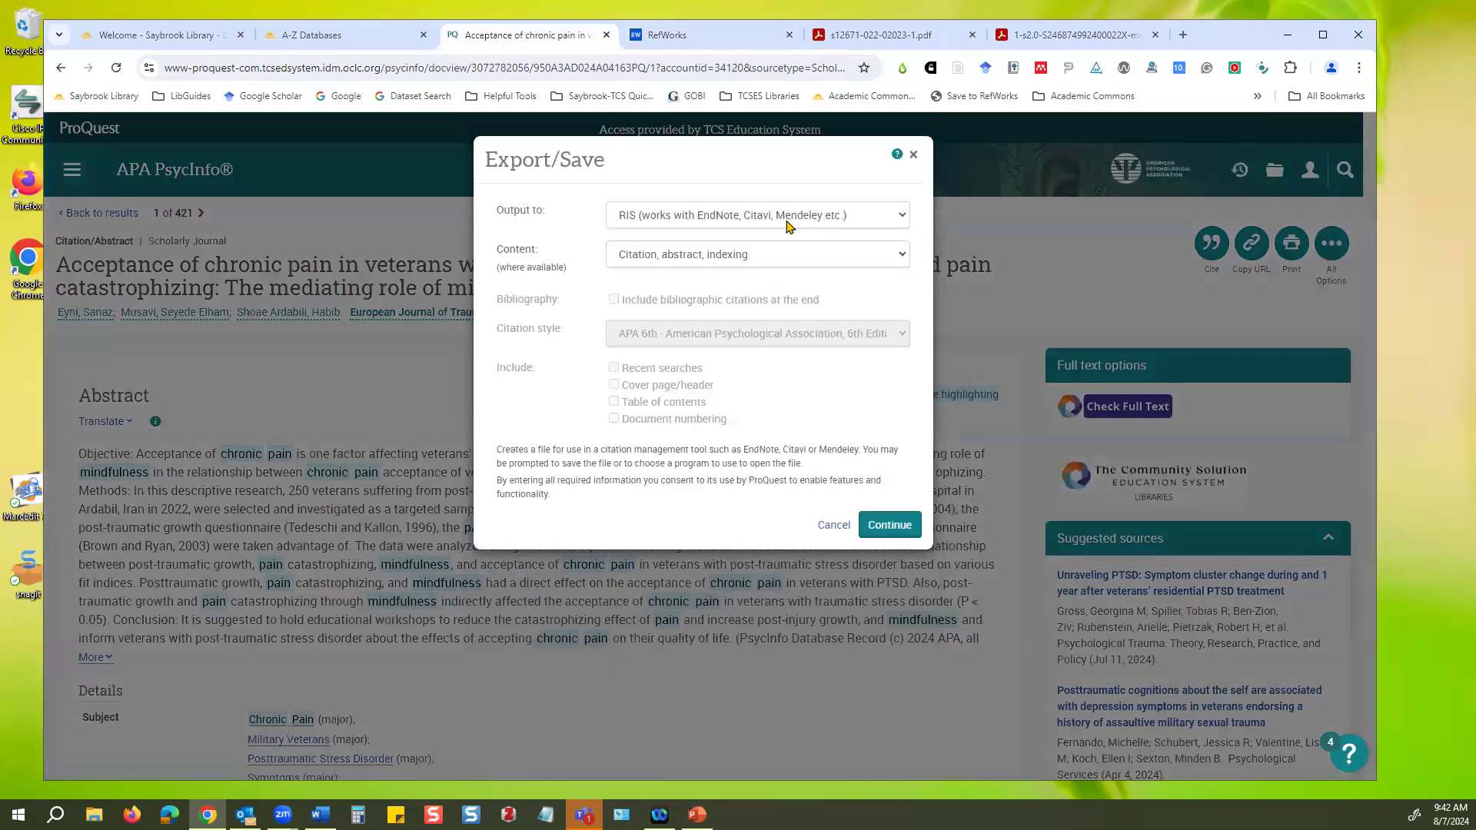
click(890, 524)
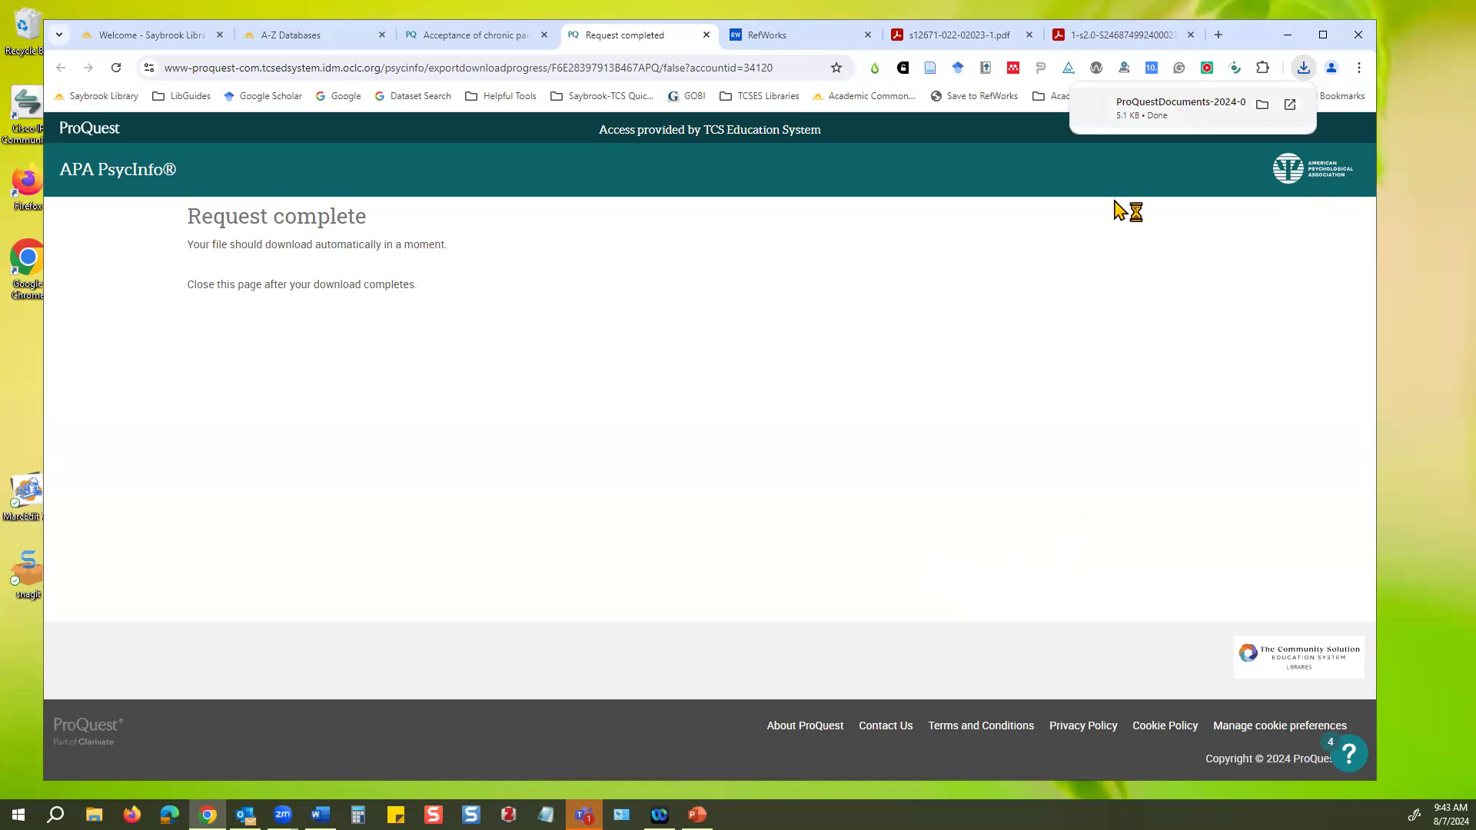
Open the downloaded RIS file in Zotero, import it into a new collection, and dismiss the syncing notice.
click(1183, 109)
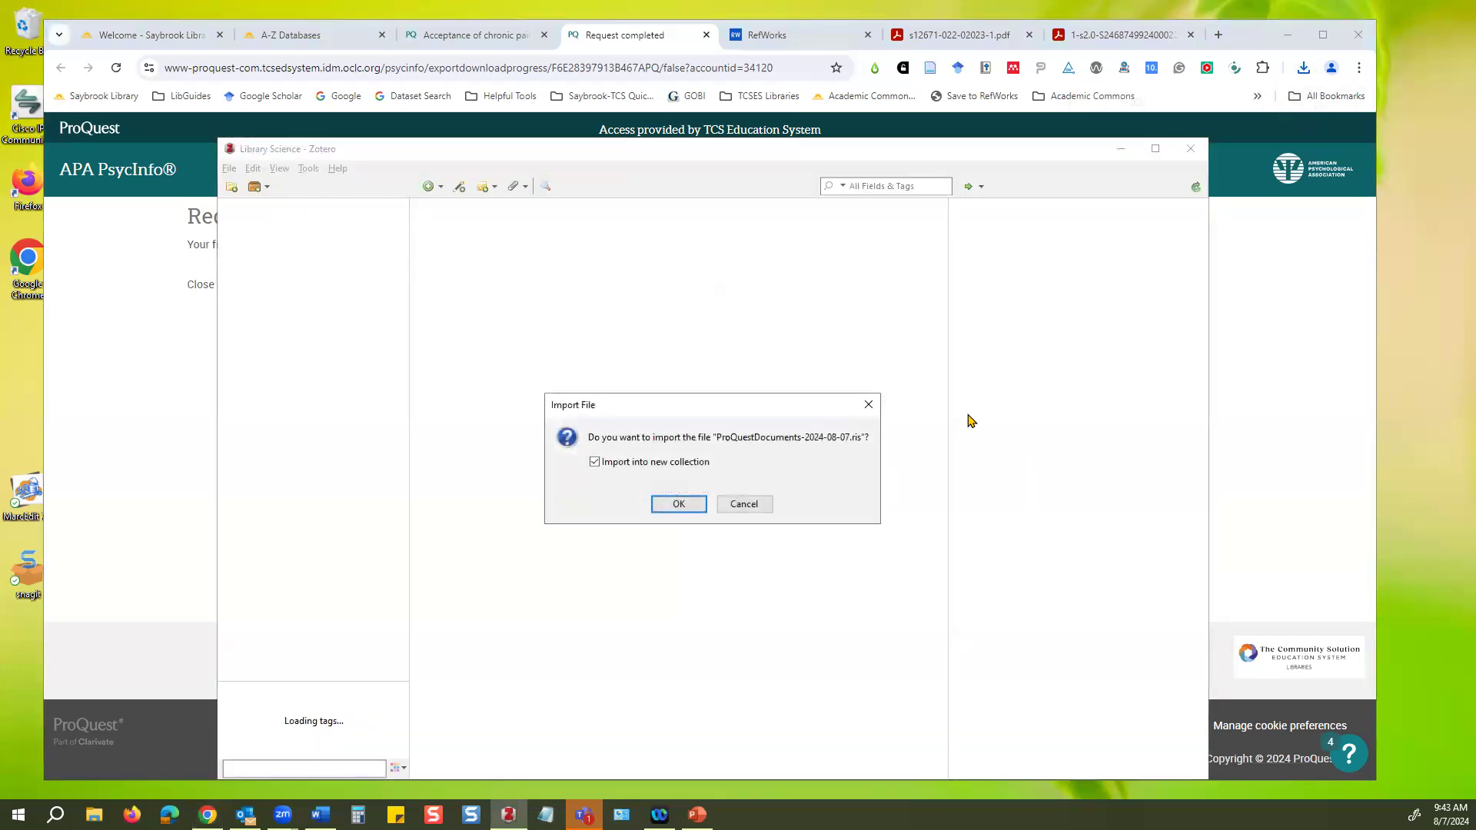
click(693, 507)
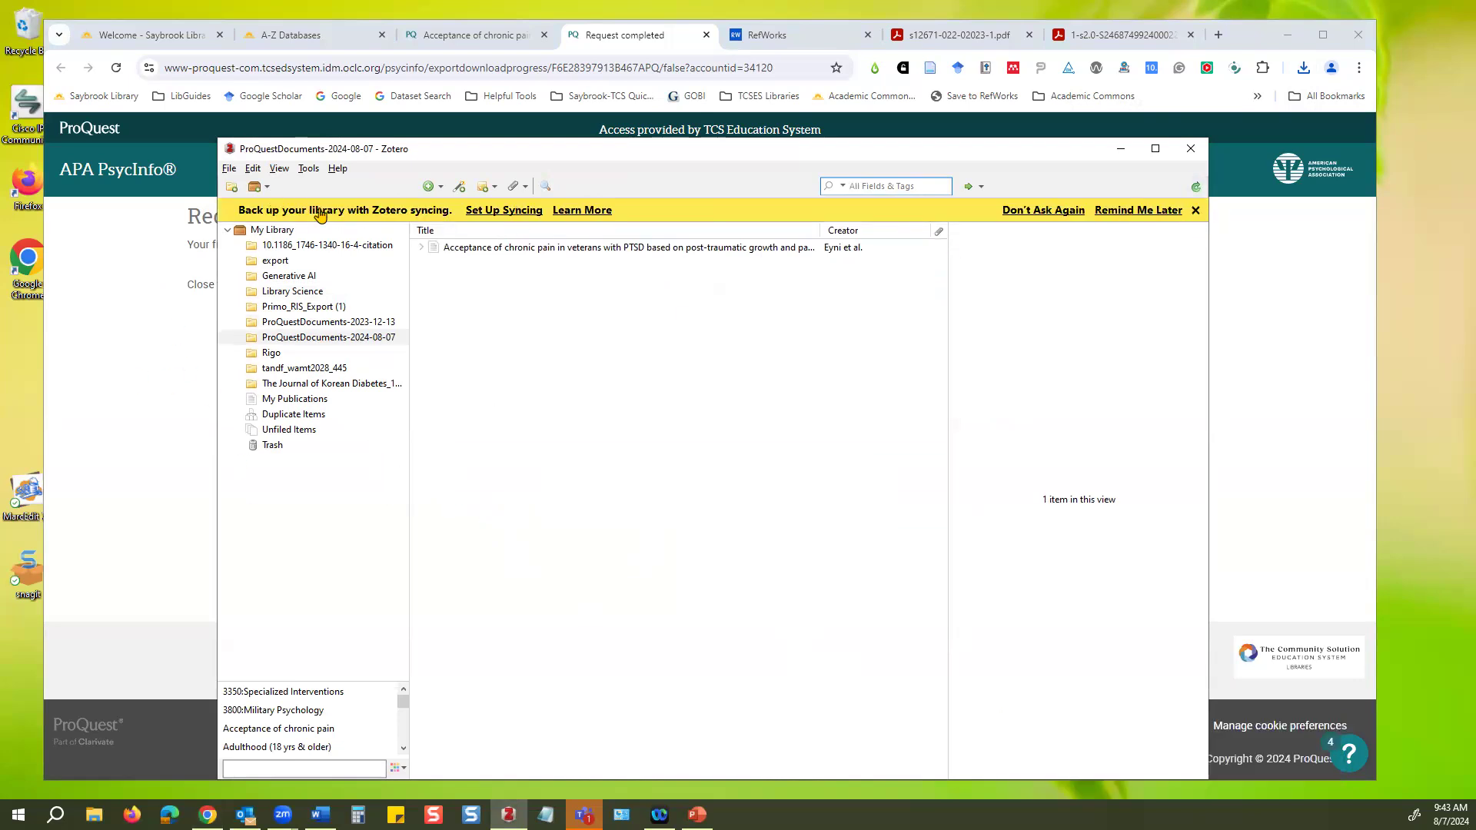
click(1196, 210)
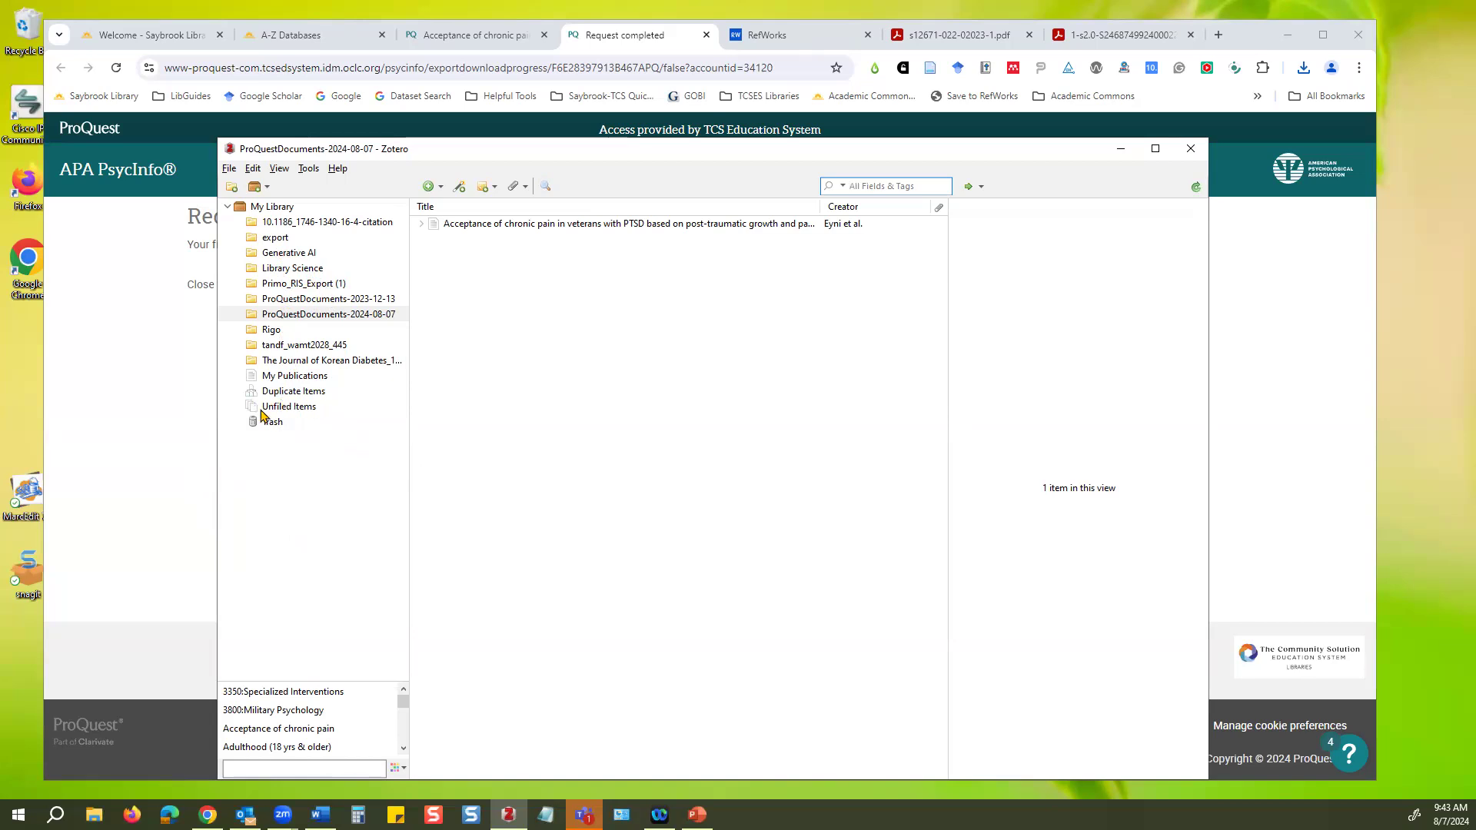
Switch back to the article record in the browser, reopen all save and export options, and select the page's web address.
click(146, 422)
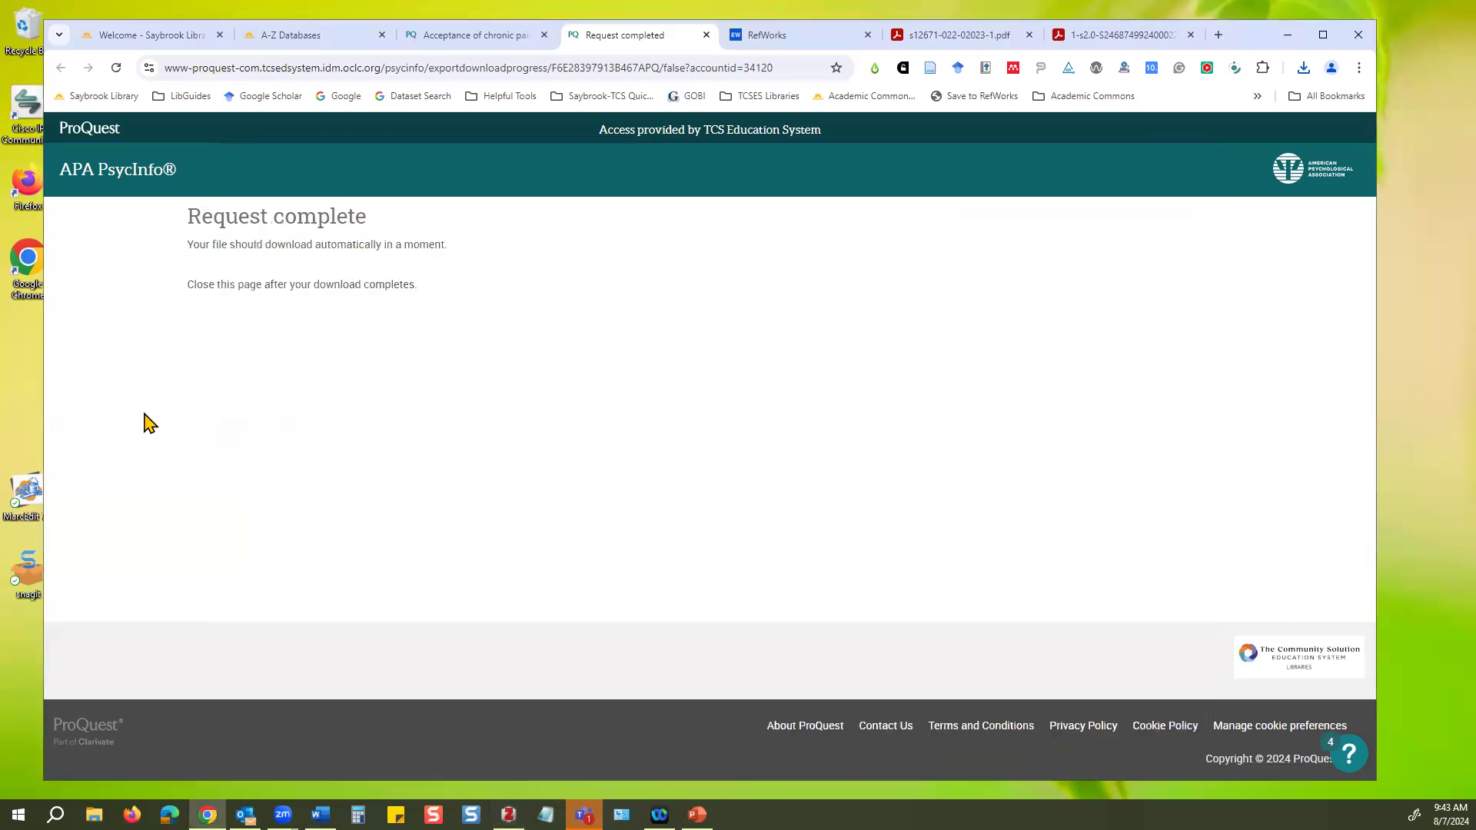
click(484, 39)
click(1332, 245)
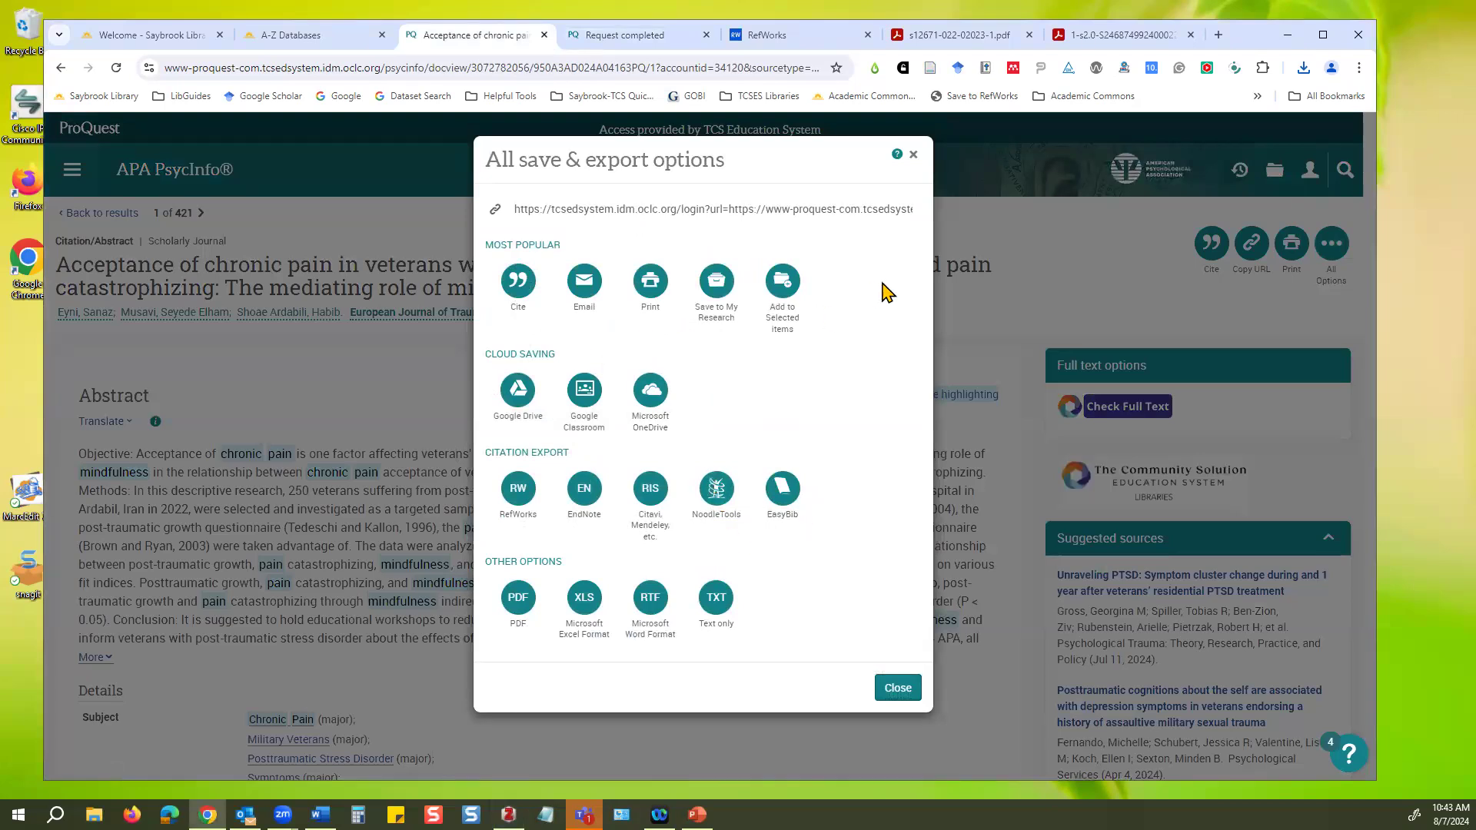
click(382, 68)
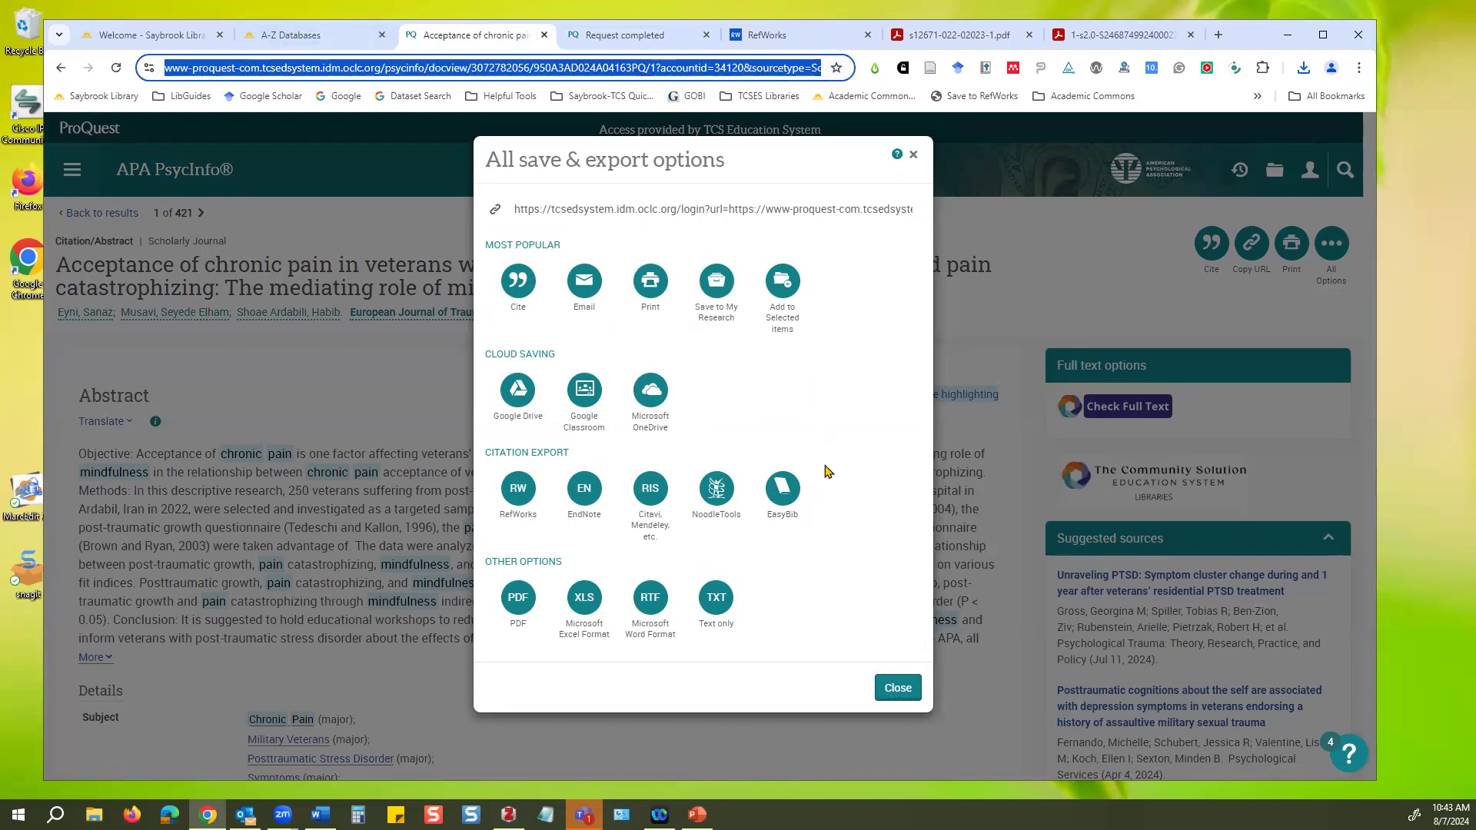
Select the record's permanent link in the save and export options, close them, and copy the record's URL.
click(875, 419)
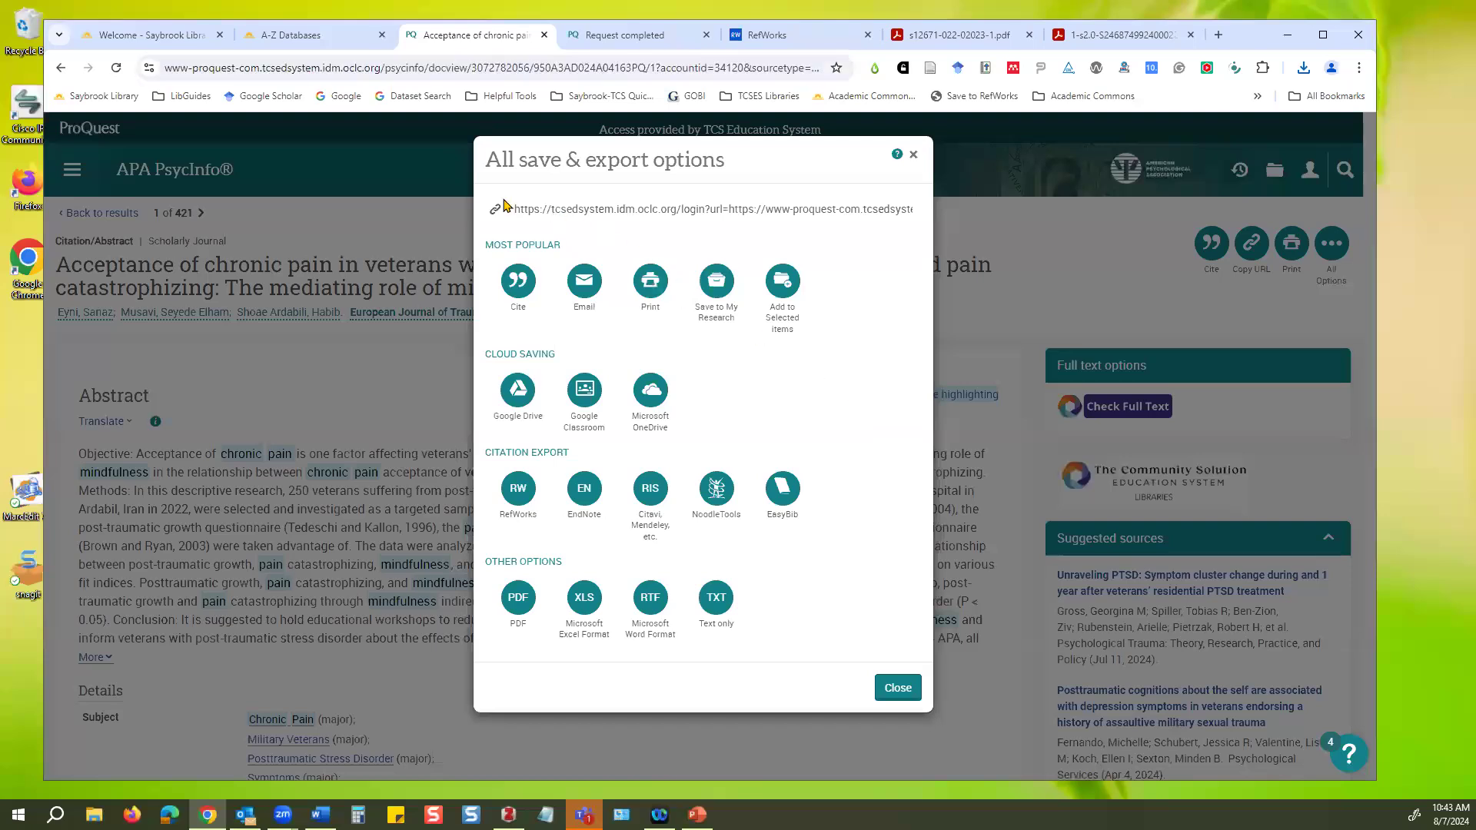
drag(511, 209, 968, 210)
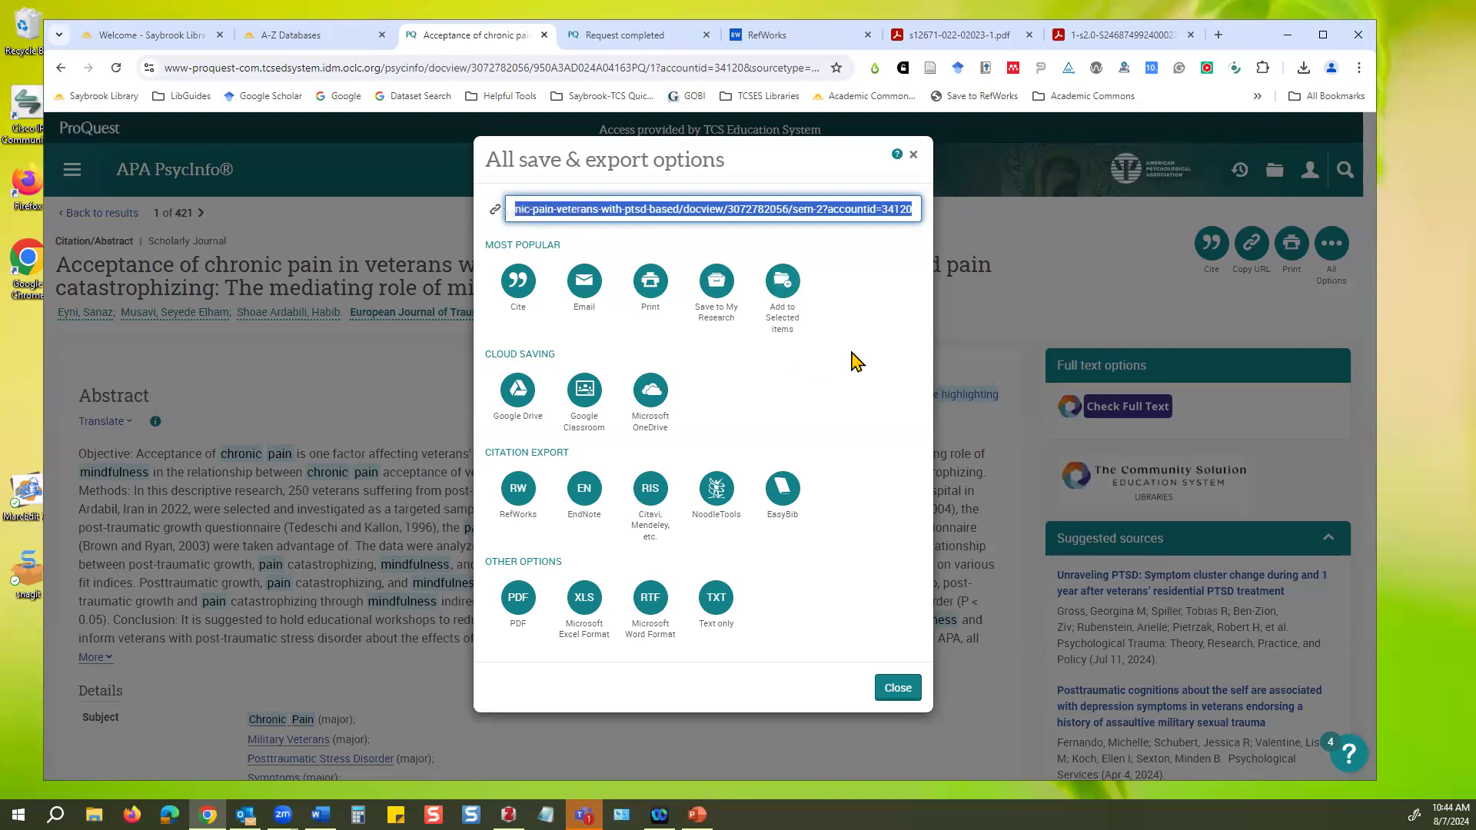
click(914, 154)
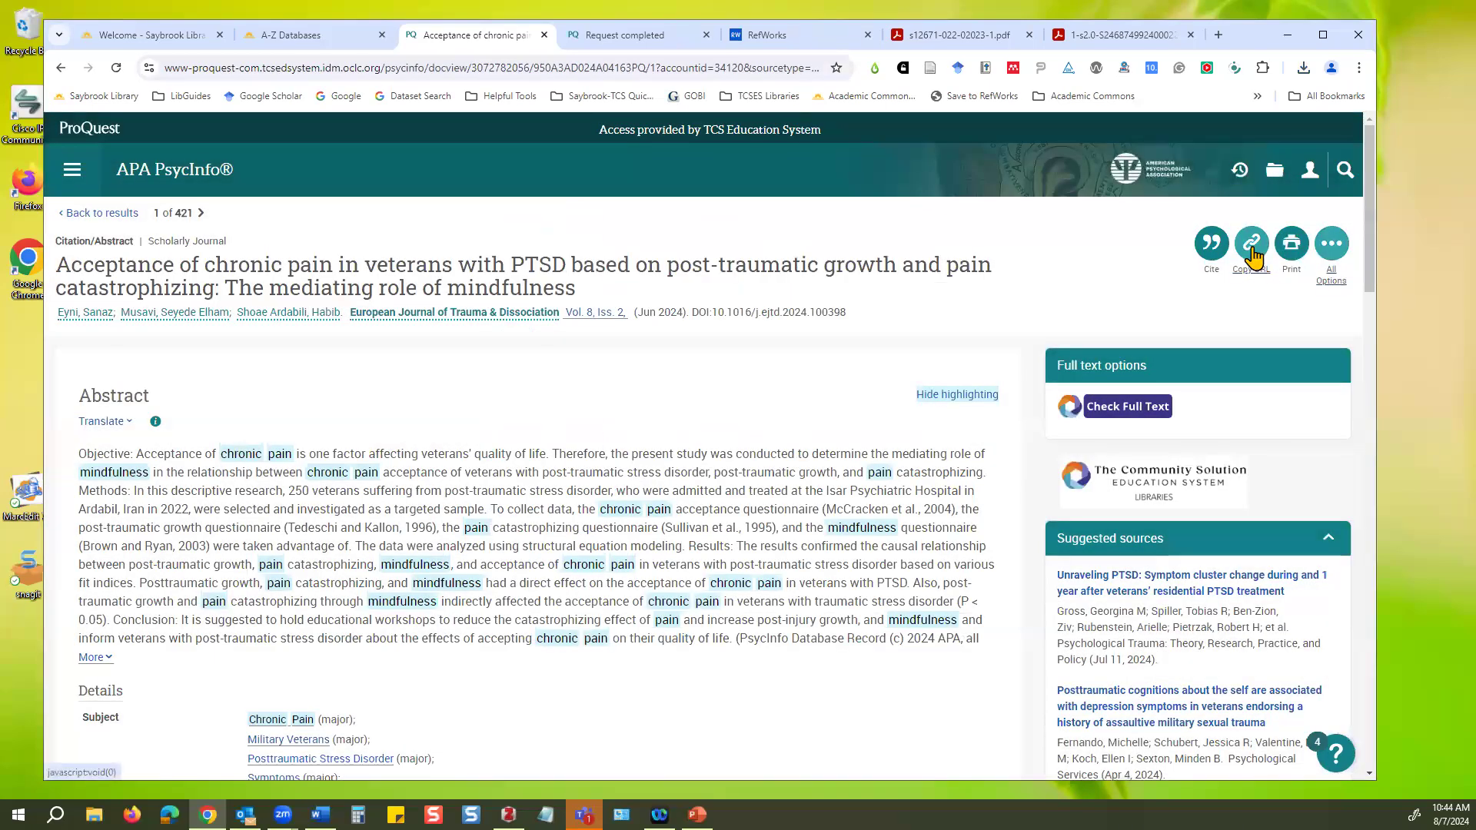
click(1250, 247)
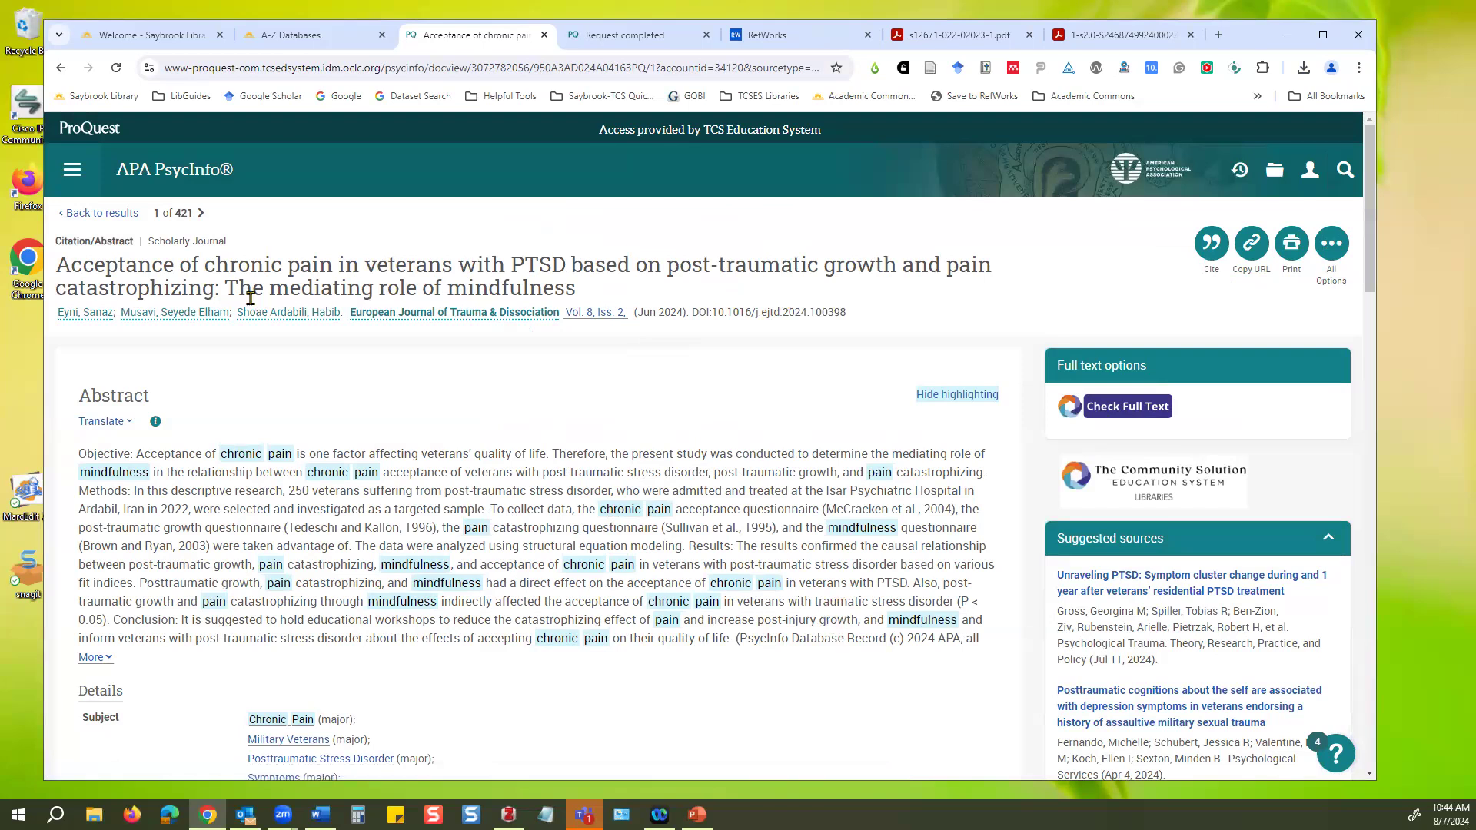
Return to the search results list and reopen the chronic pain and mindfulness search for modification.
click(102, 214)
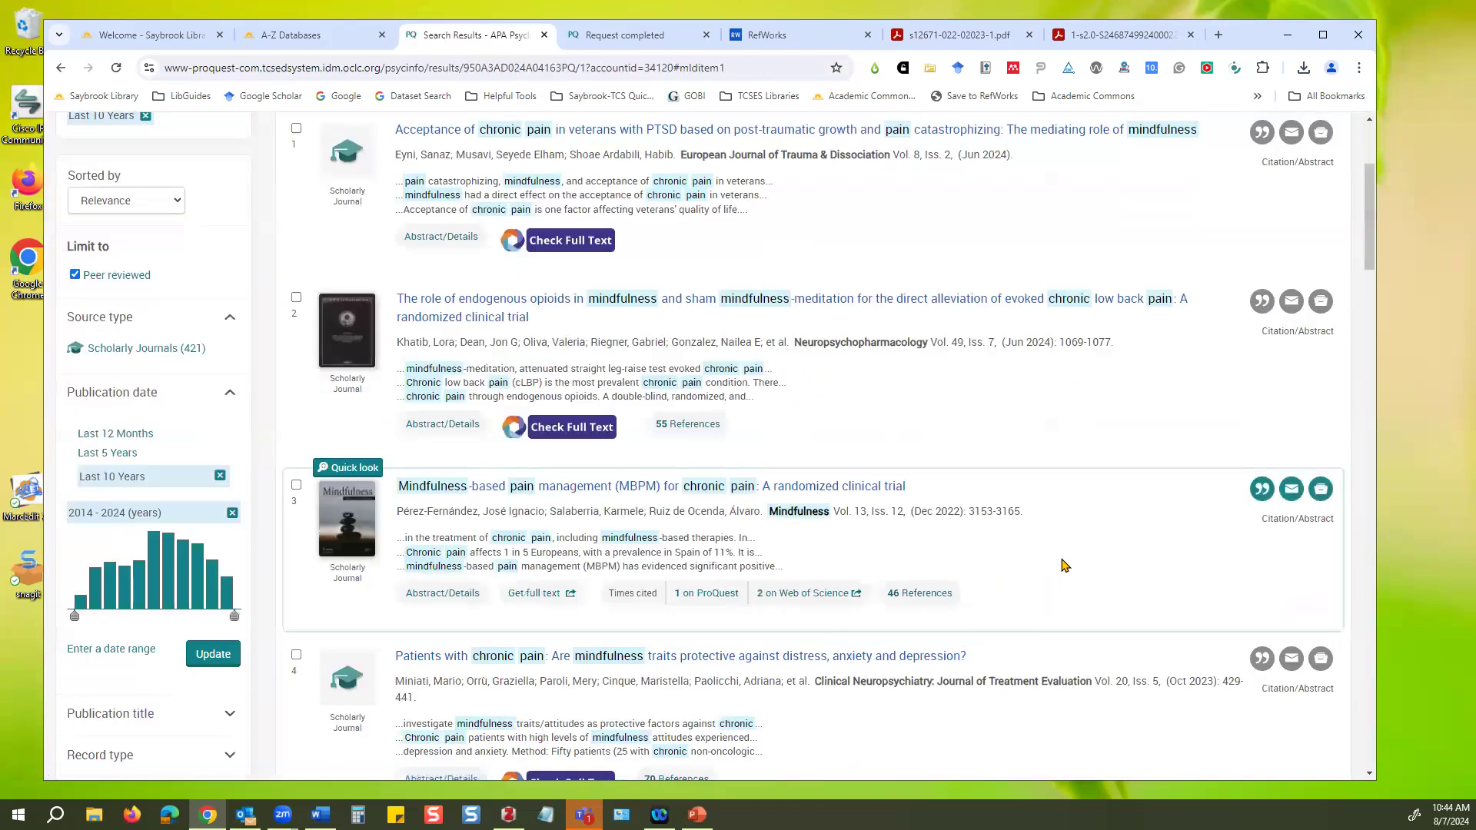
scroll(1069, 608, down, 1)
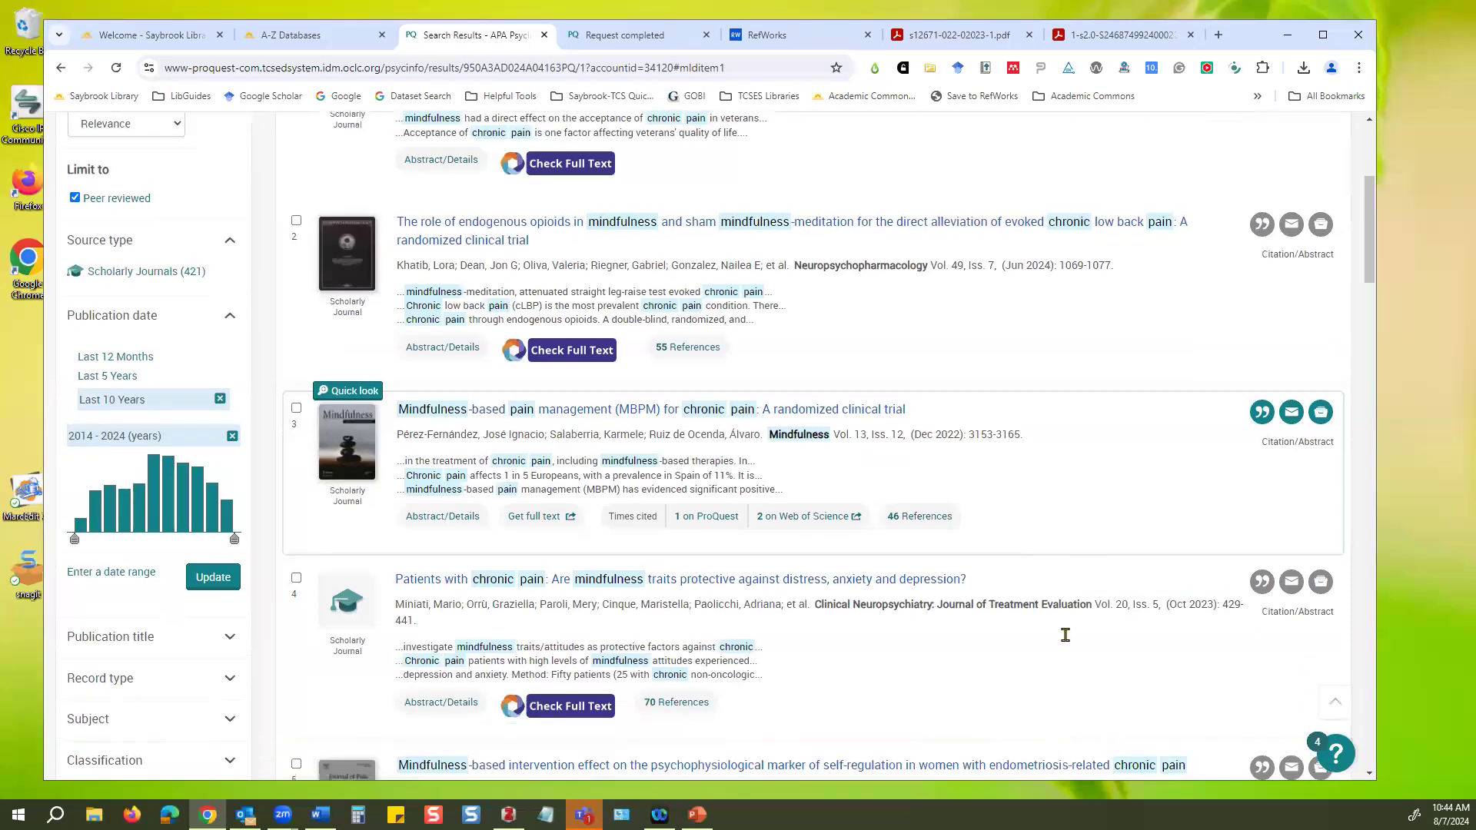
scroll(1064, 633, up, 5)
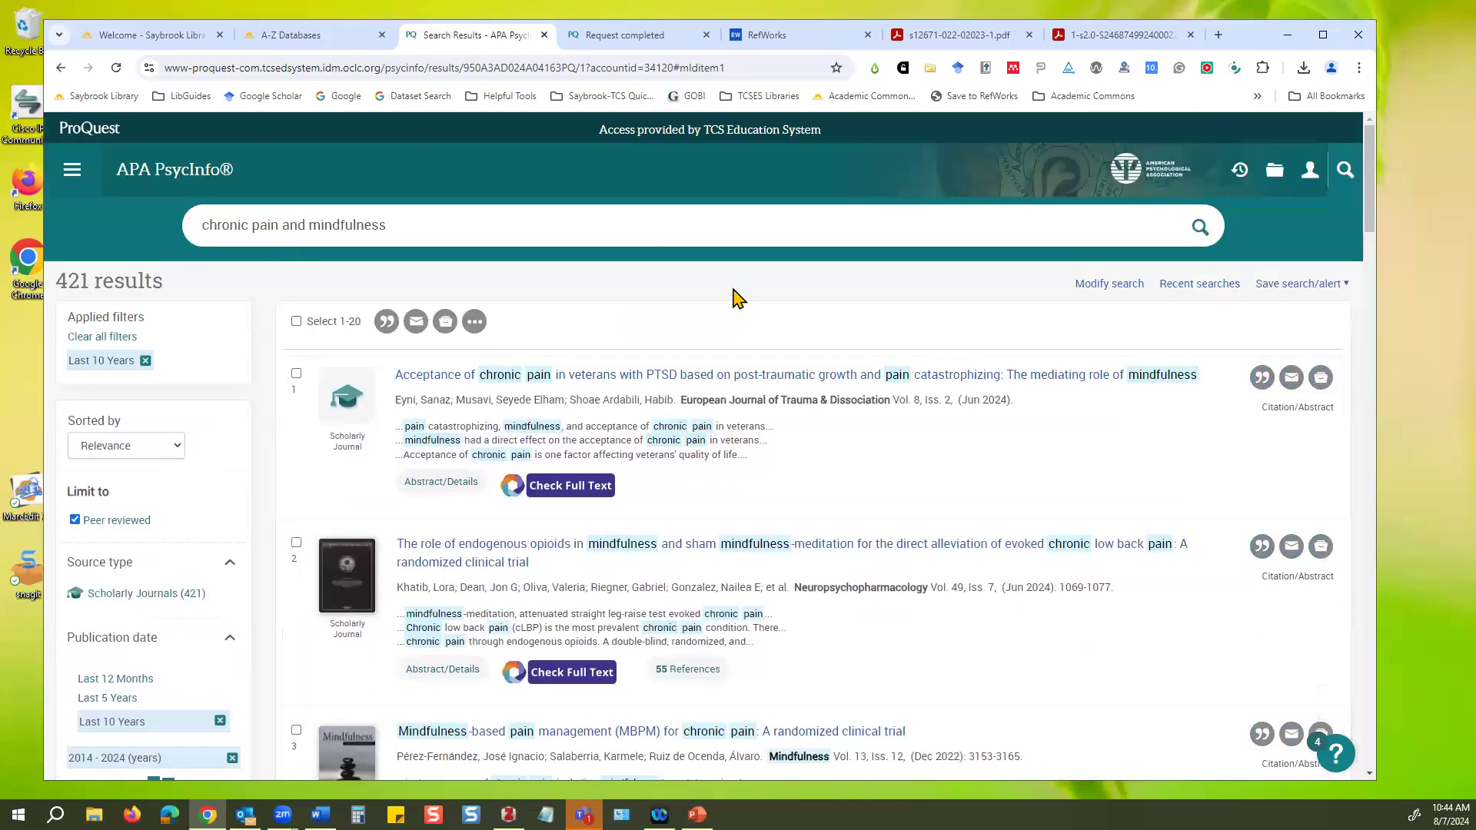
click(1109, 284)
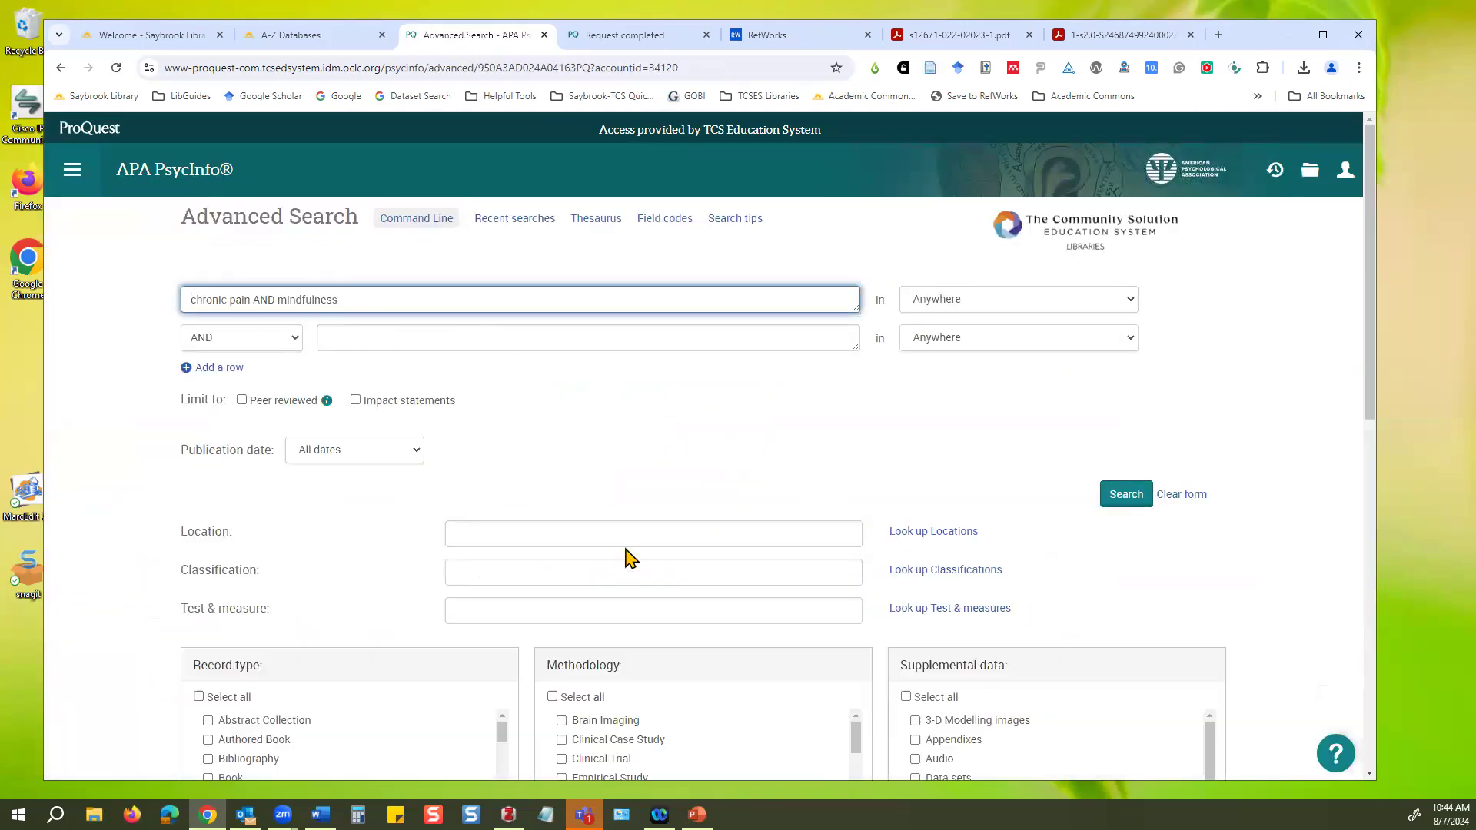
Limit the methodology to Literature Review and Systematic Review, and run the modified search.
scroll(1279, 534, down, 4)
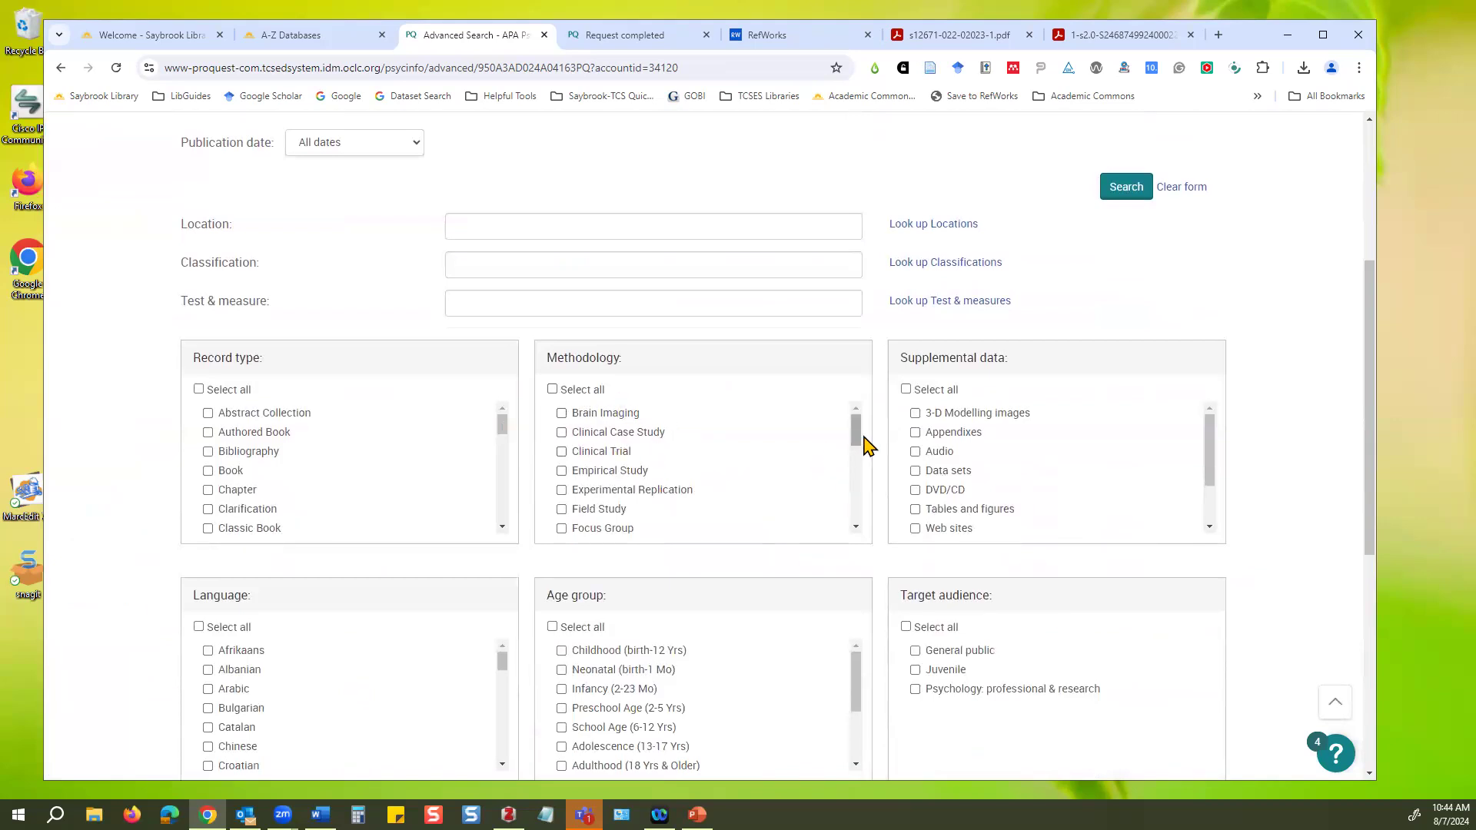
drag(854, 432, 854, 474)
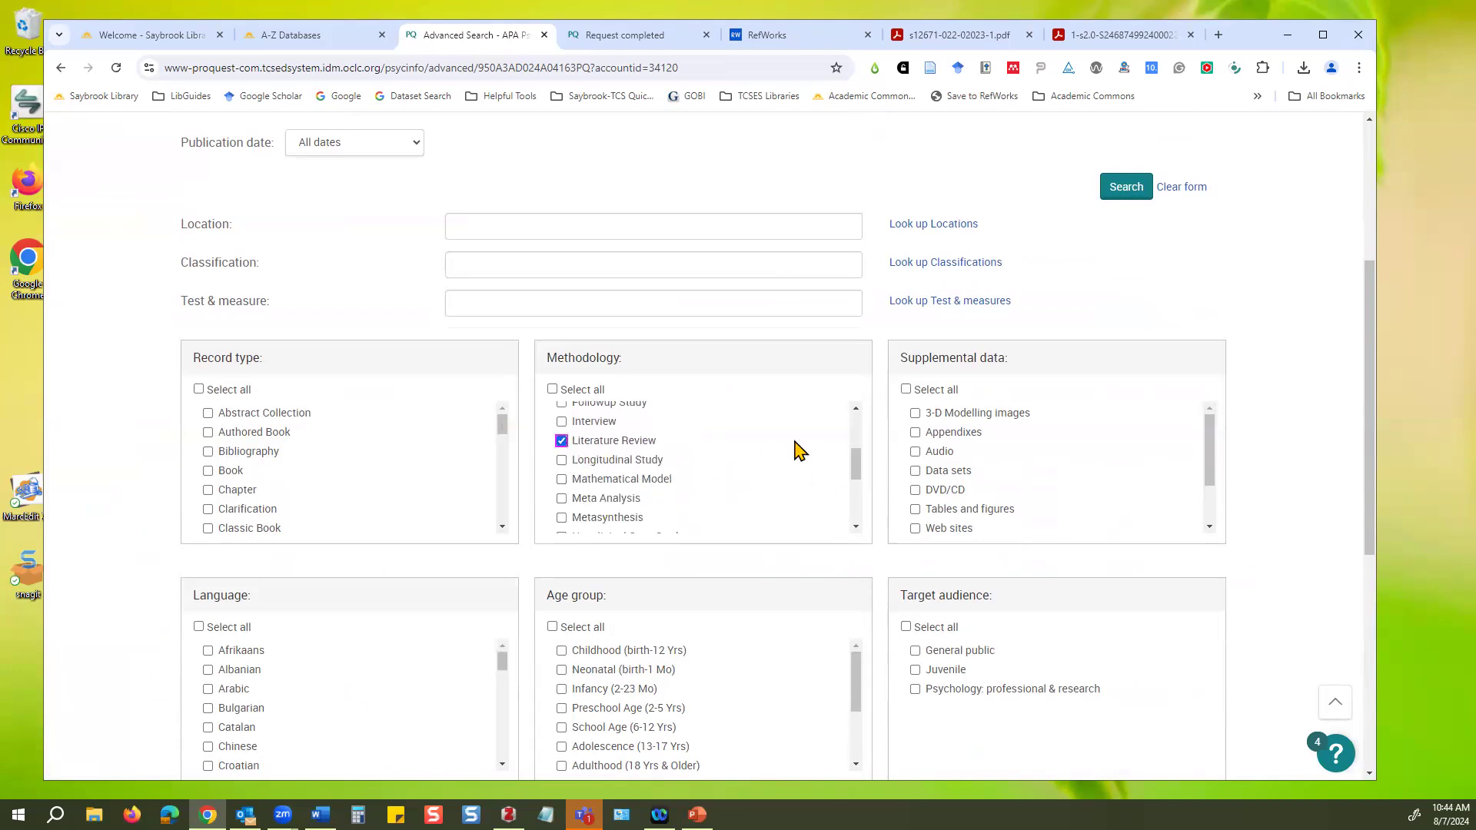
drag(856, 475, 855, 511)
click(561, 484)
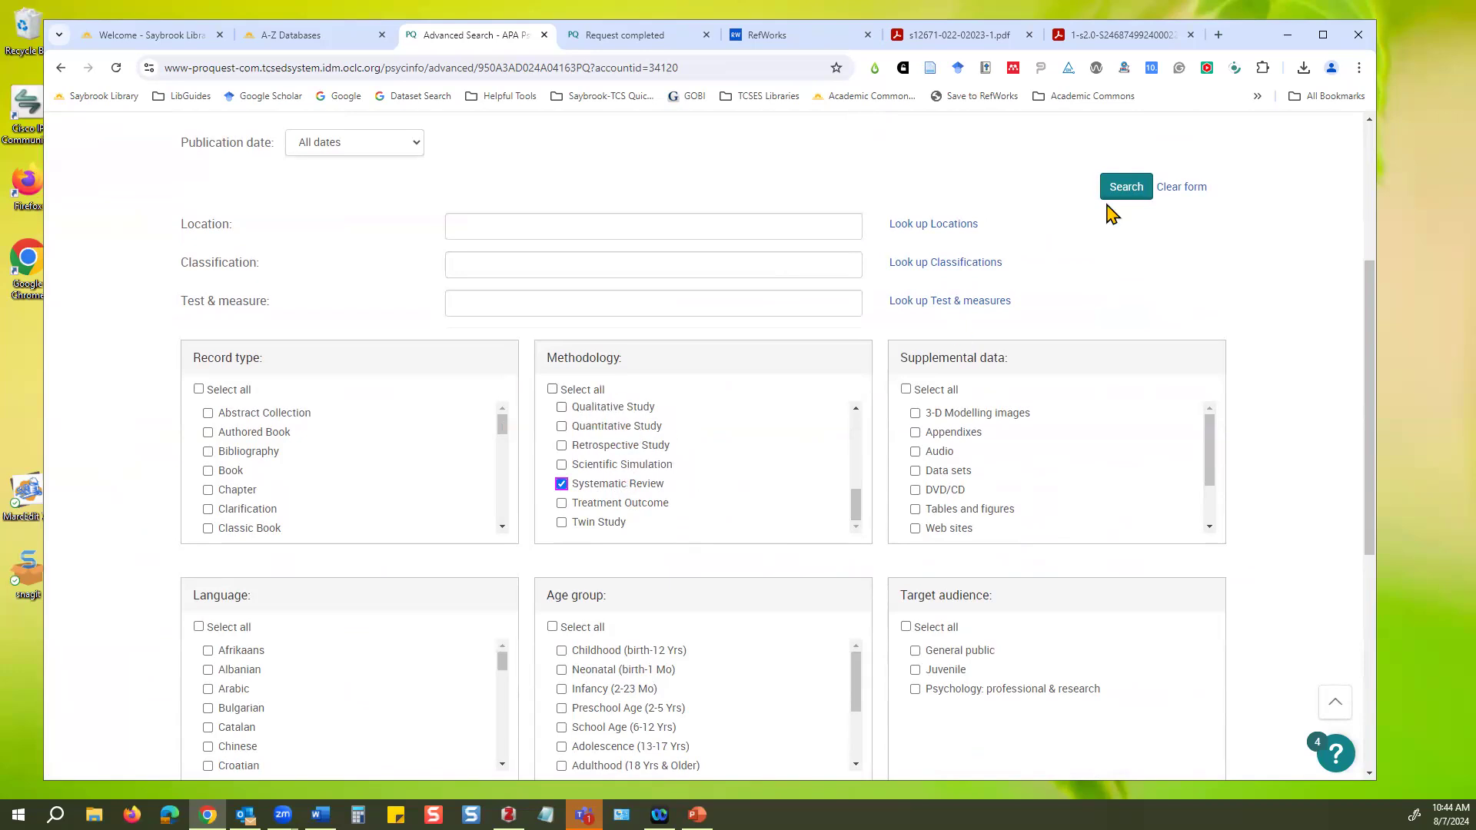
click(1127, 188)
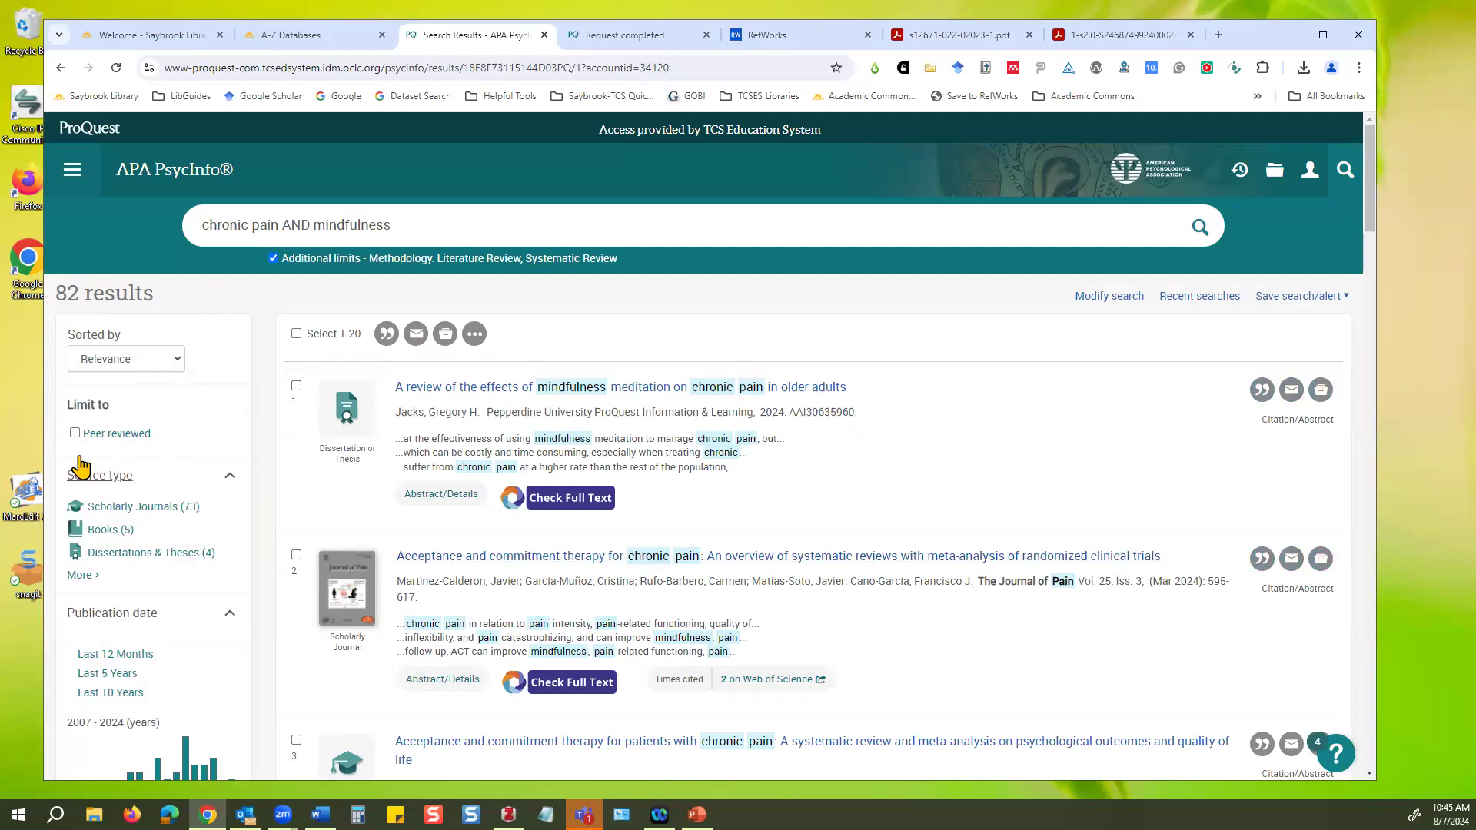
Reopen the search form, clear it, and enter chronic pain as the first term, searched in All subjects & indexing.
click(1115, 301)
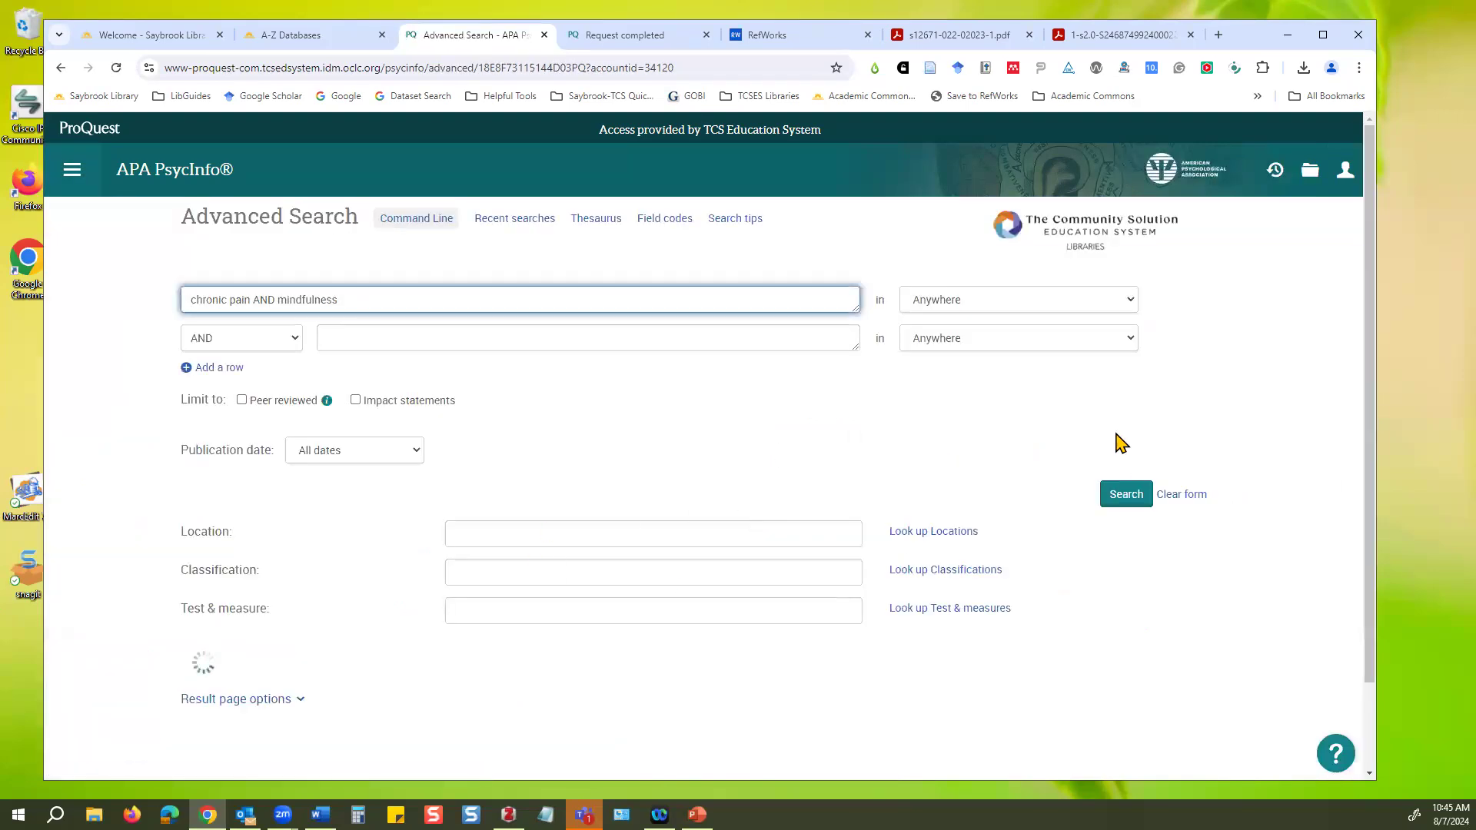
click(1184, 495)
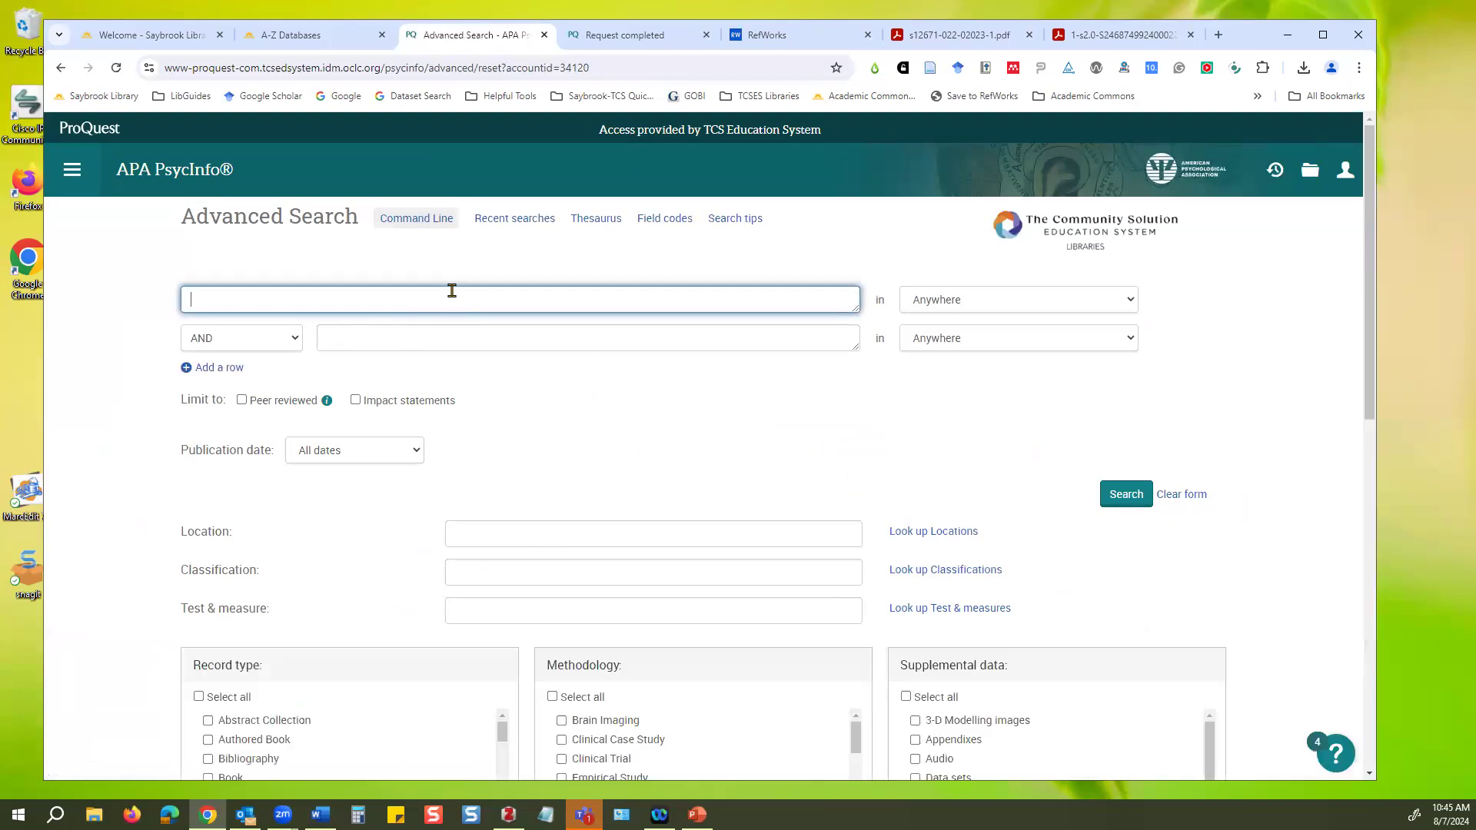
text(chro)
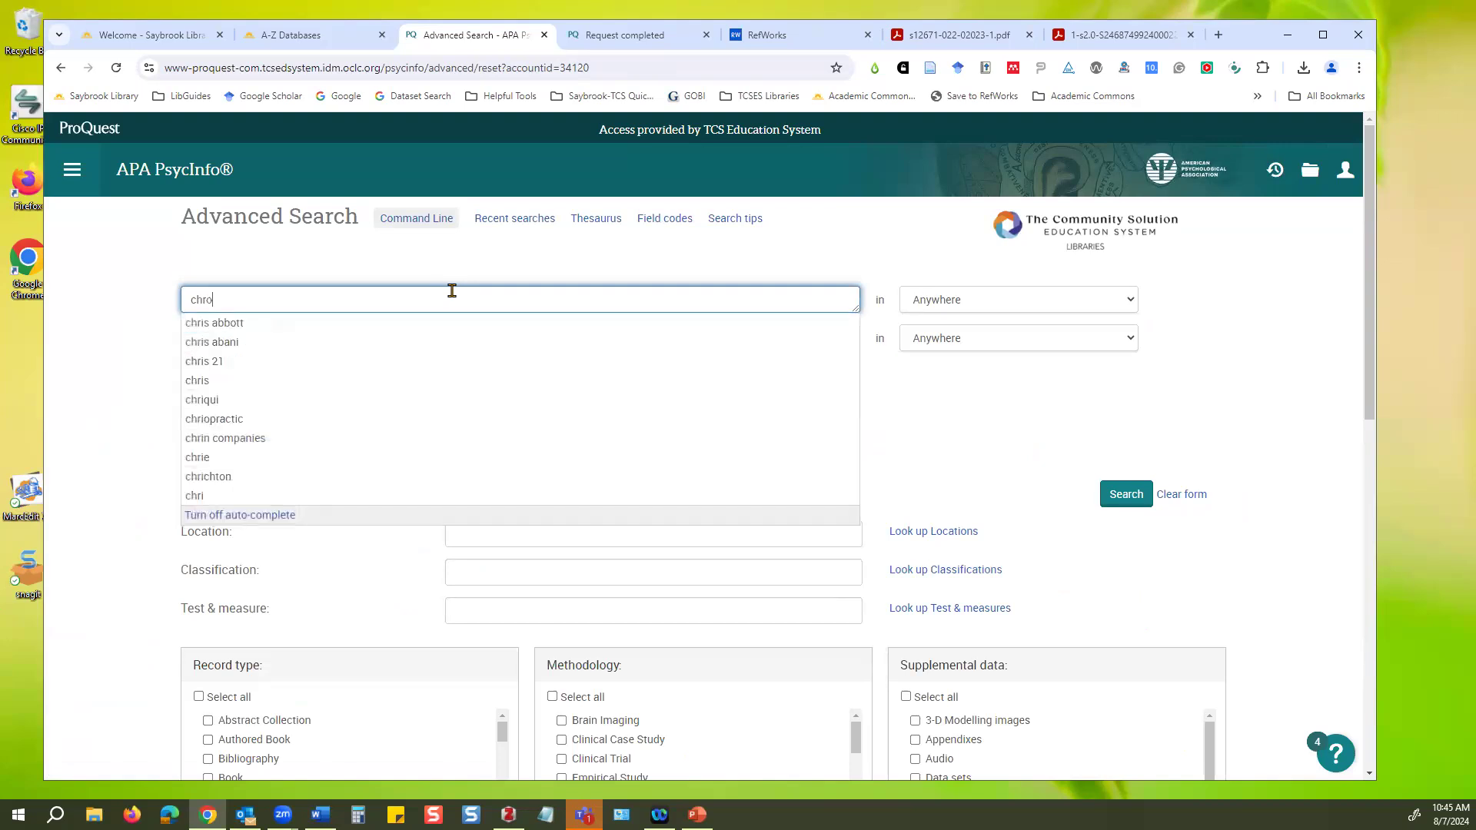
text(nic pain)
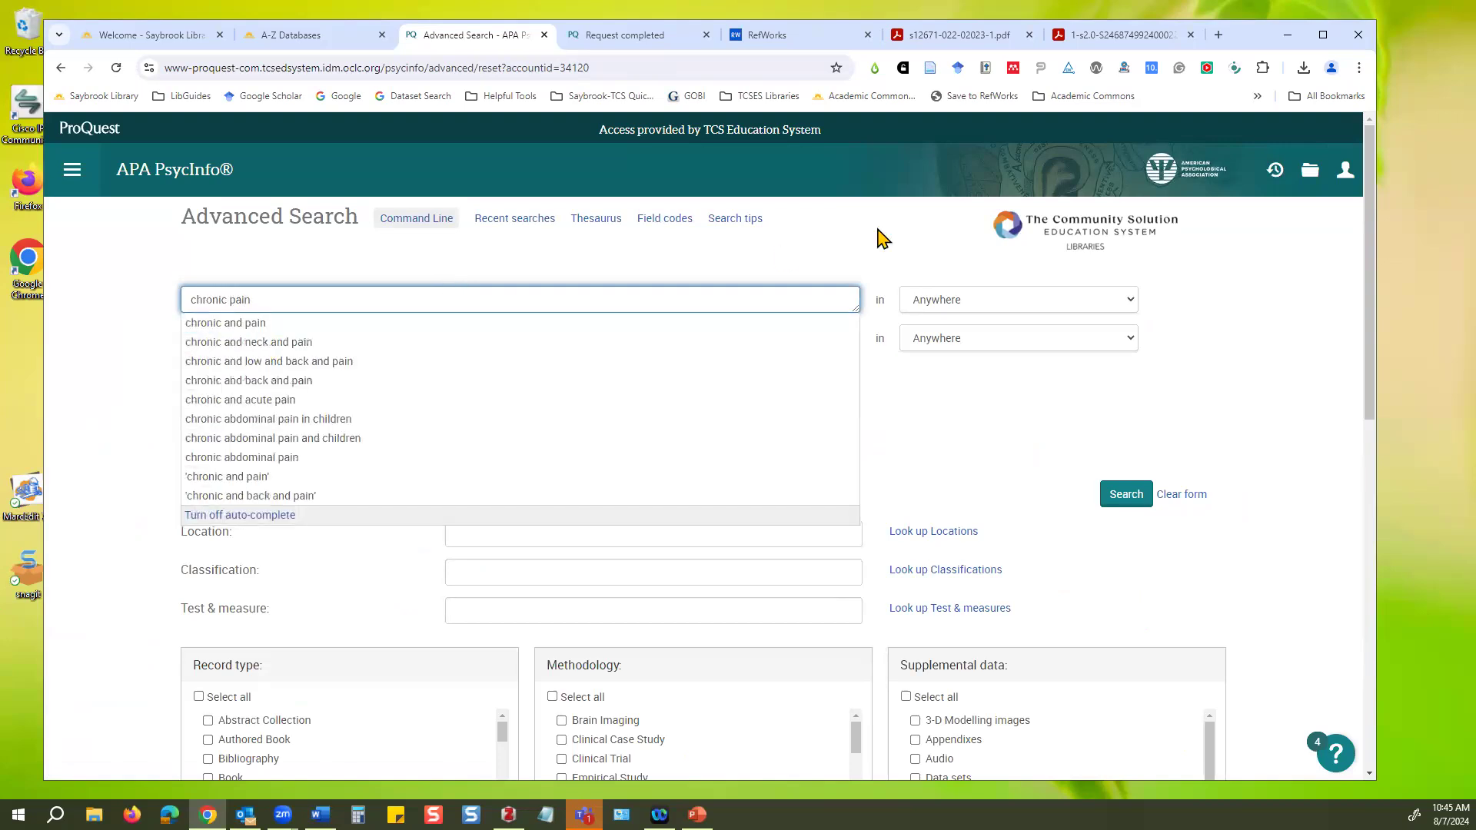
click(1130, 302)
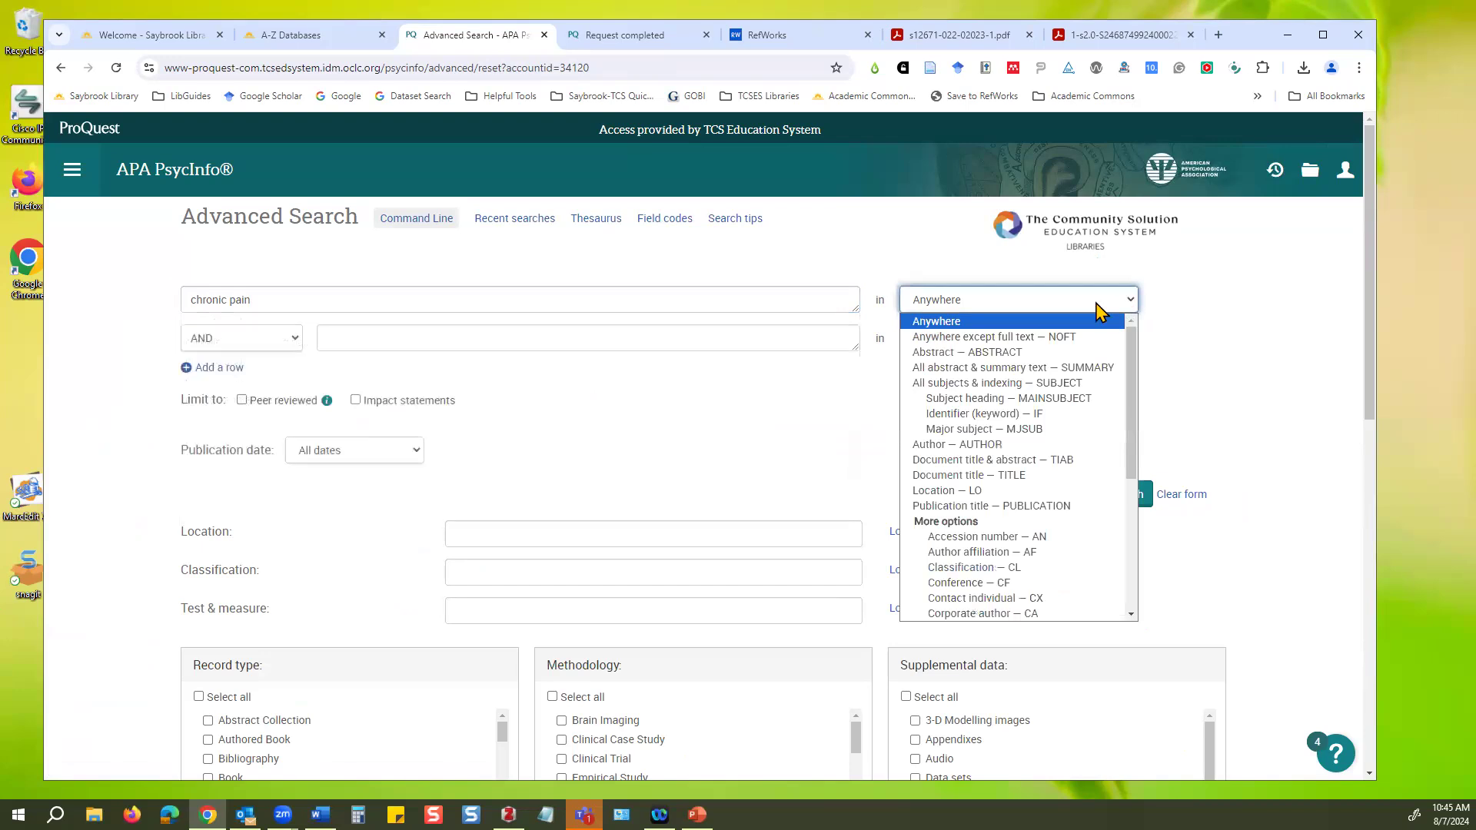
click(974, 387)
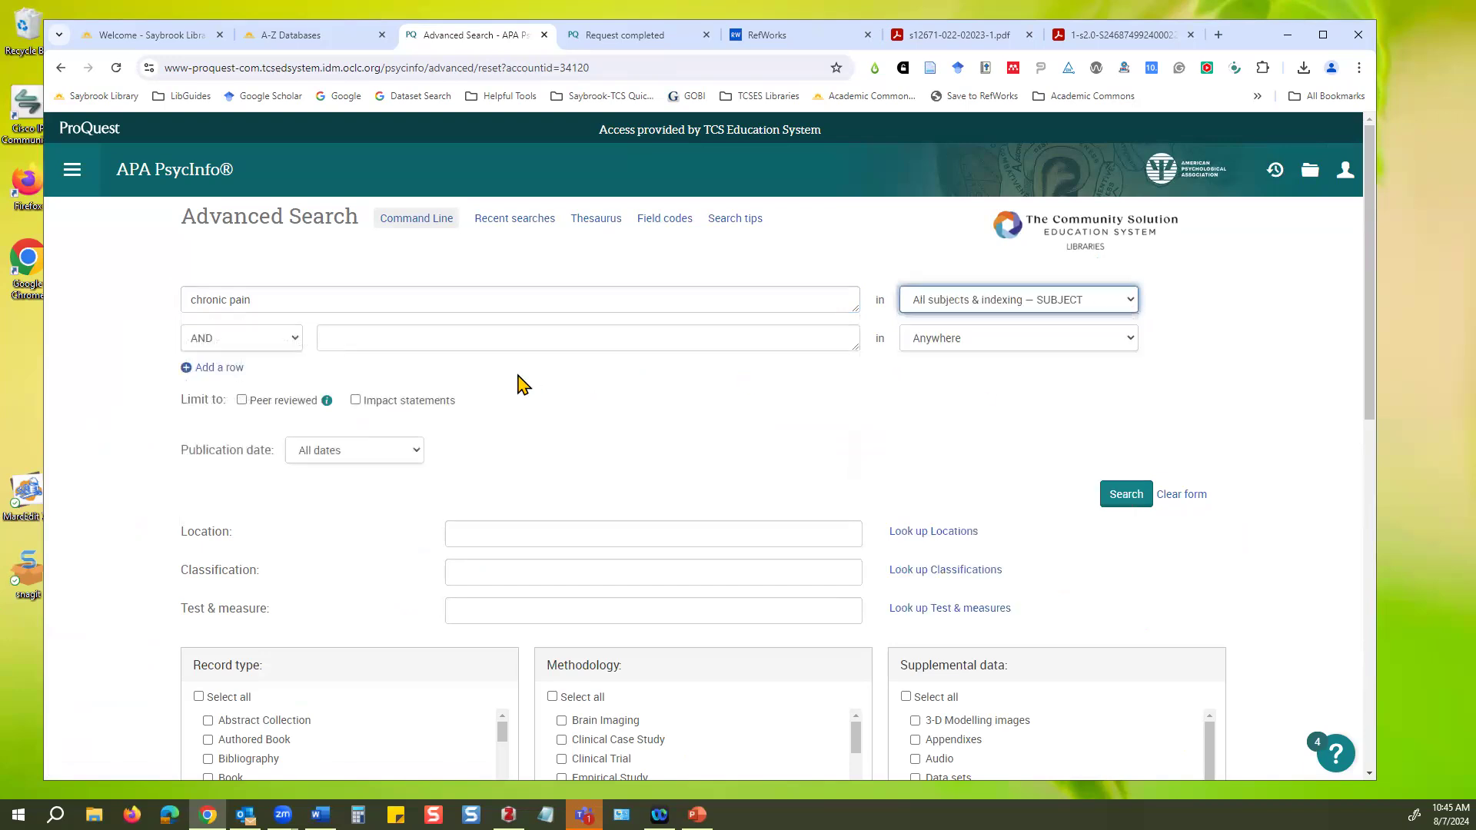
Enter mindfulness as the second search term, combined with AND and searched anywhere, and run the search.
click(413, 342)
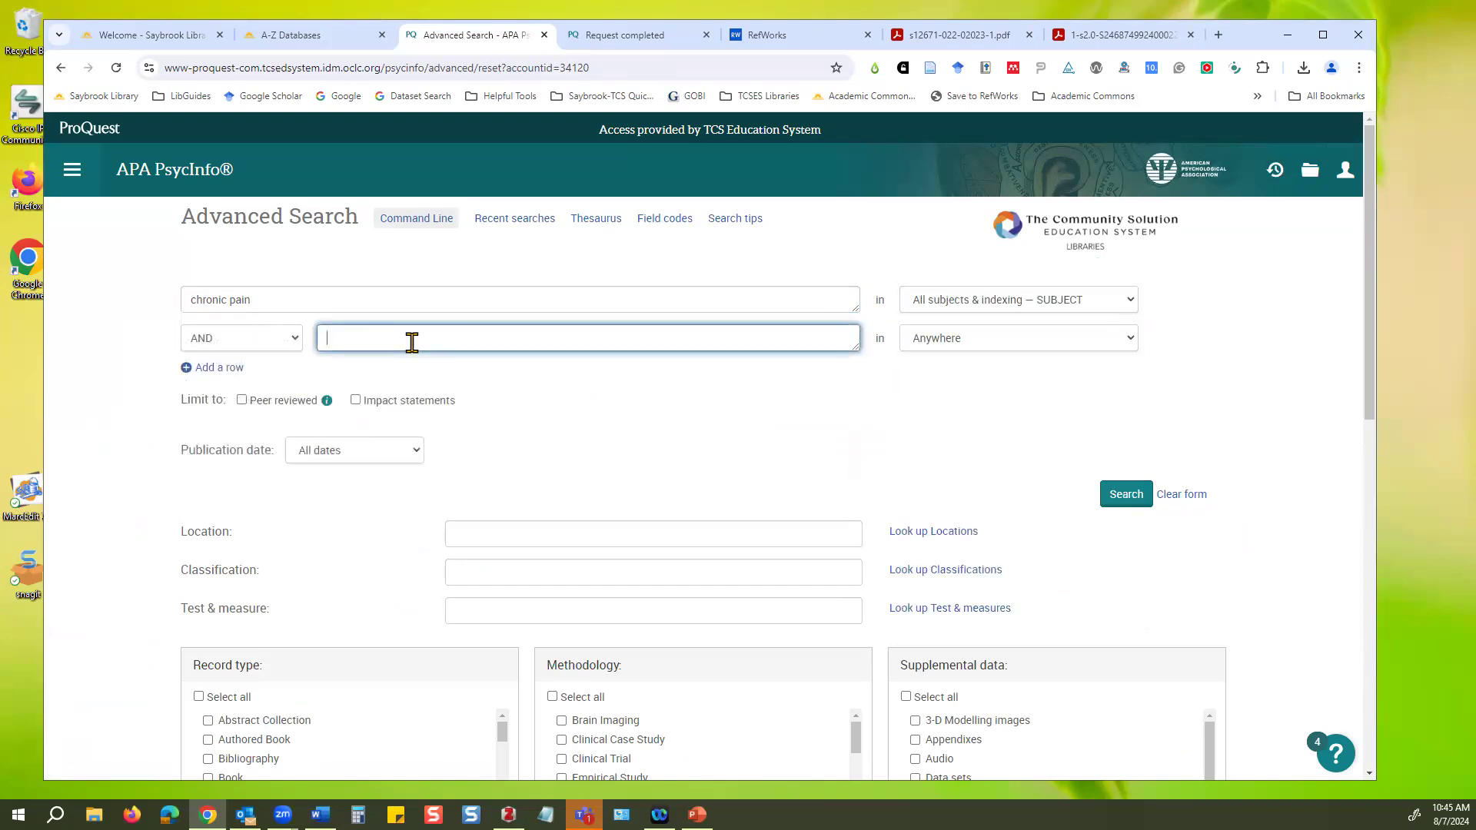
text(mindfulness)
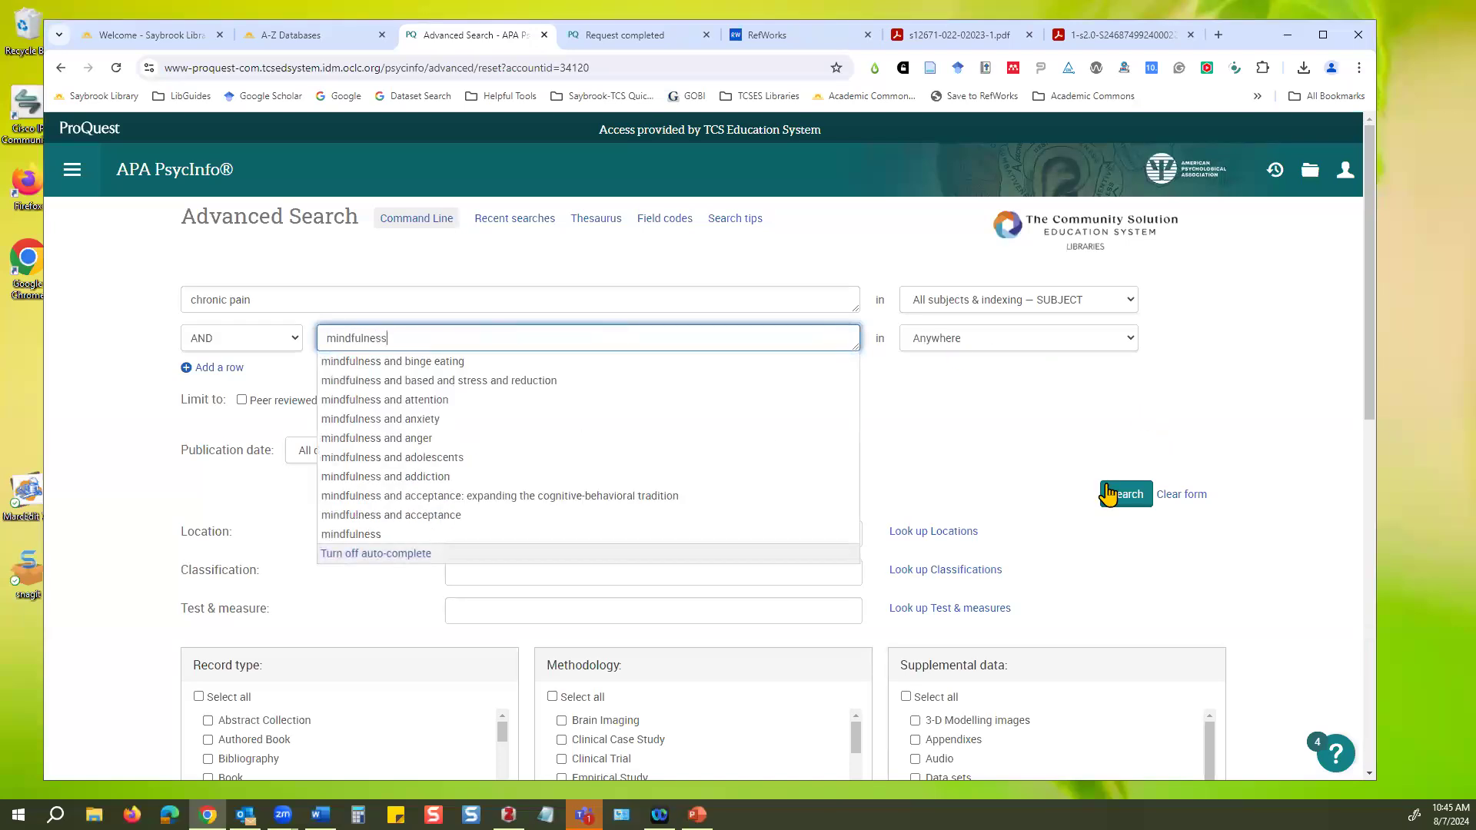
click(1108, 494)
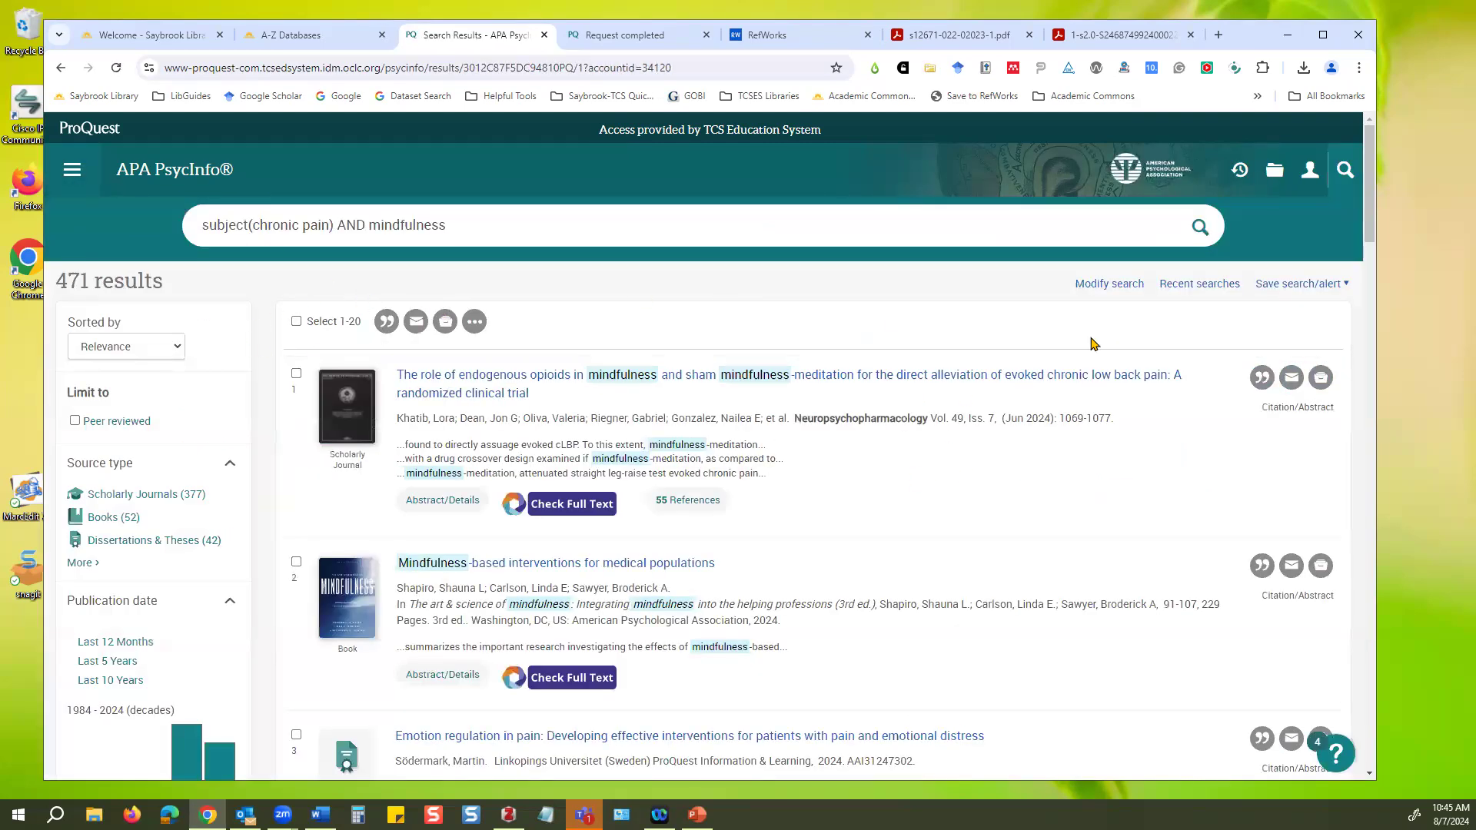
Modify the search so mindfulness is also searched in All subjects & indexing, and run it again.
click(1100, 286)
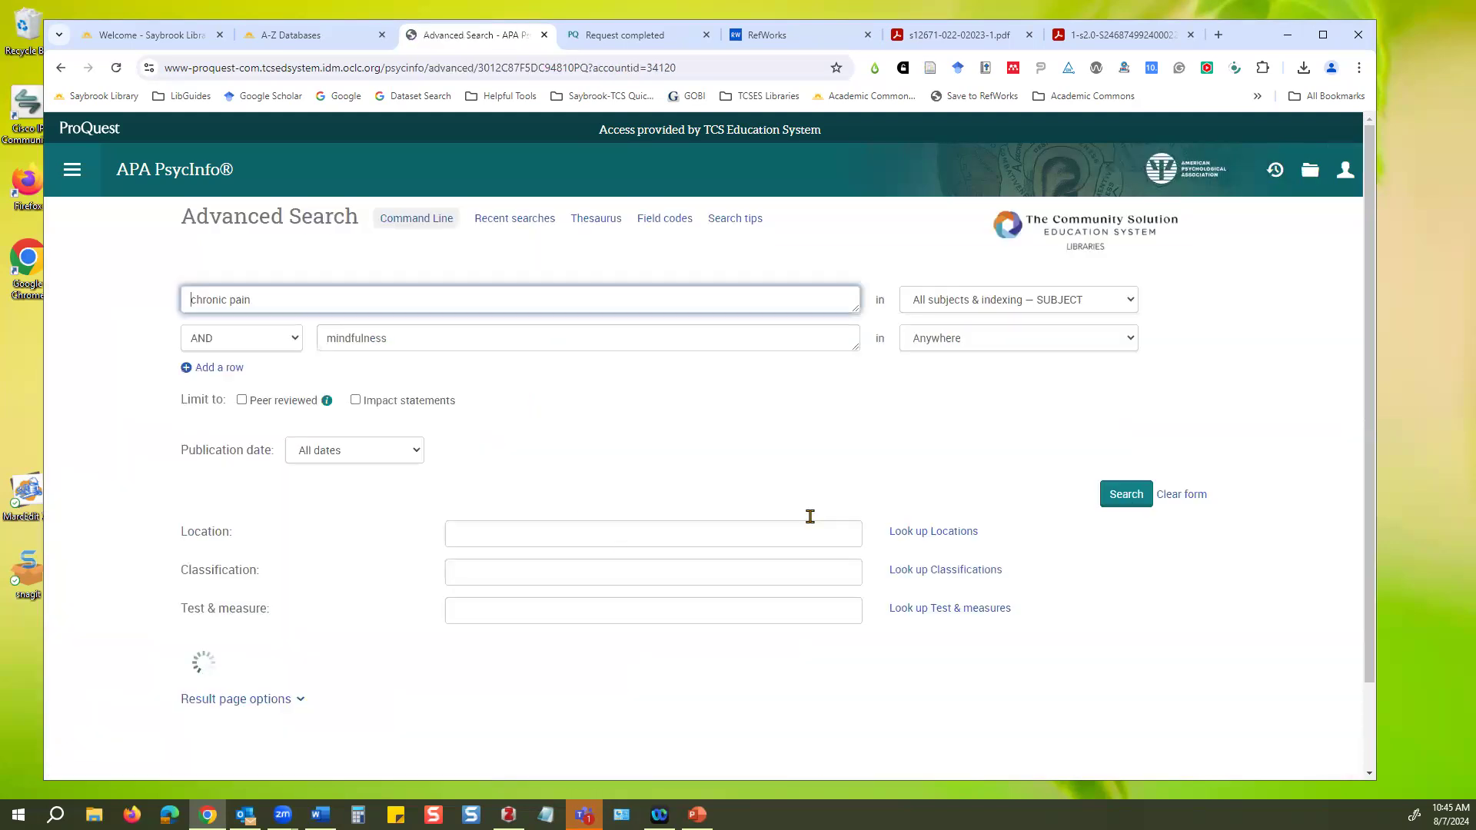
click(1110, 339)
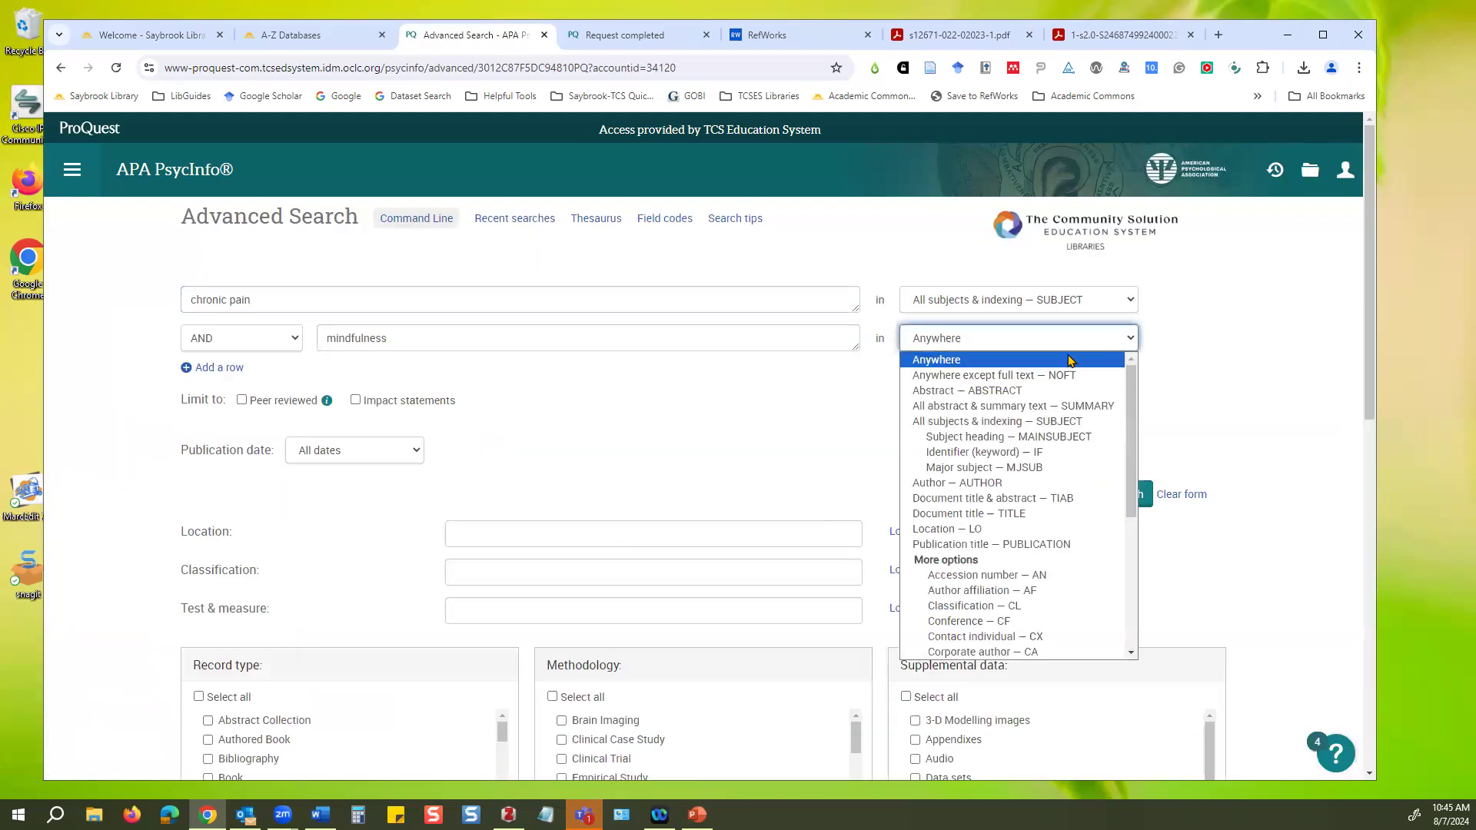
click(1061, 424)
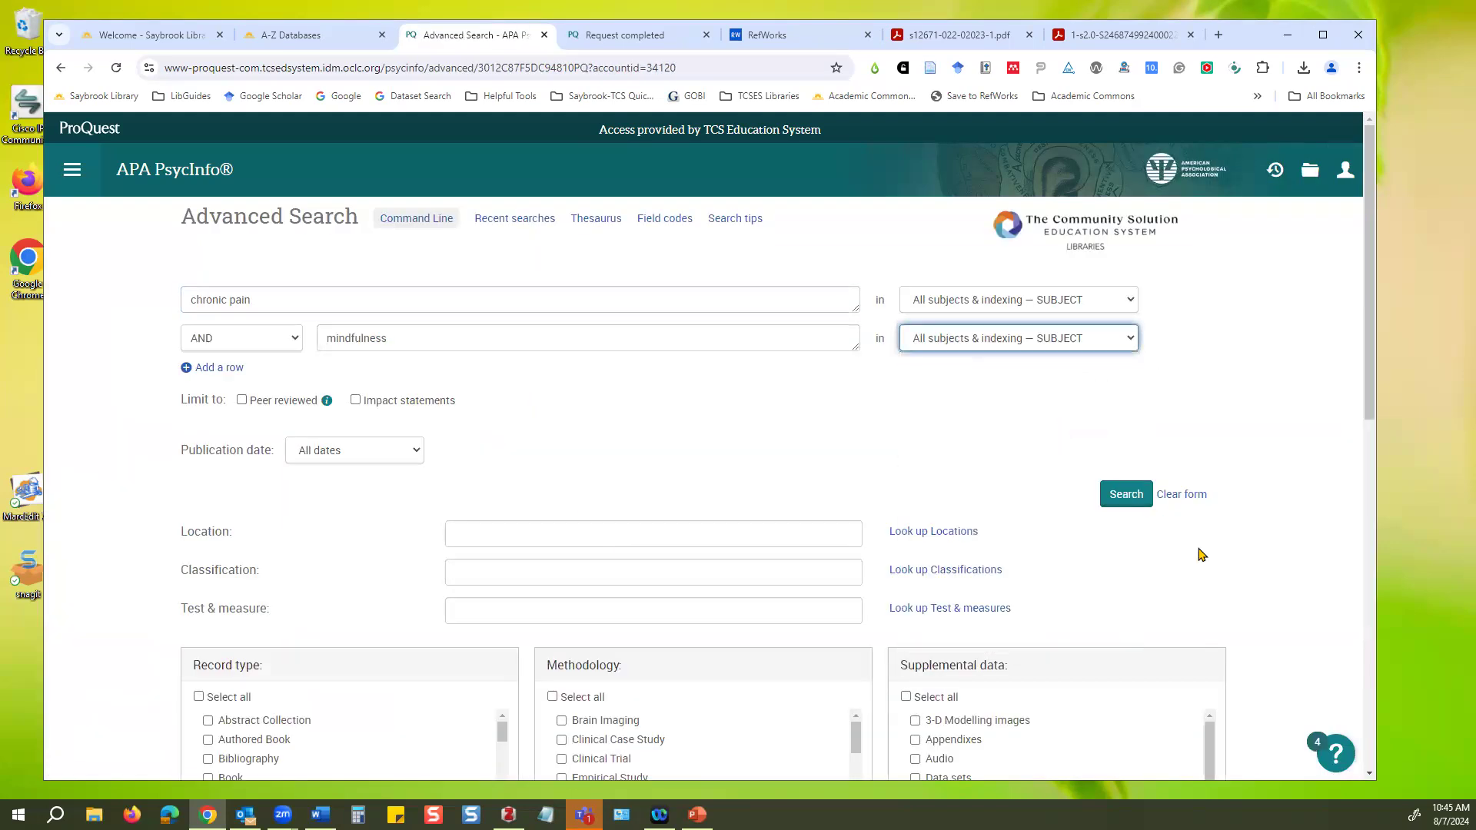
click(1135, 498)
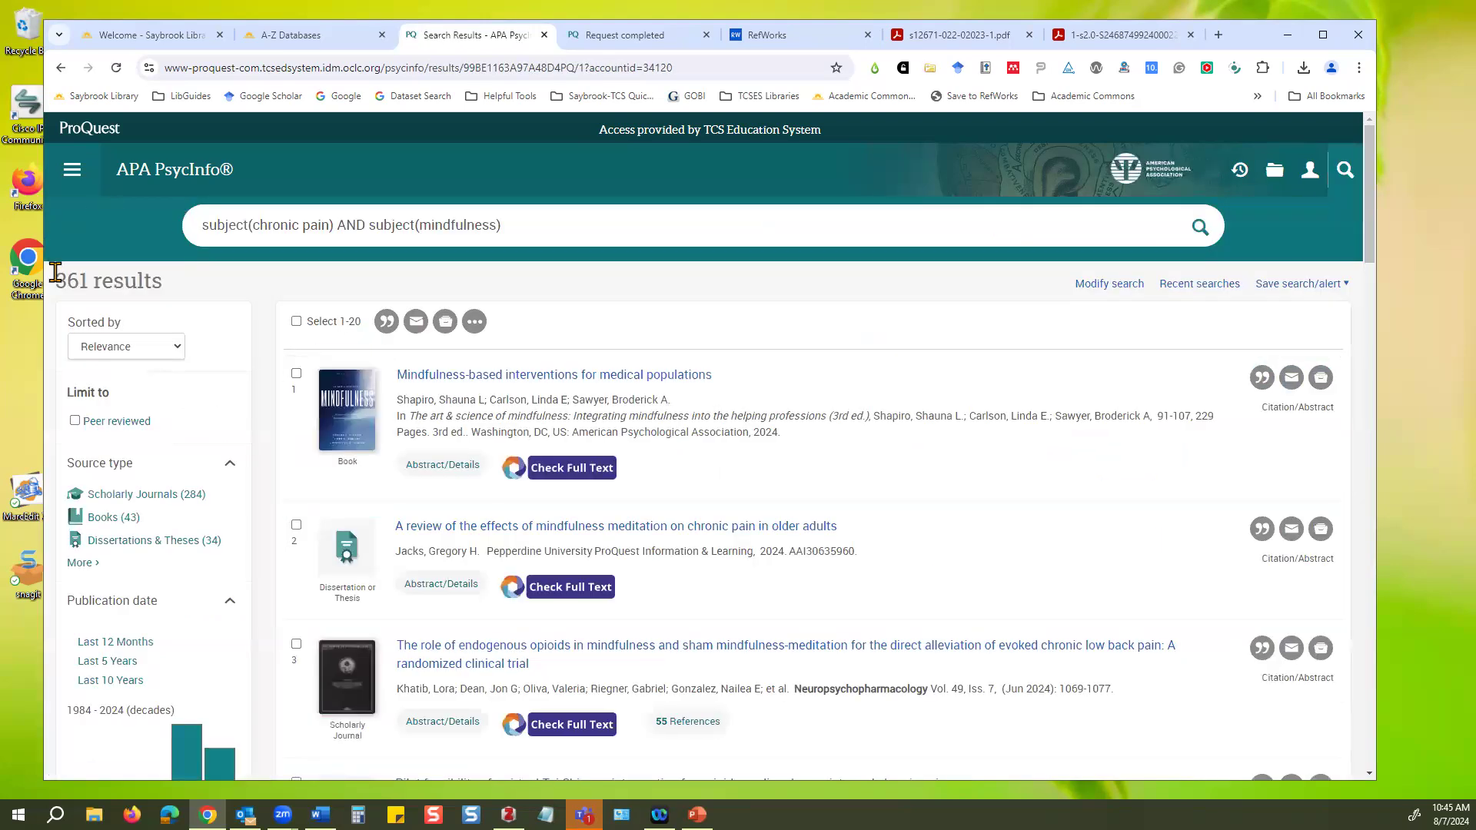
Limit the results to peer reviewed and highlight the result count before and after applying the limit.
drag(54, 279, 152, 275)
click(152, 275)
triple_click(158, 284)
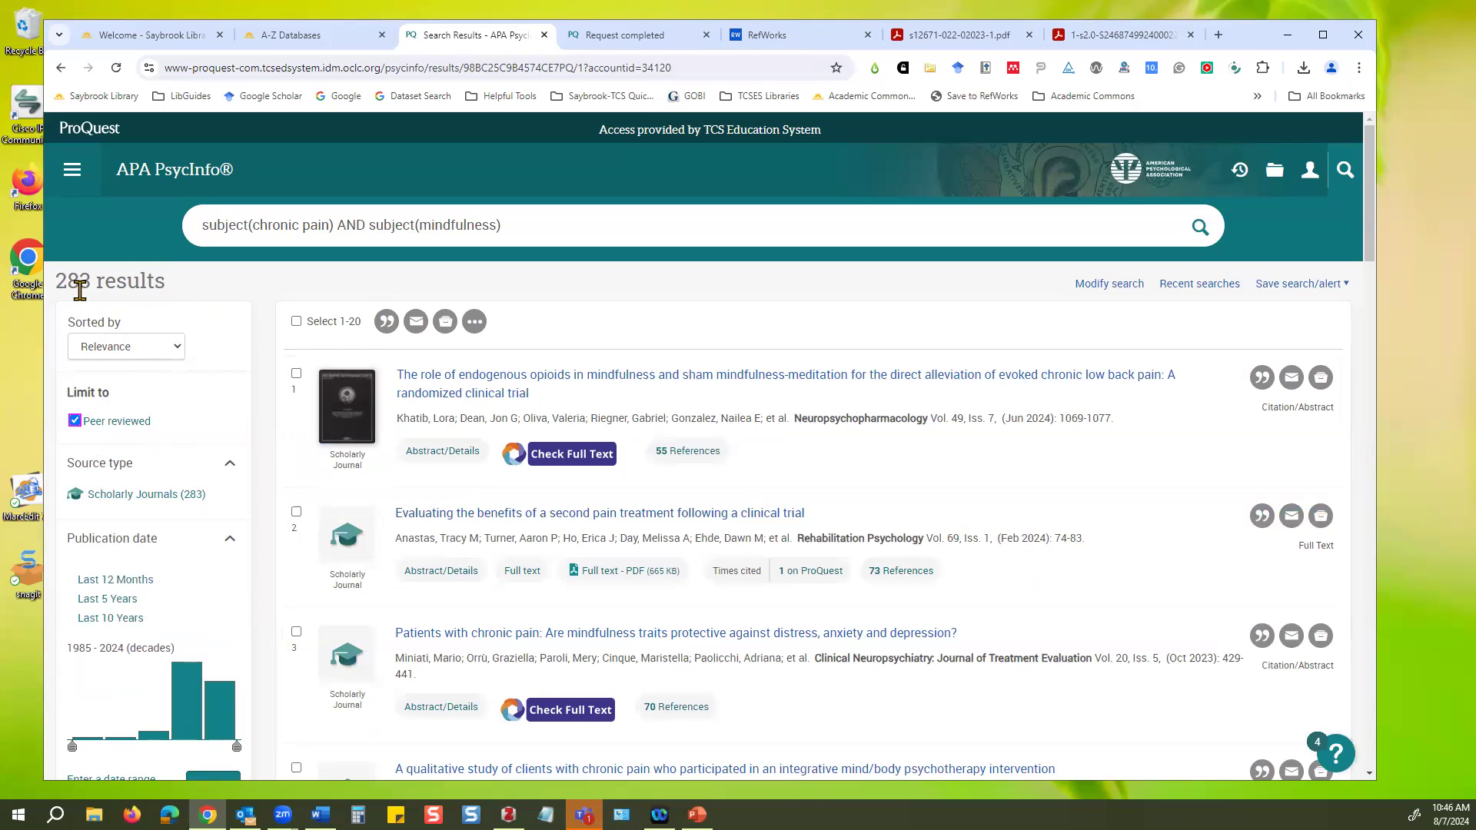
drag(48, 282, 168, 286)
click(168, 288)
Reopen the search form, clear all its terms, and open the thesaurus, moving its window over the form.
click(1118, 284)
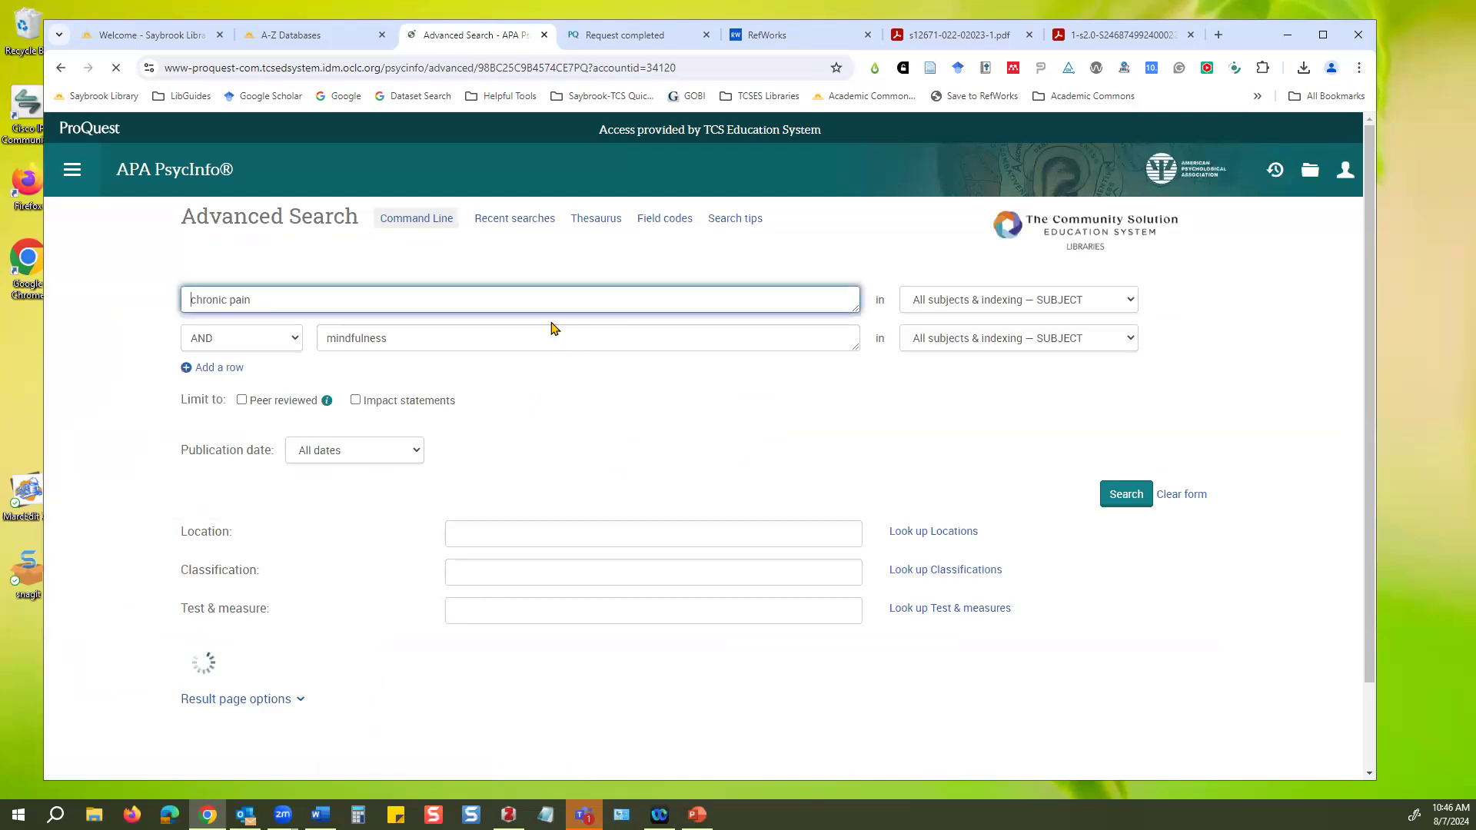
click(1202, 494)
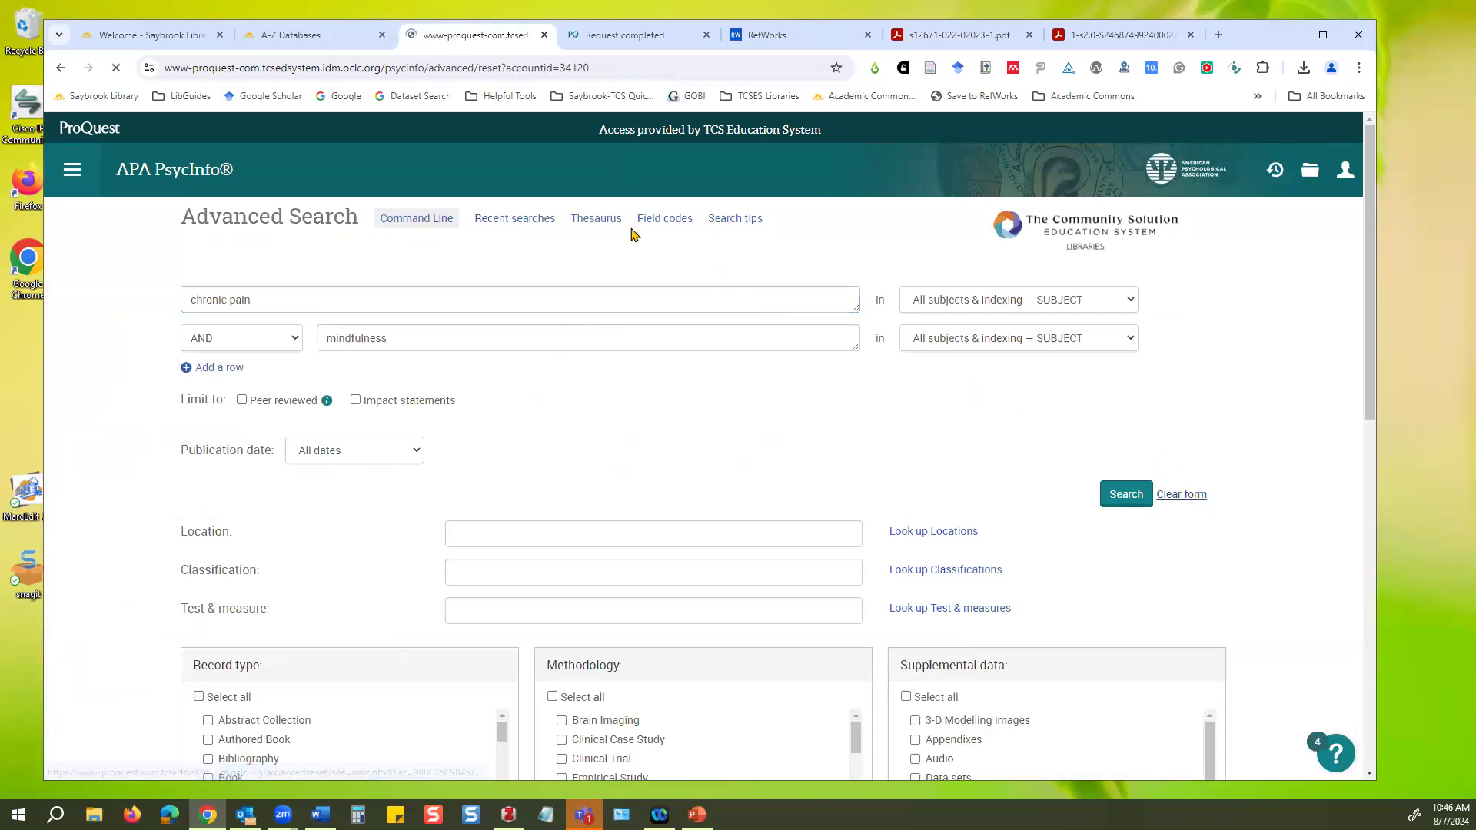
click(598, 220)
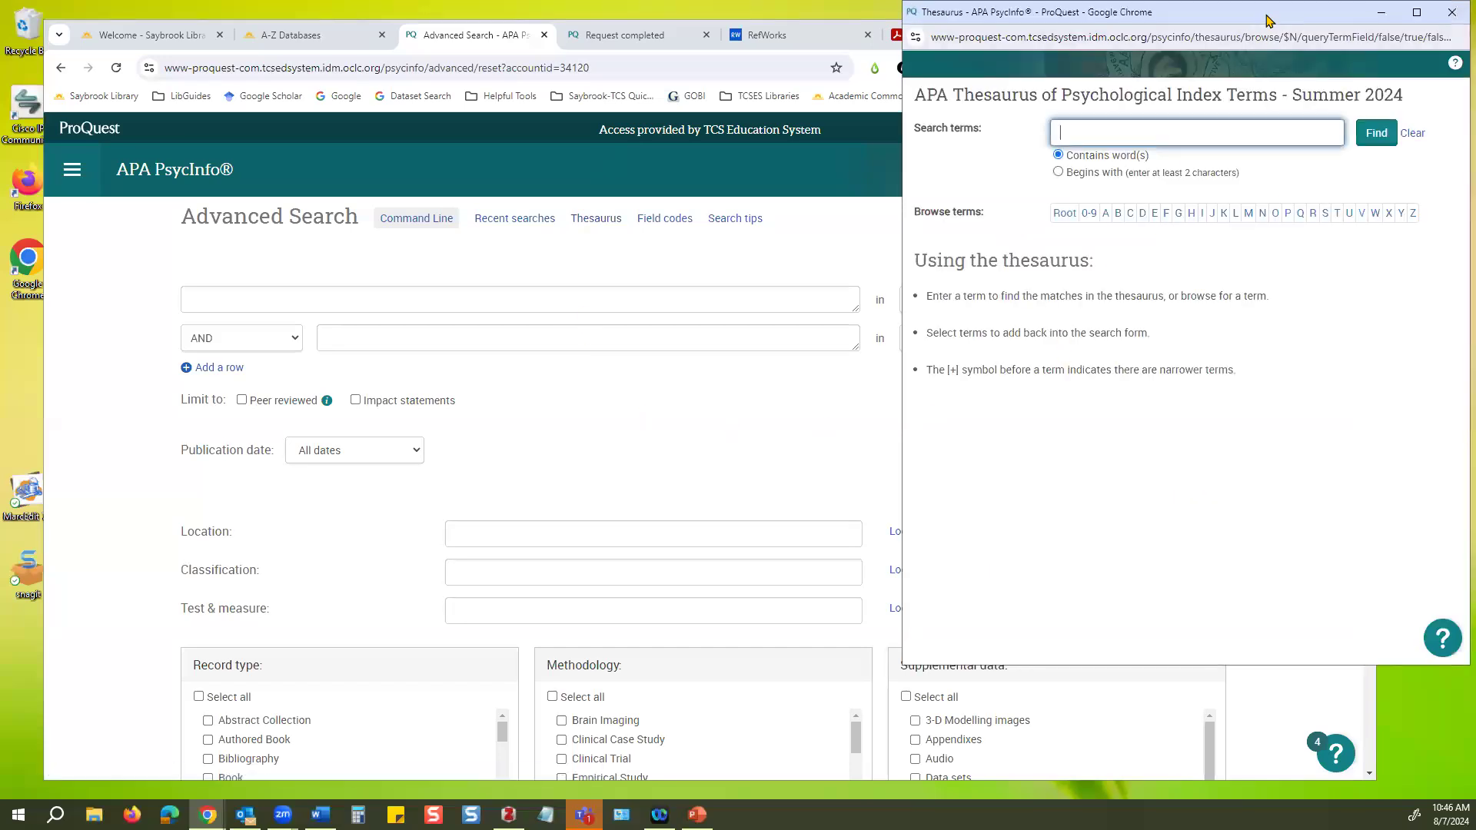
drag(1263, 22, 842, 142)
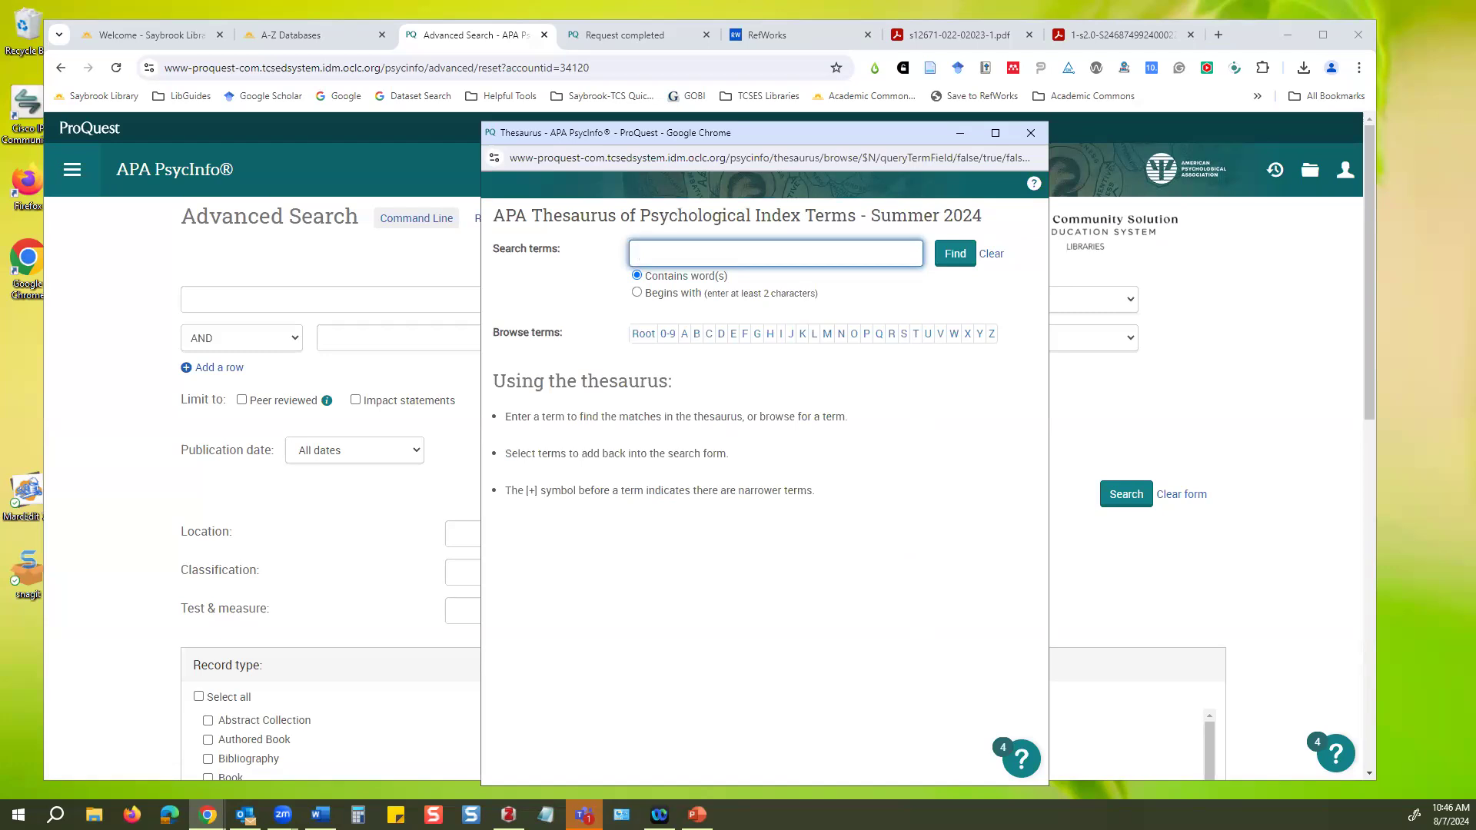
Find terms containing anorexia in the thesaurus, and select and deselect the term Anorexia Nervosa.
text(anorie)
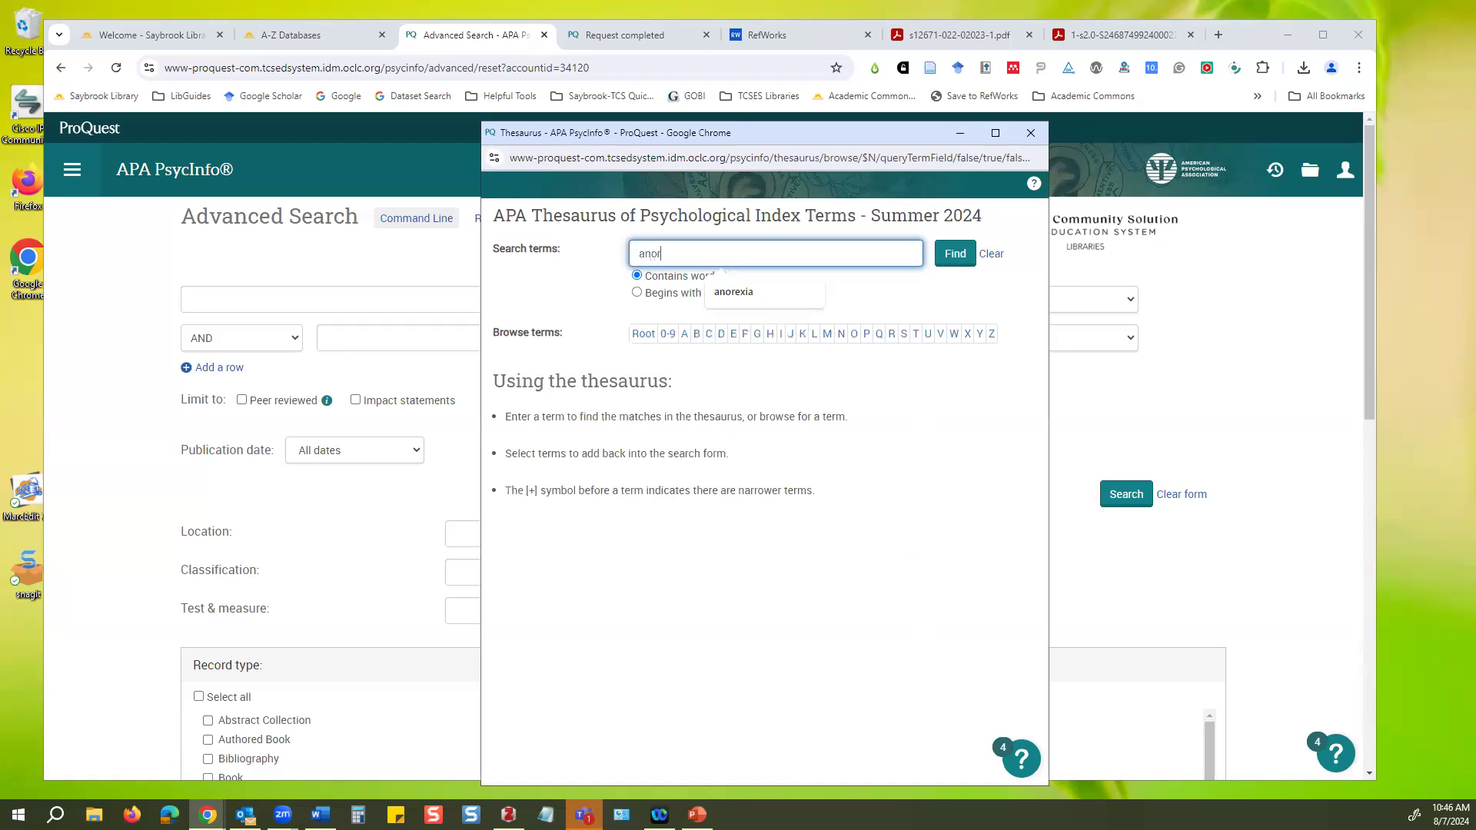
key(BackSpace)
key(BackSpace)
text(exia)
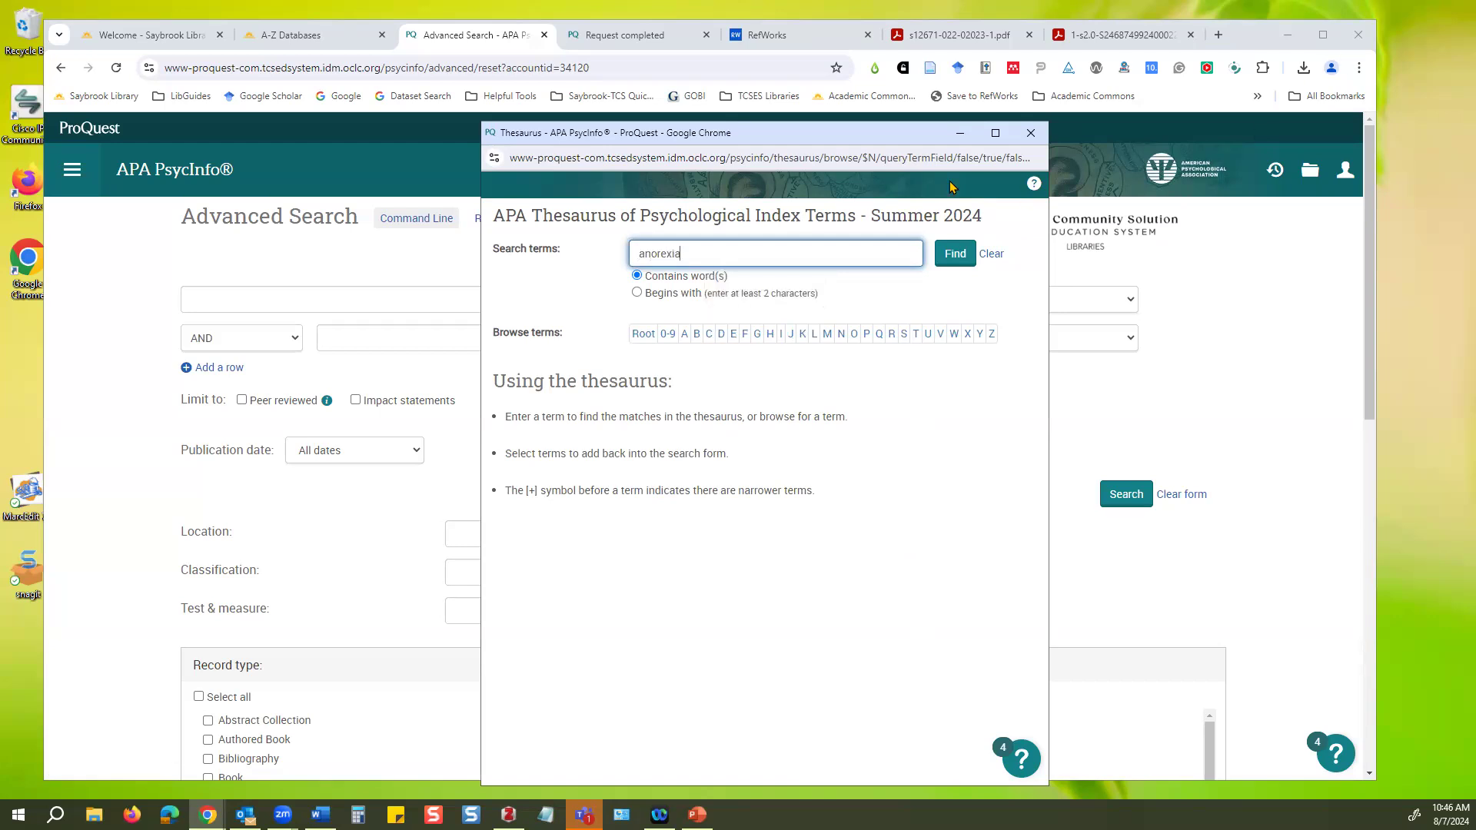
click(956, 252)
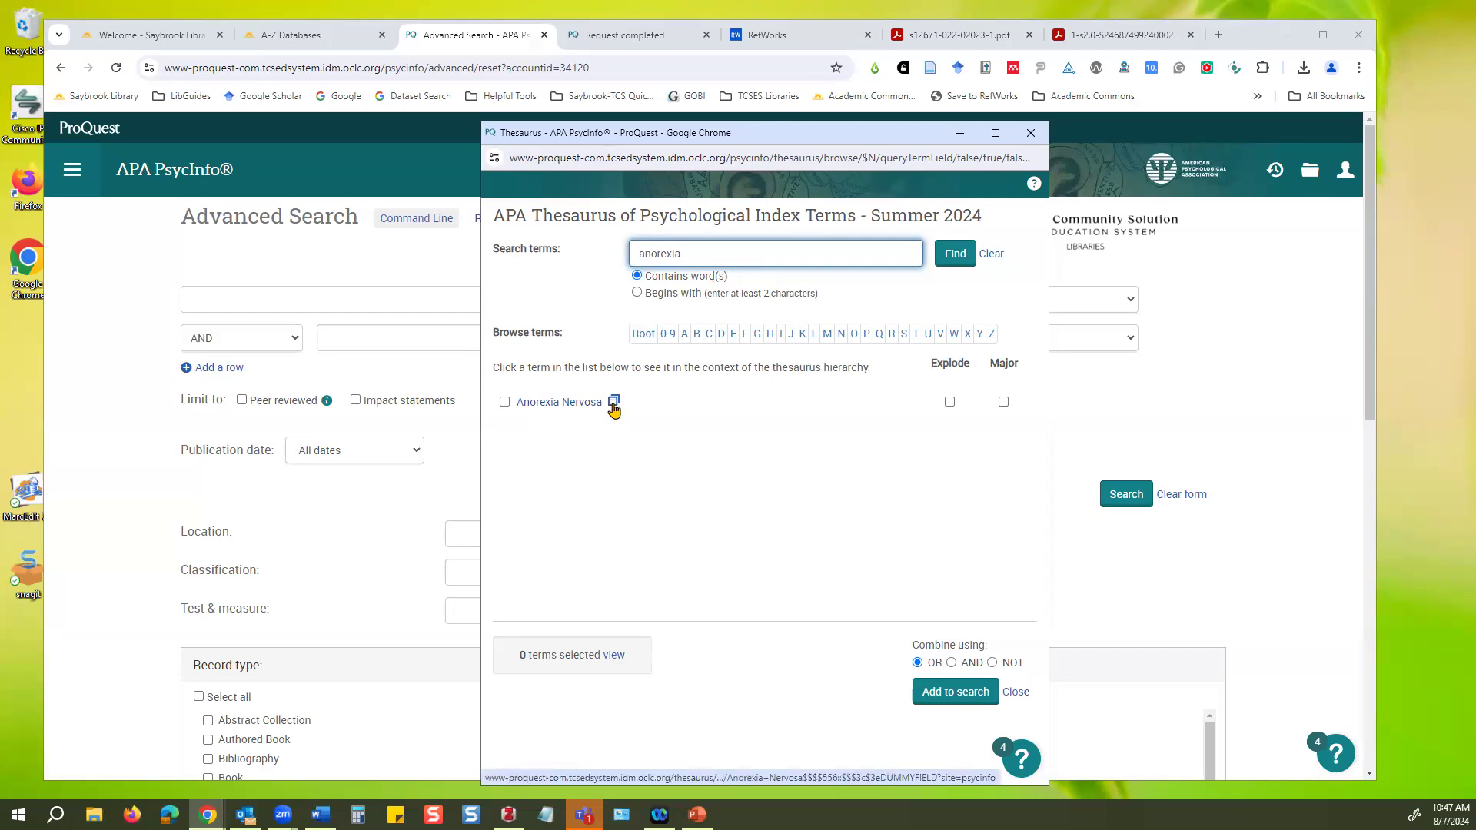
click(505, 402)
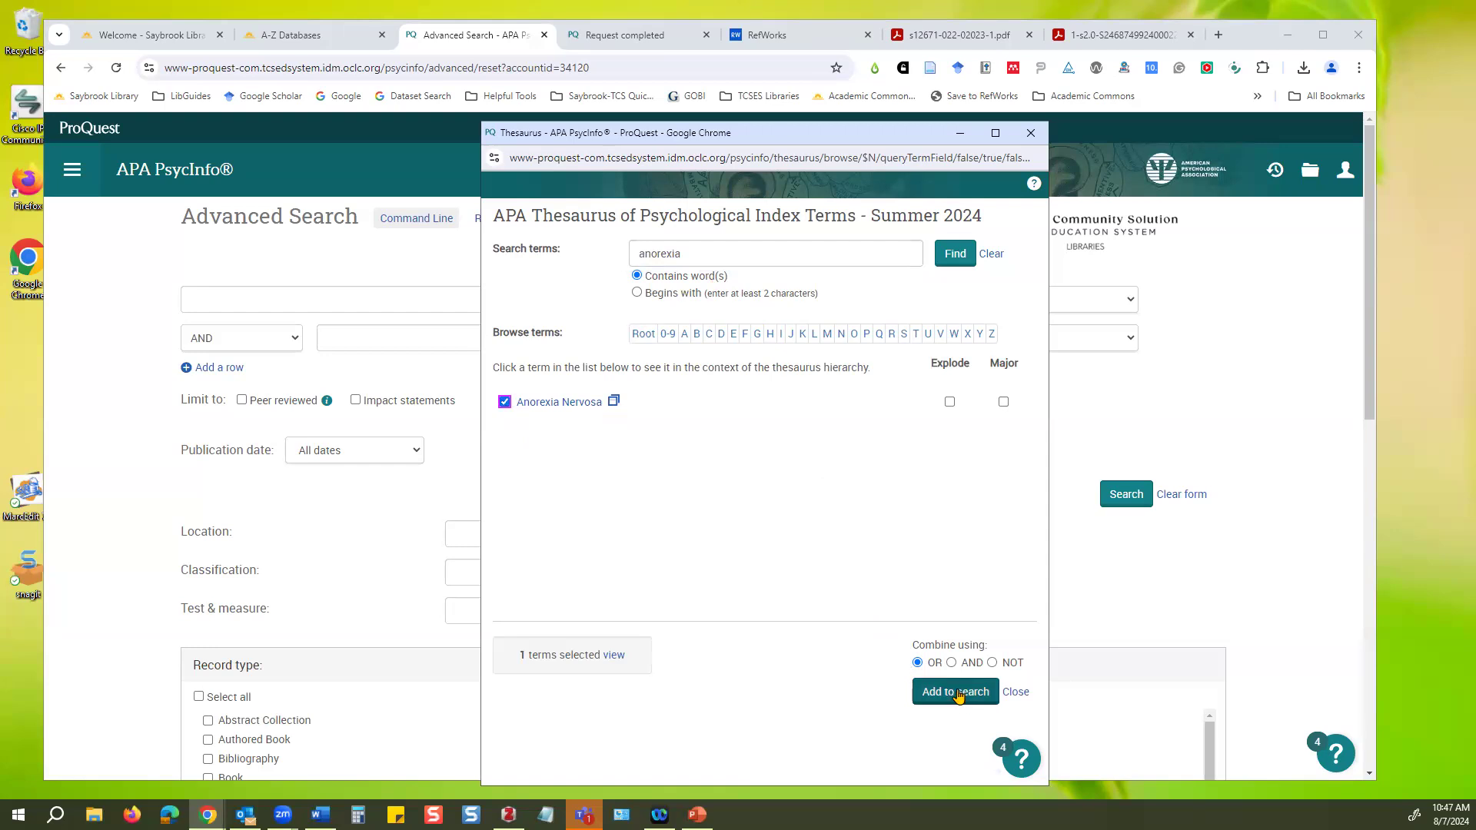
click(505, 403)
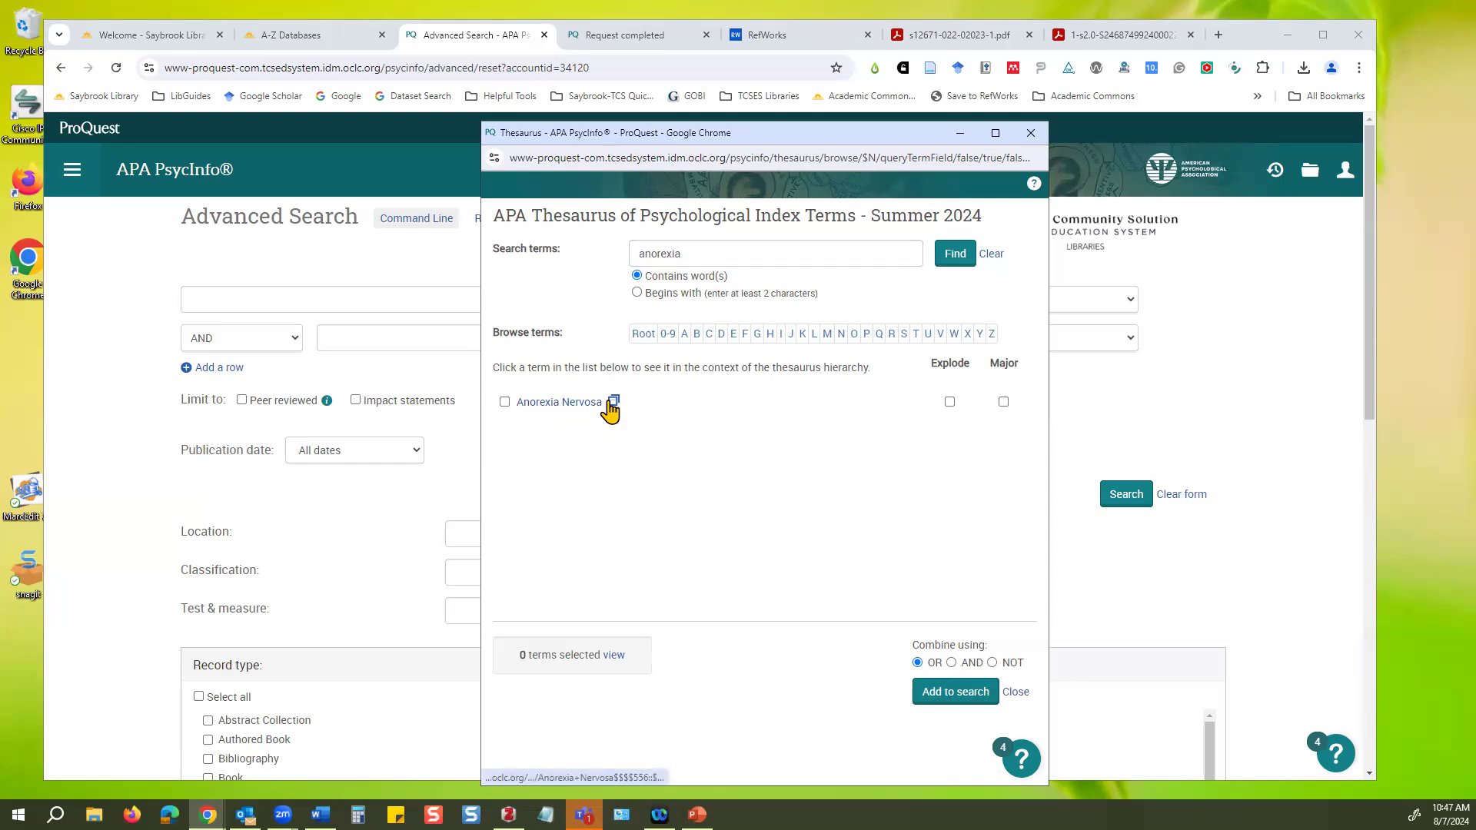
Open the thesaurus details for Anorexia Nervosa and highlight its definition, creation year and the thesaurus edition year.
click(614, 401)
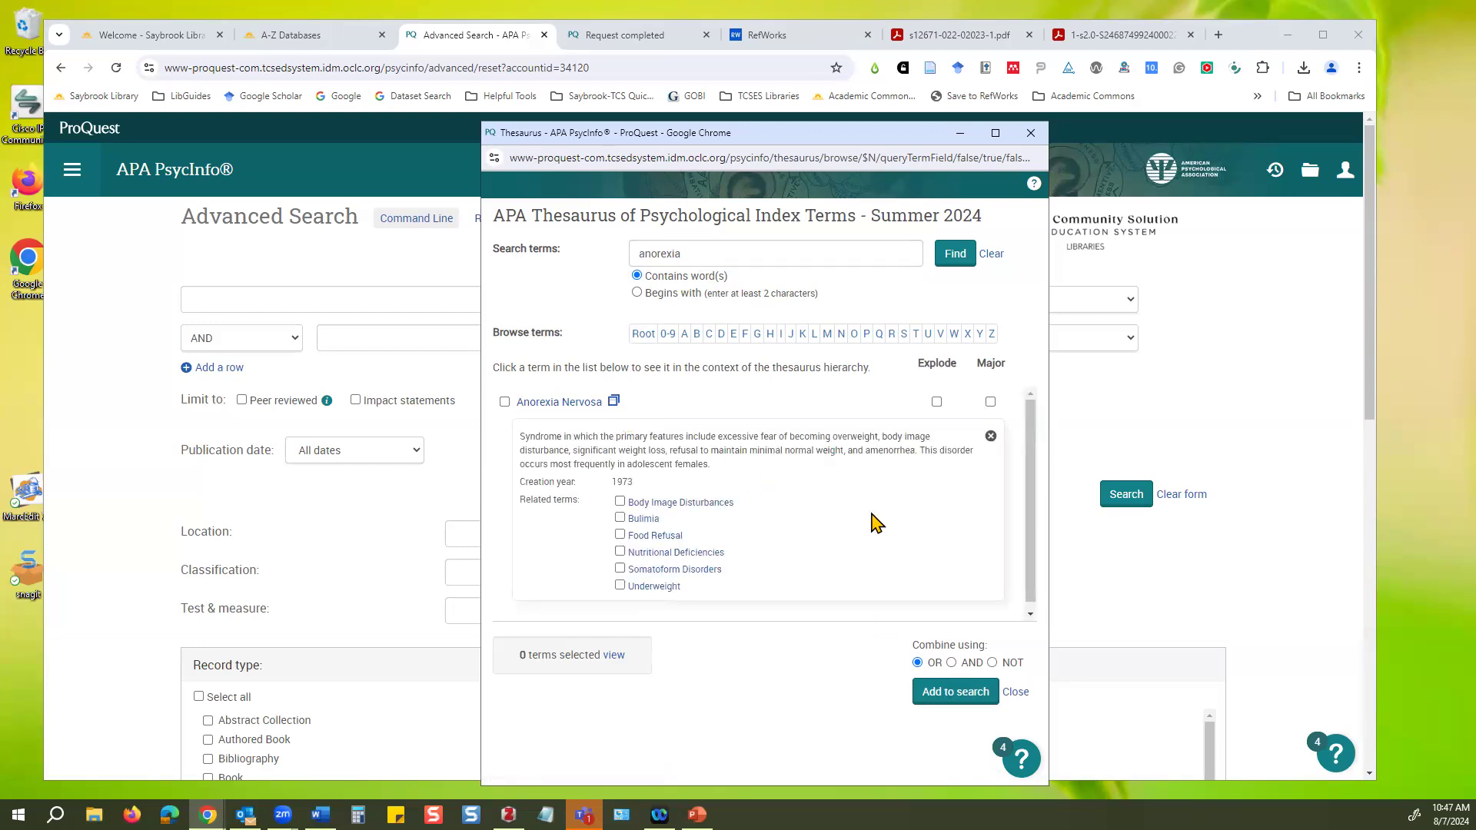
drag(518, 432, 858, 464)
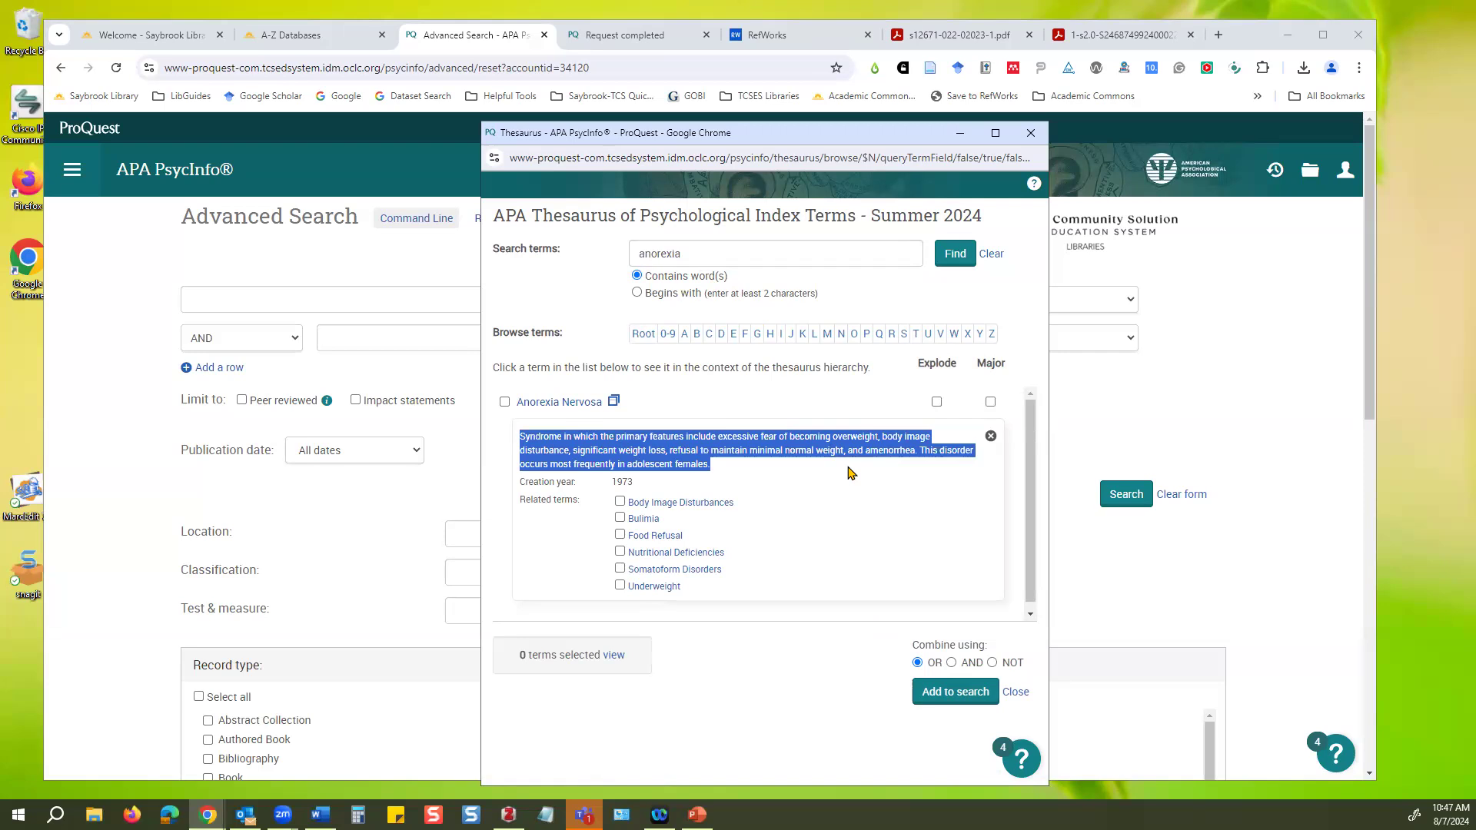
drag(613, 483, 642, 487)
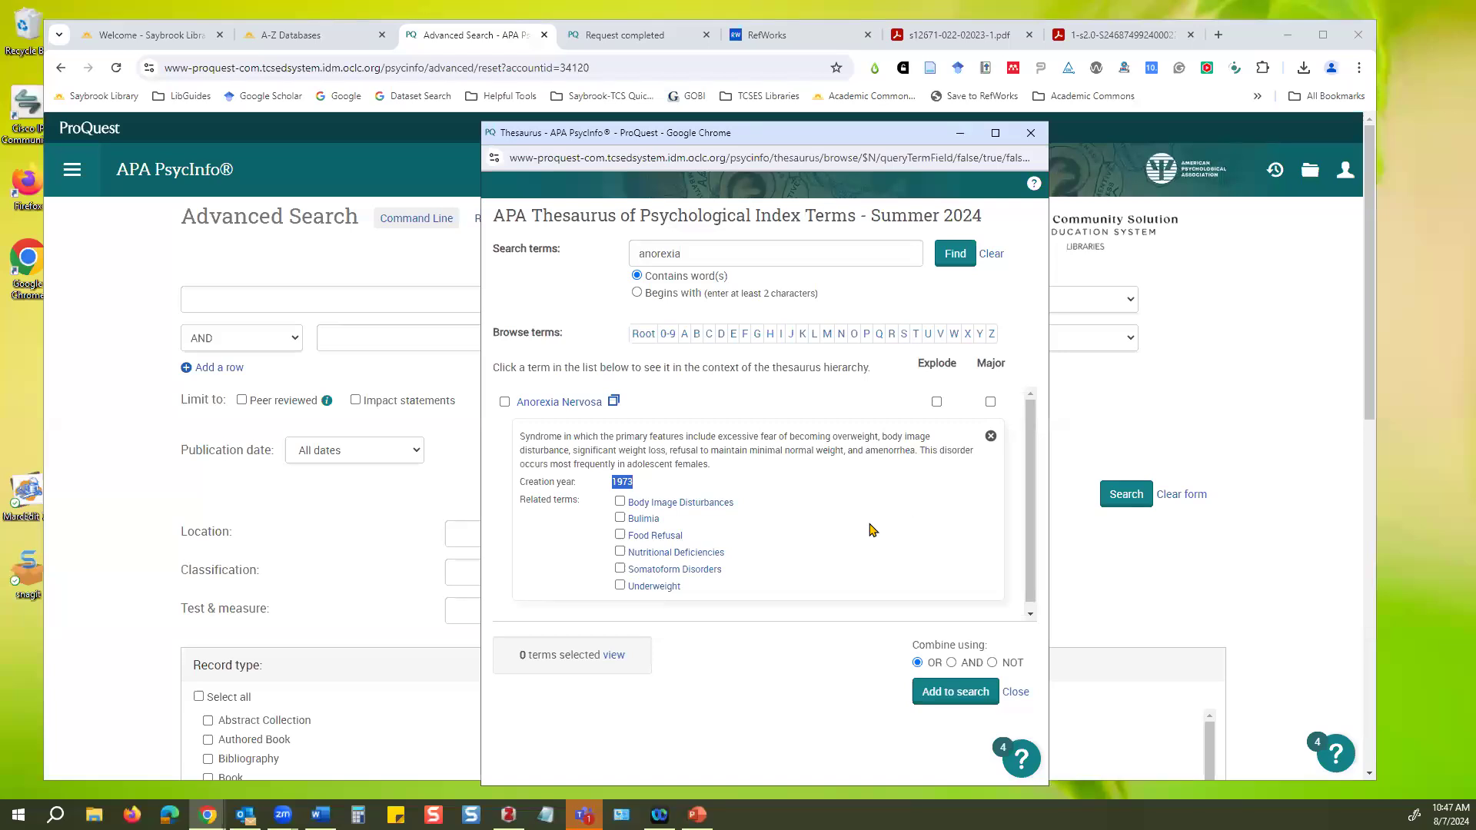
double_click(952, 218)
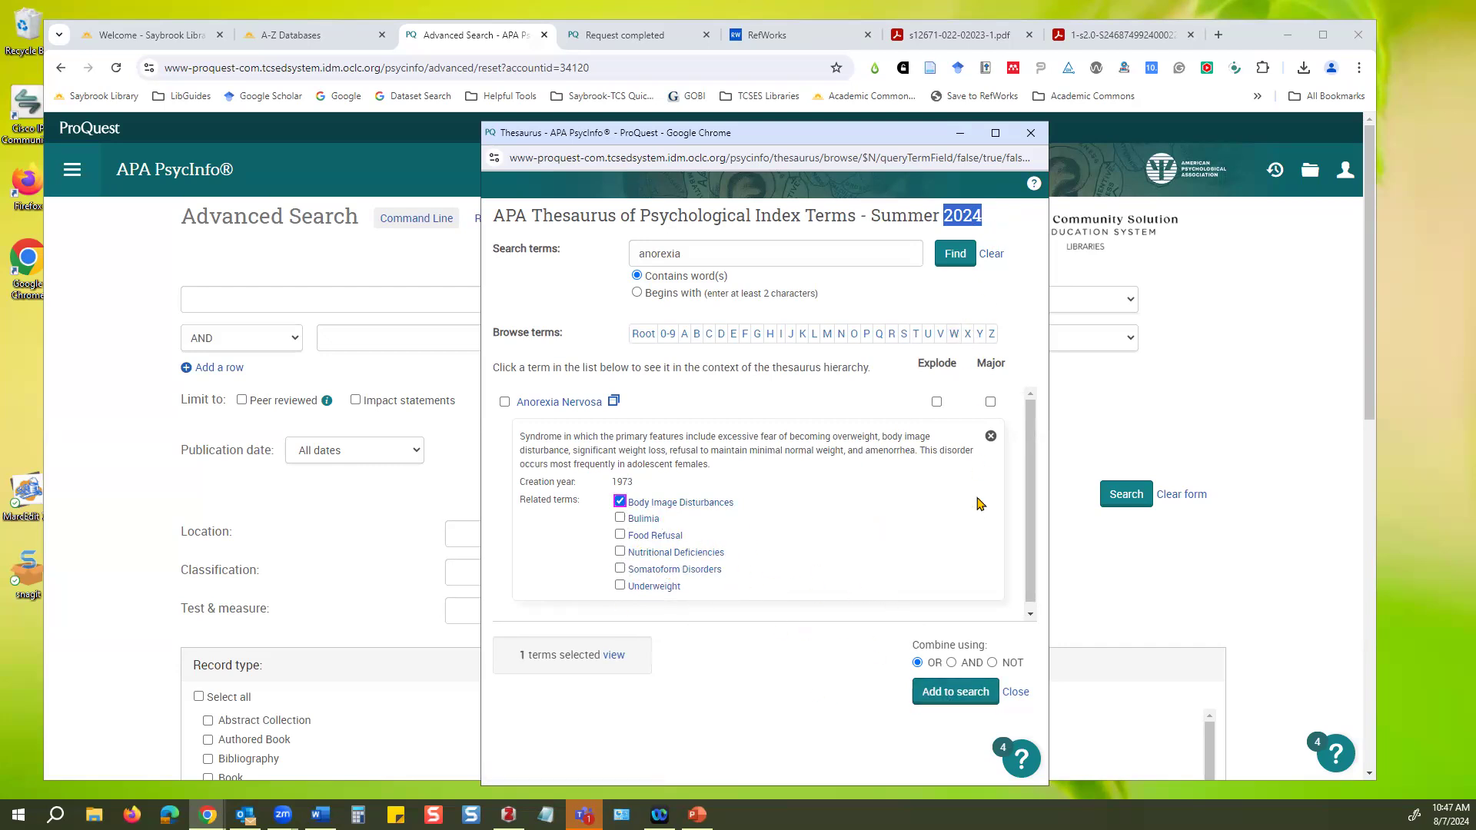
Clear the thesaurus search, find terms containing meditation, and review the Meditation entry's definition and related terms before closing its details.
click(994, 254)
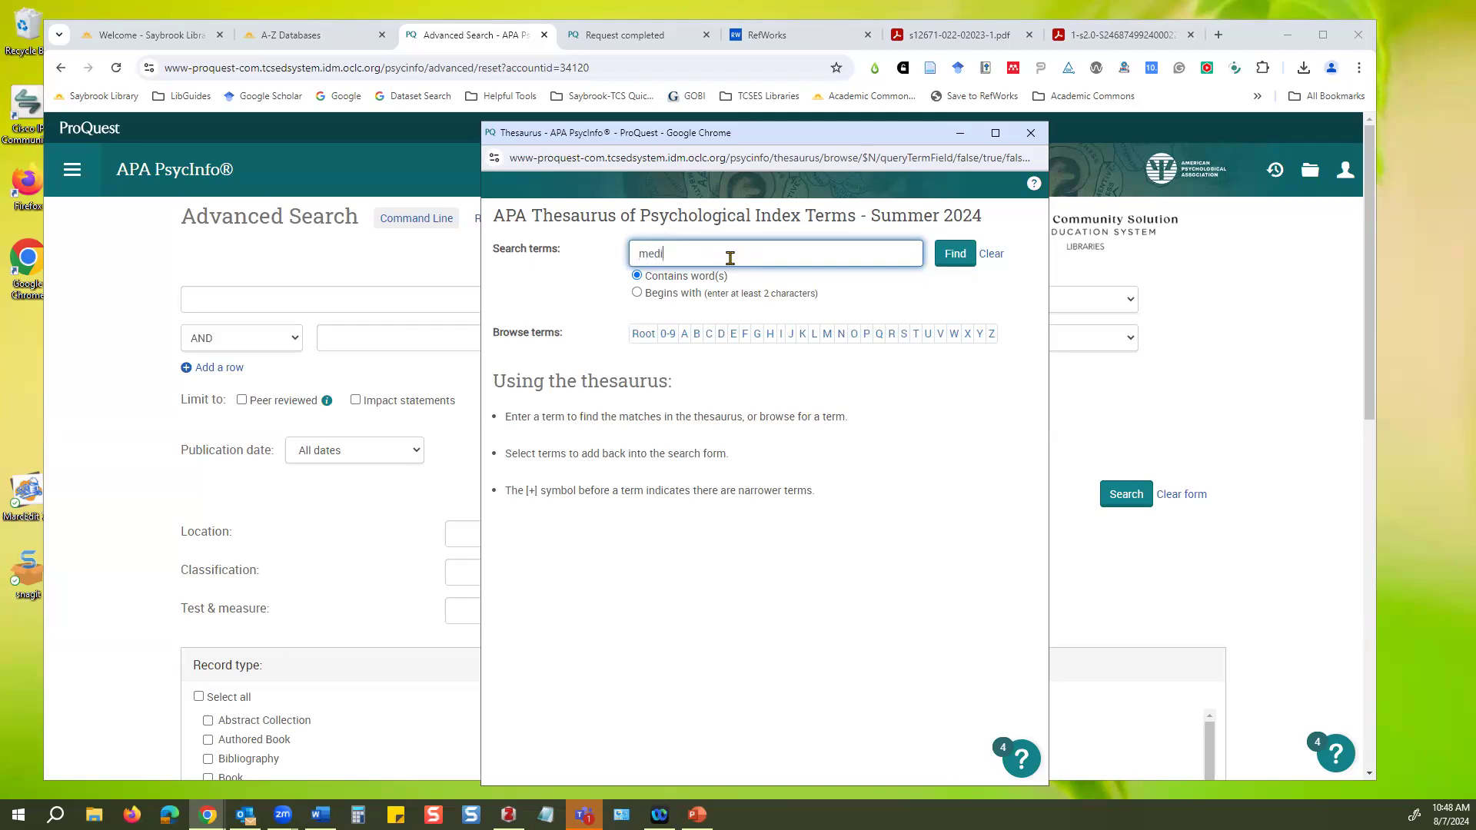
click(962, 258)
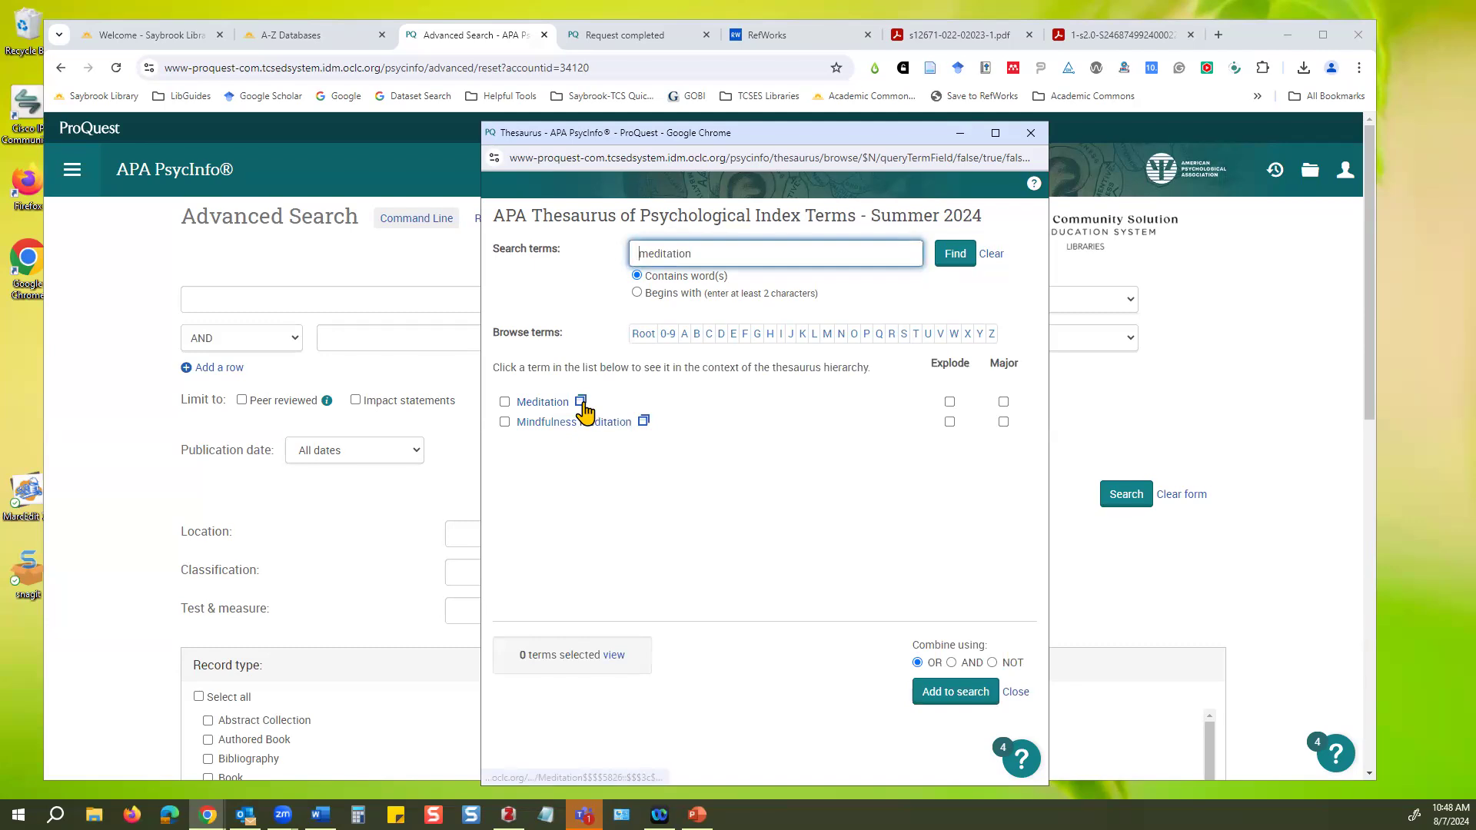
click(581, 403)
scroll(819, 527, down, 2)
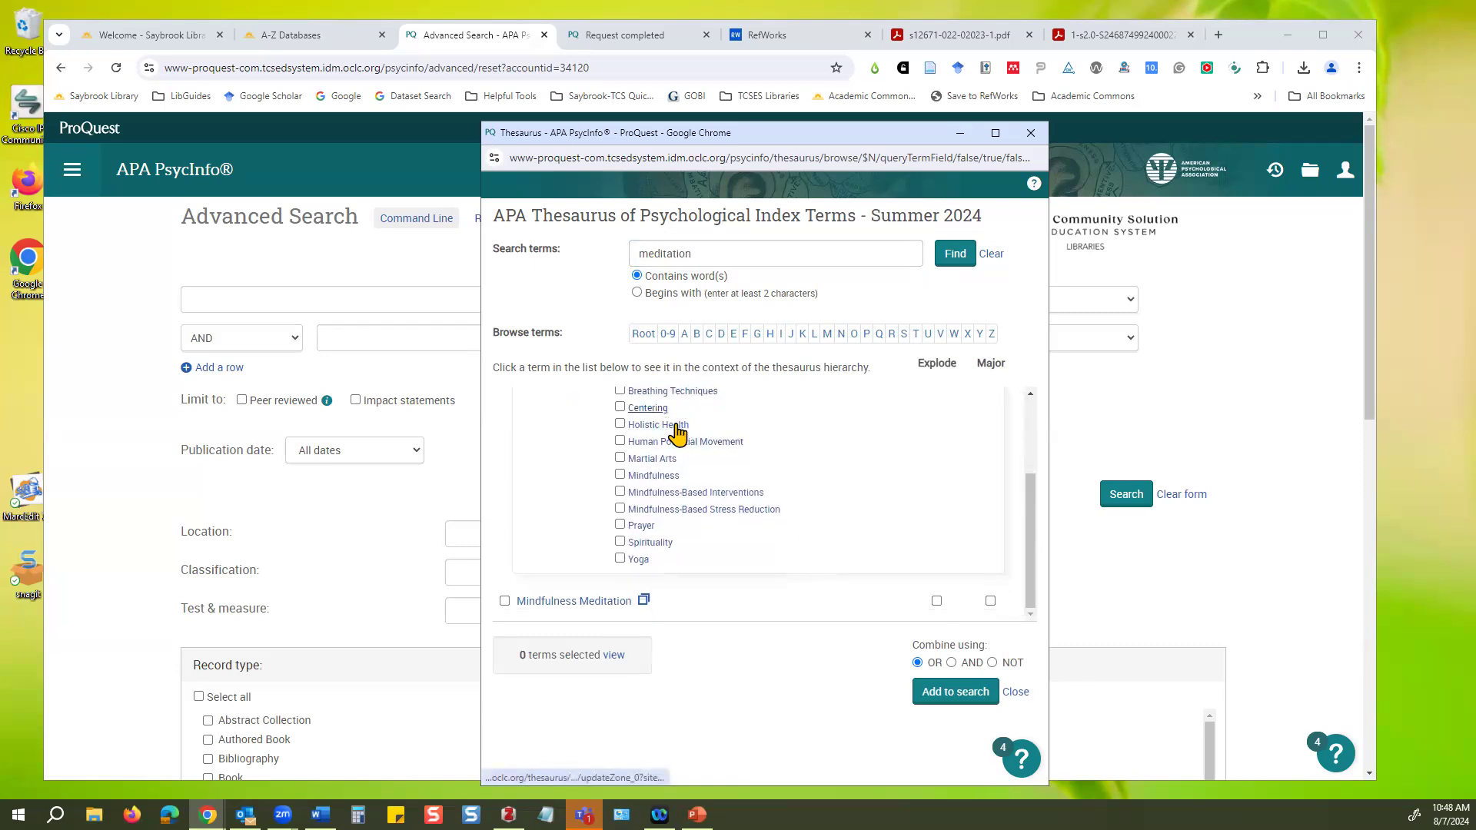
scroll(780, 461, up, 1)
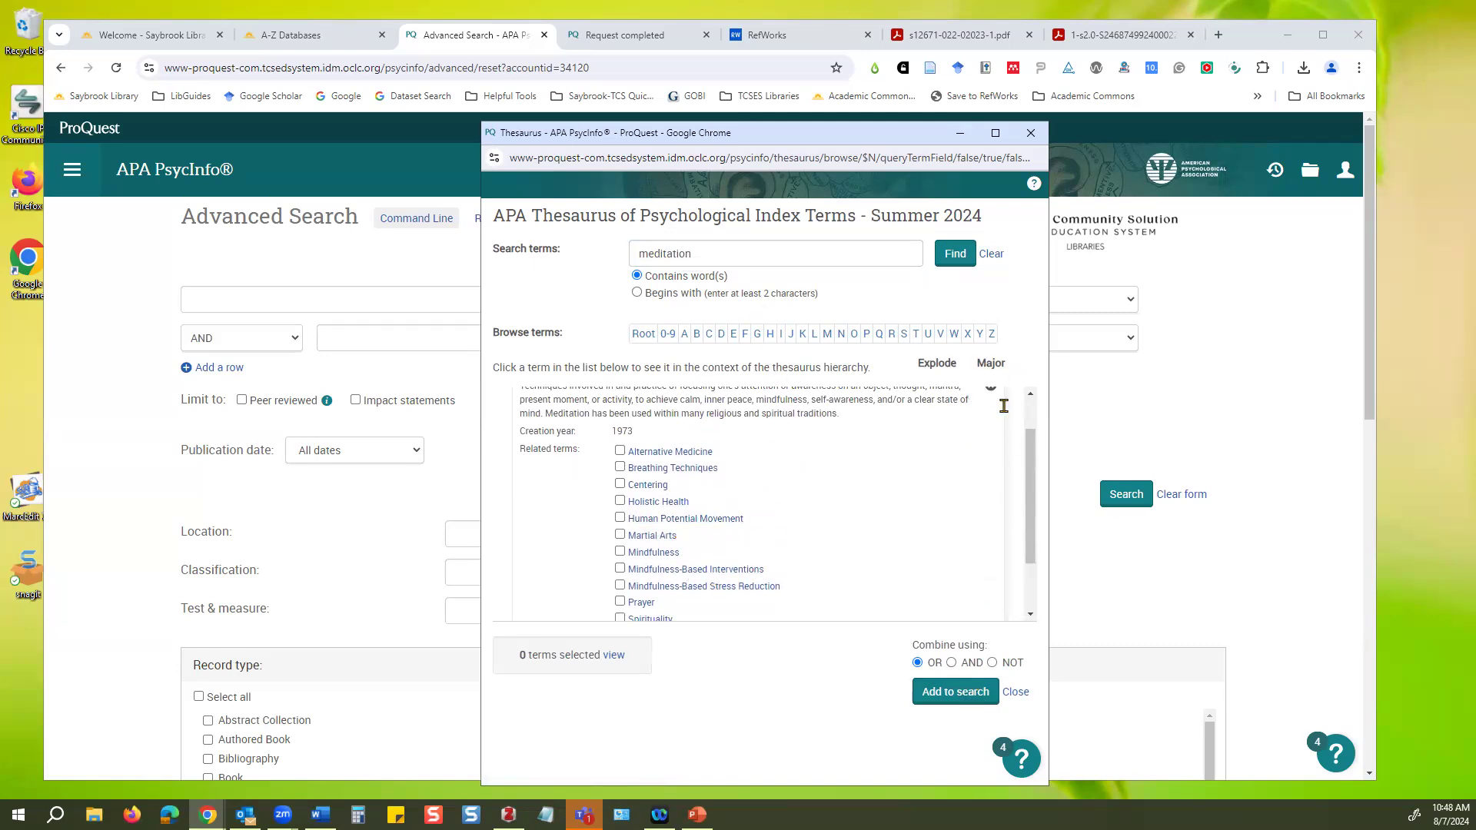
scroll(731, 430, up, 1)
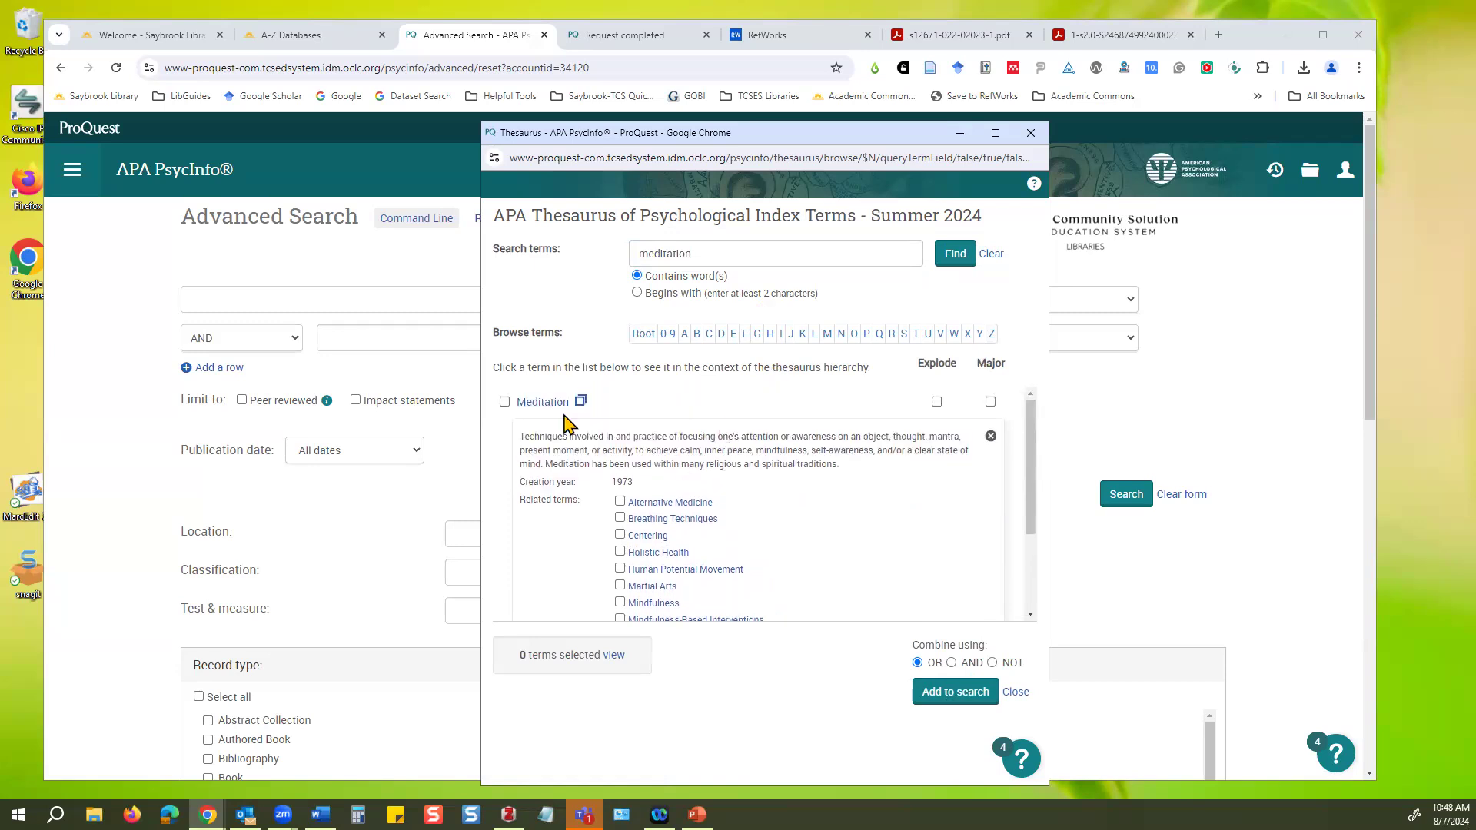
click(990, 436)
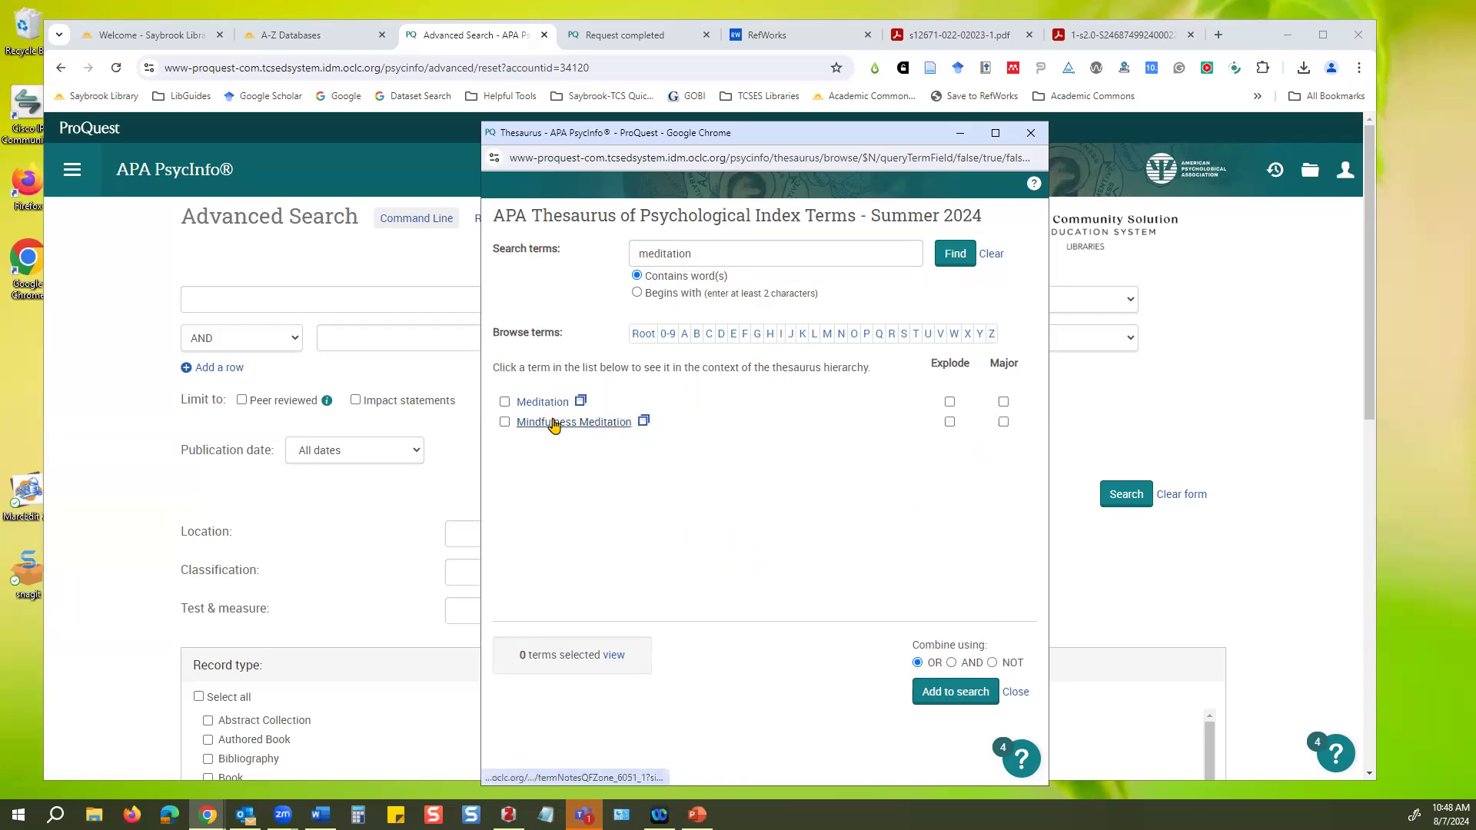
Open the details for Mindfulness Meditation, highlight its definition, and close the details again.
click(644, 423)
drag(521, 454, 921, 474)
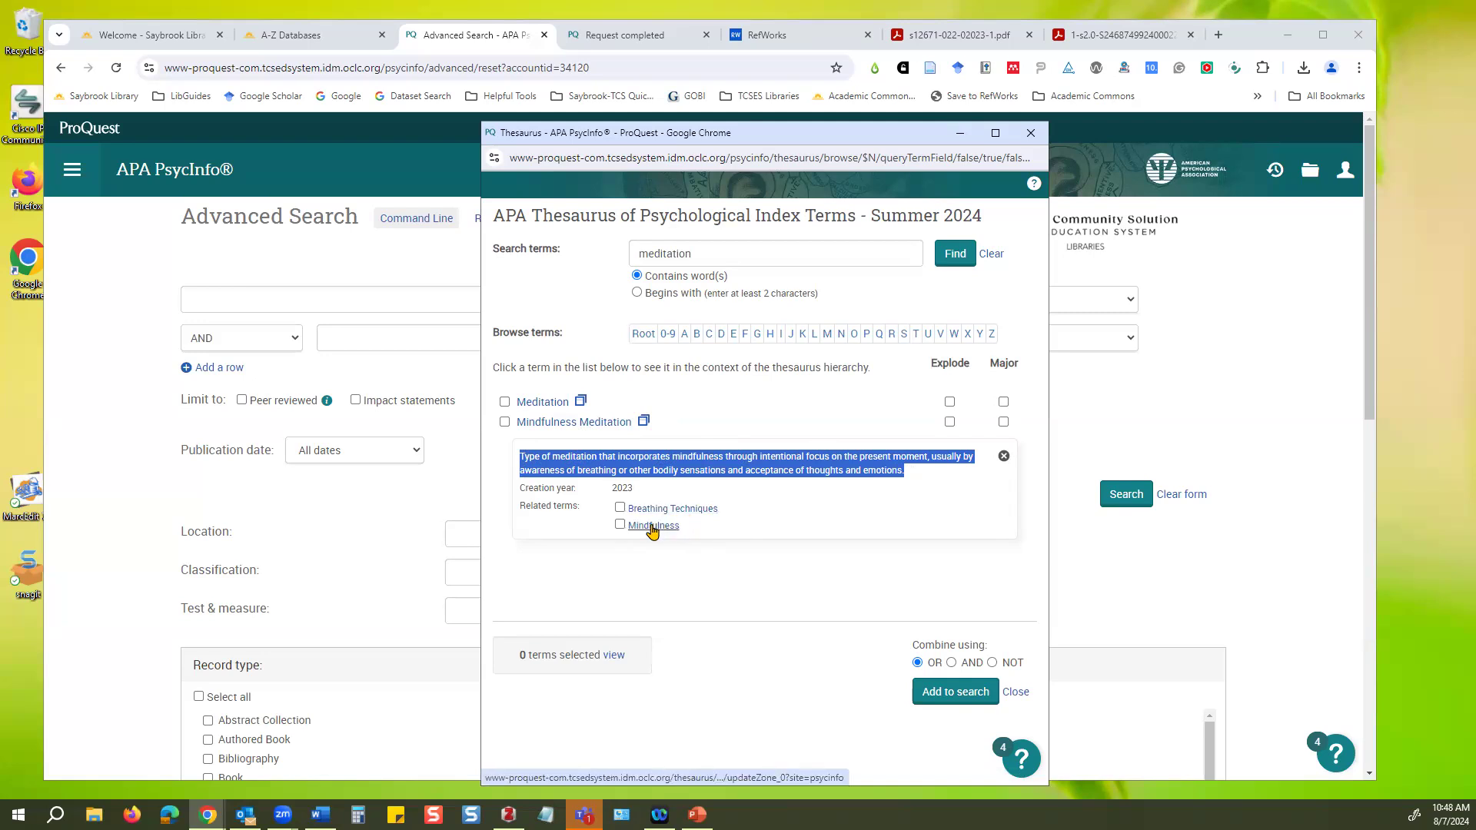
click(1004, 460)
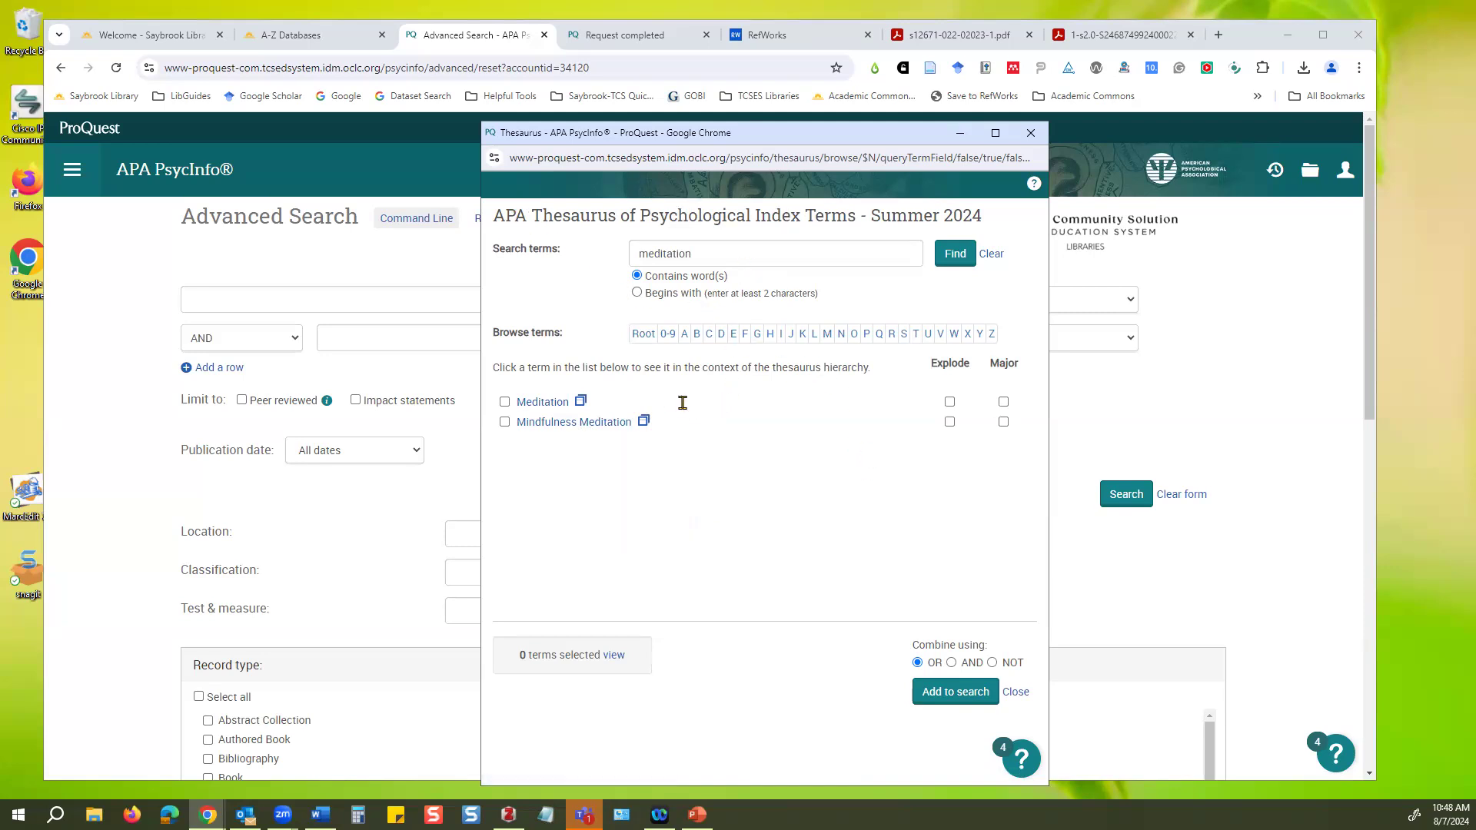
Browse the thesaurus terms alphabetically under F, N and R, look through the race-related terms, and close the thesaurus window.
click(746, 342)
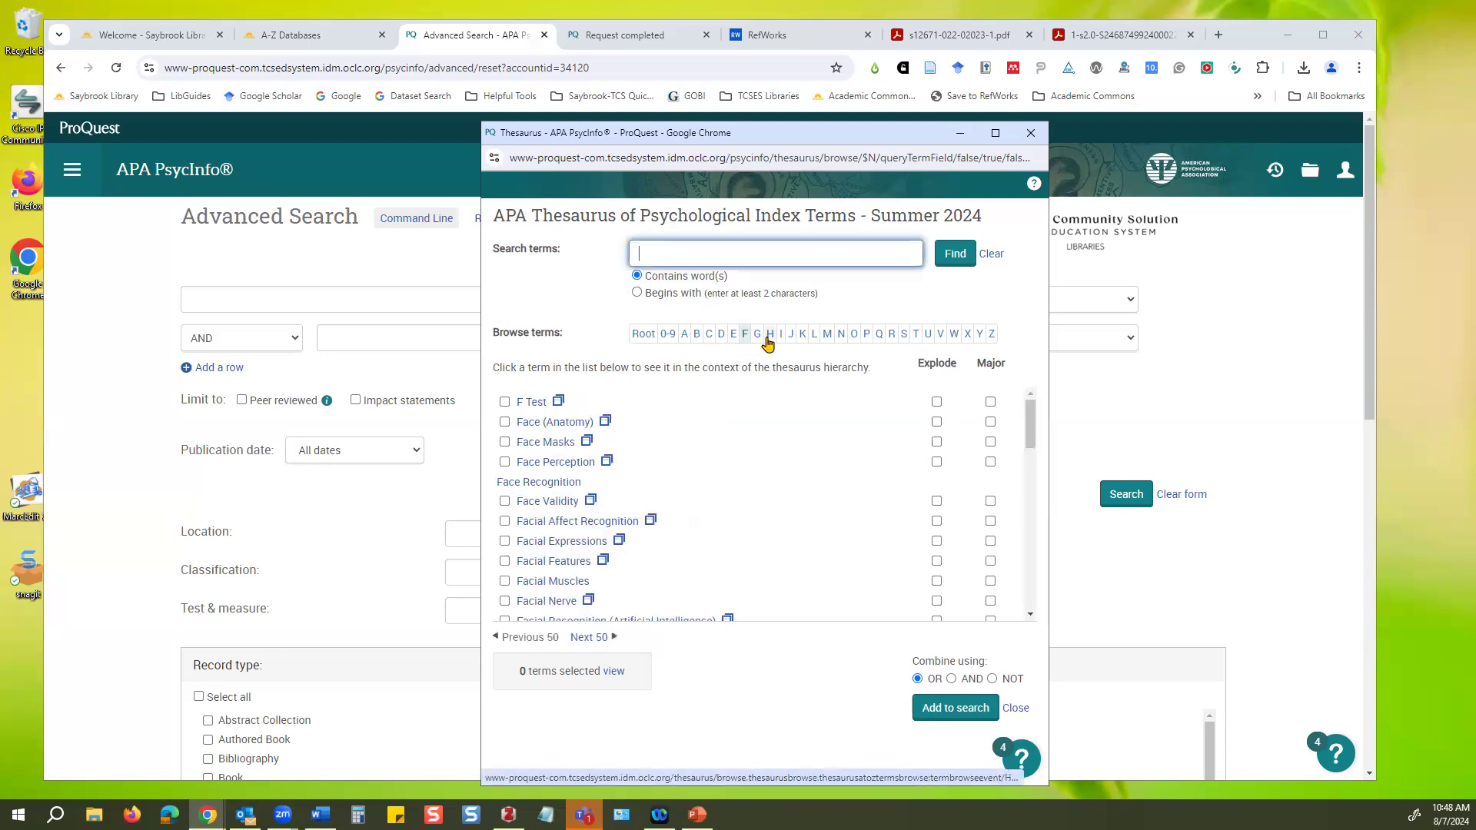
click(838, 339)
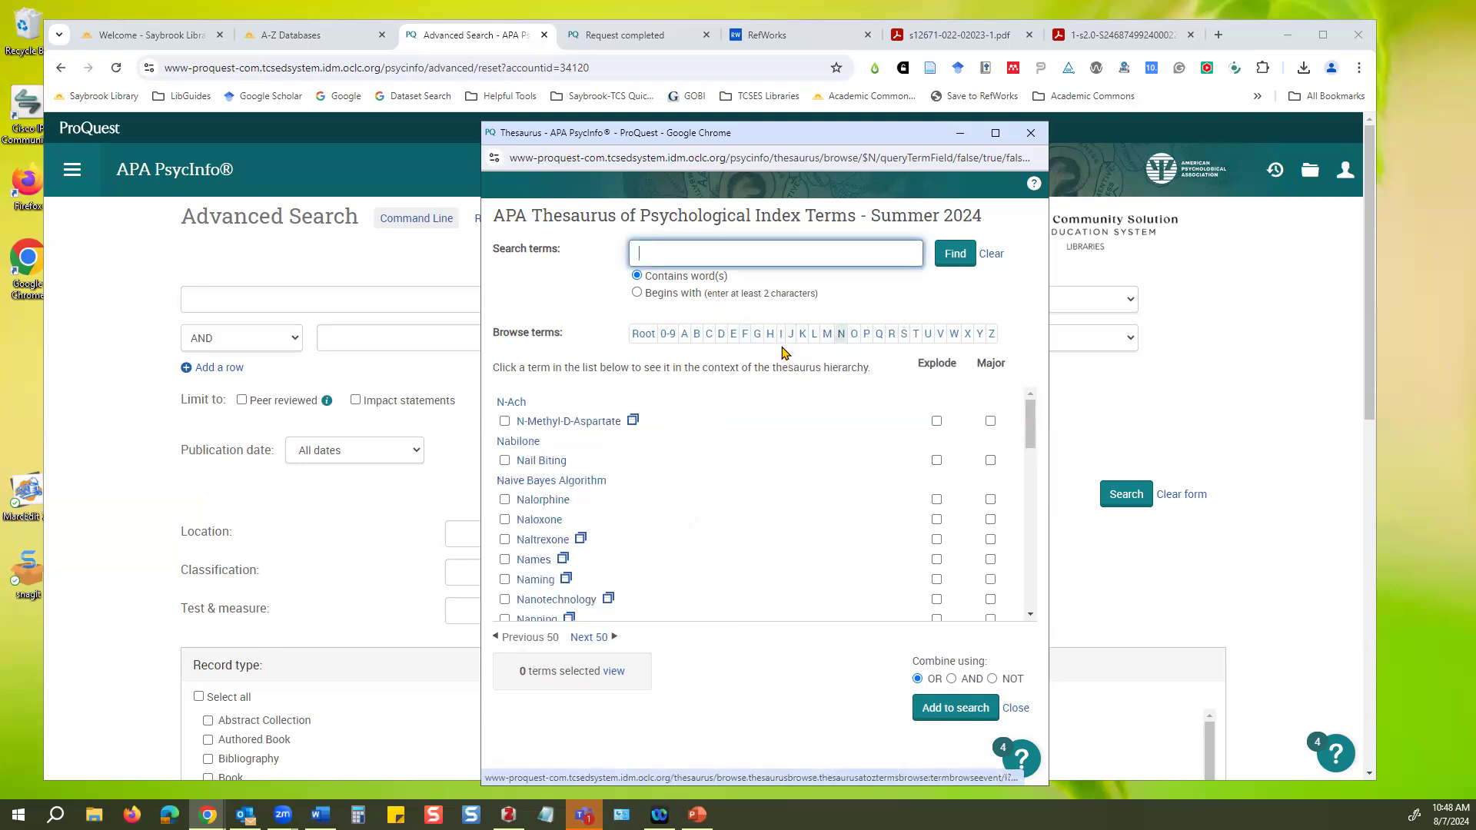
click(891, 339)
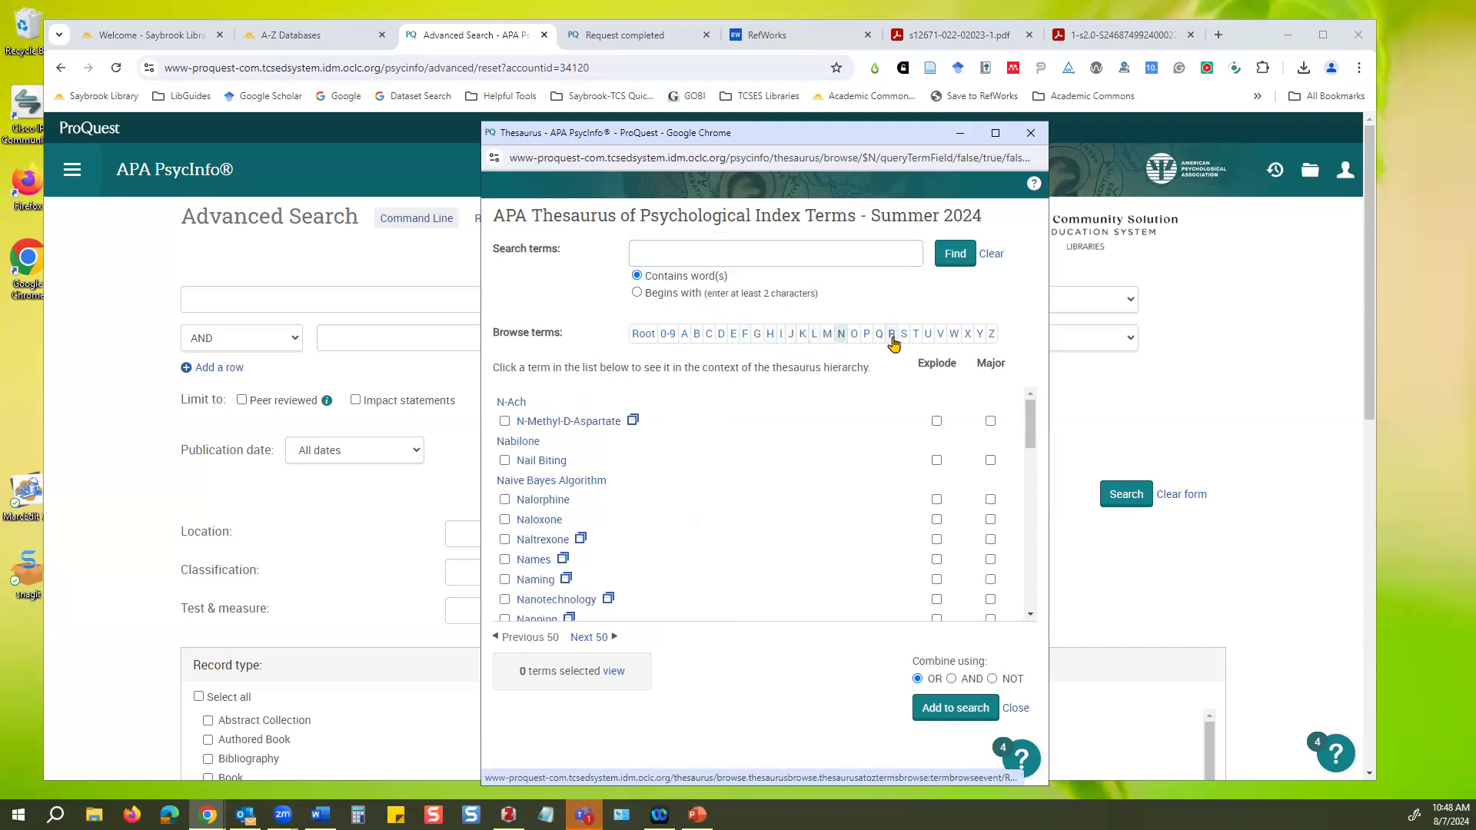
scroll(772, 507, down, 5)
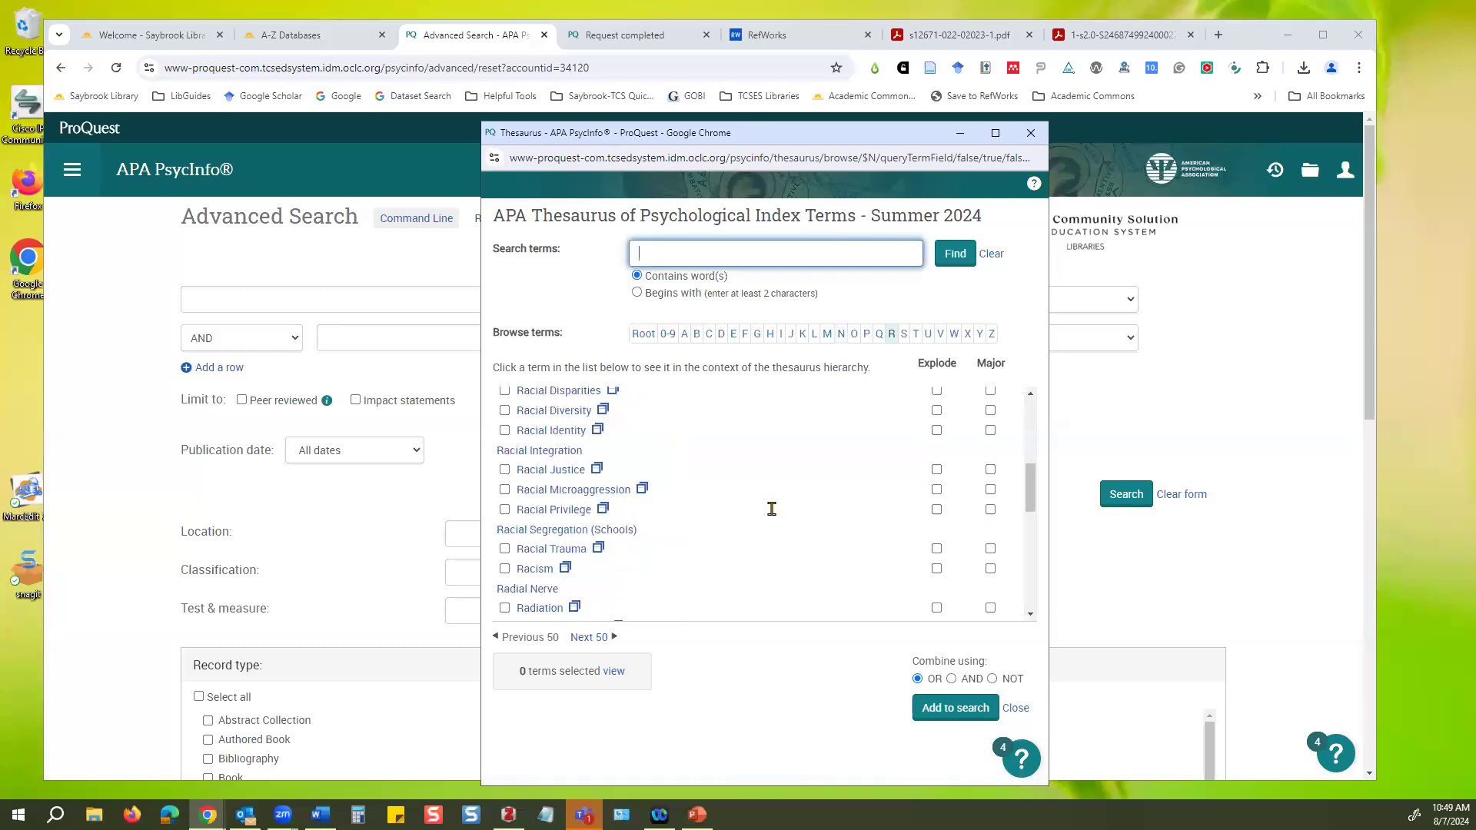
scroll(772, 509, up, 4)
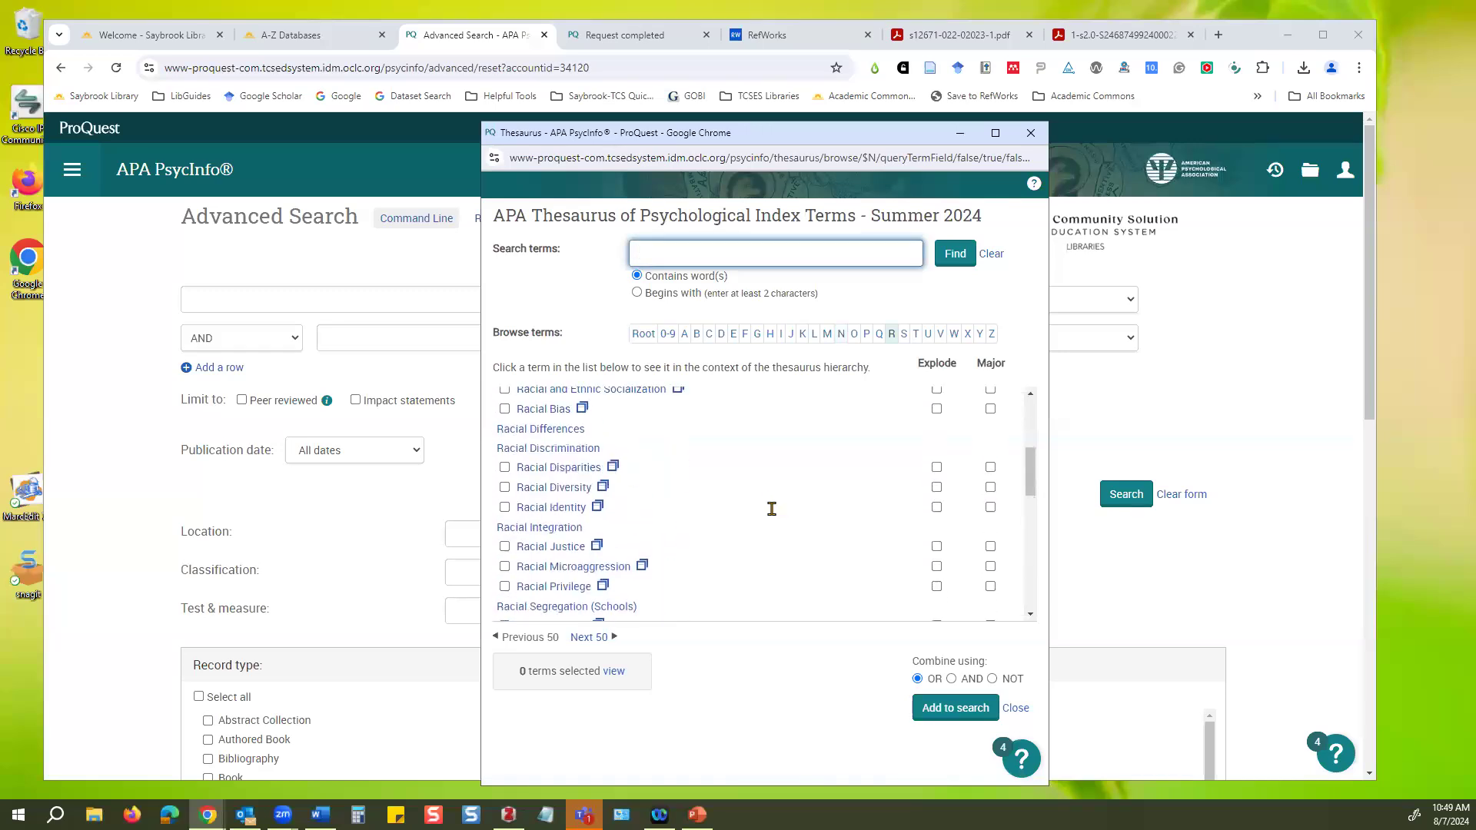
scroll(735, 459, up, 1)
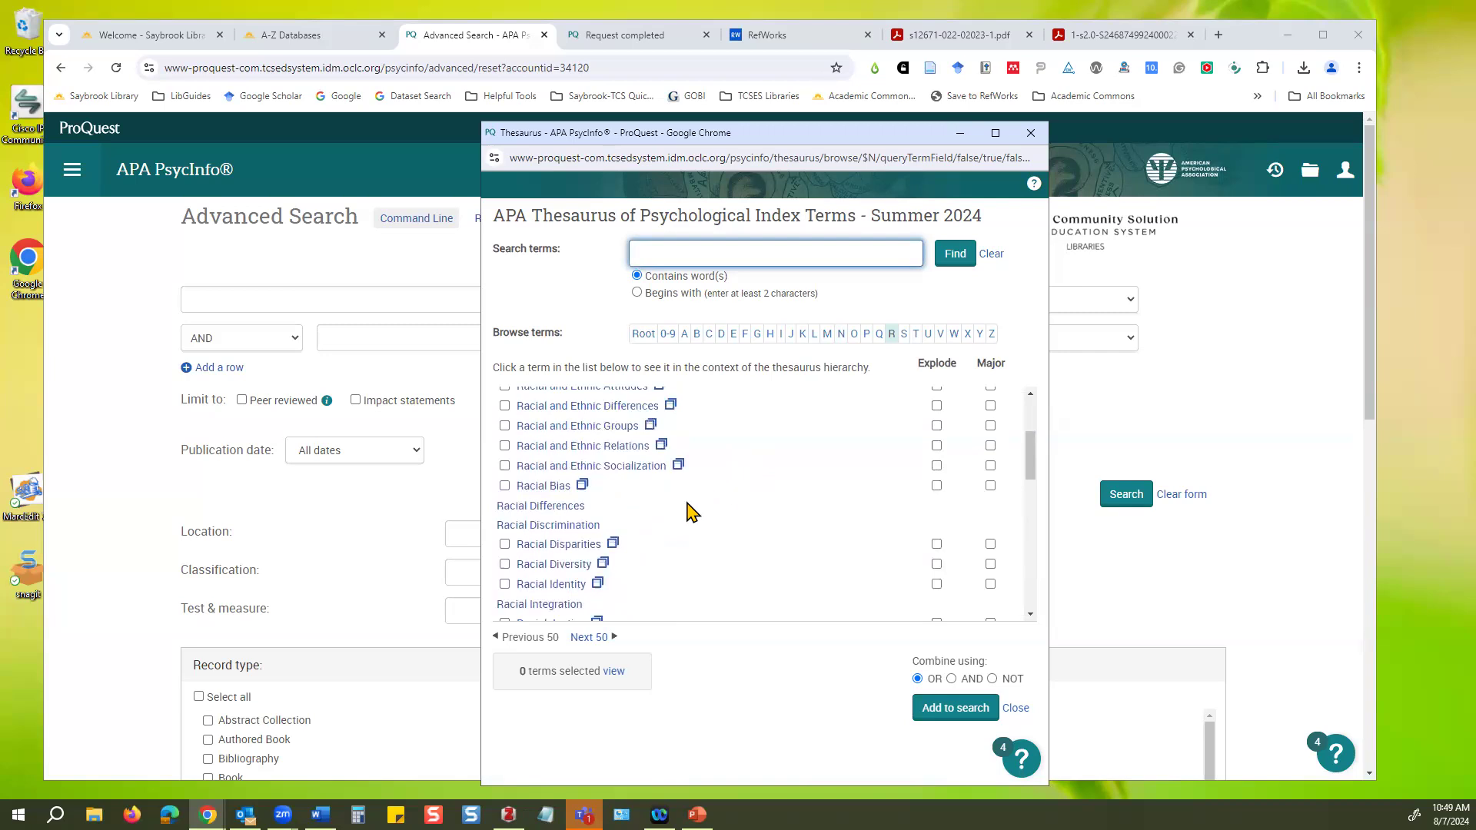
scroll(707, 481, up, 1)
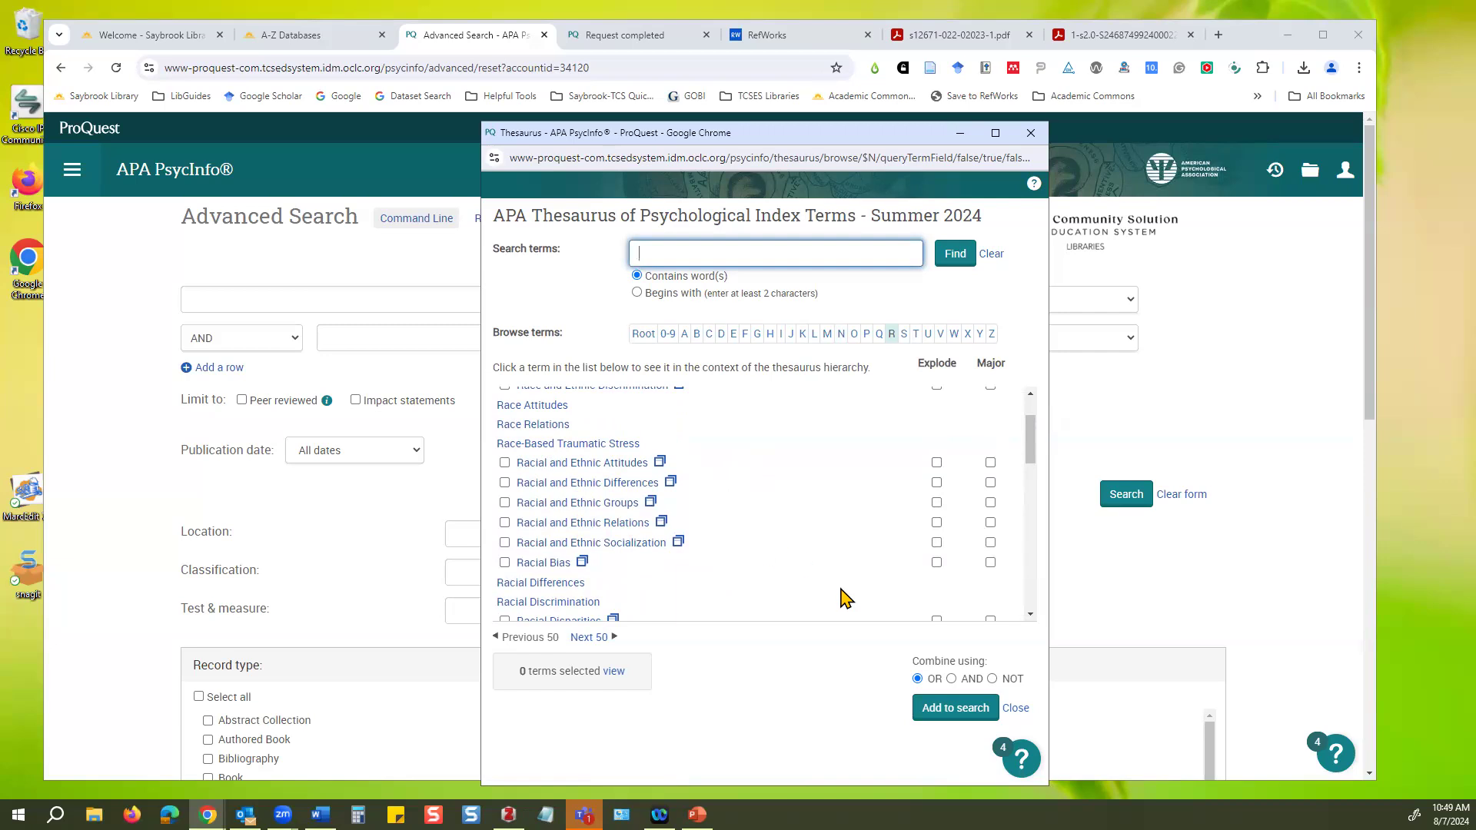
click(1031, 134)
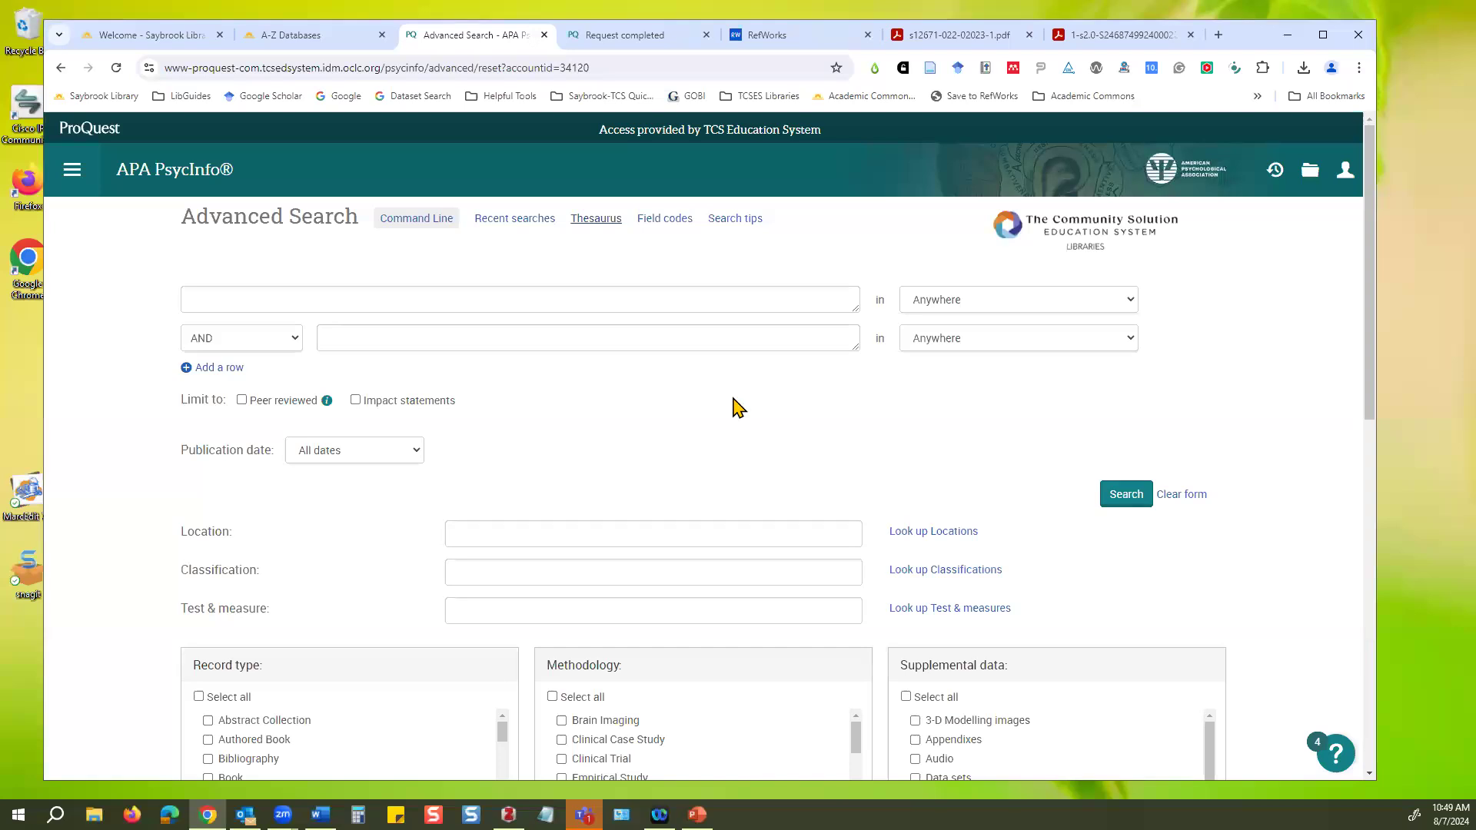
Close the PsycInfo Advanced Search page and return to the PsycInfo entry in the A-Z Databases list.
click(543, 35)
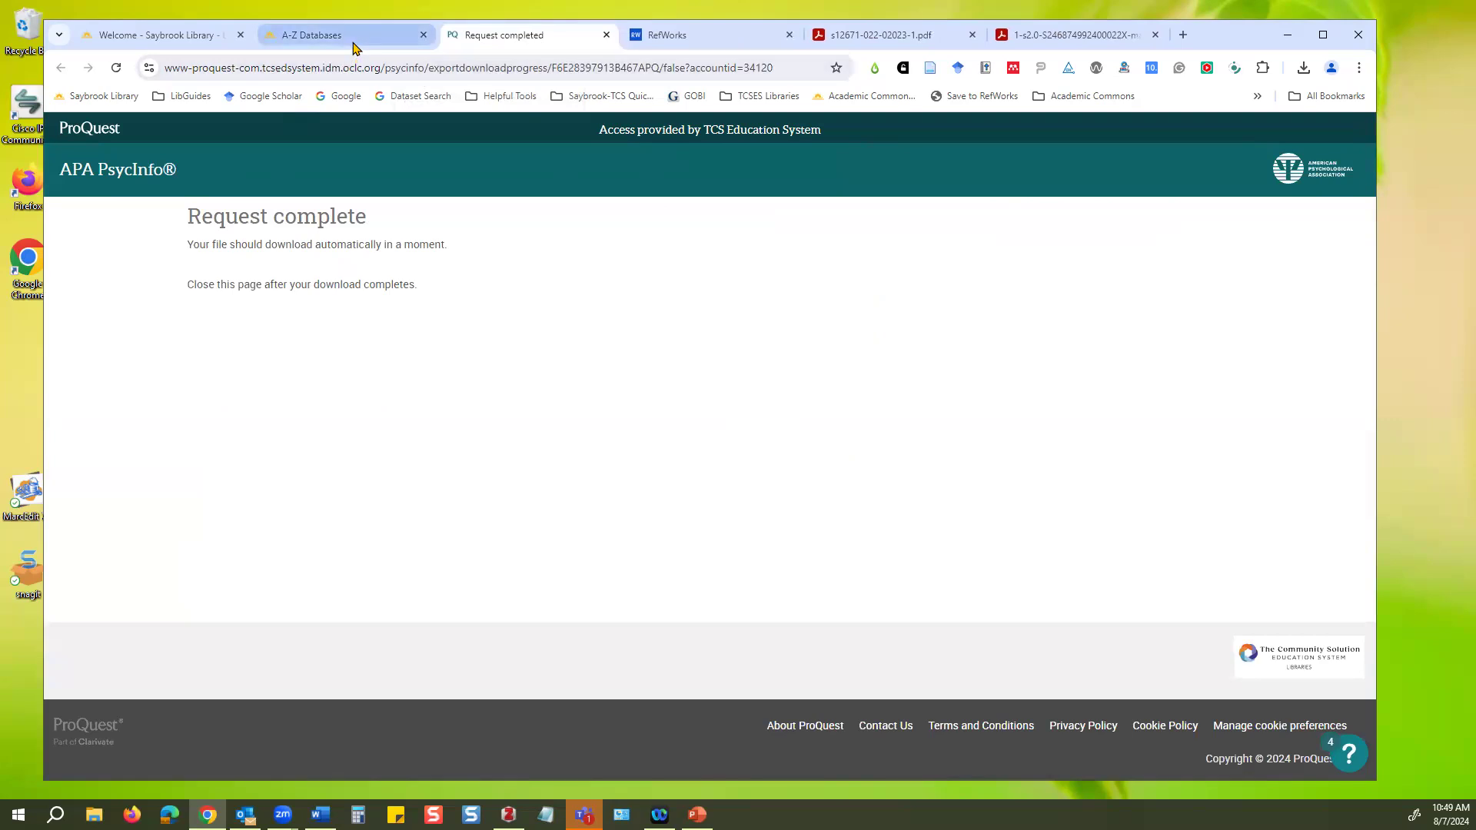
click(354, 39)
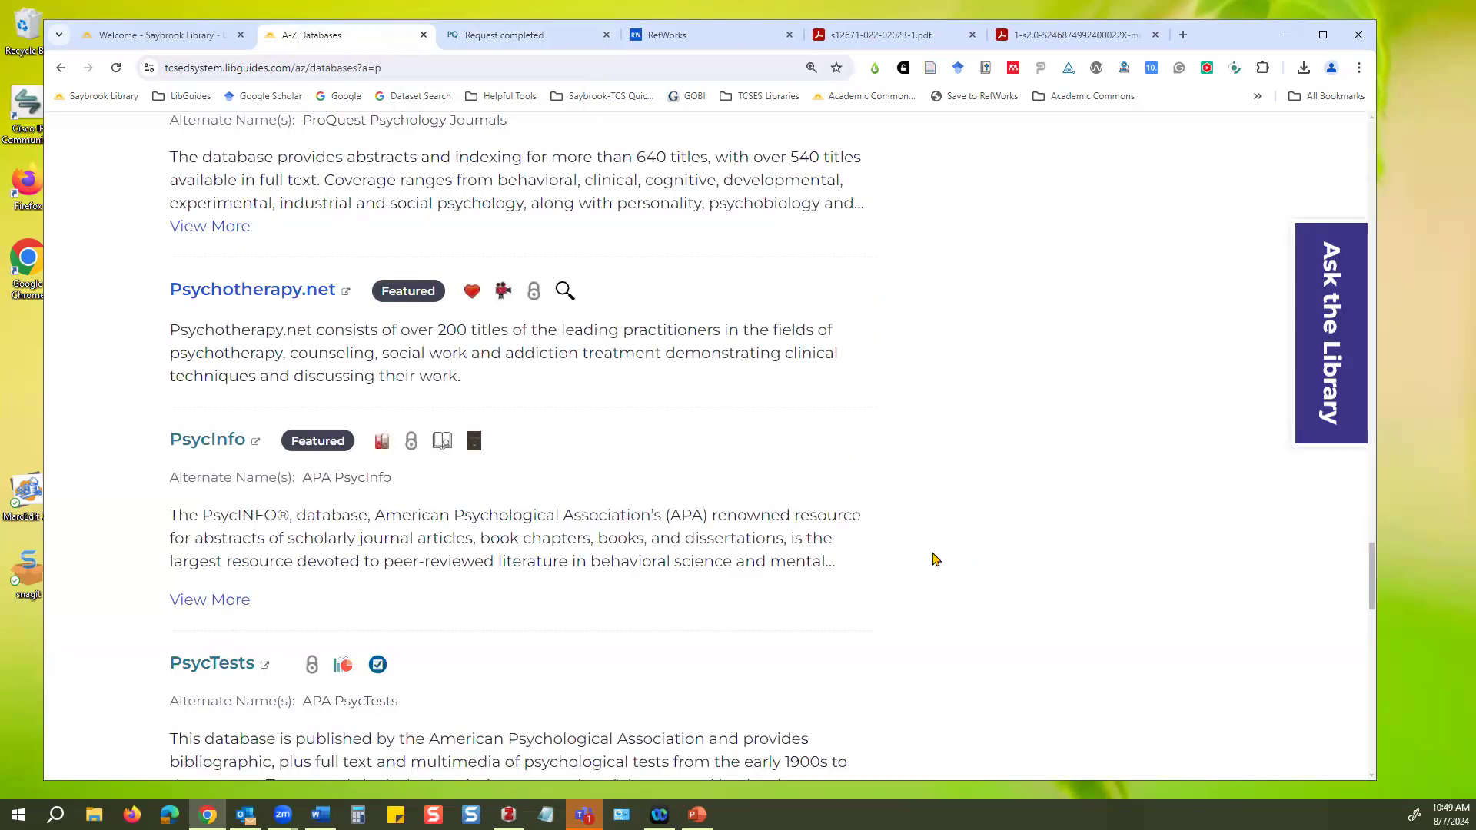
scroll(937, 559, down, 1)
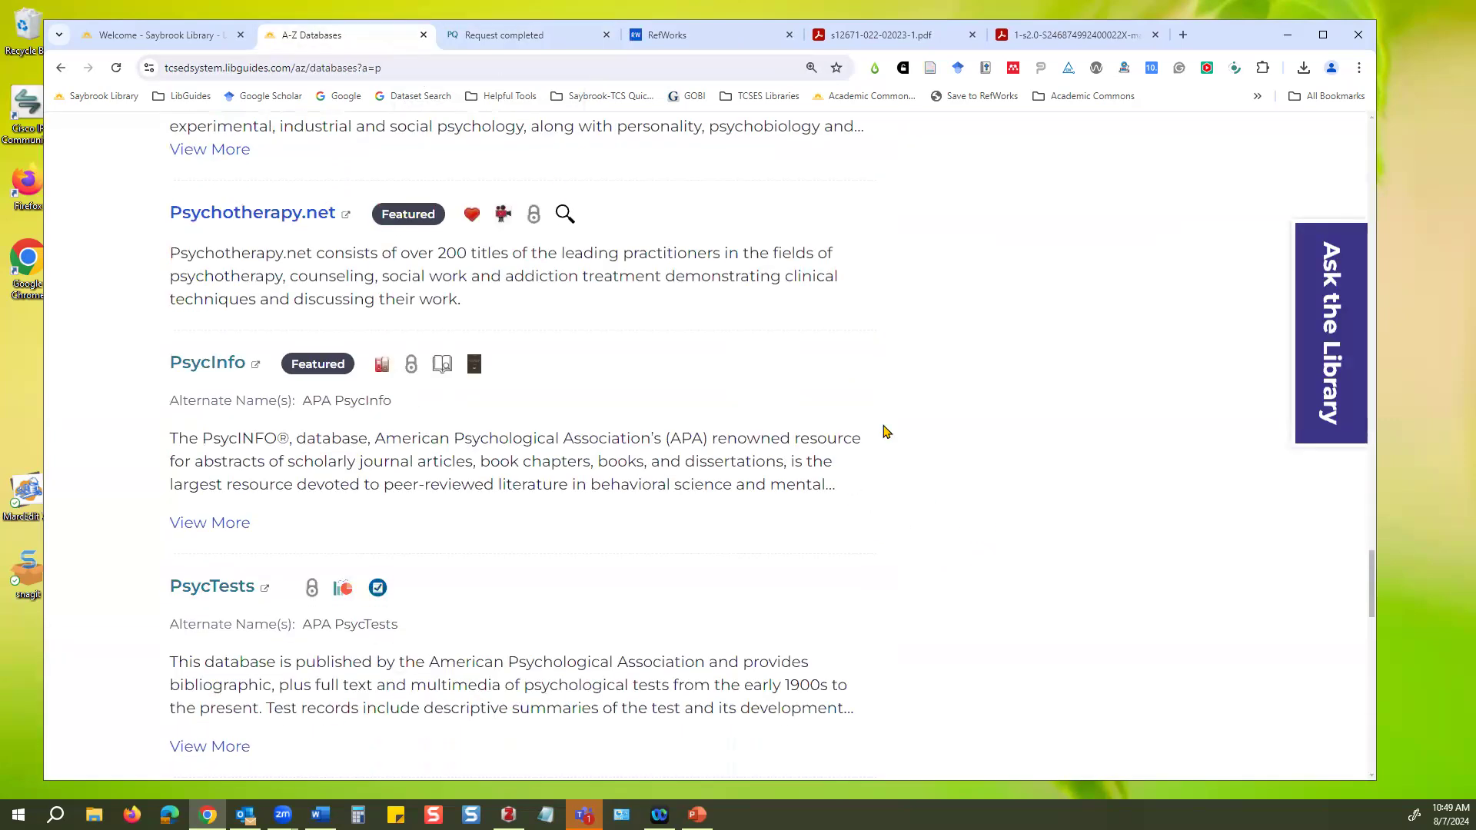
Open the Saybrook Psychology and Counseling Guide from the Instructional Guides on the Saybrook Library site.
click(119, 30)
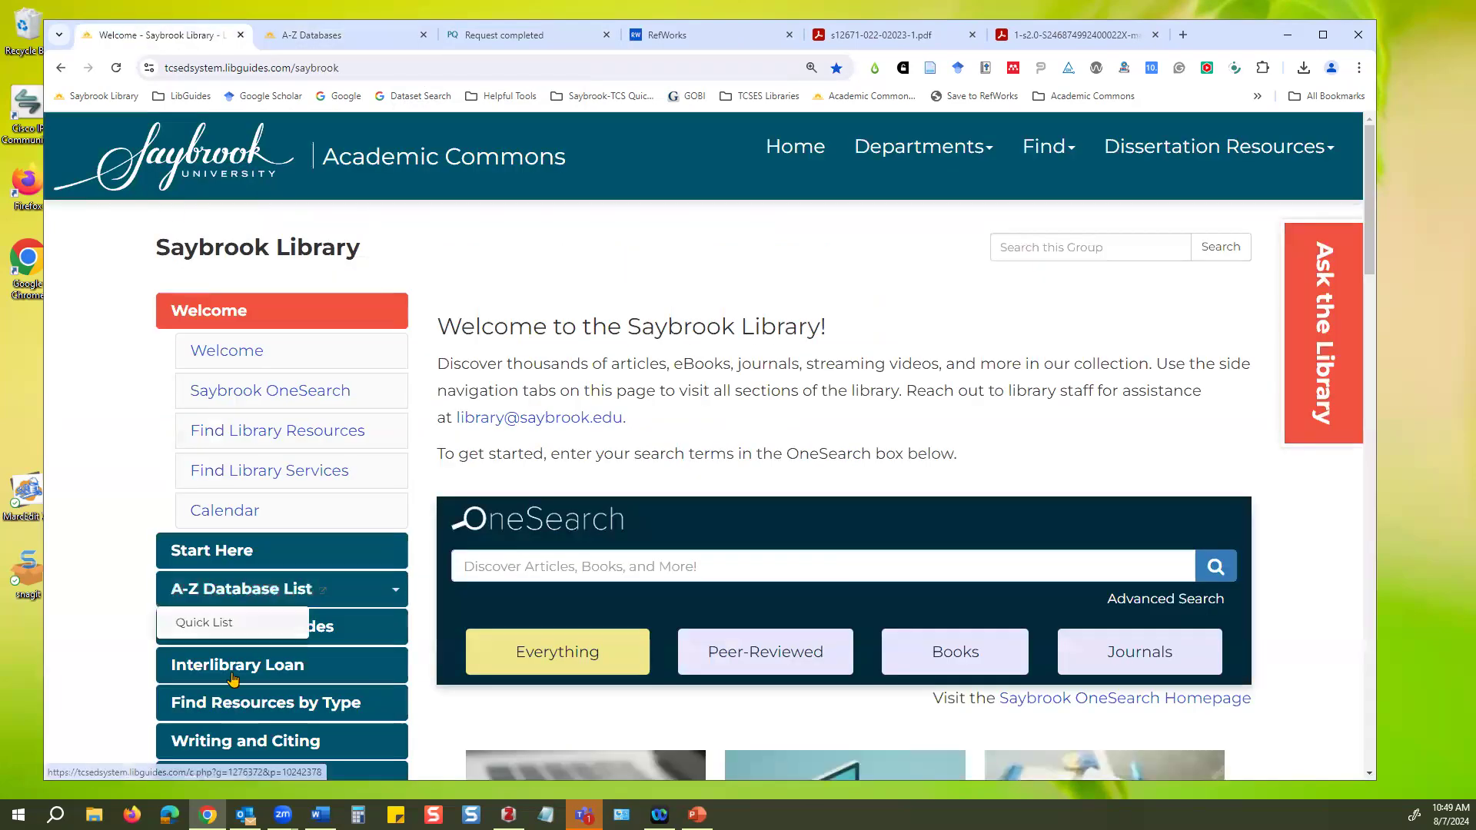
click(263, 639)
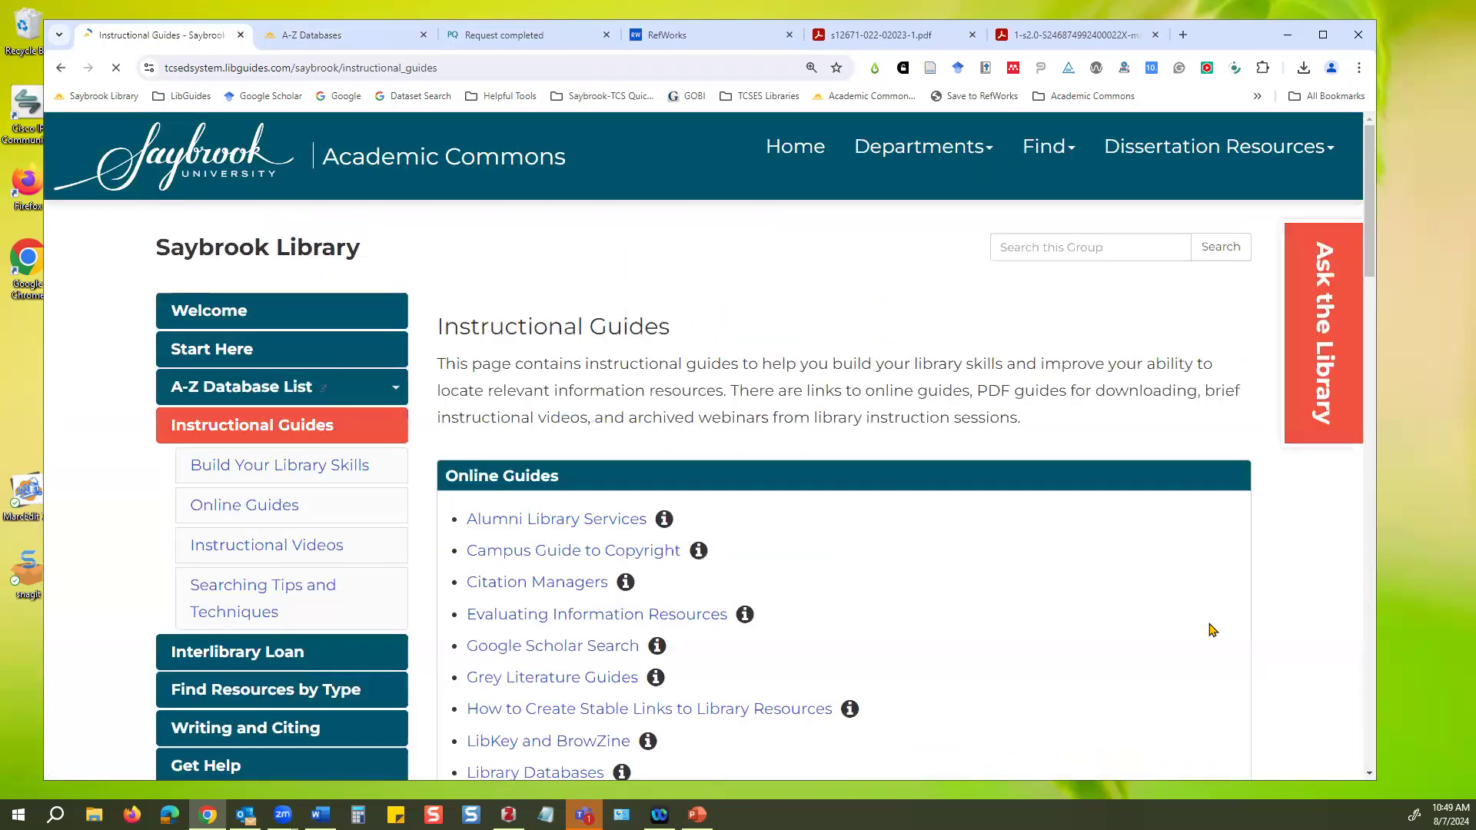
scroll(1205, 613, down, 6)
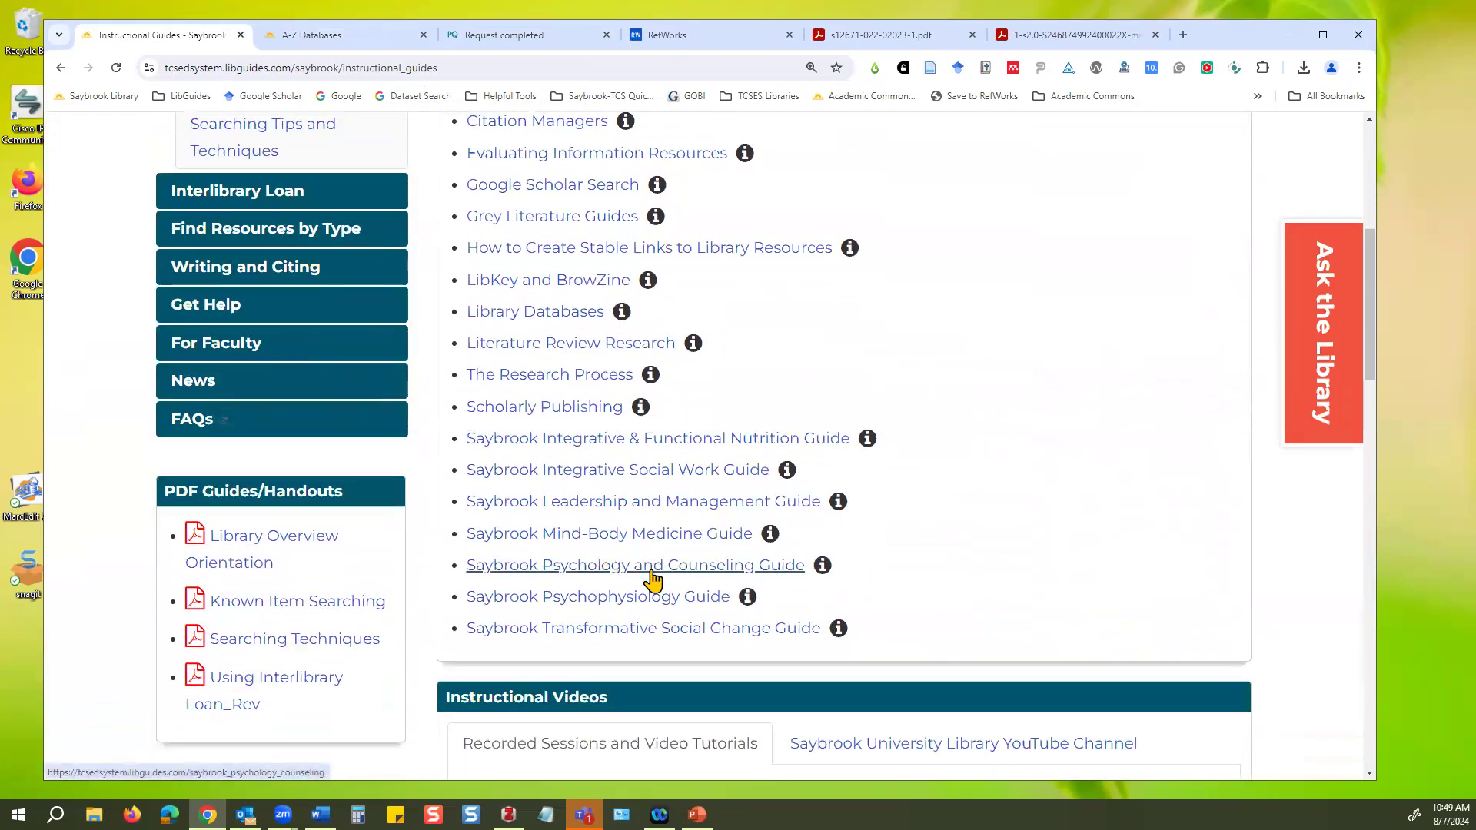
click(652, 569)
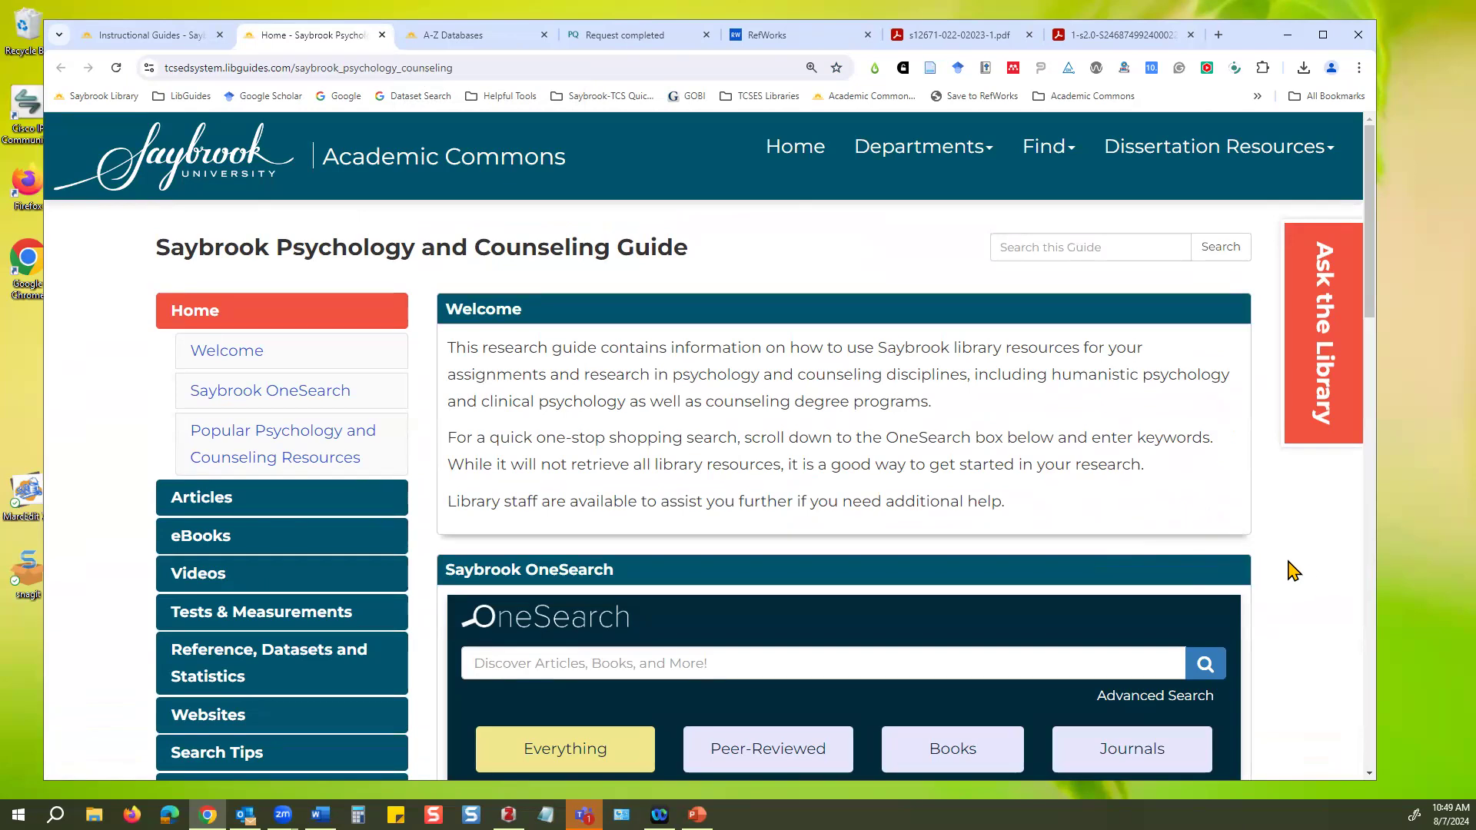
Open the guide's Articles page and go to its Using a Thesaurus to Search section.
scroll(1293, 571, down, 2)
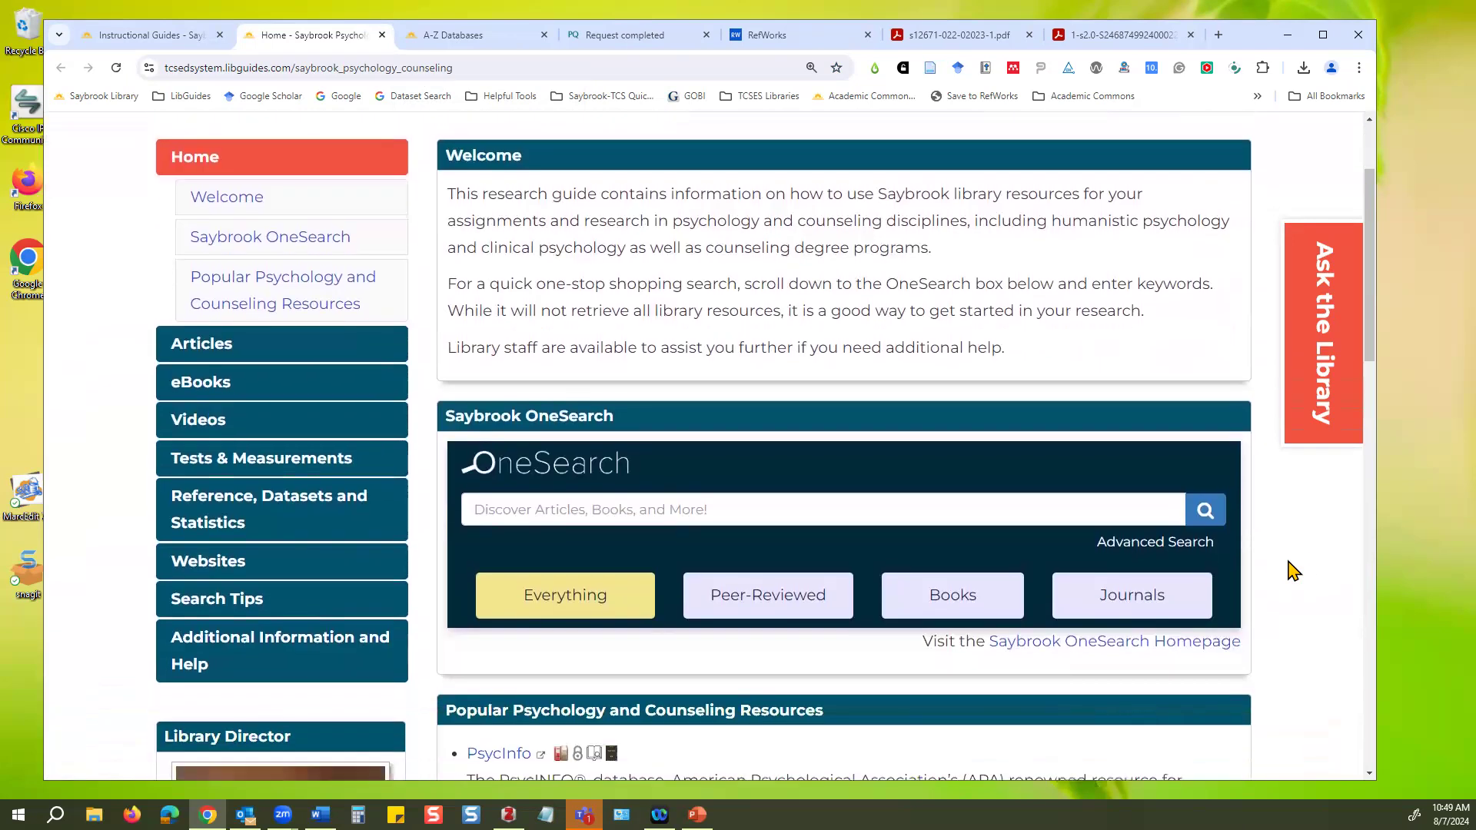
click(246, 351)
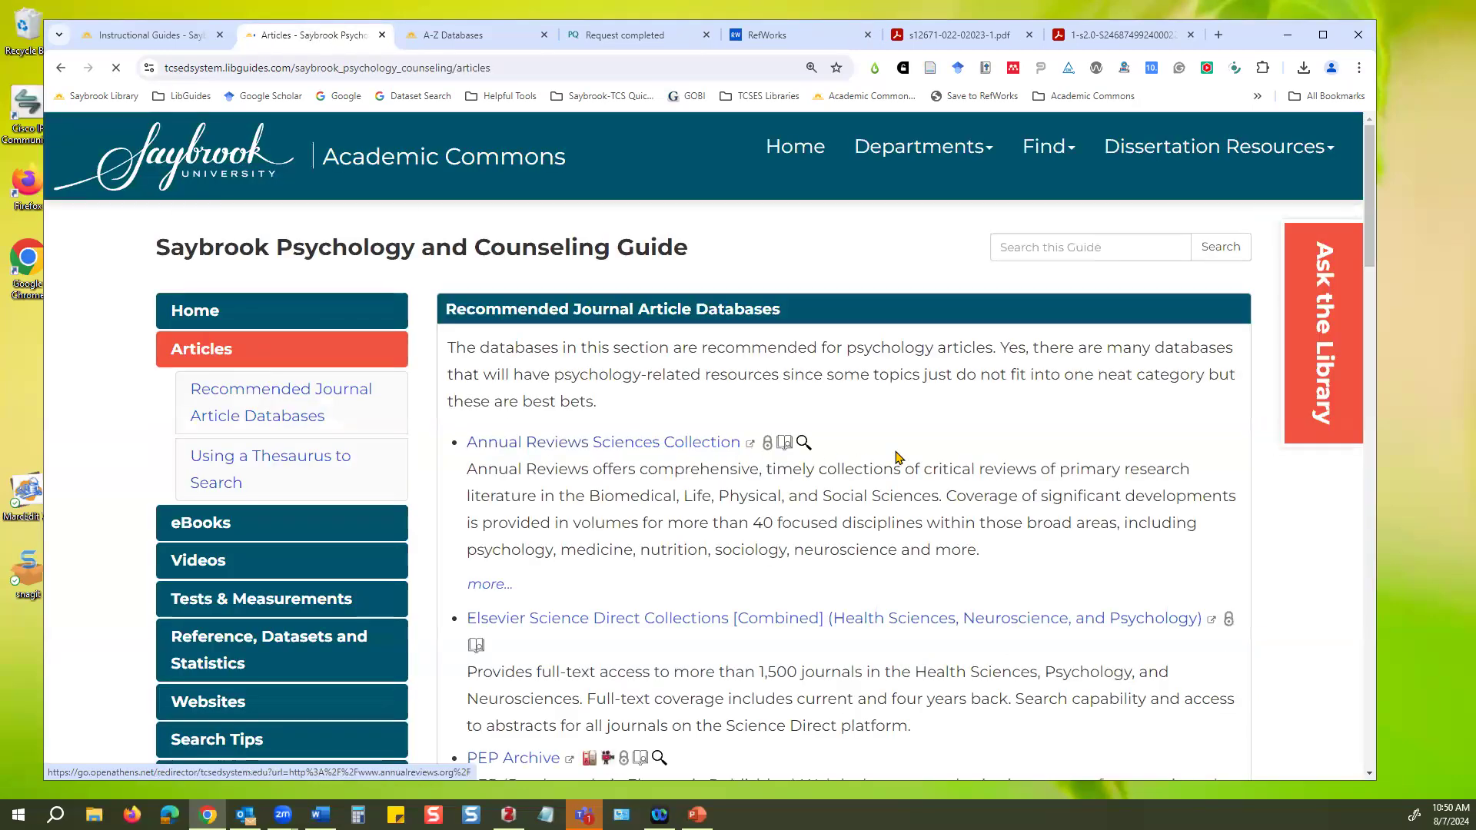
scroll(1126, 568, down, 3)
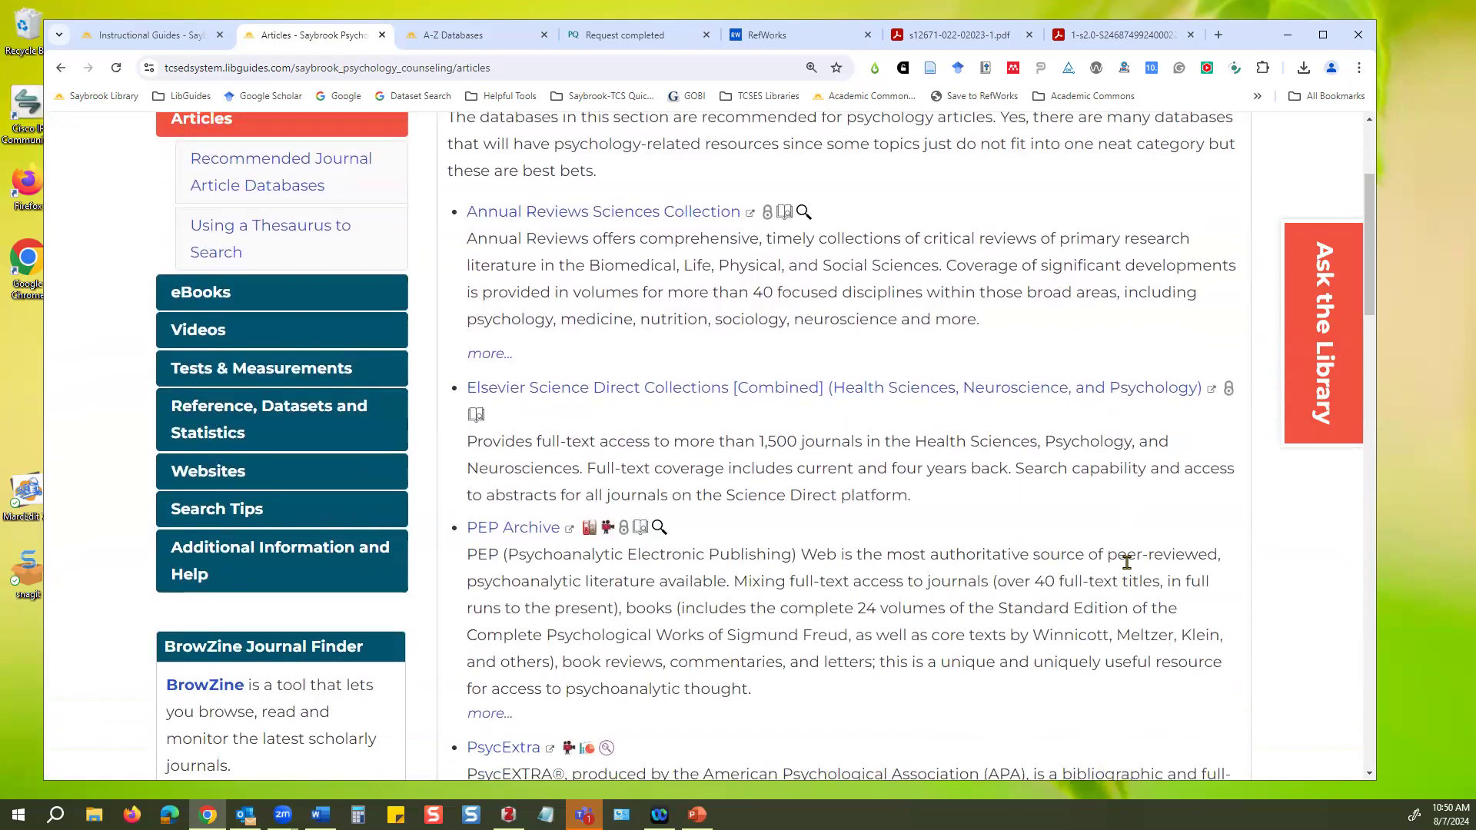
click(235, 232)
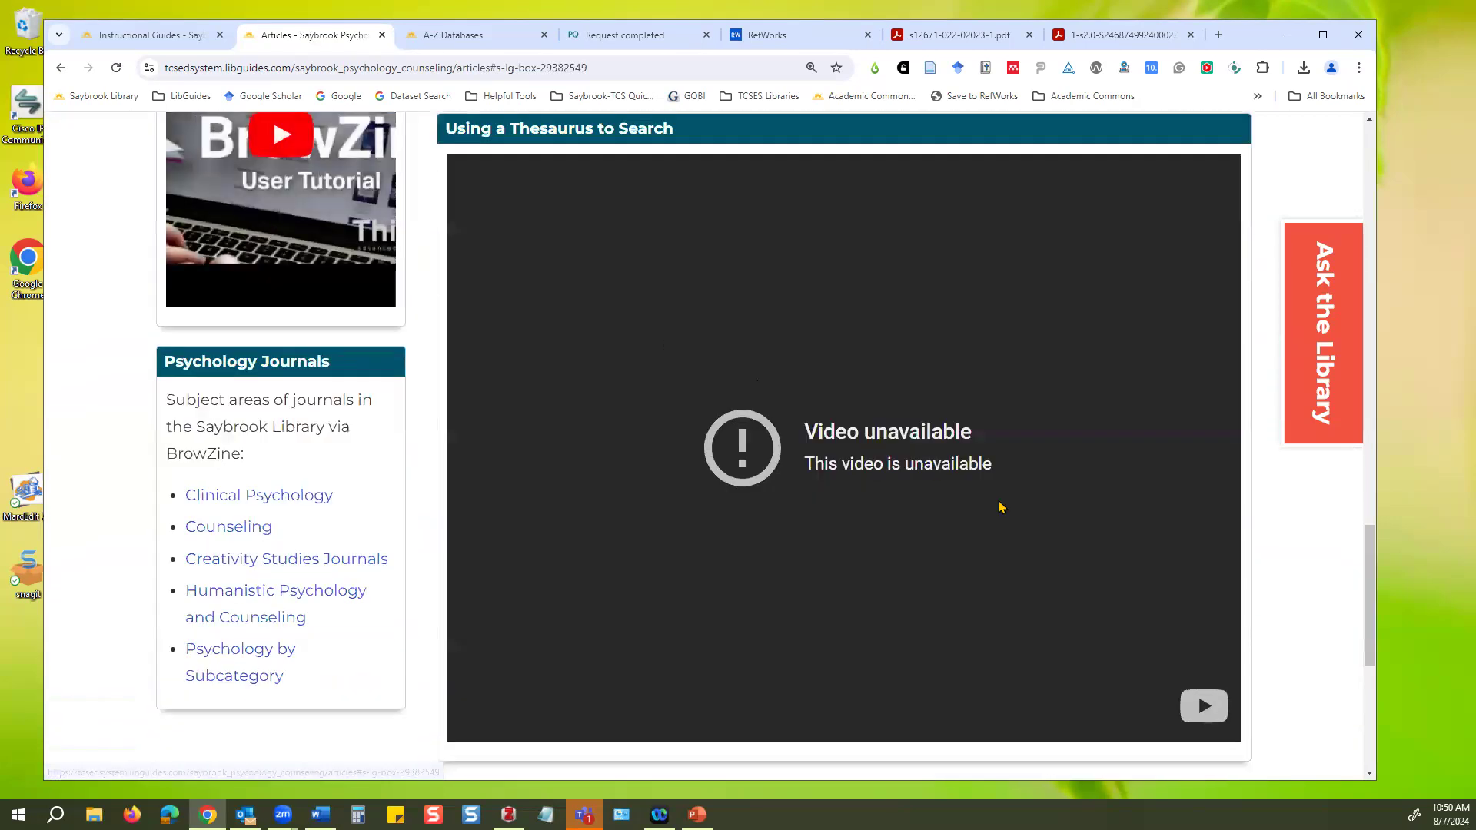
Look back through the recommended journal article databases on the Articles page, from Wiley Online up to PsycInfo and PsycExtra.
scroll(817, 468, up, 1)
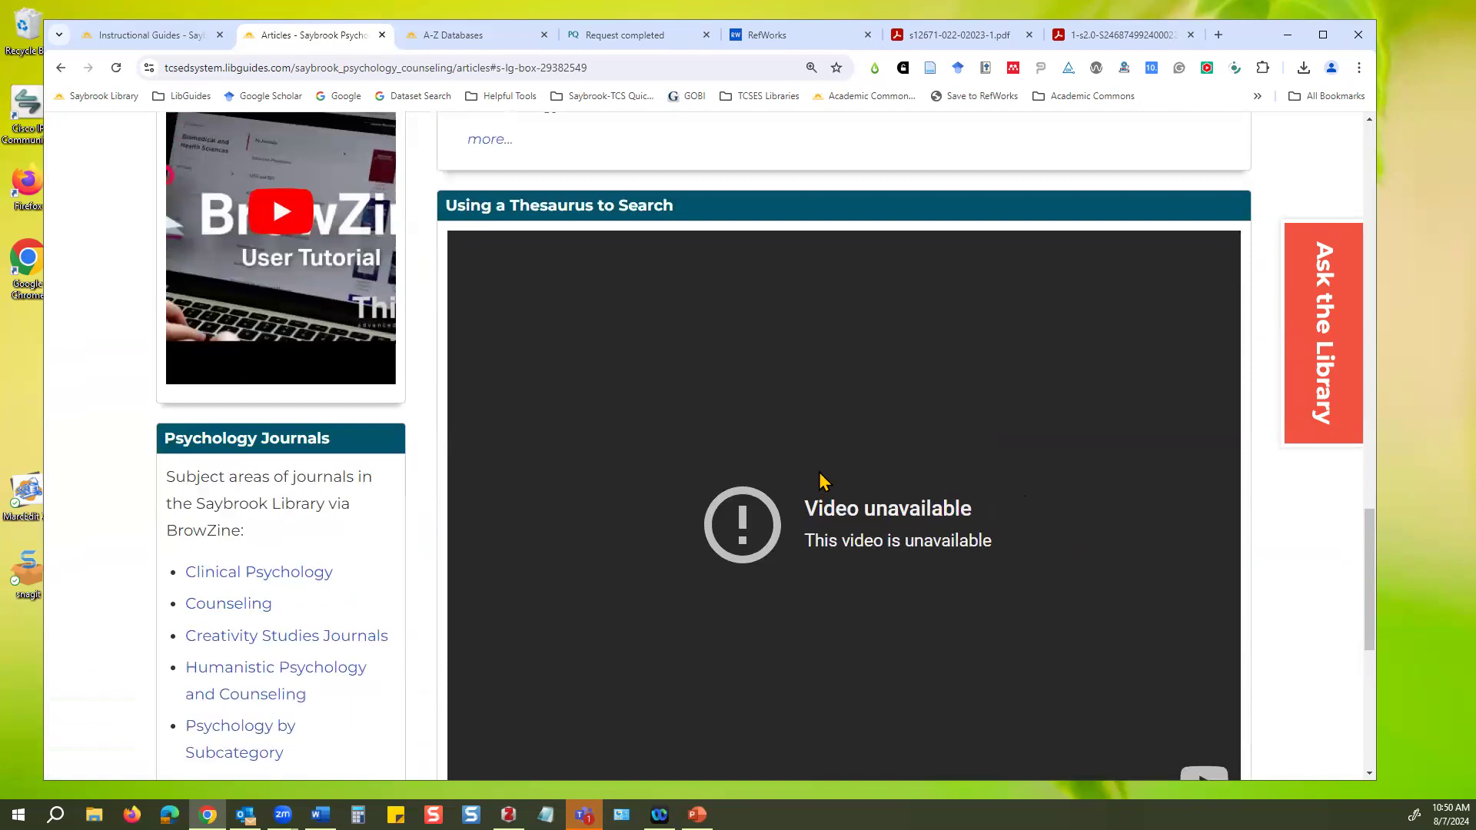
scroll(999, 561, up, 2)
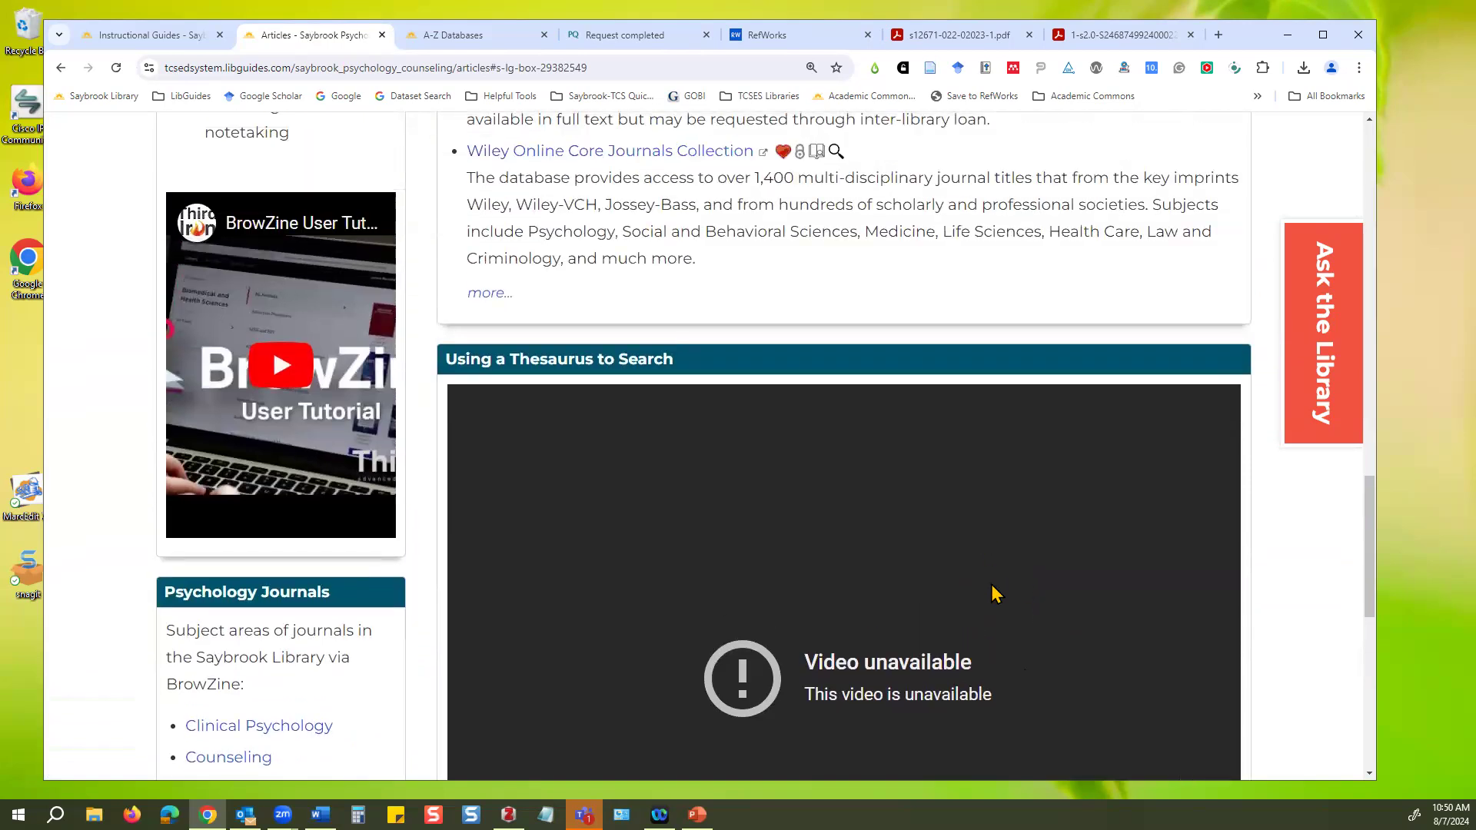
scroll(996, 596, up, 1)
scroll(996, 592, up, 5)
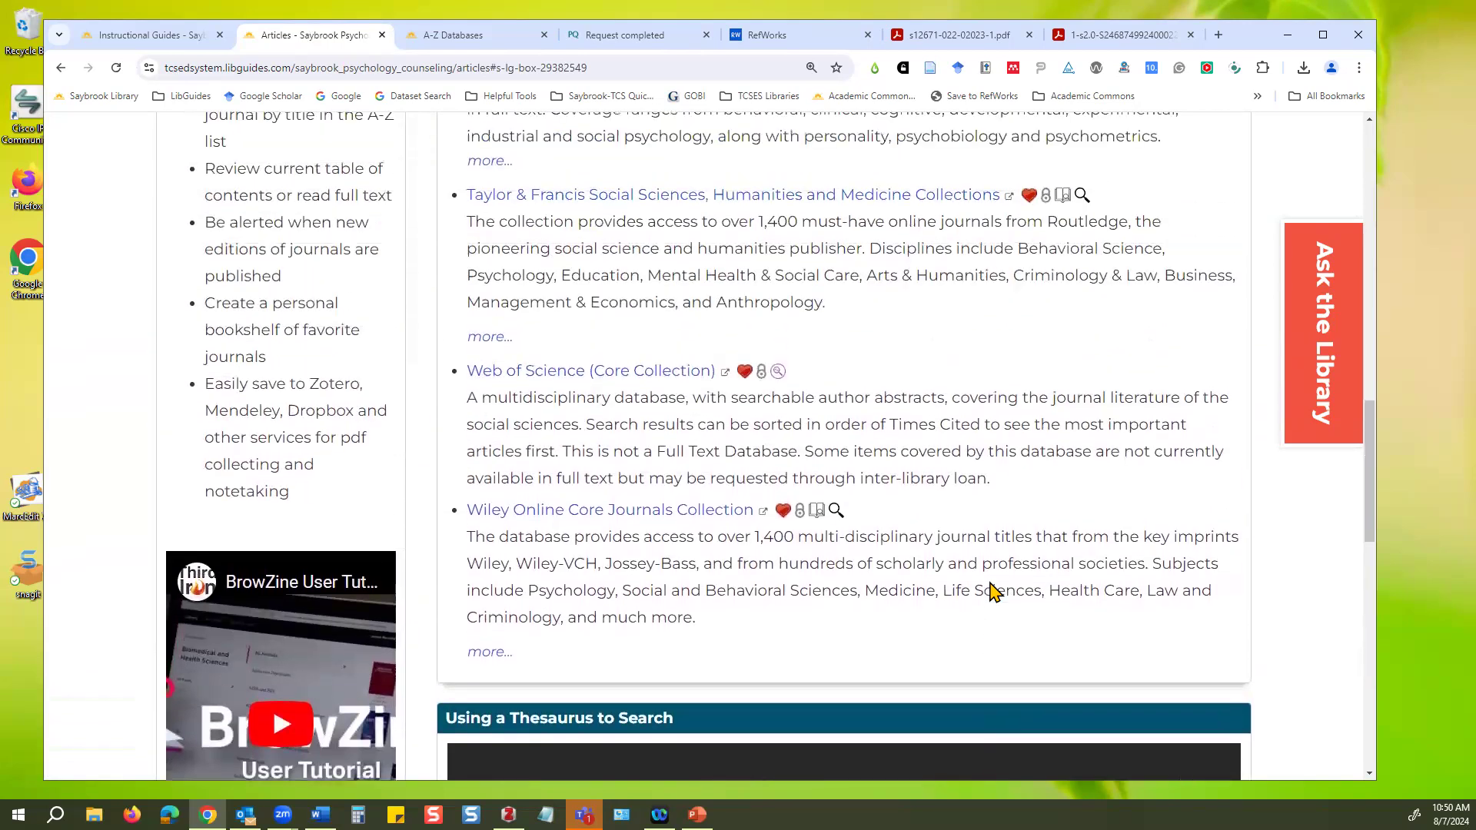
scroll(988, 583, up, 13)
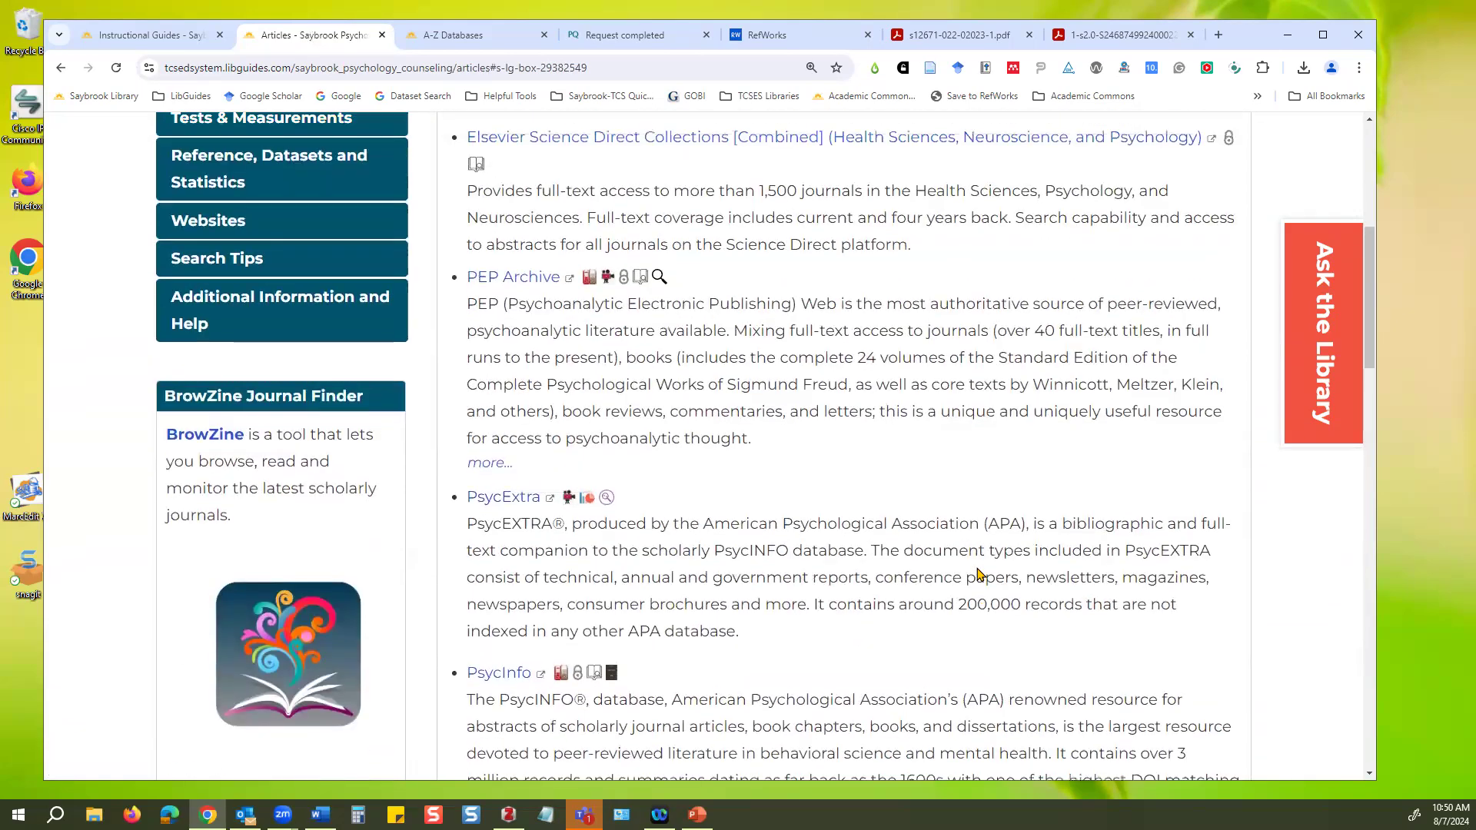
Open the psychology guide's eBooks page and its Videos page, and look through the recommended video streaming databases.
scroll(980, 575, up, 2)
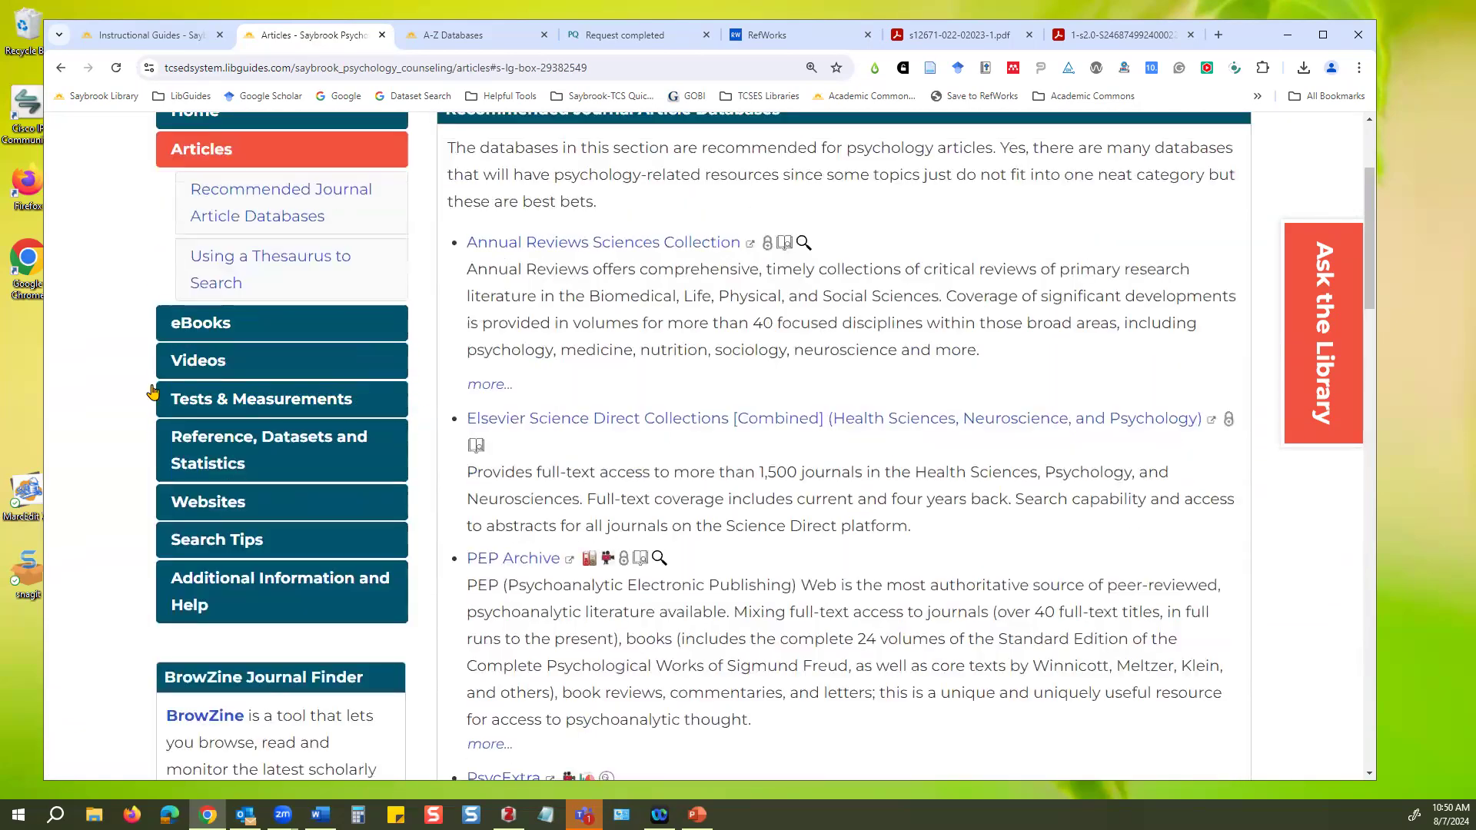
click(254, 335)
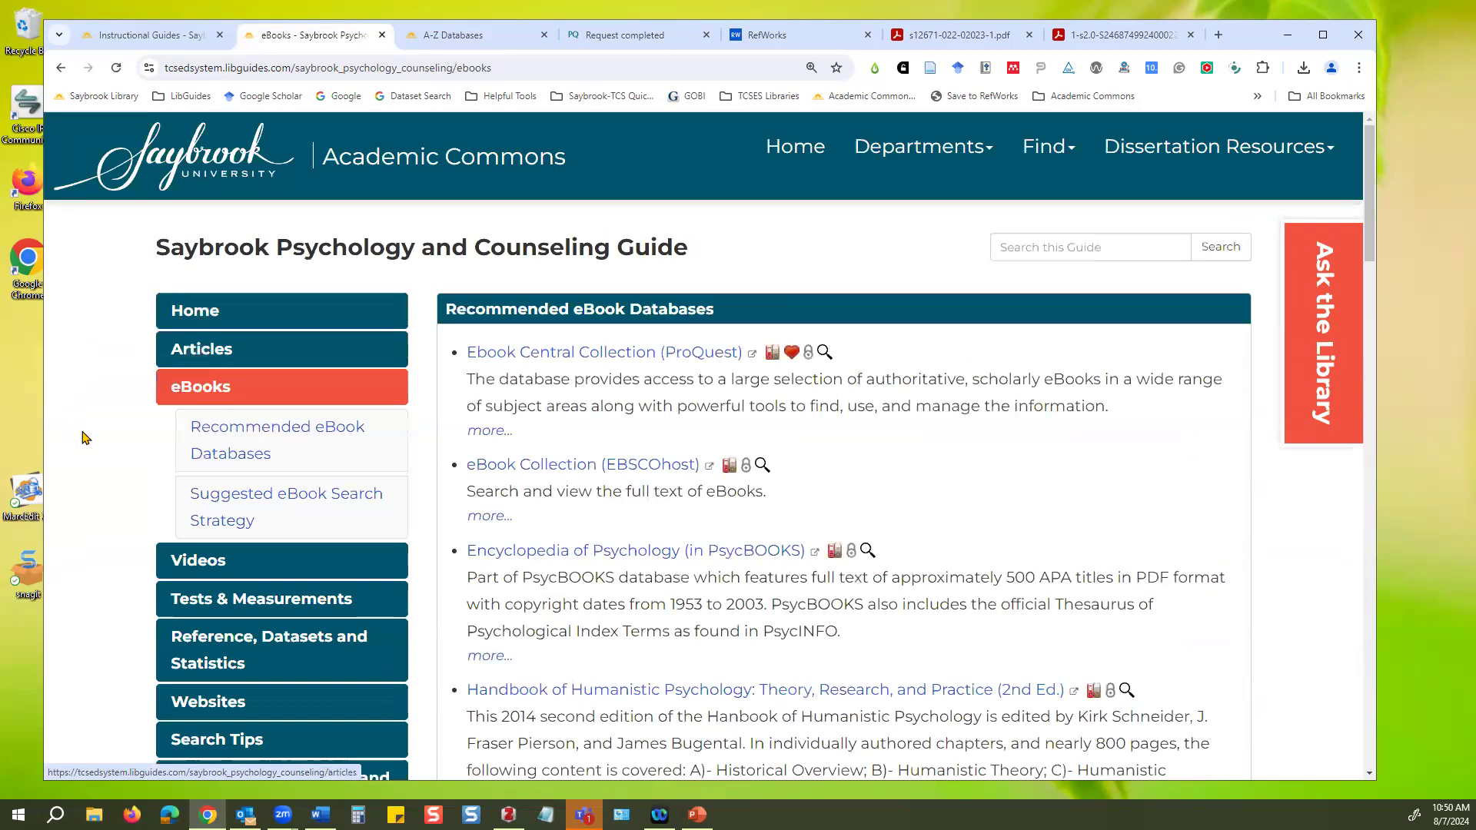
click(254, 563)
scroll(1019, 487, down, 4)
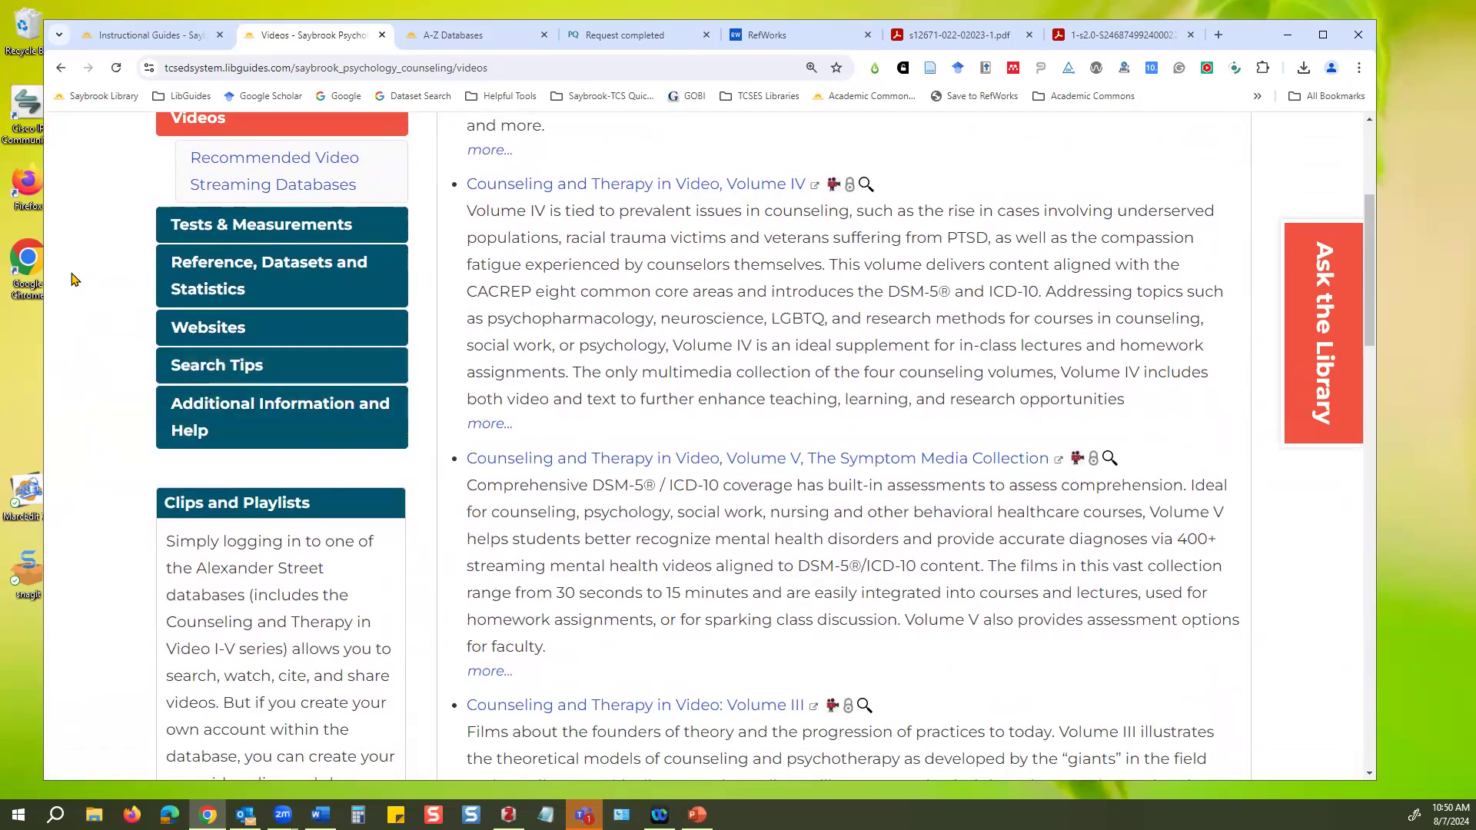
View the guide's Tests & Measurements page and its Reference, Datasets and Statistics page.
click(265, 225)
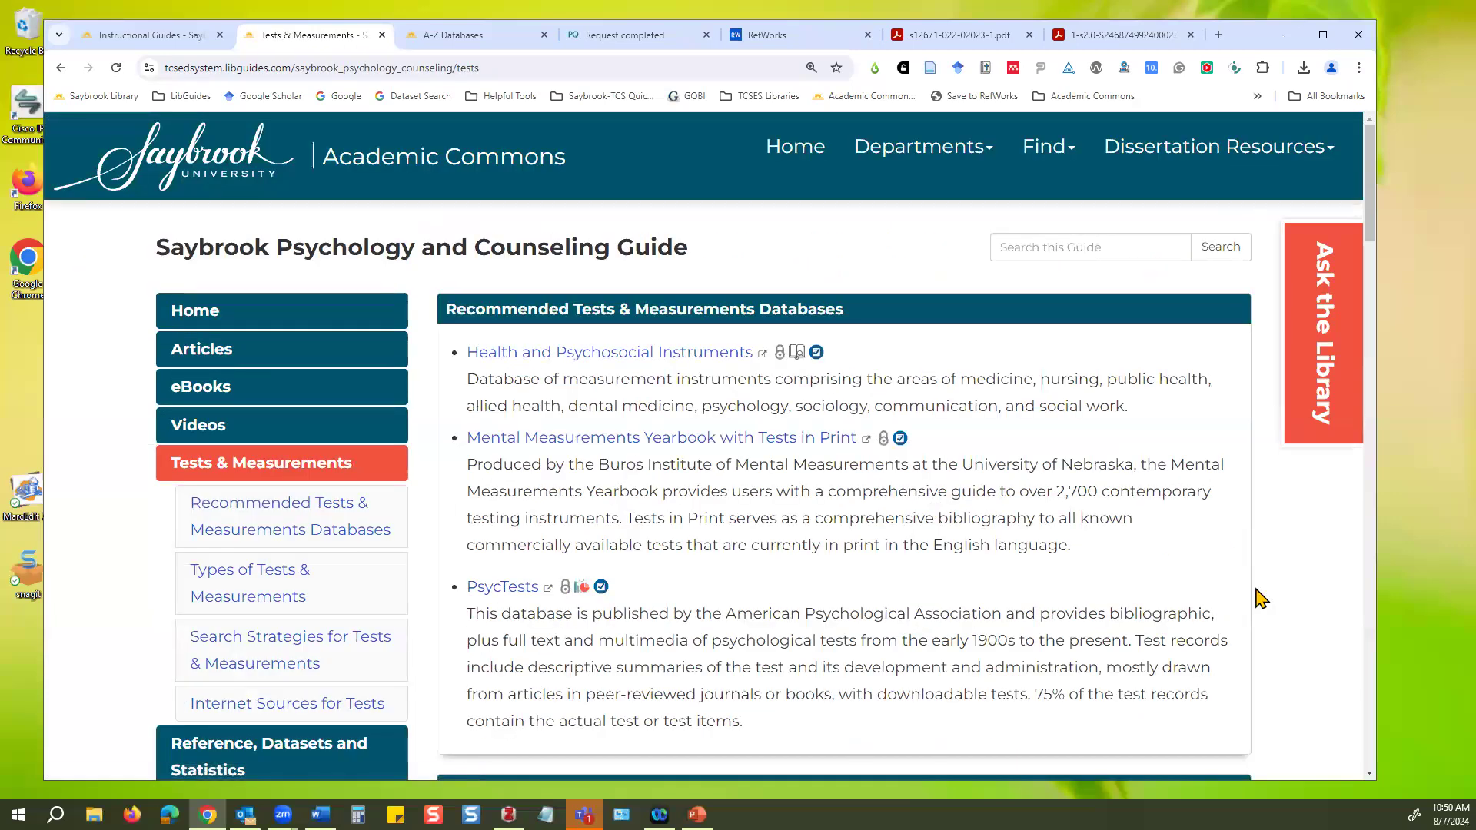
scroll(1264, 602, down, 1)
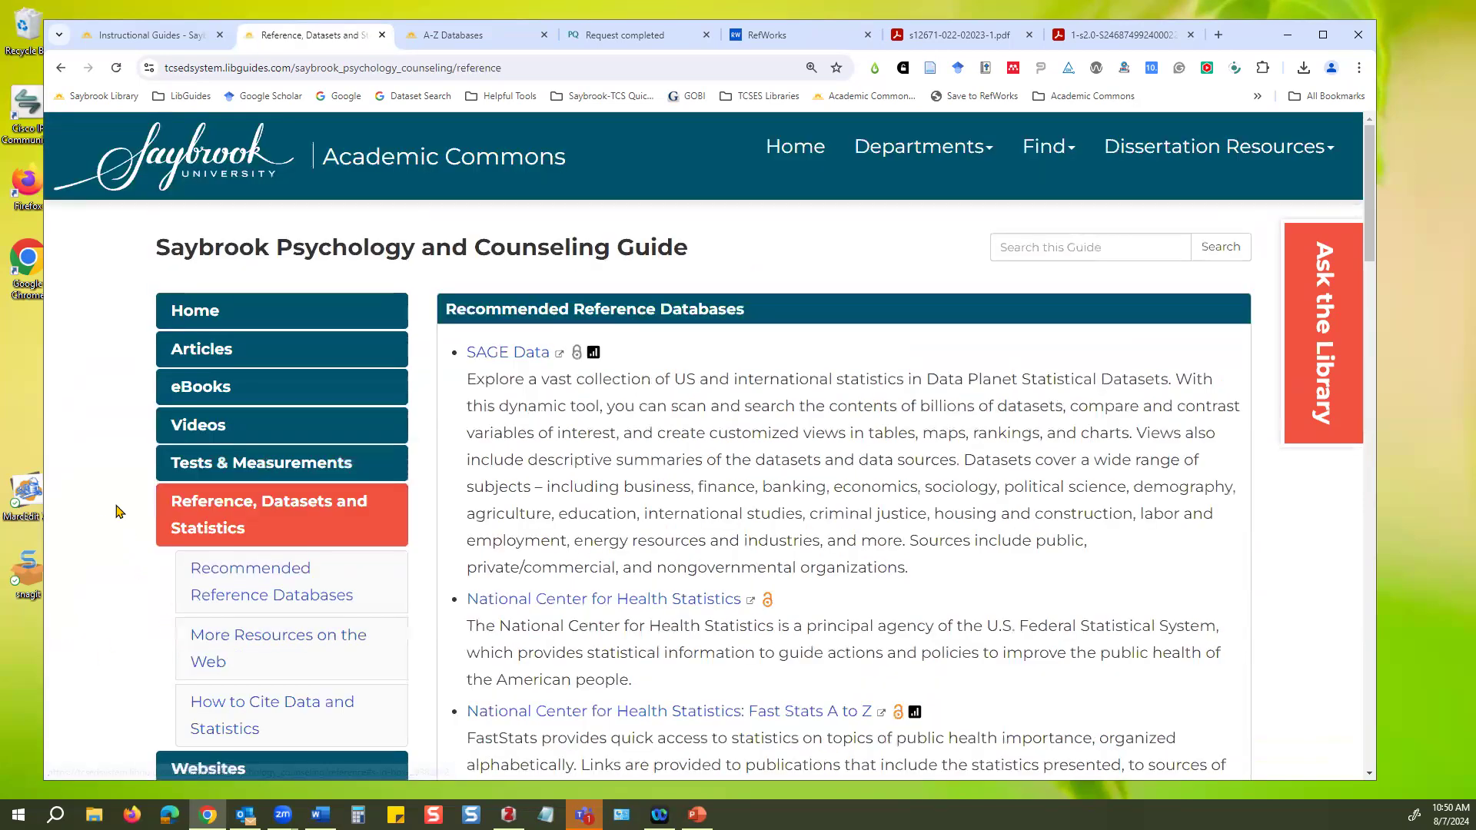
scroll(98, 504, down, 3)
Open the guide's Websites page and look through its professional associations, helpful websites and psychology podcasts.
key(Tab)
key(Return)
scroll(105, 498, down, 4)
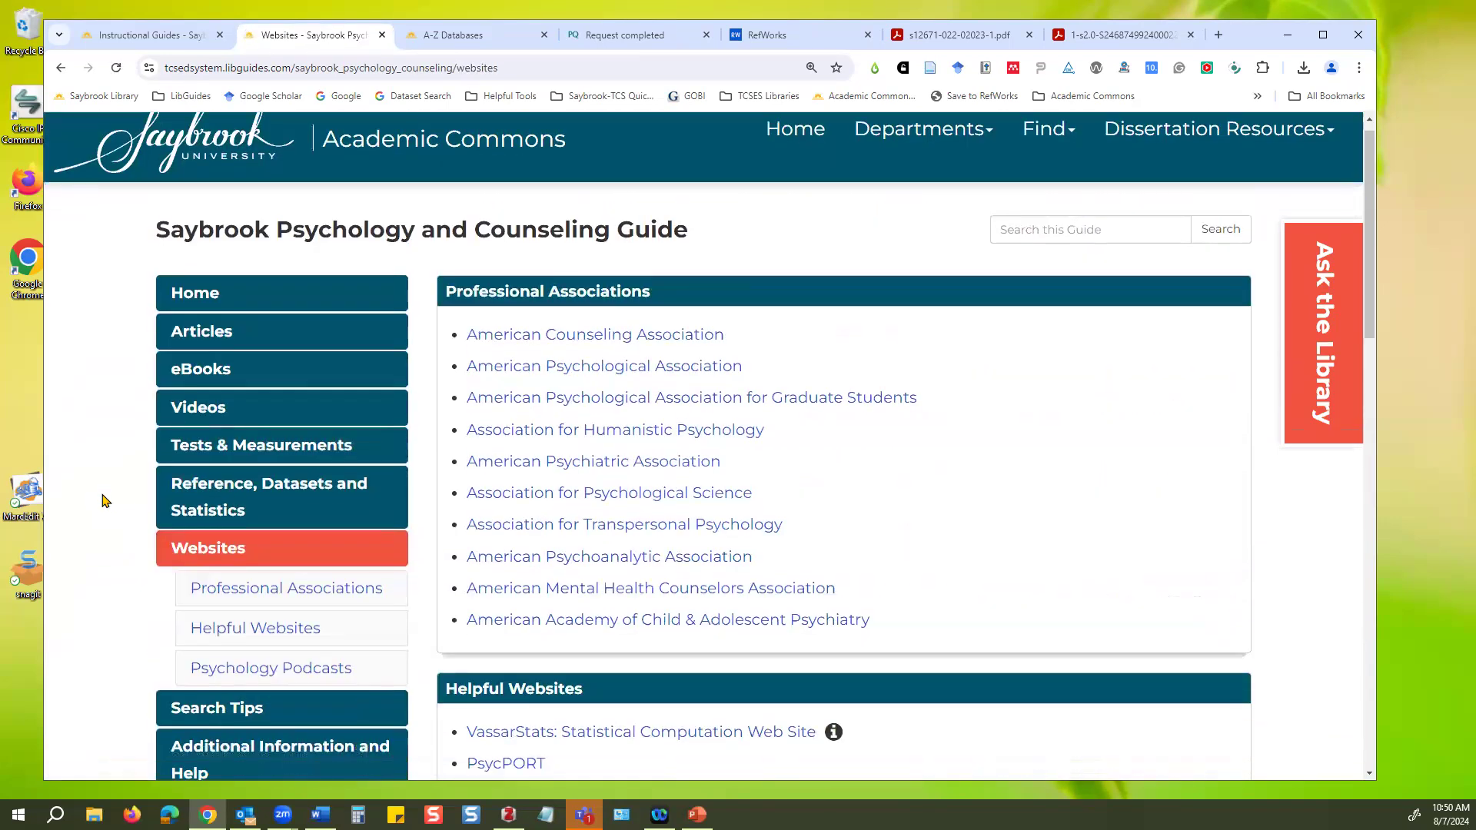
scroll(105, 504, down, 3)
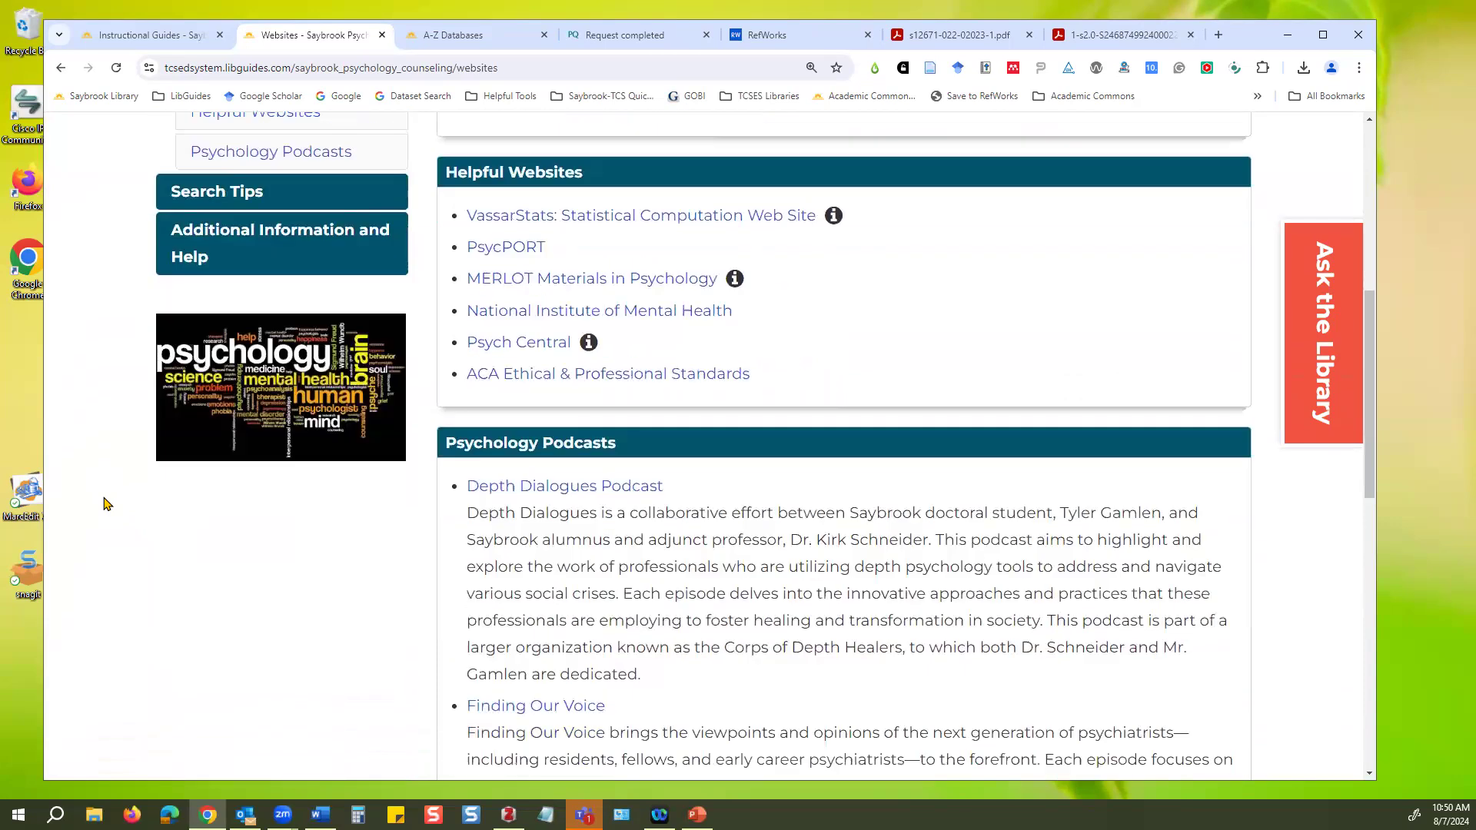
Open the guide's Search Tips page and examine the controlled vocabulary, thesaurus example, APA thesaurus video and database searching tips.
scroll(115, 511, up, 3)
click(205, 420)
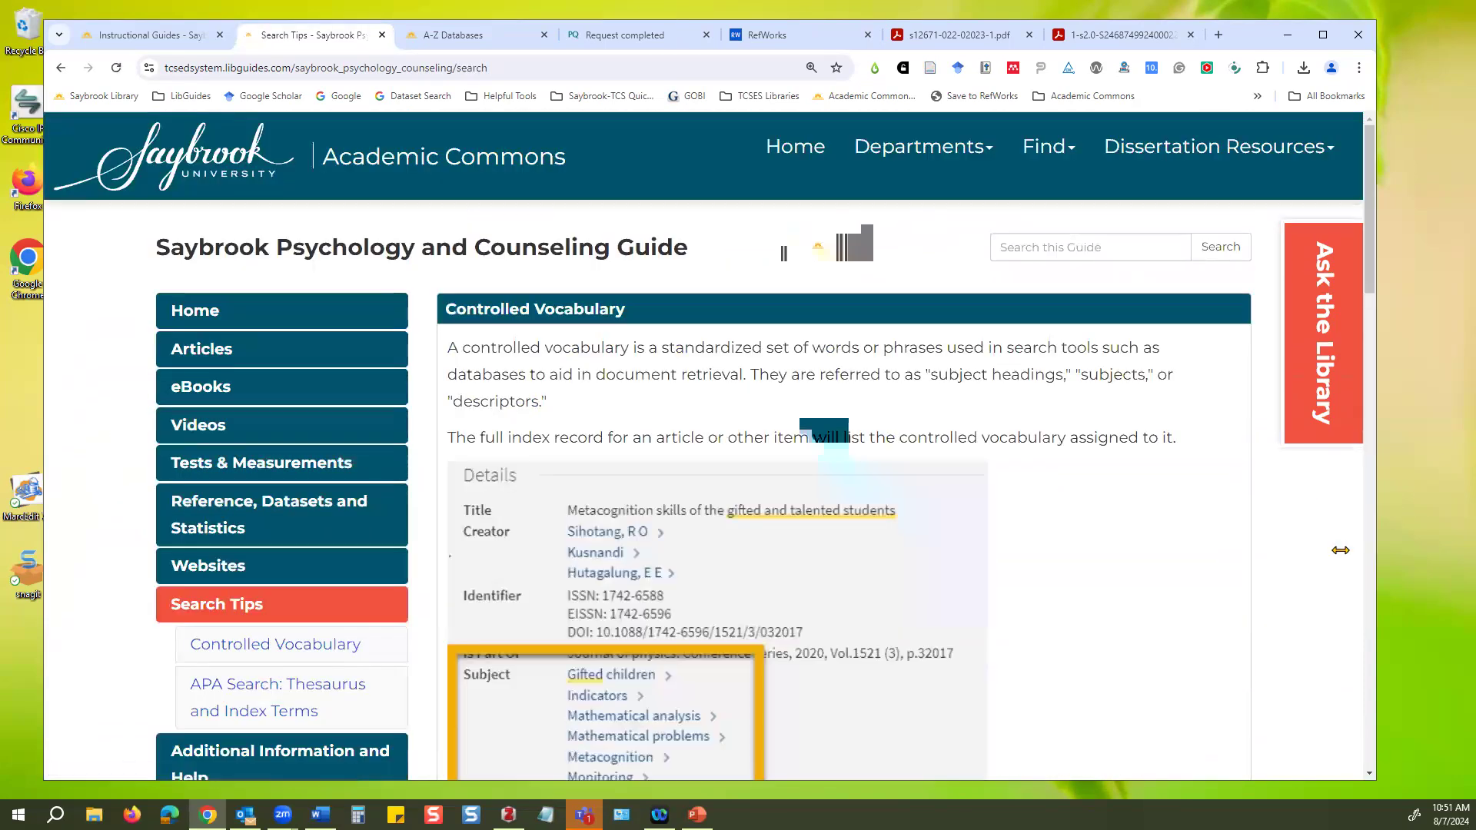
scroll(1304, 574, down, 9)
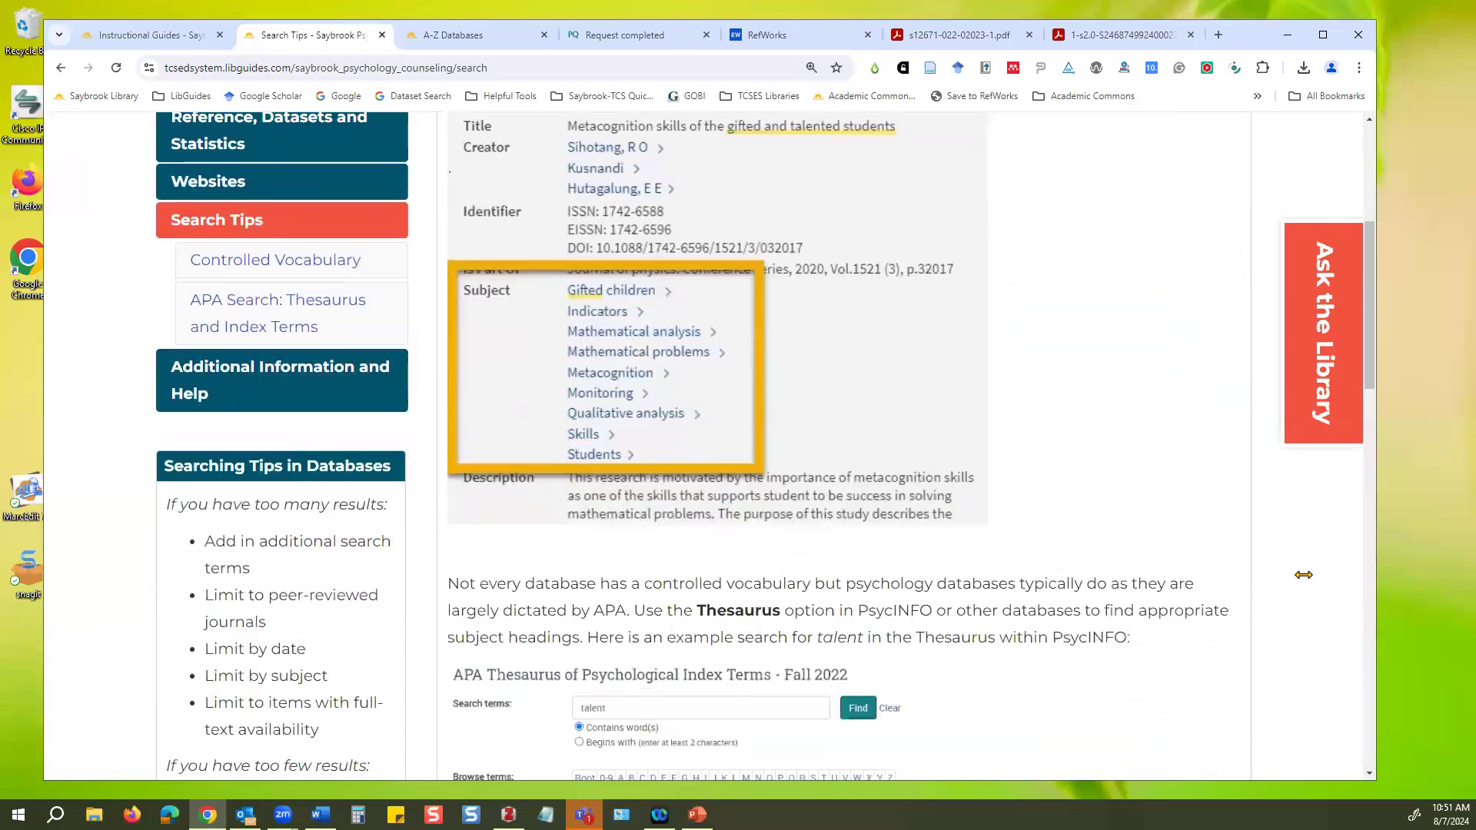
scroll(1304, 574, down, 6)
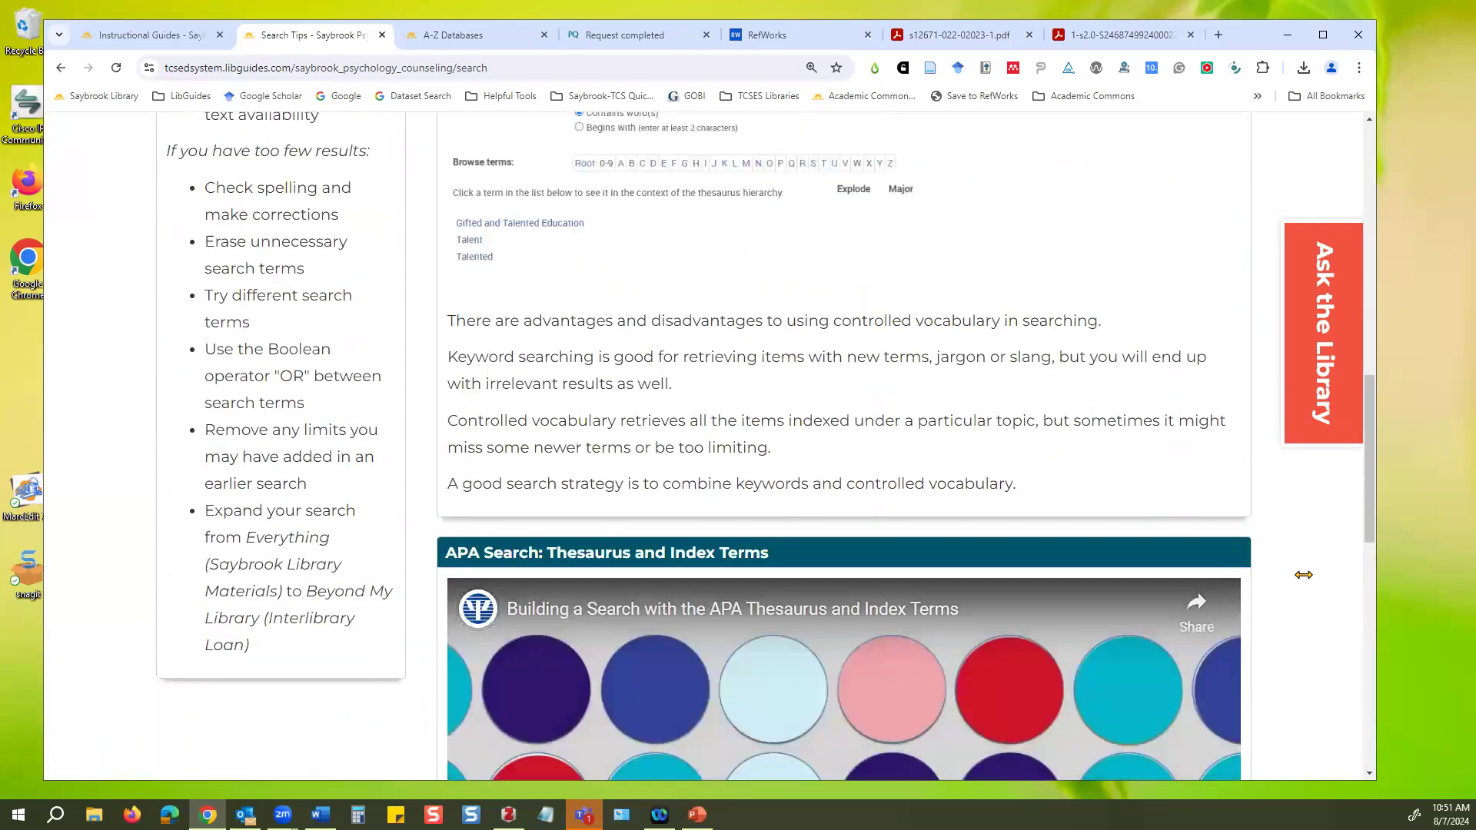
scroll(1320, 583, down, 4)
scroll(1321, 586, up, 7)
scroll(1330, 590, up, 6)
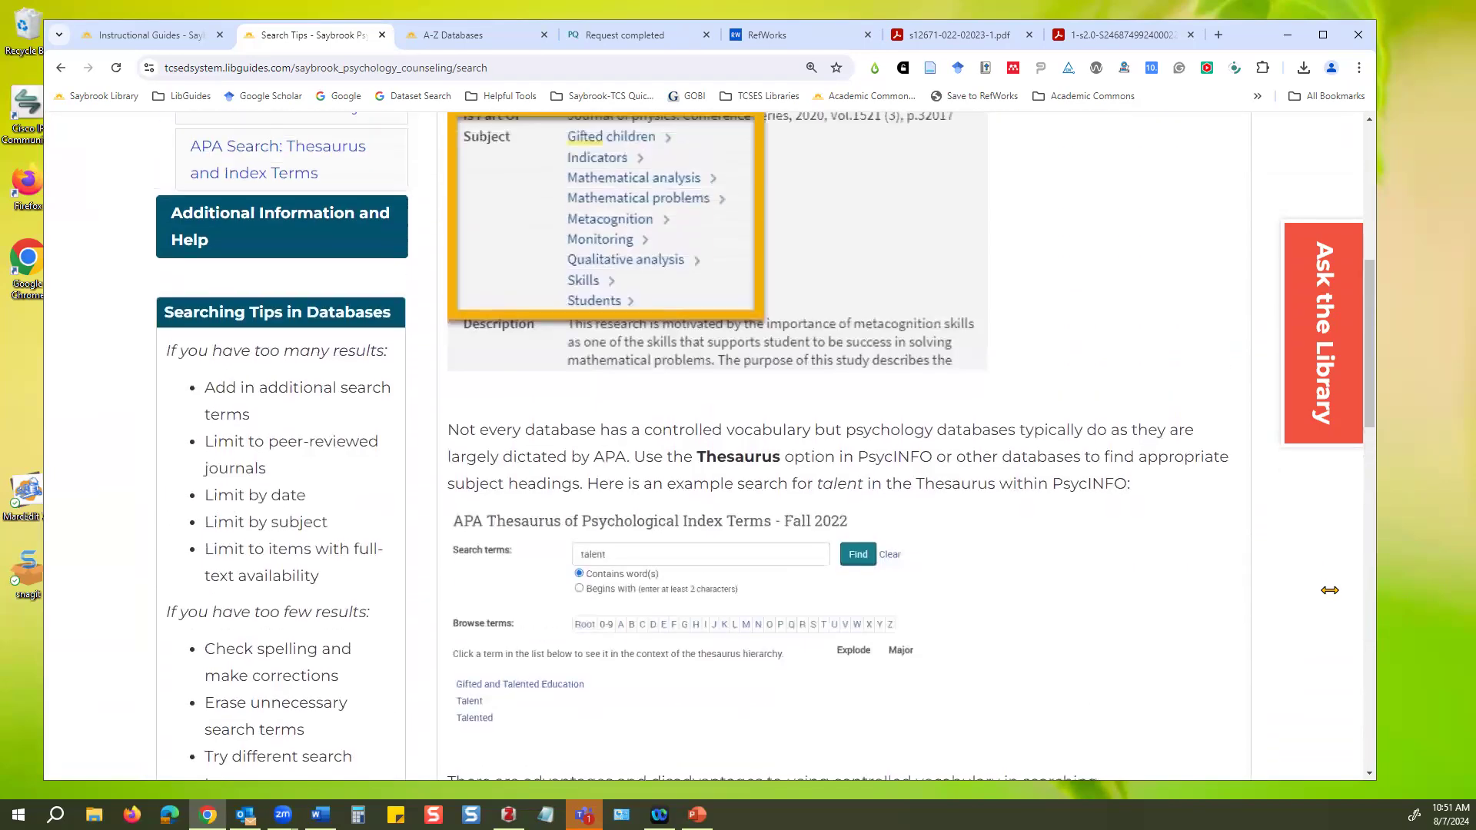
scroll(1292, 561, up, 1)
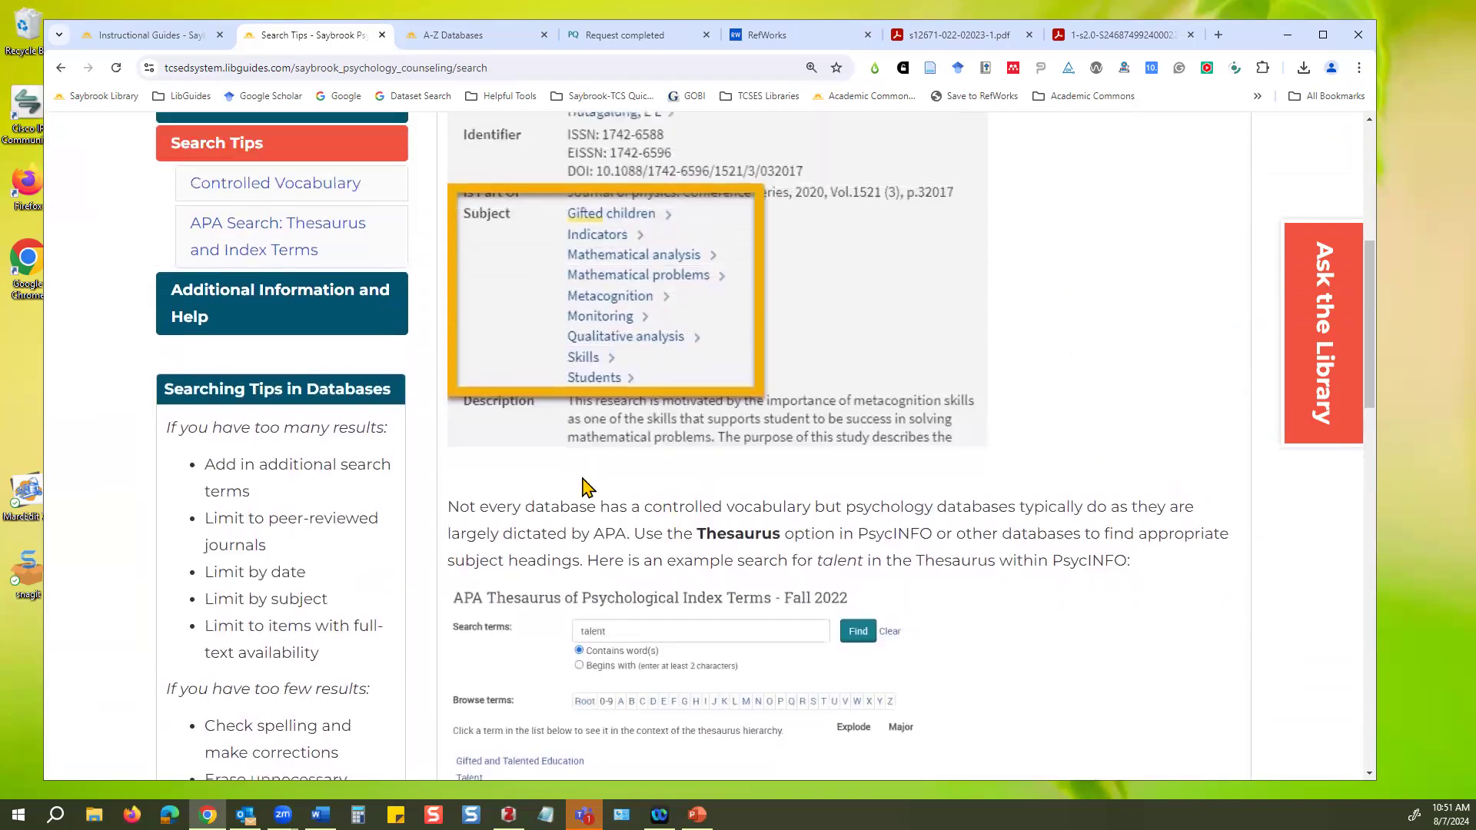
View the guide's Additional Information and Help page, and close the guide to return to the library's Instructional Guides page.
click(285, 291)
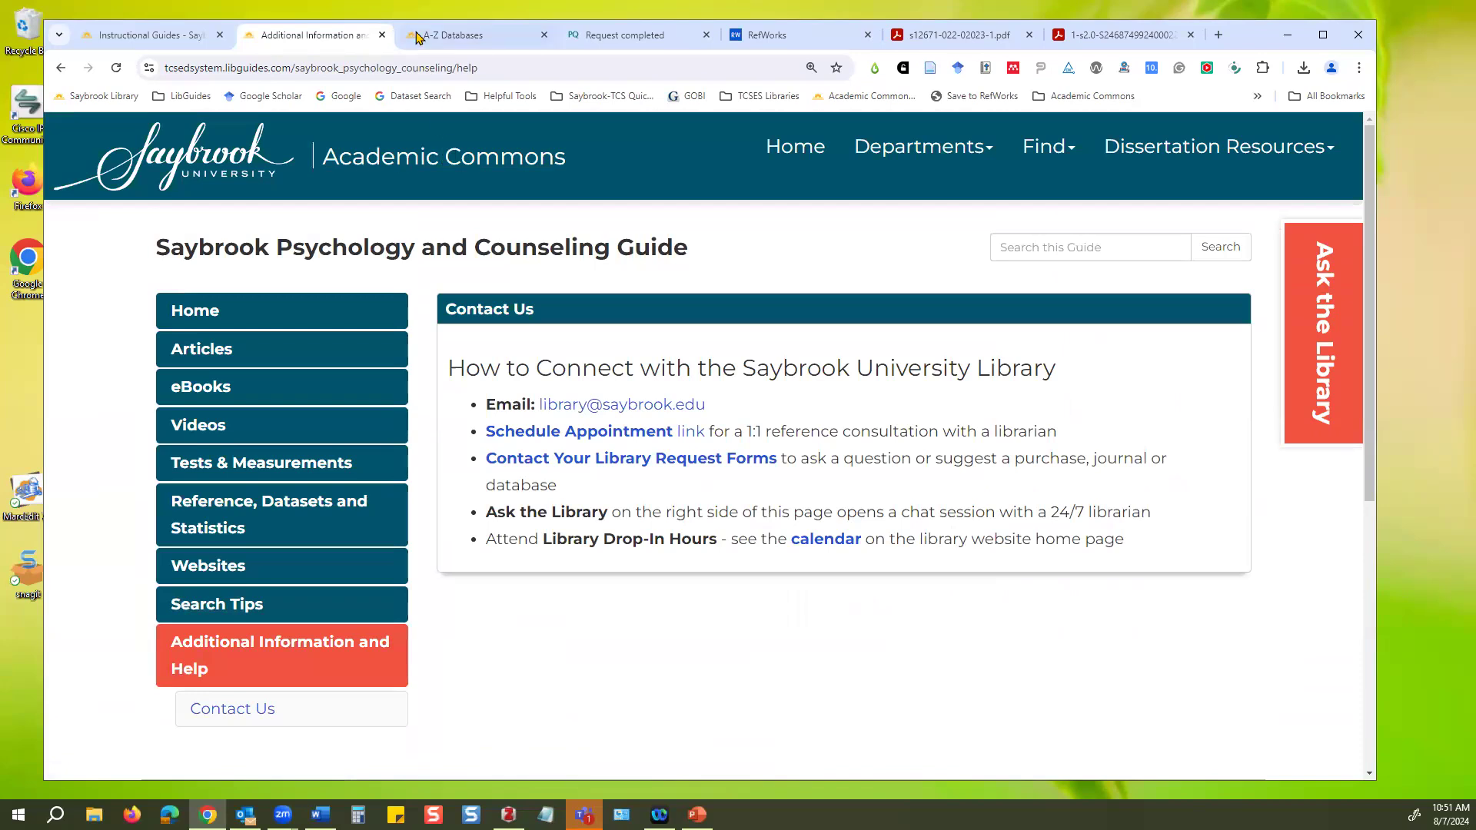
click(382, 34)
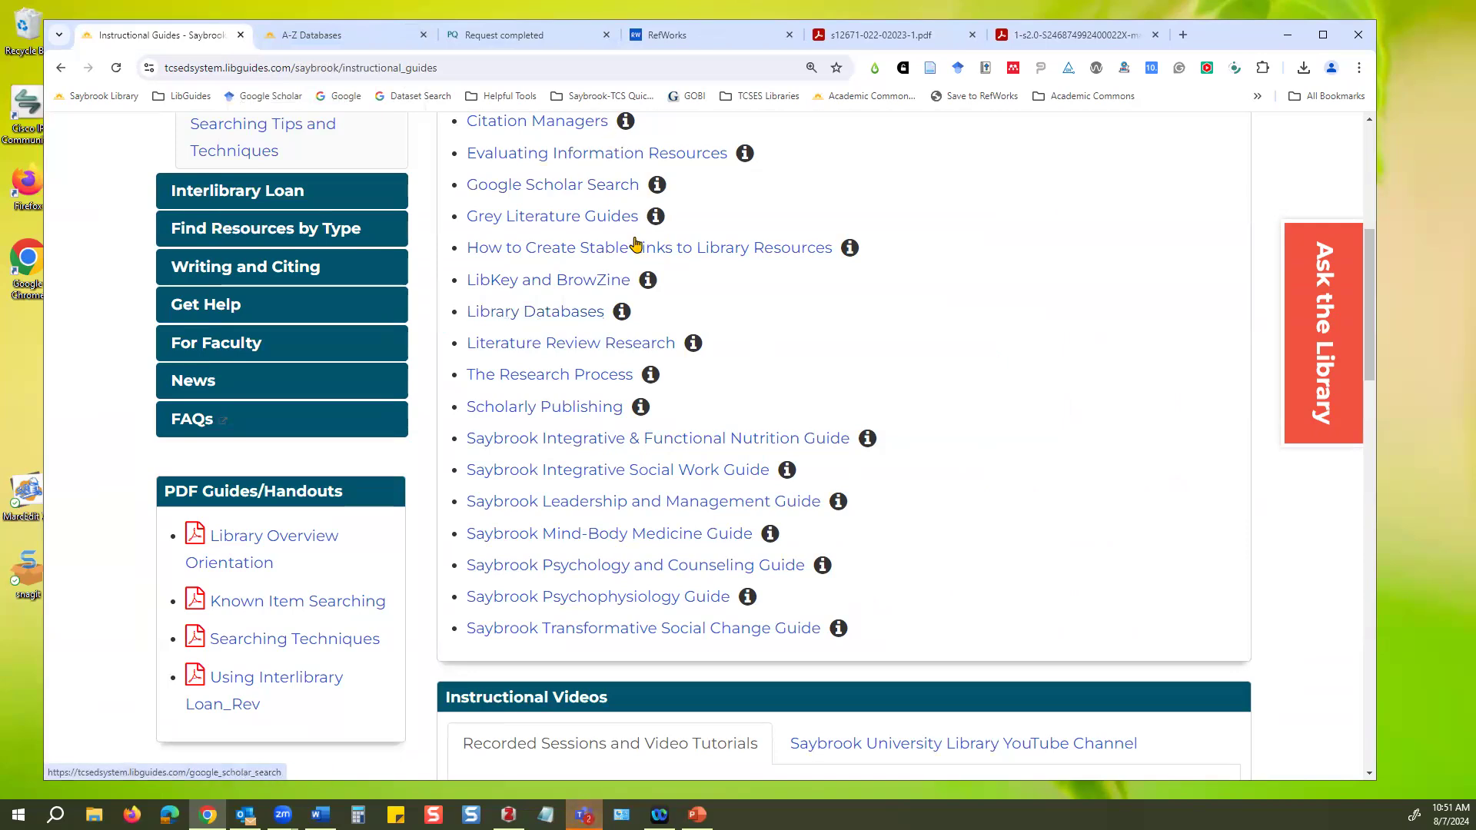
scroll(1335, 579, up, 6)
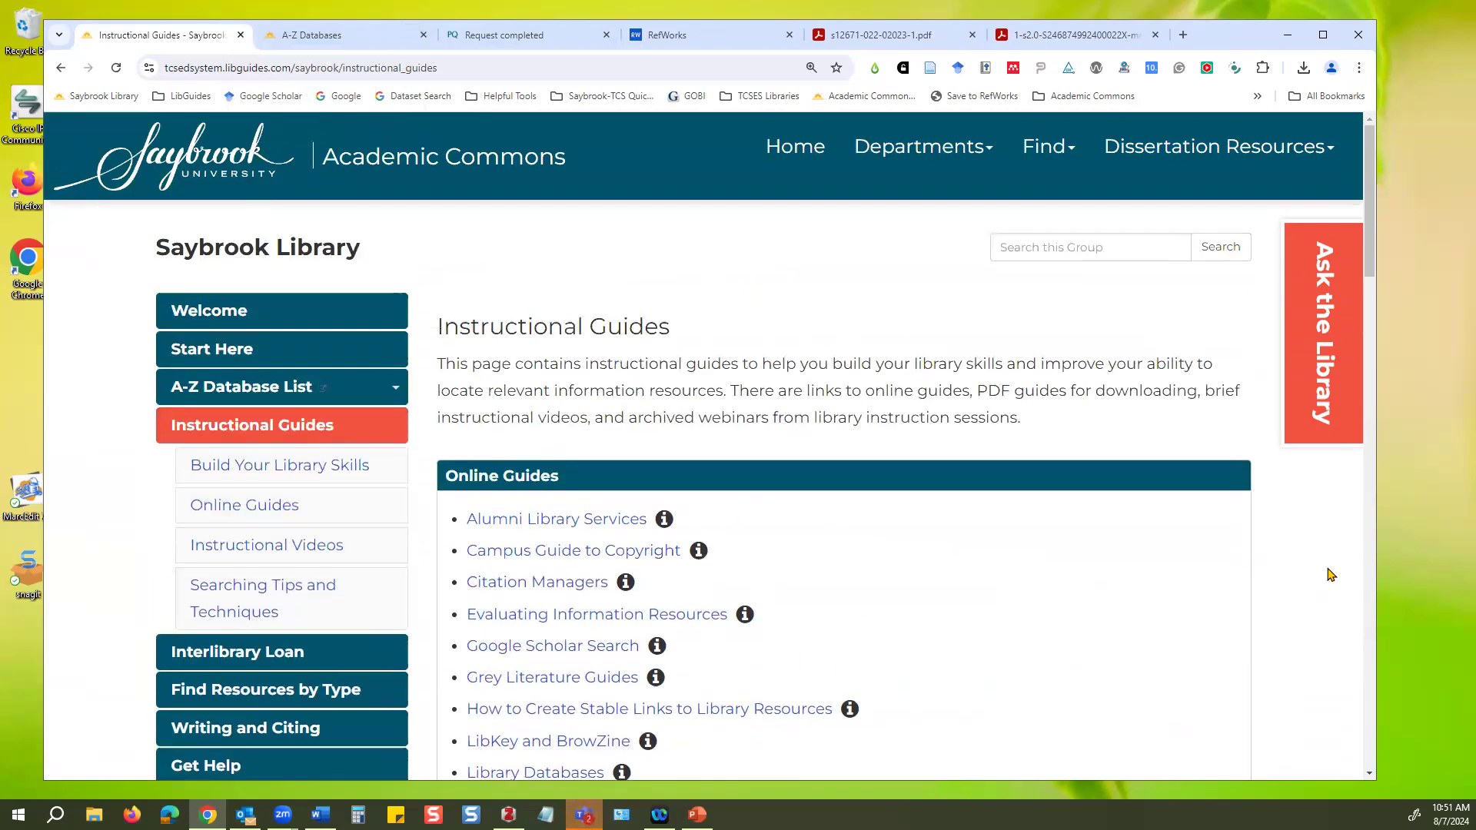
Go through the Saybrook Library Welcome page to the Academic Commons home page and view its list of departments.
click(368, 323)
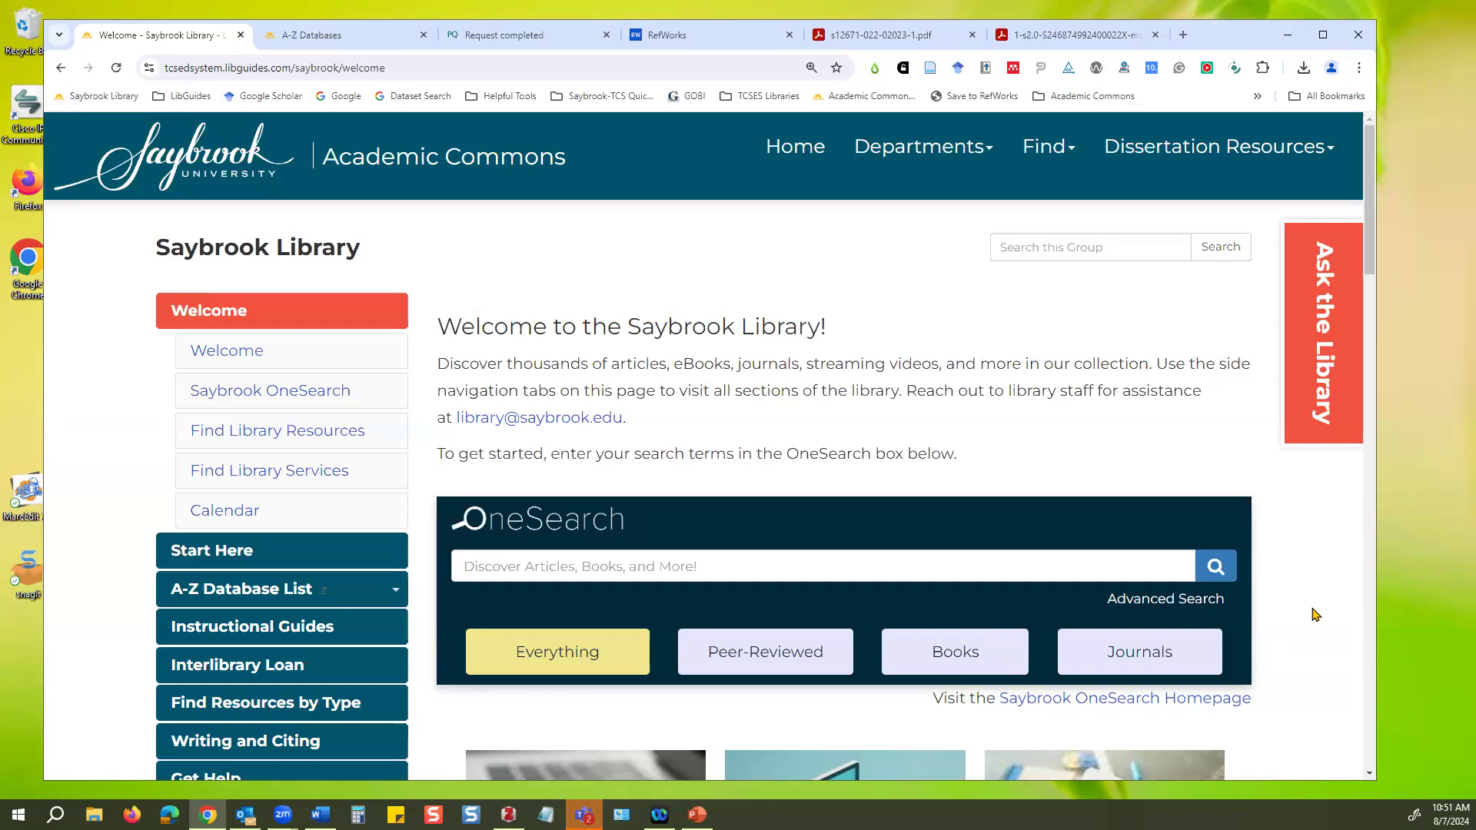
click(432, 159)
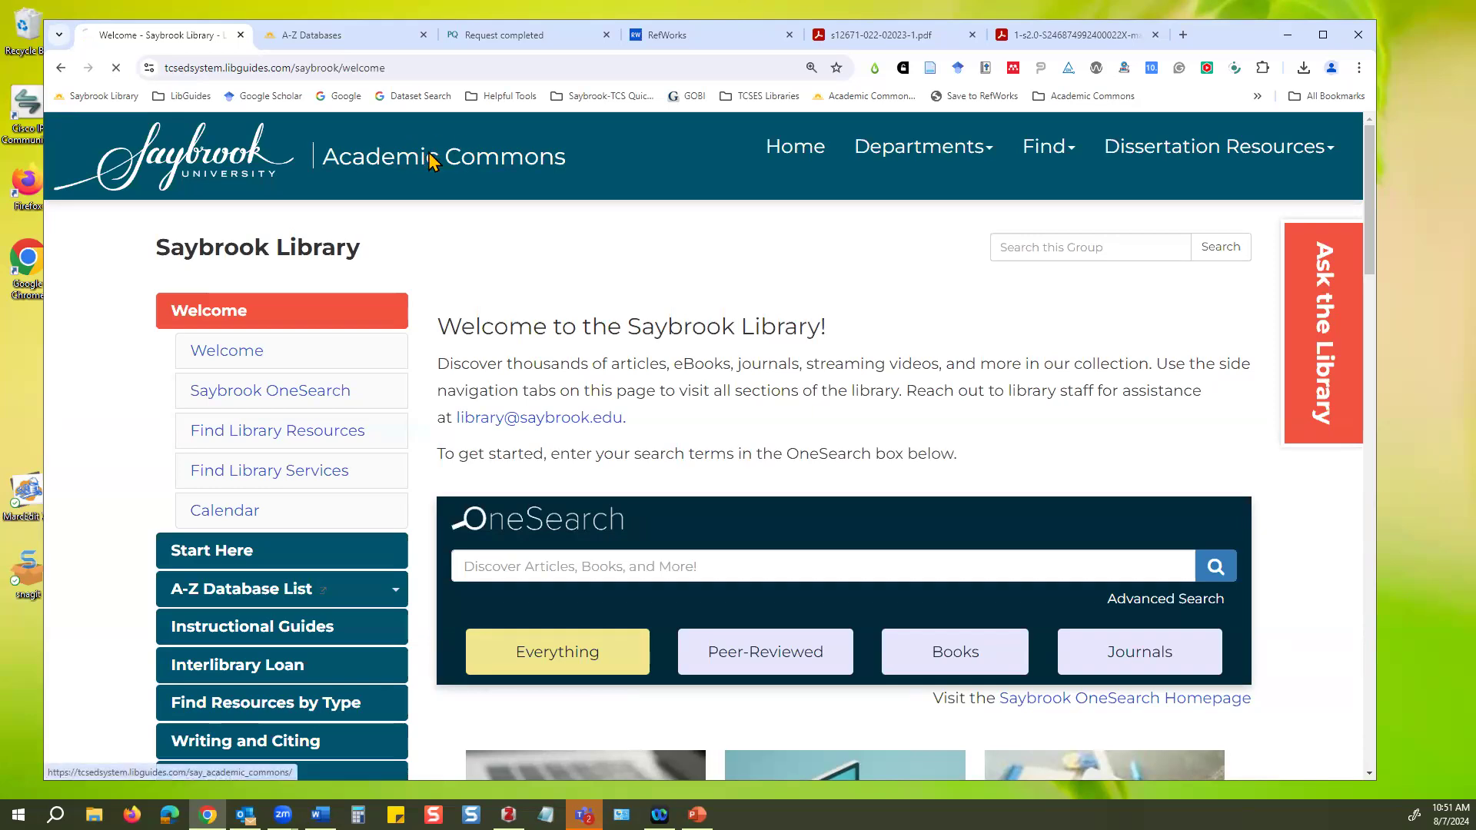
click(992, 152)
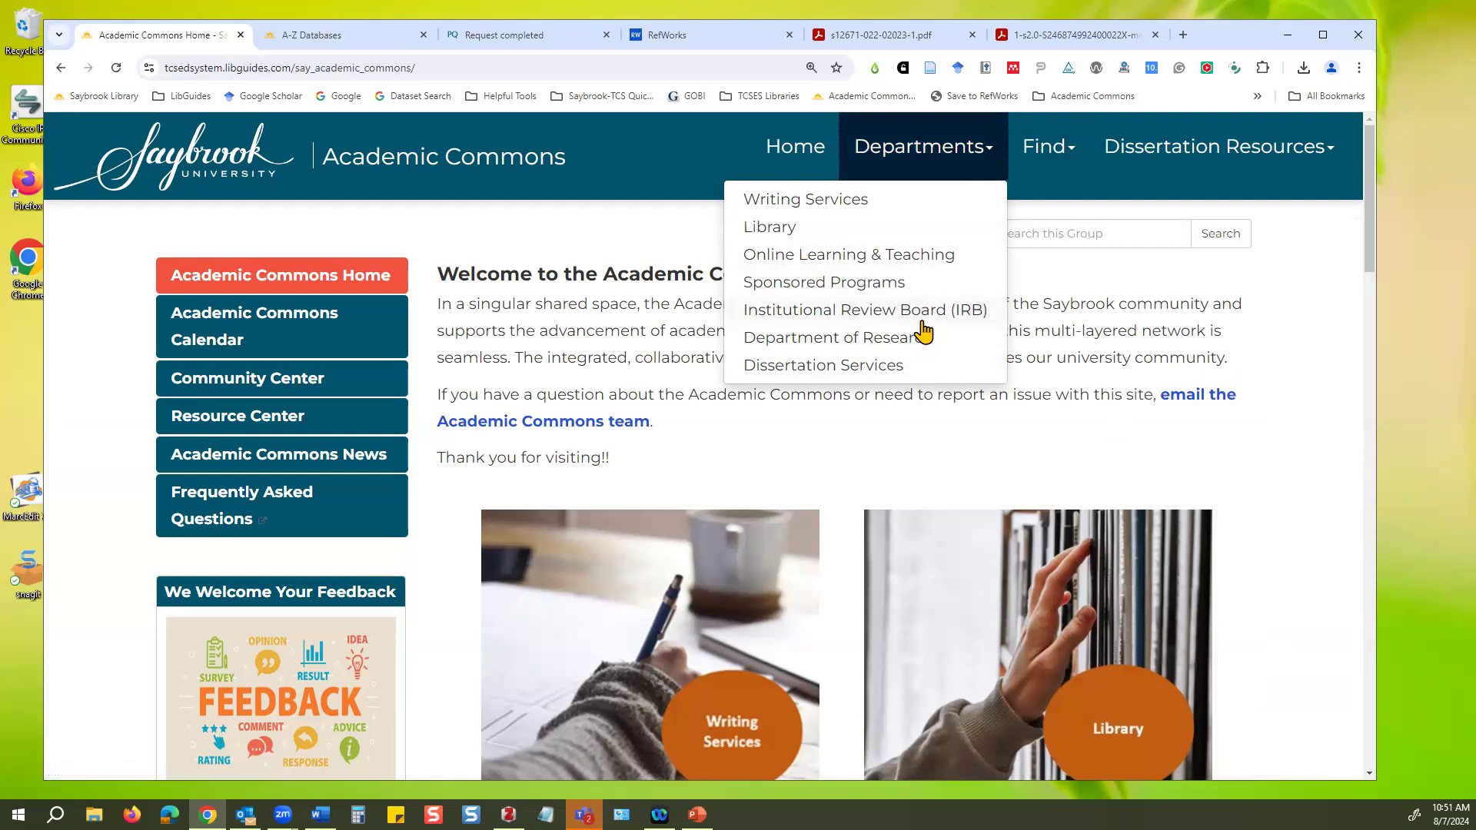
click(1114, 458)
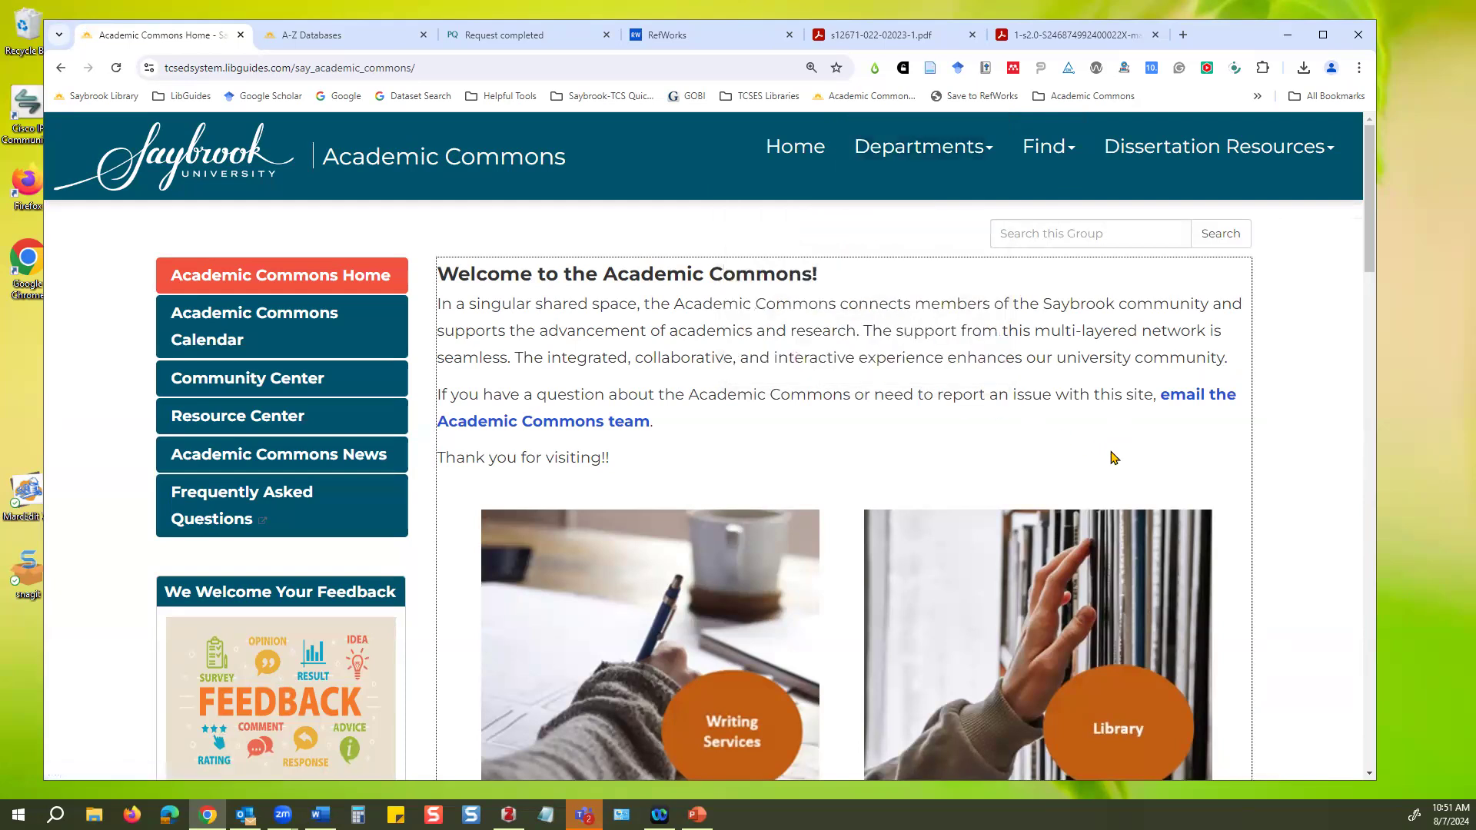